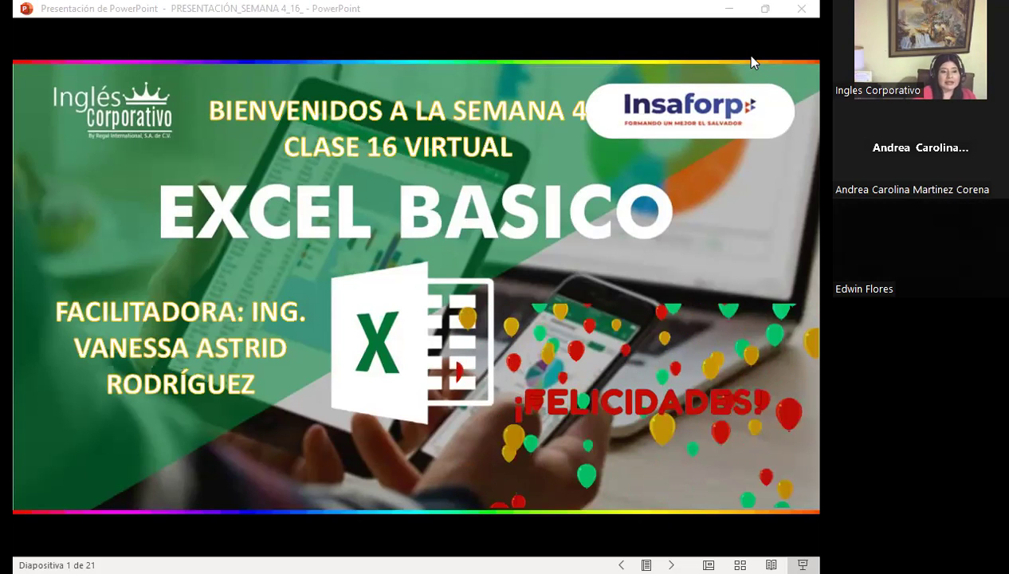
- Switch to the Firefox course page showing lesson 4.9 'Personalizar gráficos'
key(alt+Tab)
scroll(56, 313, down, 1)
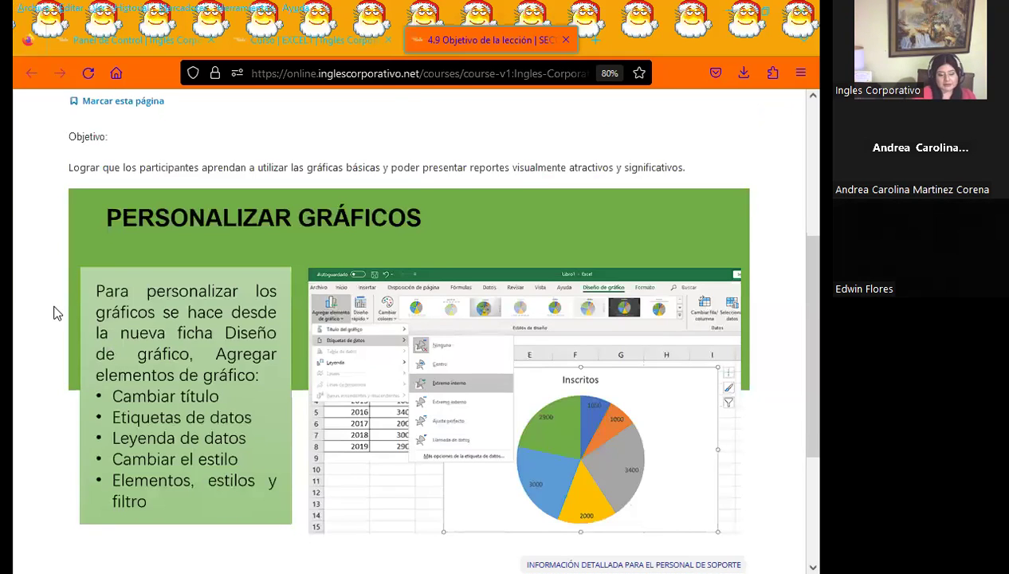
- Review the lesson 4.9 objective page, then go back to the EXCEL BASICO slideshow
scroll(56, 313, down, 3)
scroll(62, 314, up, 5)
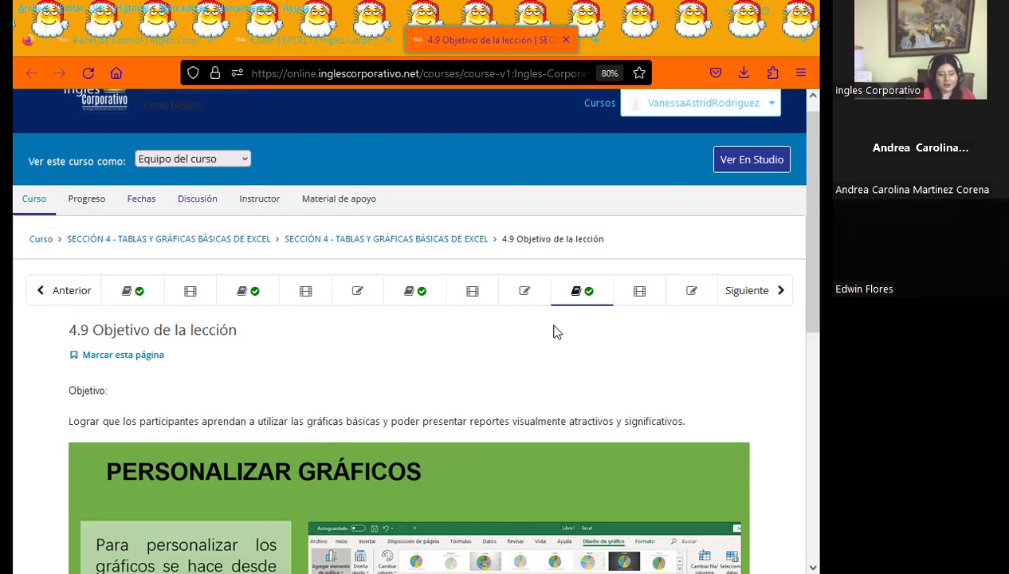
key(alt+Tab)
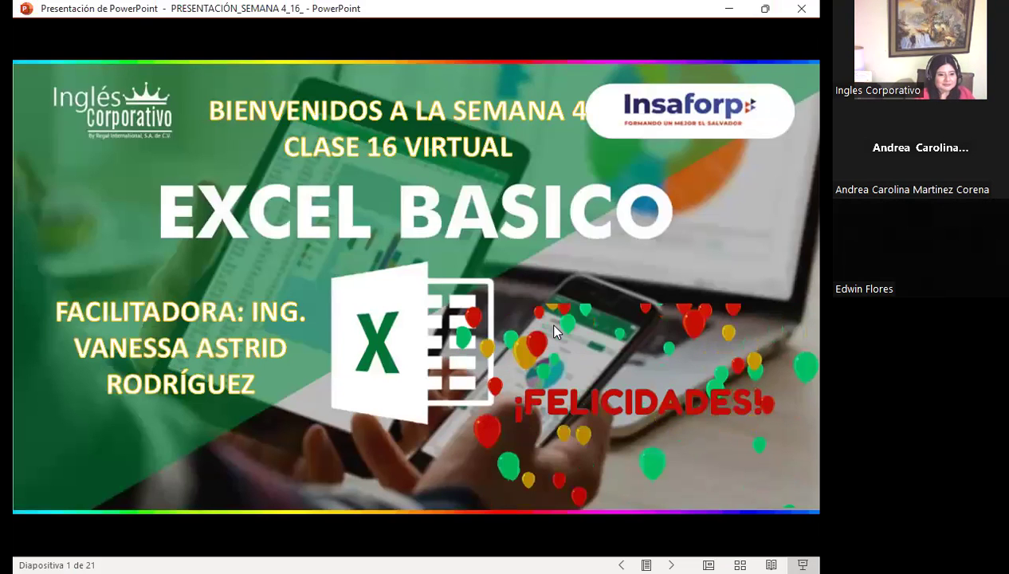
- Advance through the 'SESIÓN: 16' slide to slide 3, the five-item AGENDA
key(Right)
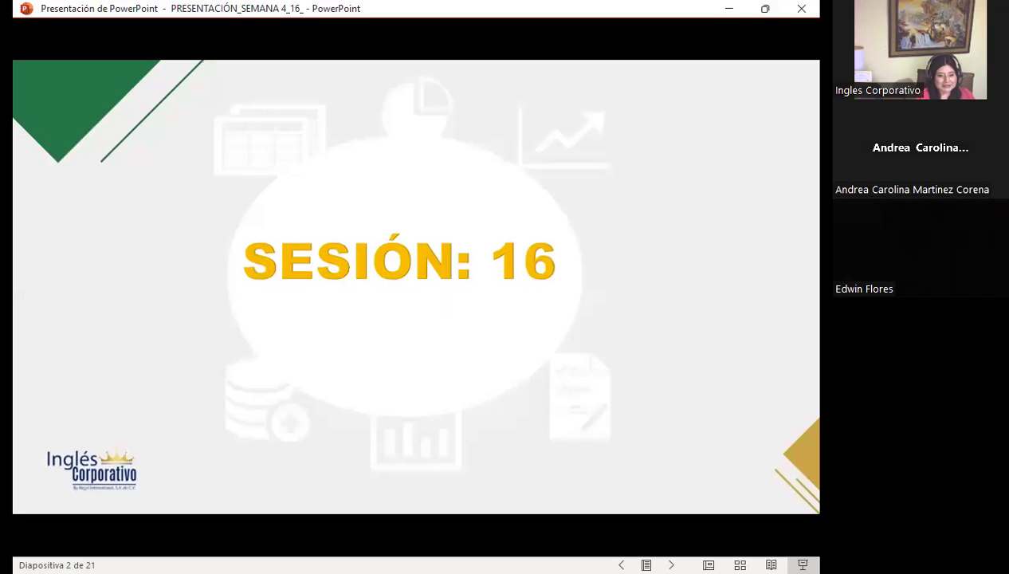
key(Right)
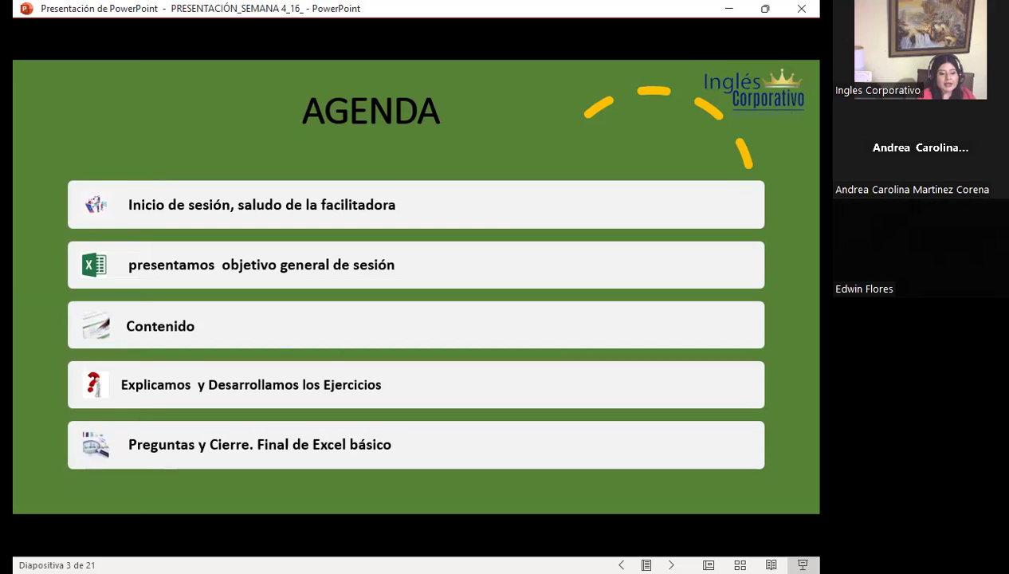
- Advance to slide 4, 'OBJETIVO GENERAL DE LA SESIÓN' about basic charts
key(Right)
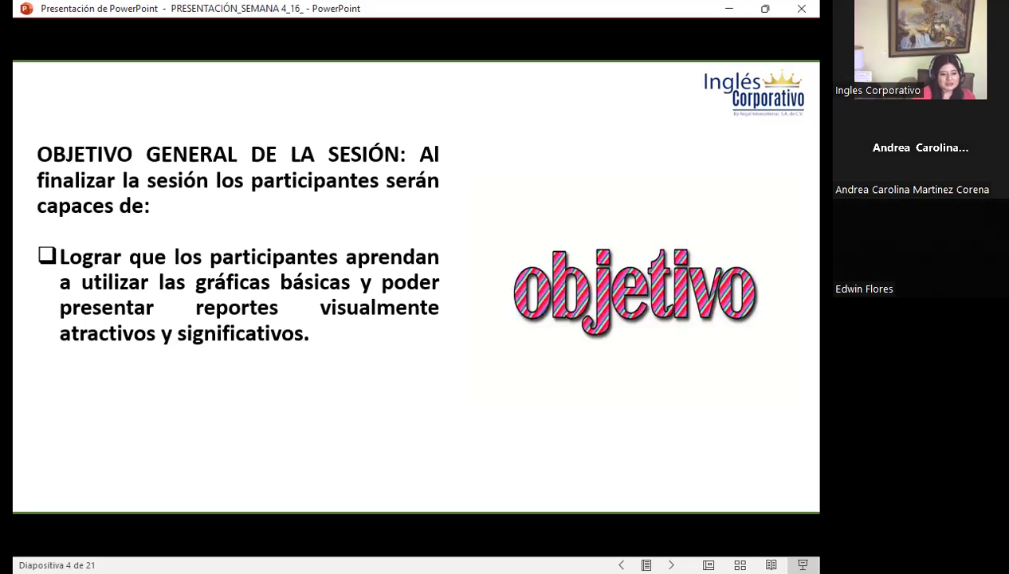
- Advance to slide 5, 'GRAFICOS ESTADISTICOS', introducing Excel chart parts
click(452, 391)
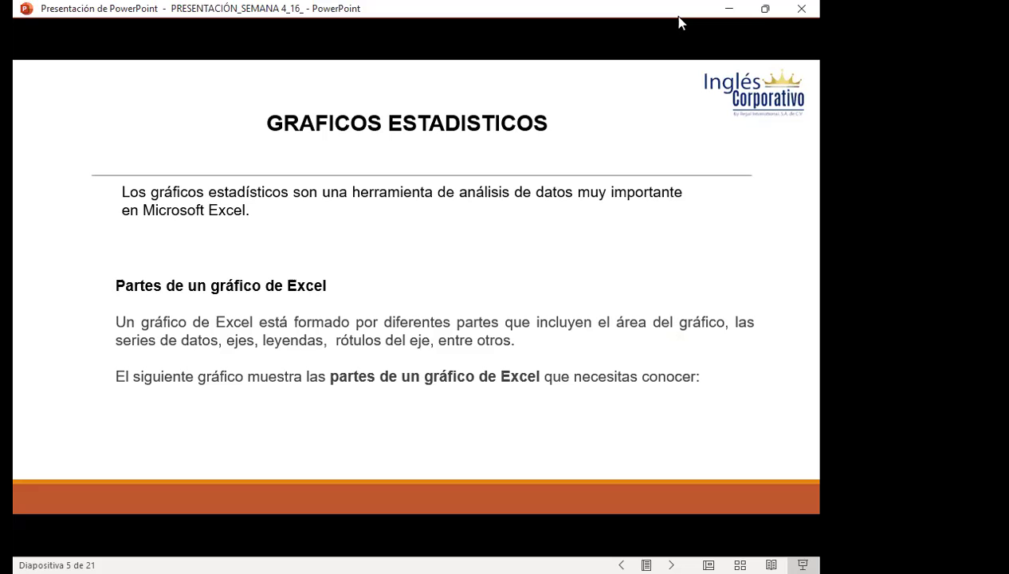
- Advance to slide 6, the labelled 'Ventas' column chart naming each chart part
key(Right)
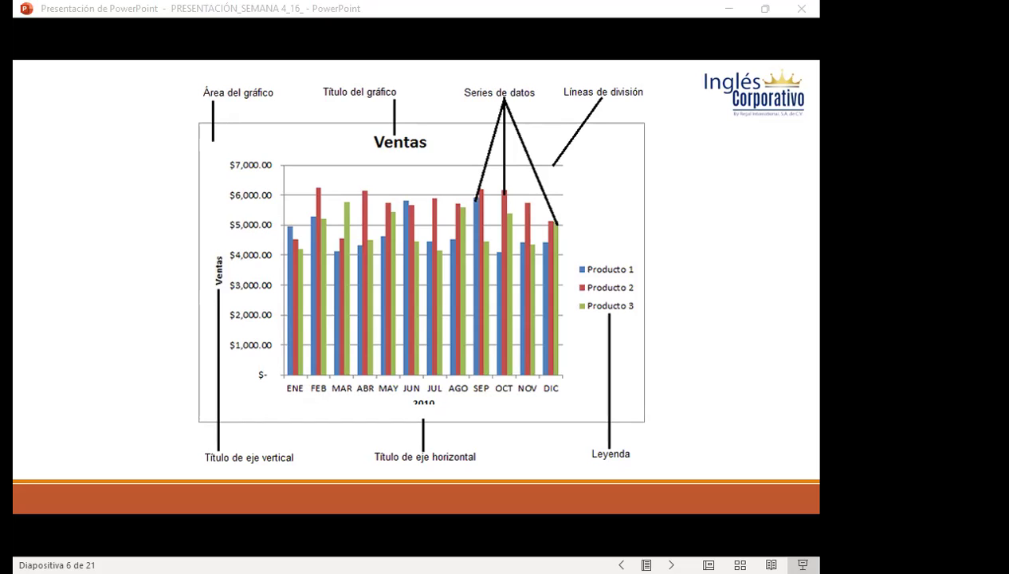
click(600, 310)
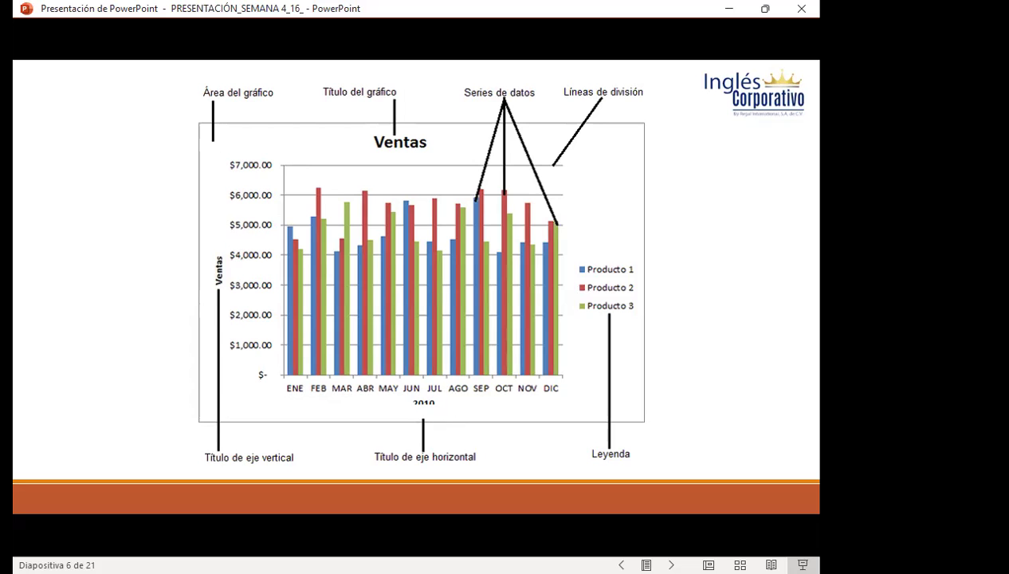
- Advance to slide 7, the bulleted definitions from 'Área del gráfico' to 'Leyenda'
key(Right)
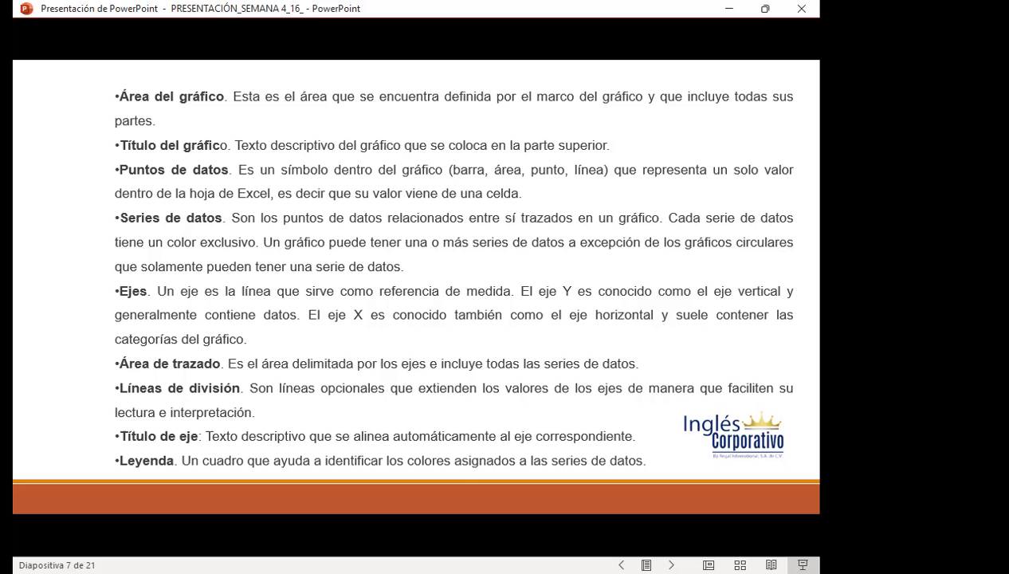
- Advance past 'Categorías y Series' to slide 9, 'Tipos de gráficos en Excel'
key(Right)
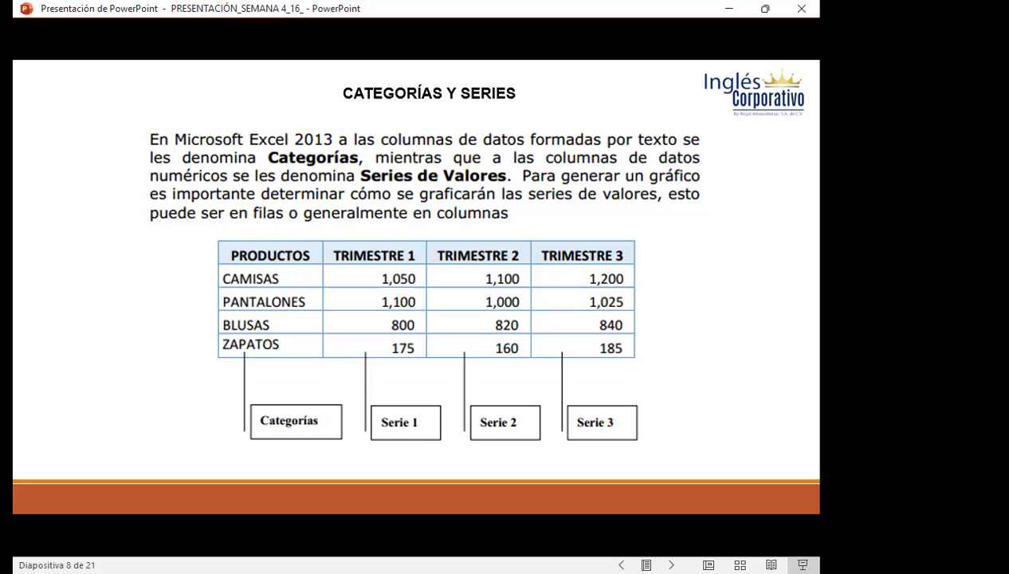
key(Right)
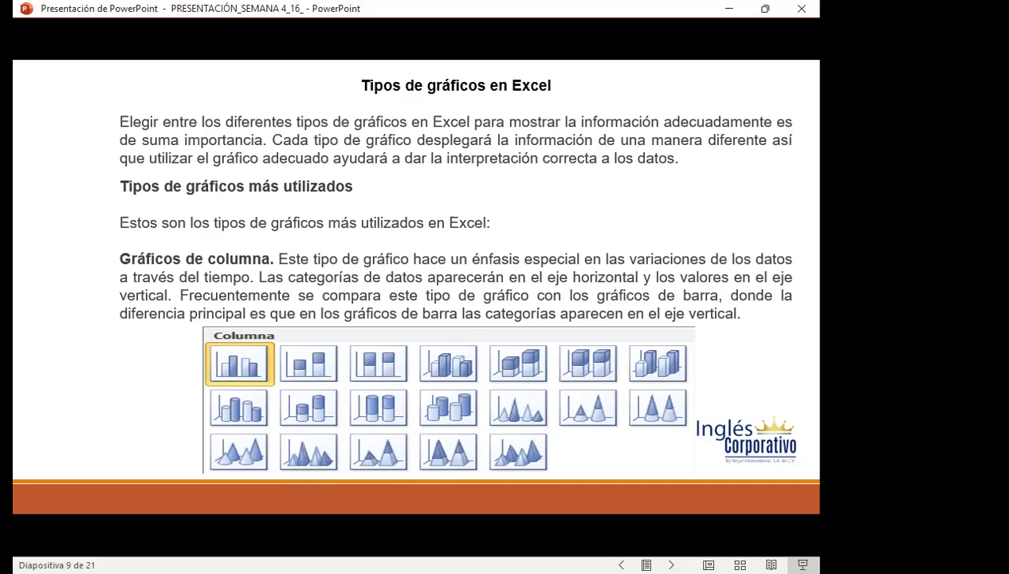
- Show slide 10 on line and pie charts, briefly revisiting slide 9, then advance to bar charts
key(Right)
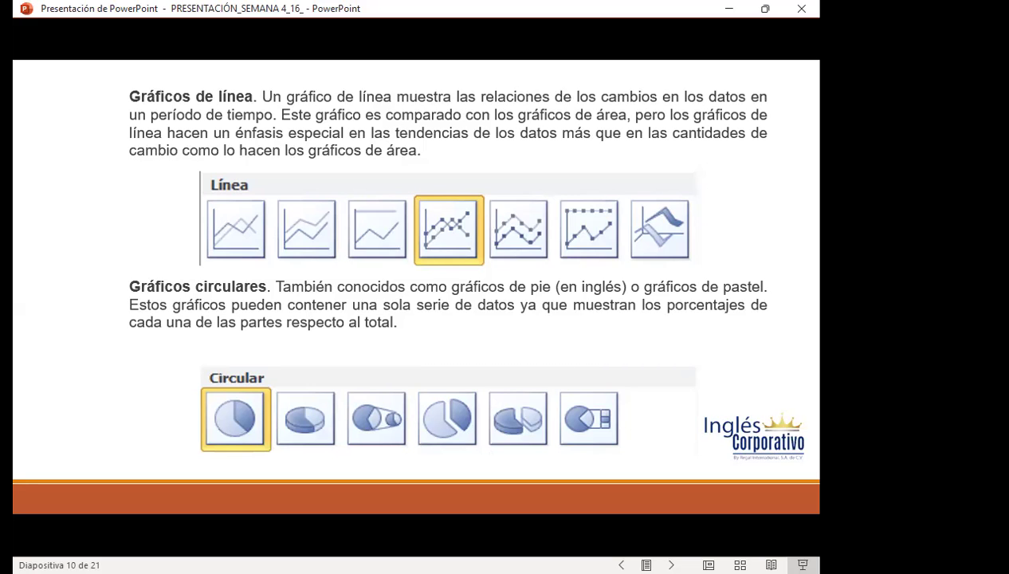
key(Left)
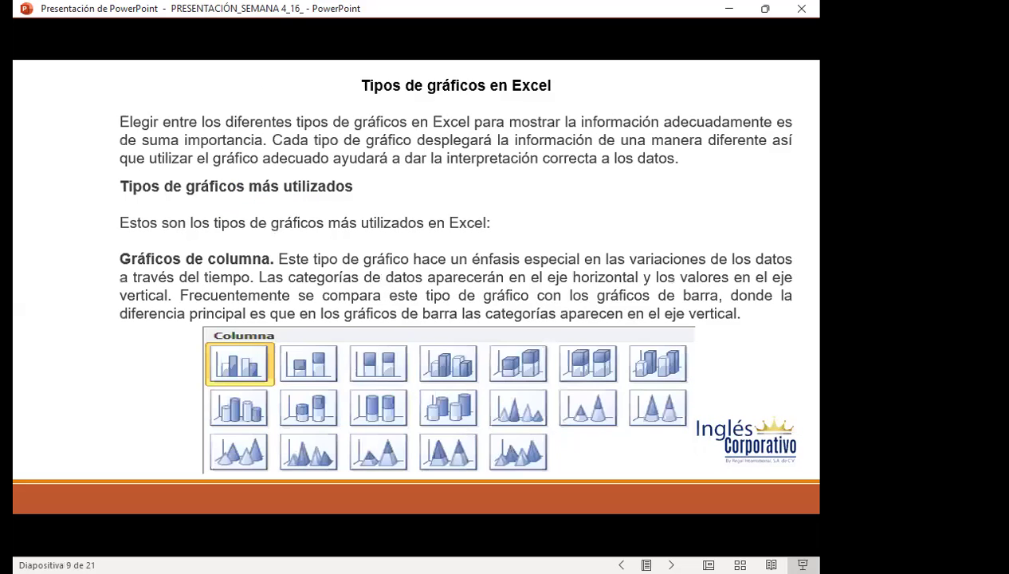
key(Right)
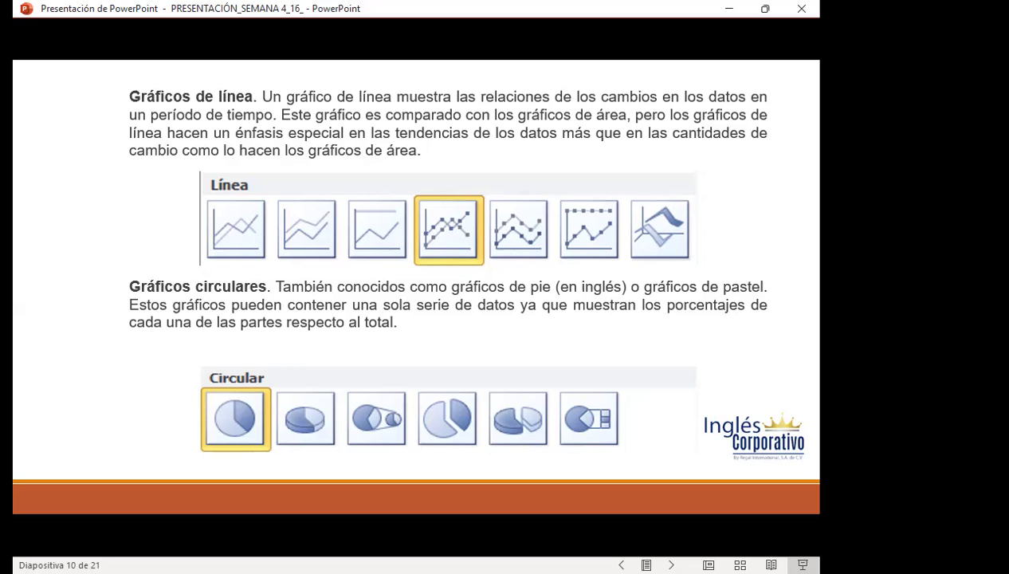
key(Right)
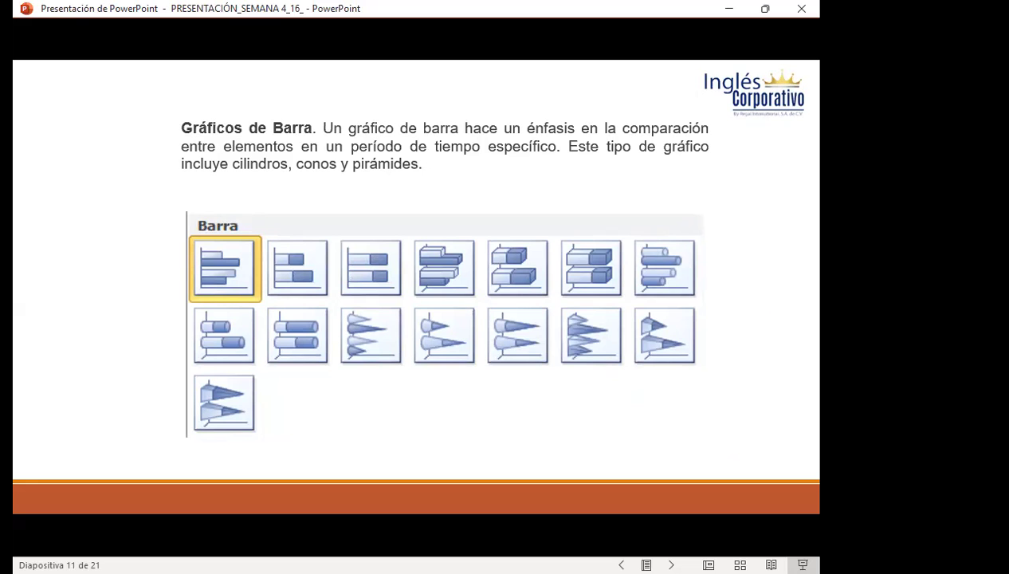
- Advance to slide 12, covering 'Gráficos de Área' and 'Gráficos XY (Dispersión)'
key(Right)
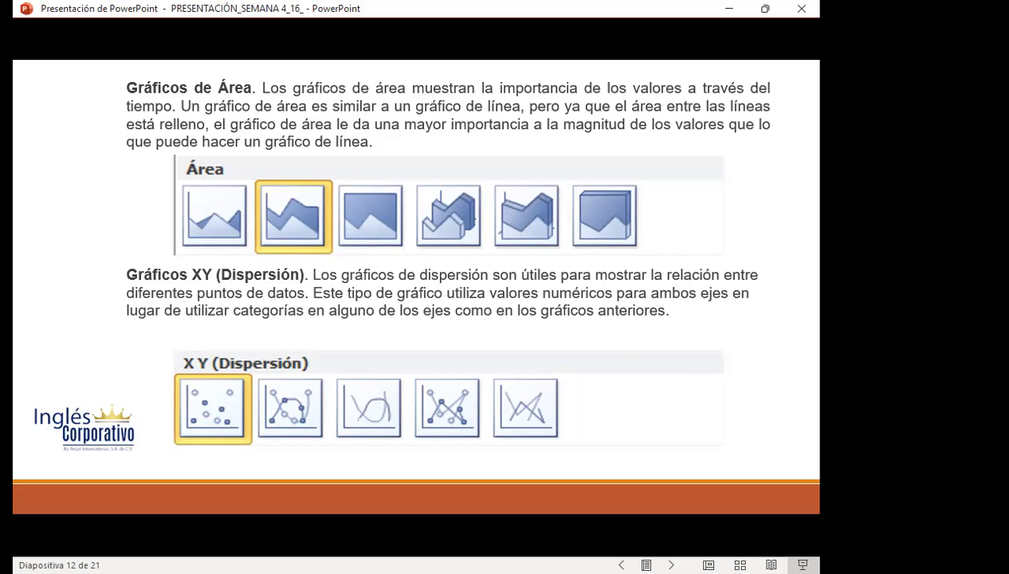
- Peek at slide 13, return to the area and scatter charts slide, then switch to Excel
key(Right)
key(Left)
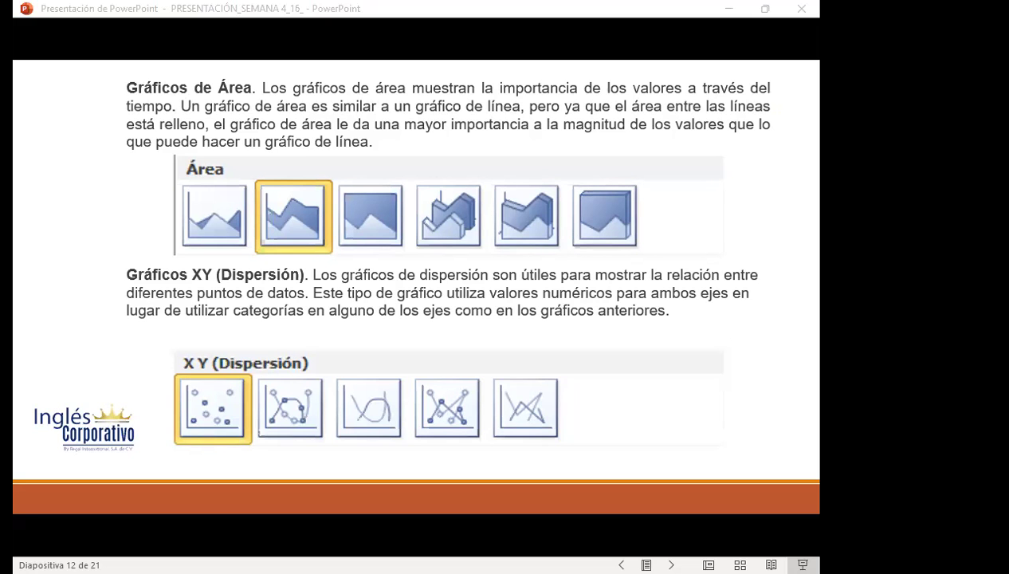
key(alt+Tab)
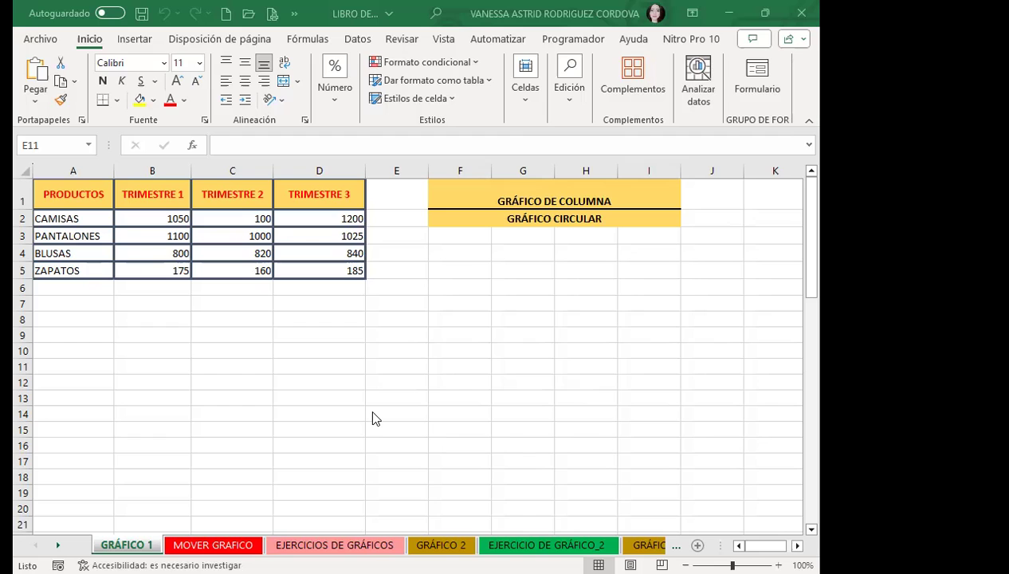
- On GRÁFICO 1, select the product table A1:D5, then cells B2 and B3
click(229, 379)
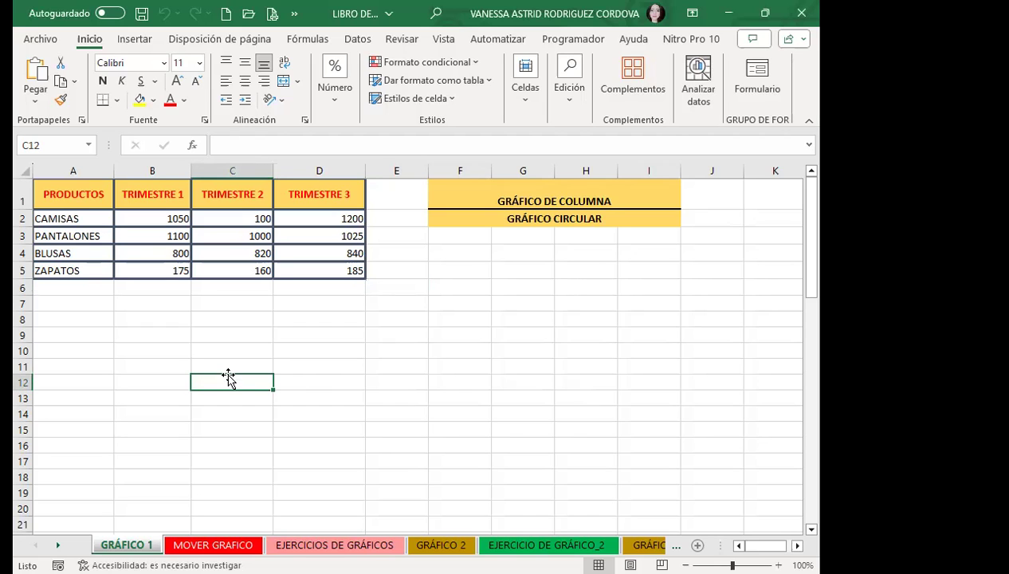
click(150, 234)
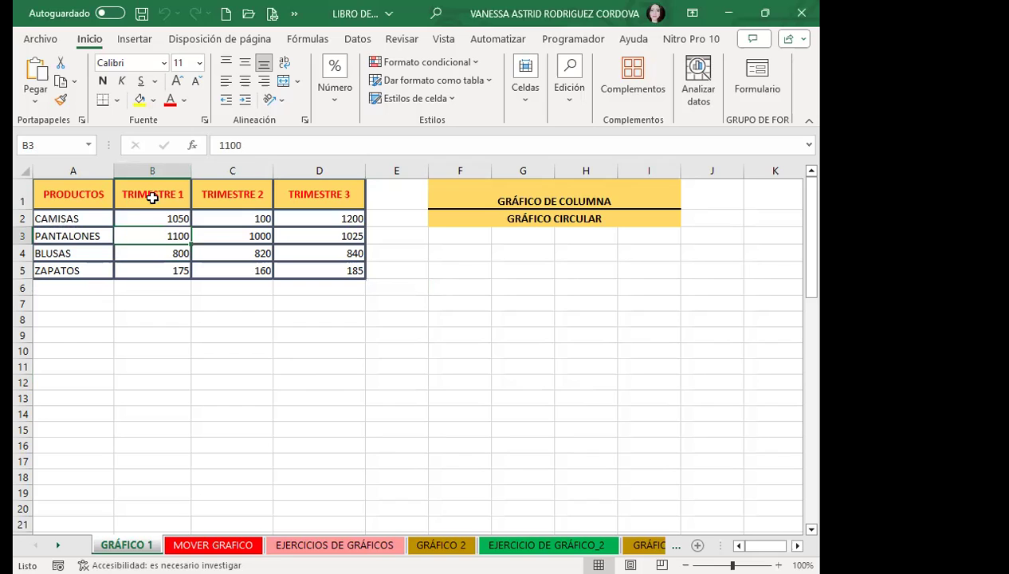
drag(87, 194, 307, 273)
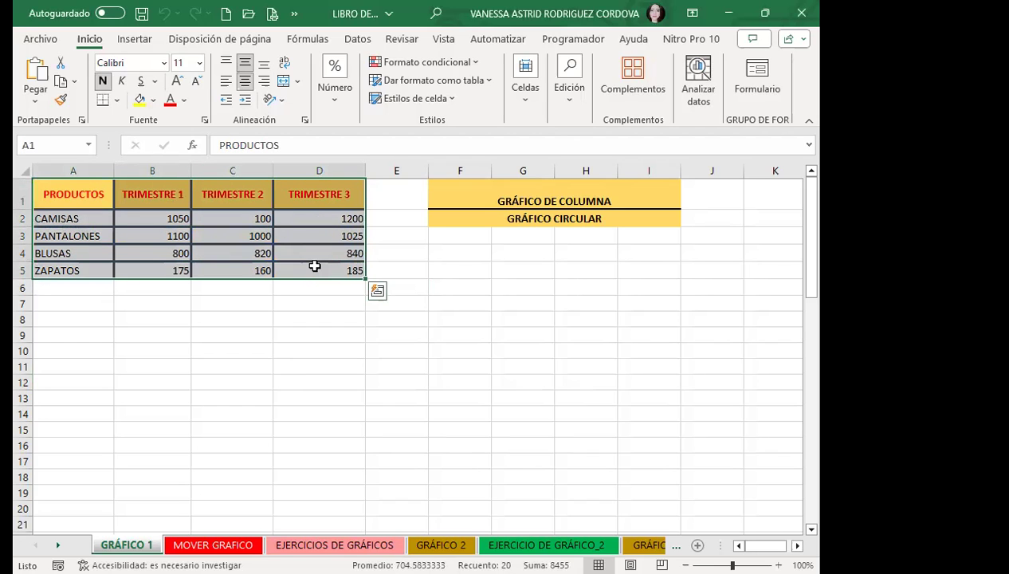
click(159, 224)
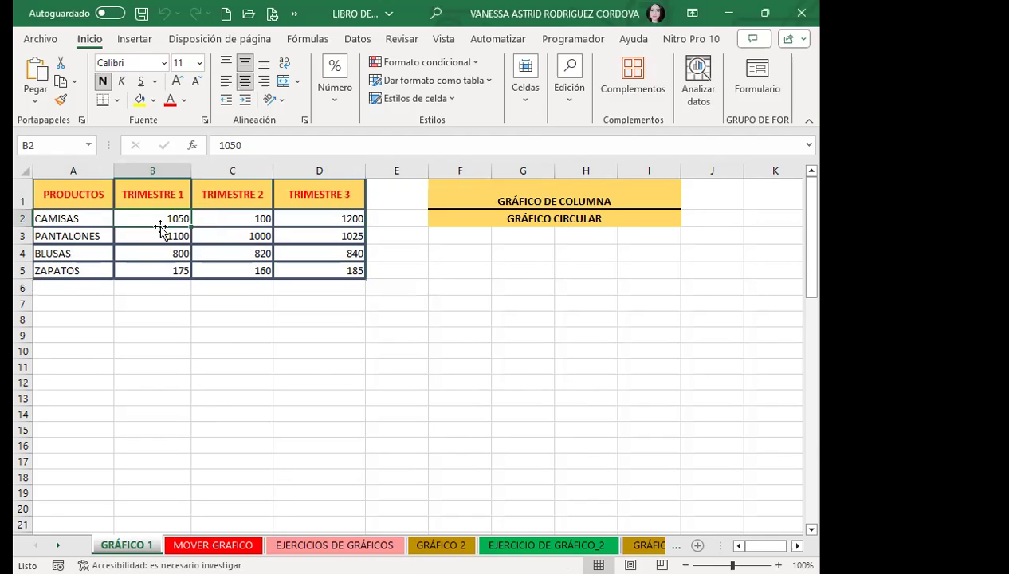
click(164, 237)
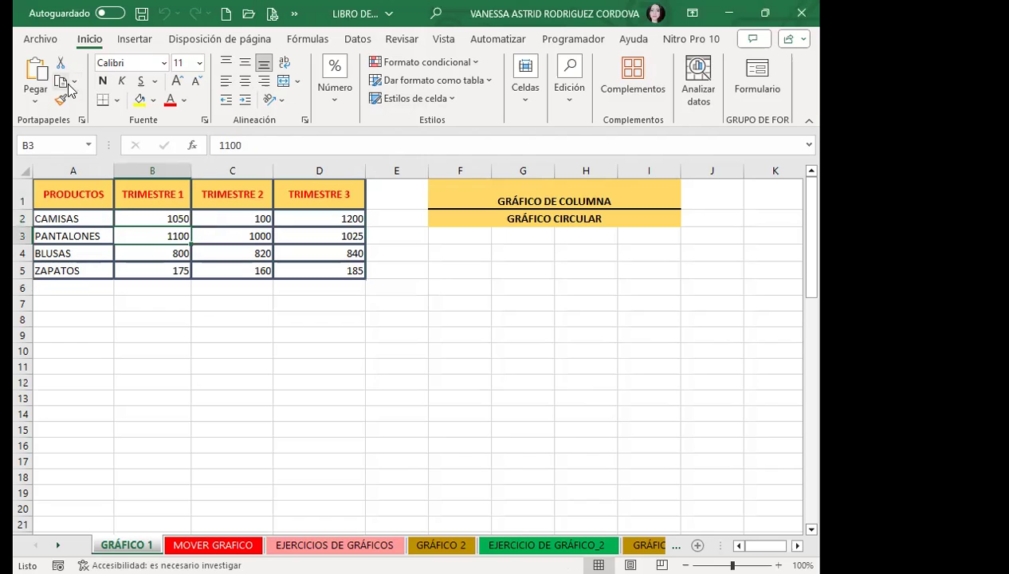
click(135, 41)
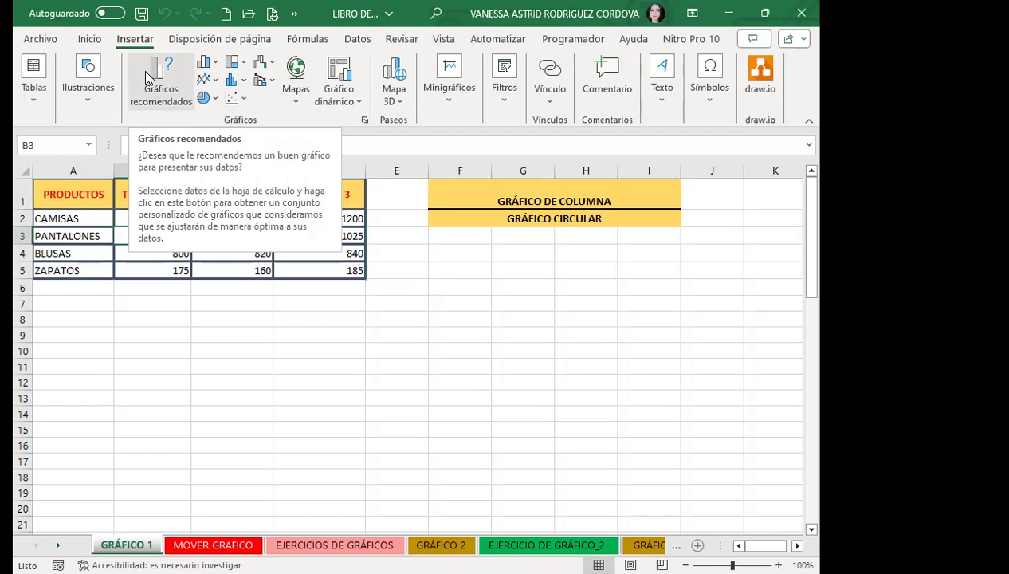
click(147, 77)
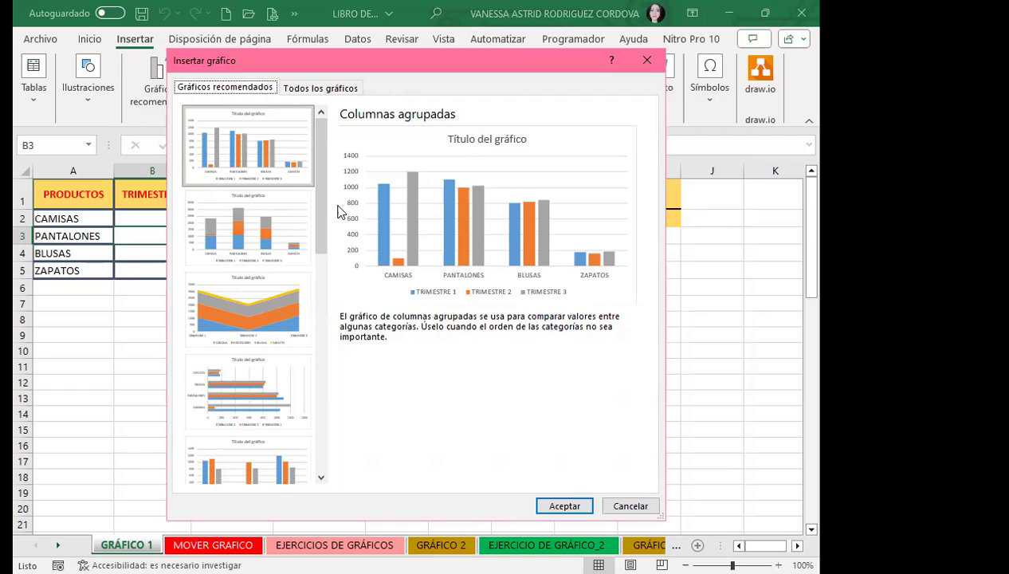
scroll(289, 225, down, 5)
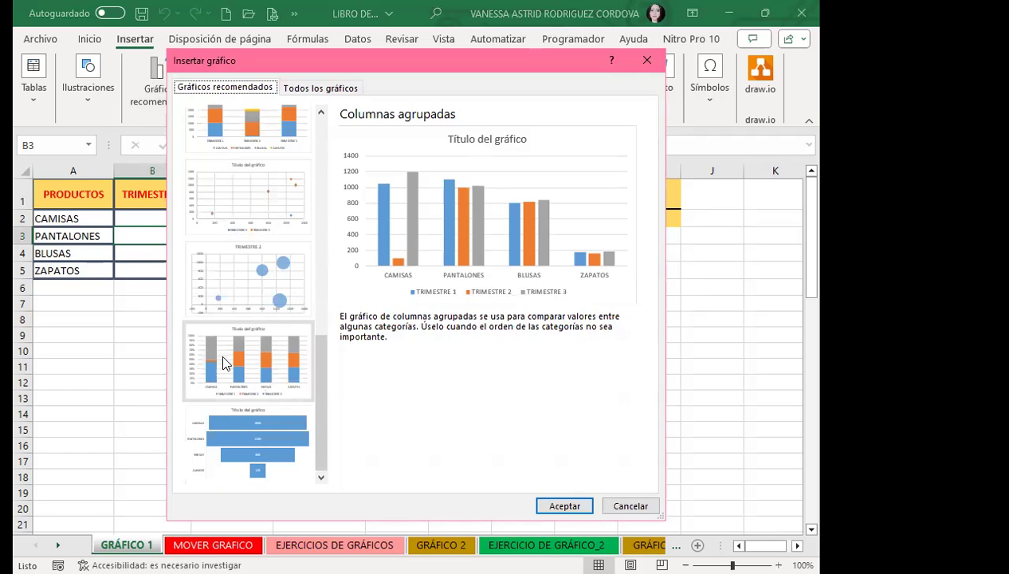
scroll(231, 355, up, 5)
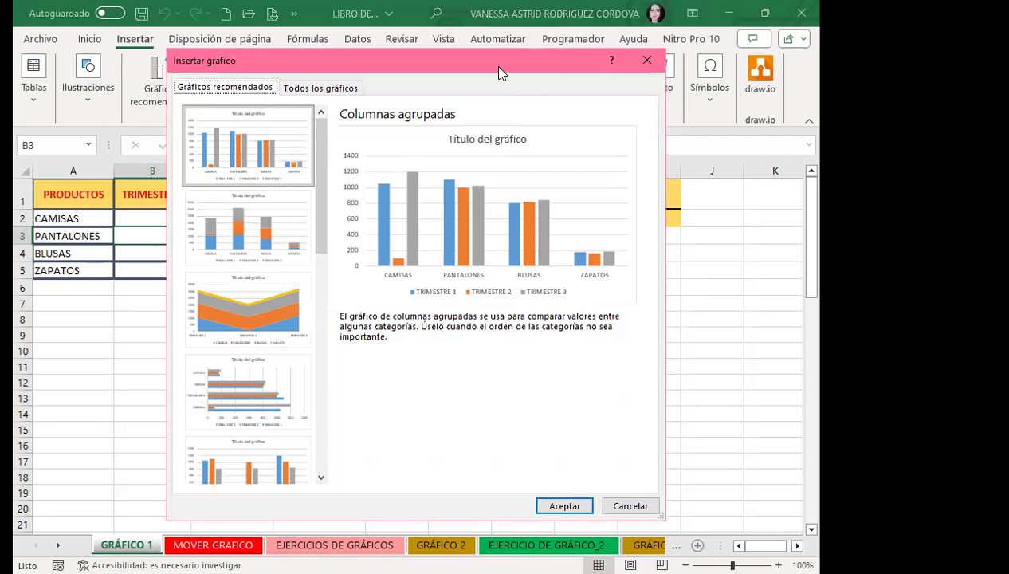
drag(499, 67, 469, 74)
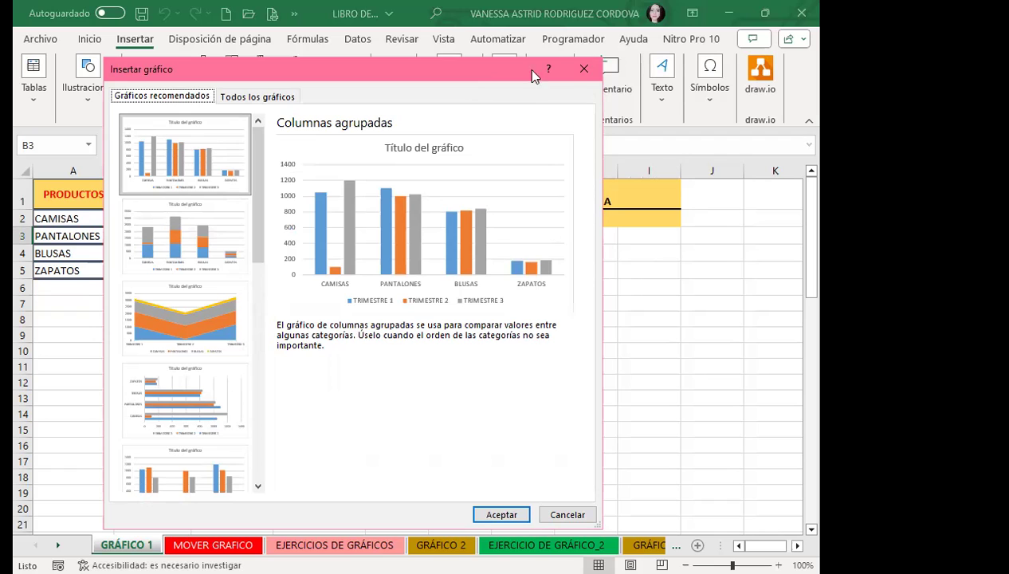
click(584, 69)
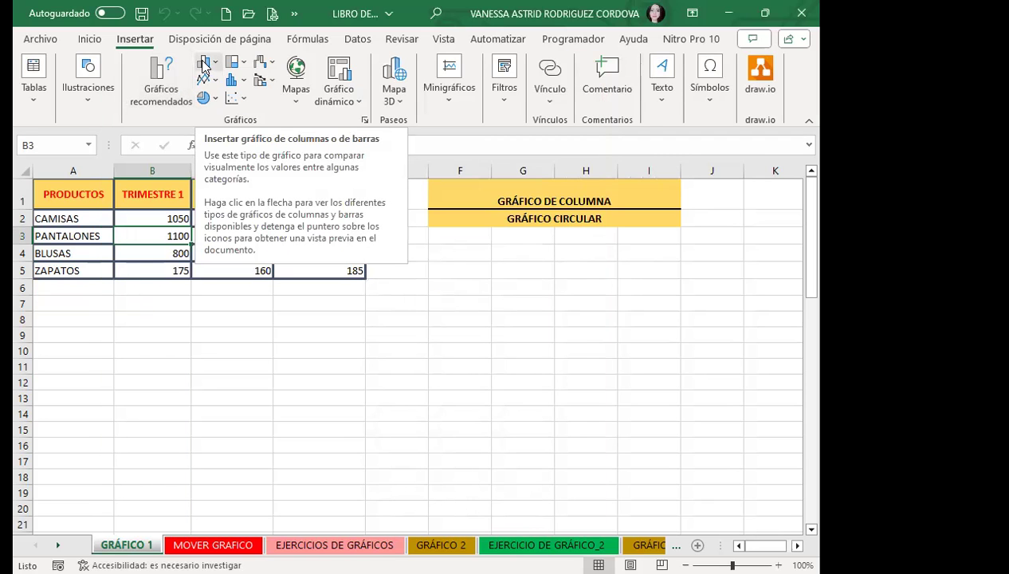
- Insert a clustered column chart of the sales table and drag it down-left under the table
click(204, 67)
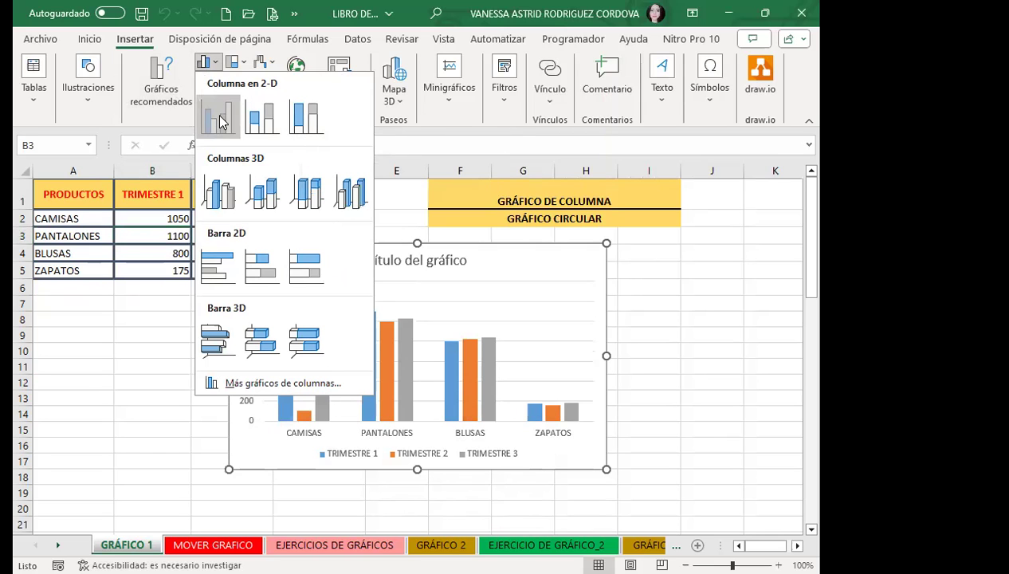
click(520, 263)
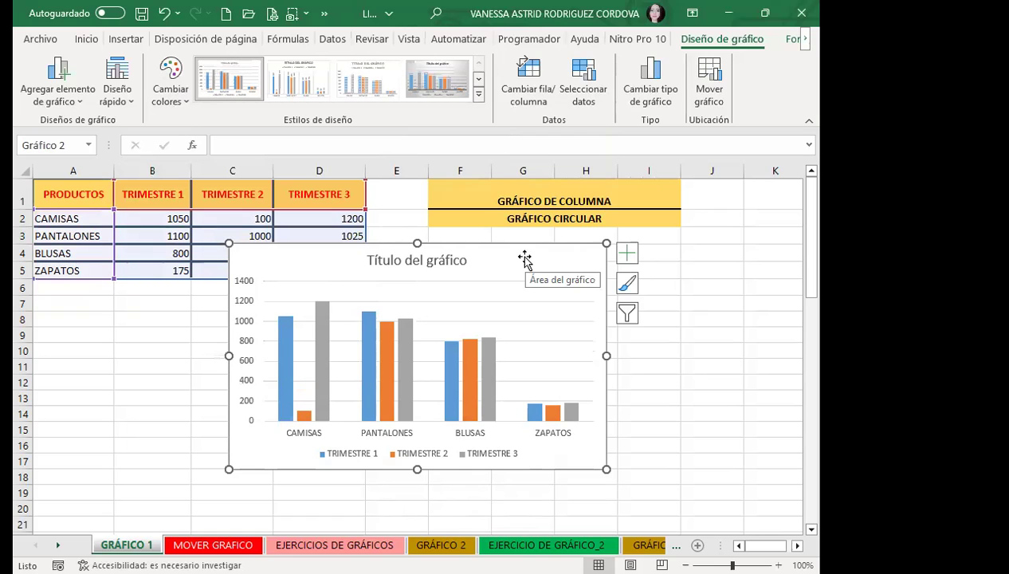
drag(524, 257, 442, 310)
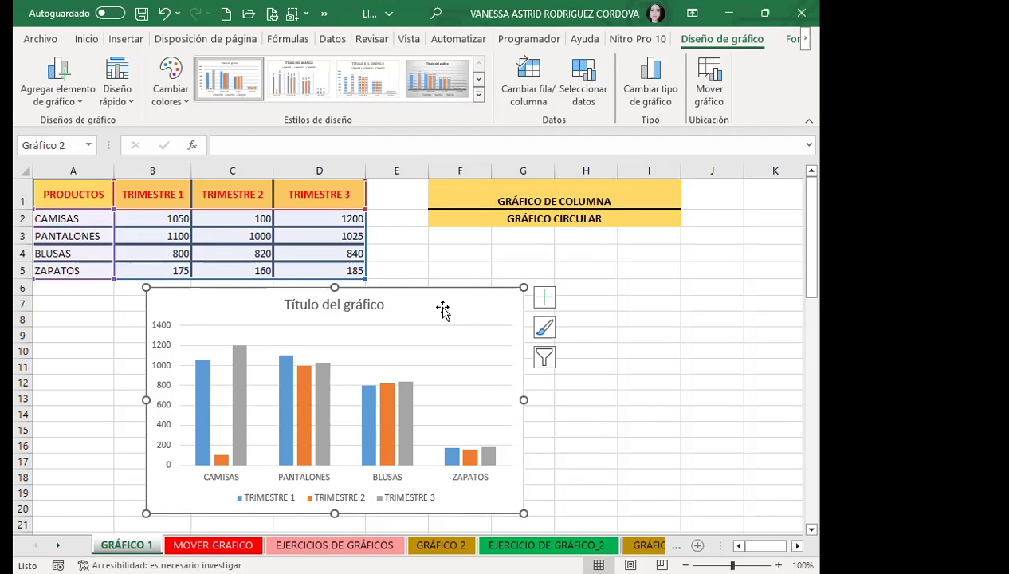
- Undo the first chart, then delete the empty chart accidentally created with Alt+F1
click(397, 271)
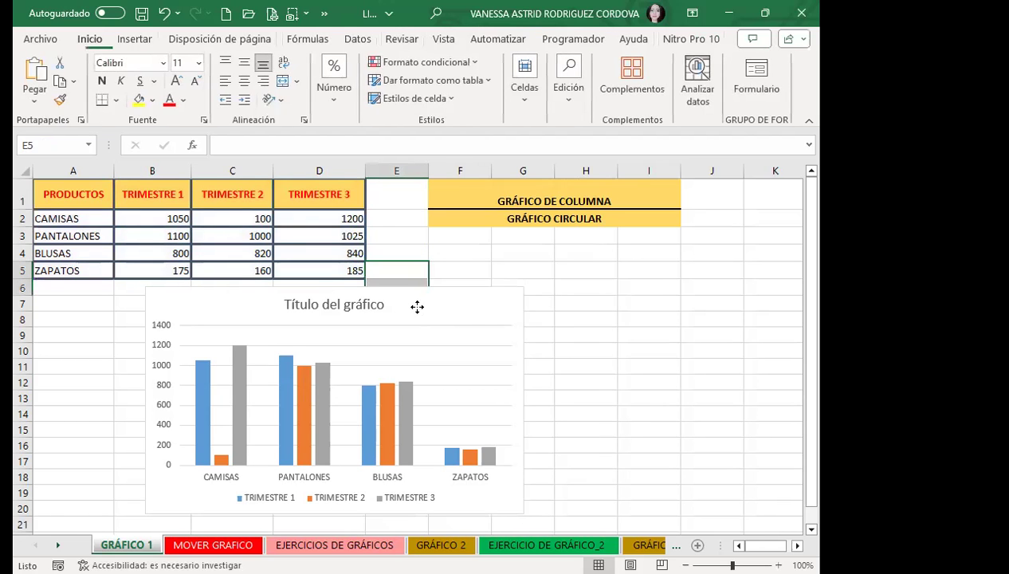
key(ctrl+z)
click(151, 461)
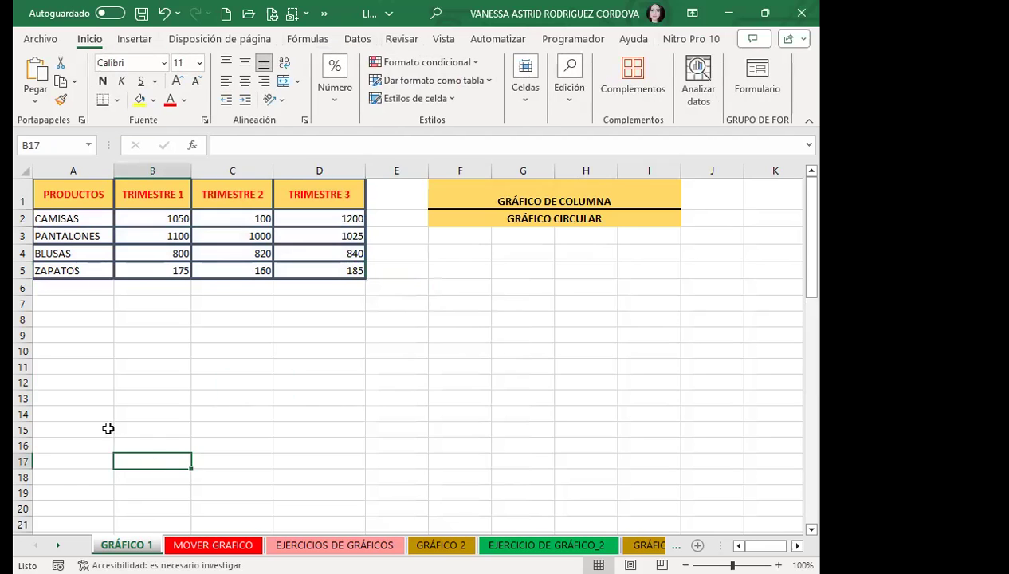
click(133, 42)
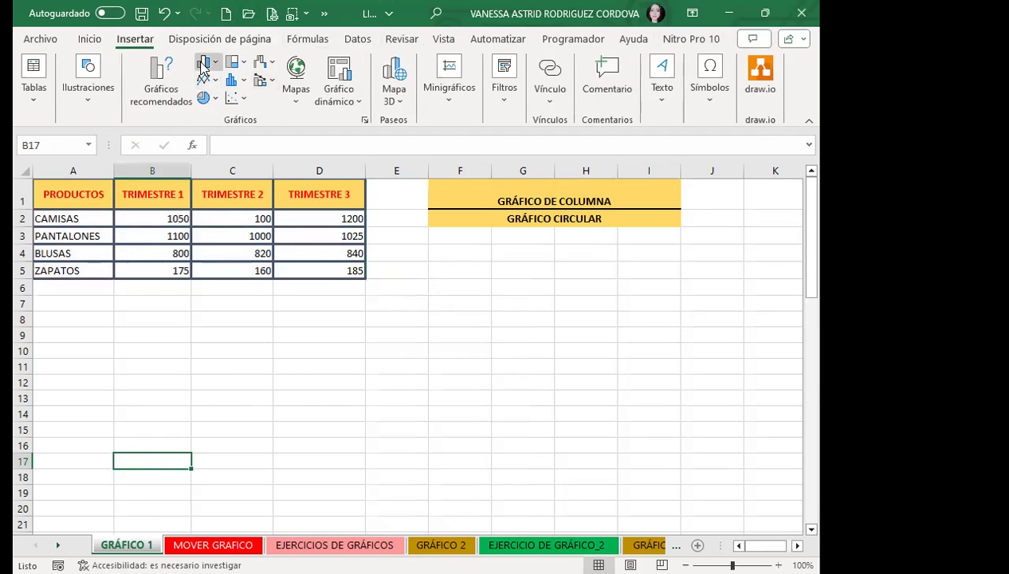
key(alt+F1)
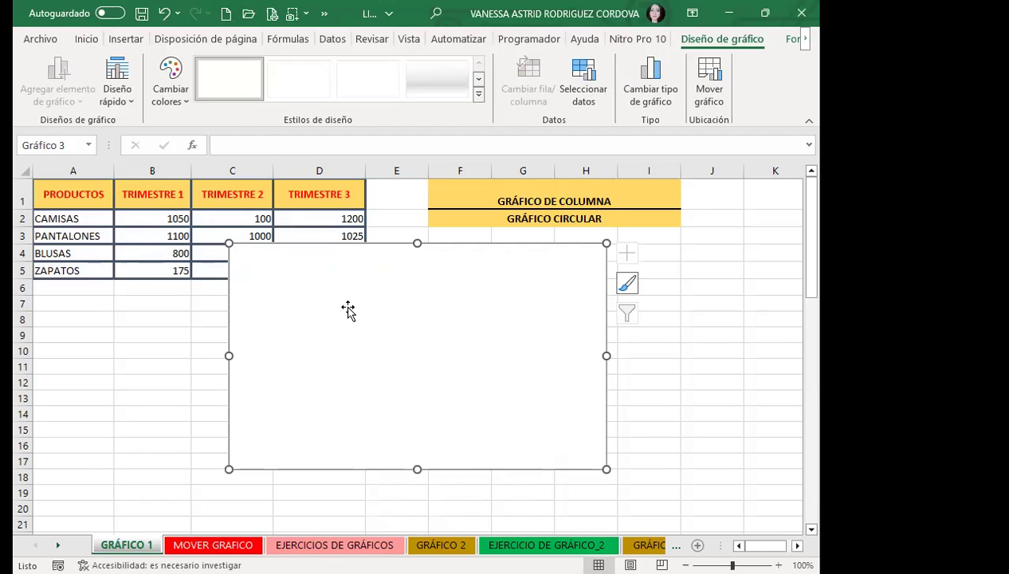
key(Delete)
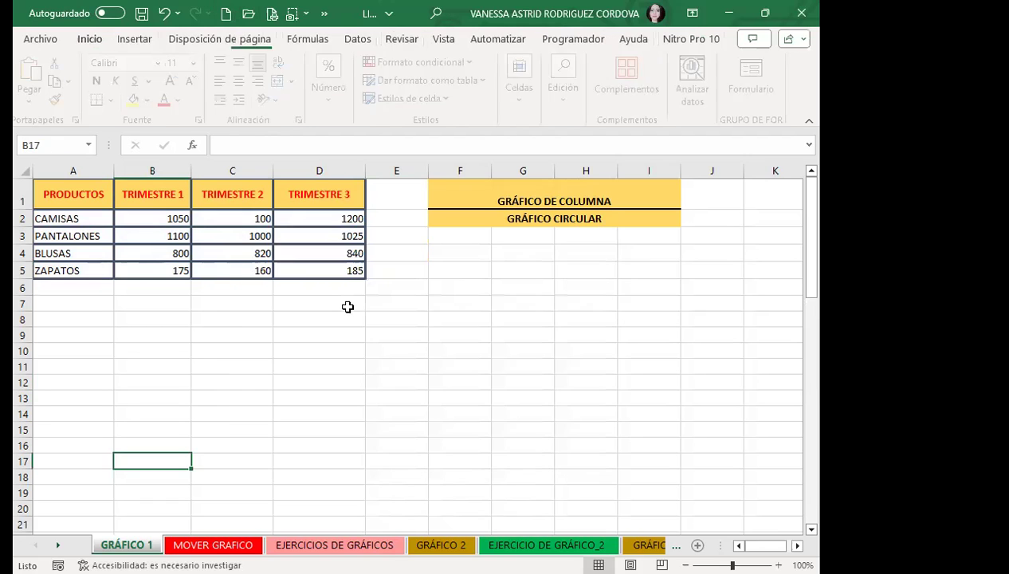
- With cell B3 selected, insert a new clustered column chart of the sales table
click(152, 231)
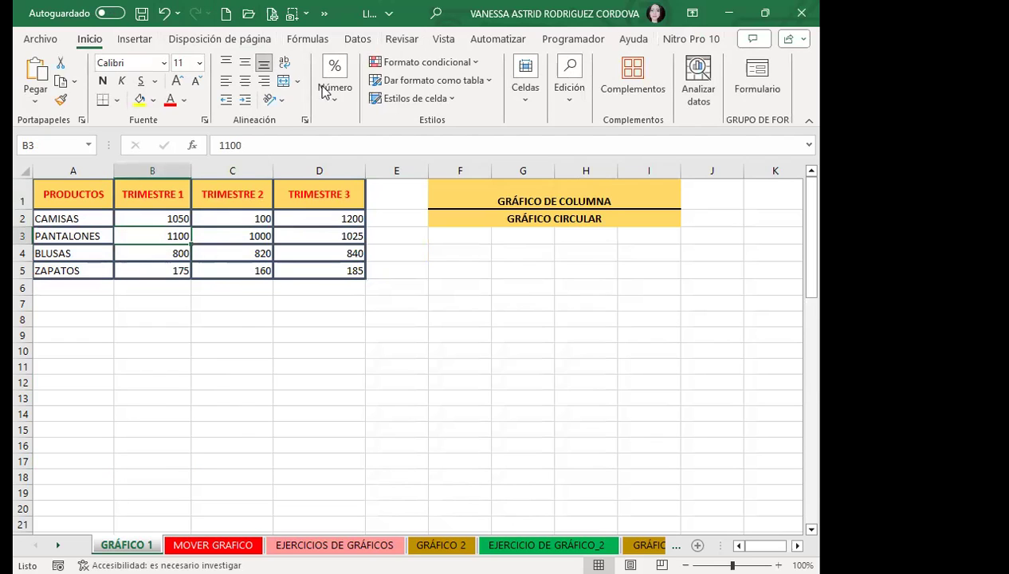
click(136, 40)
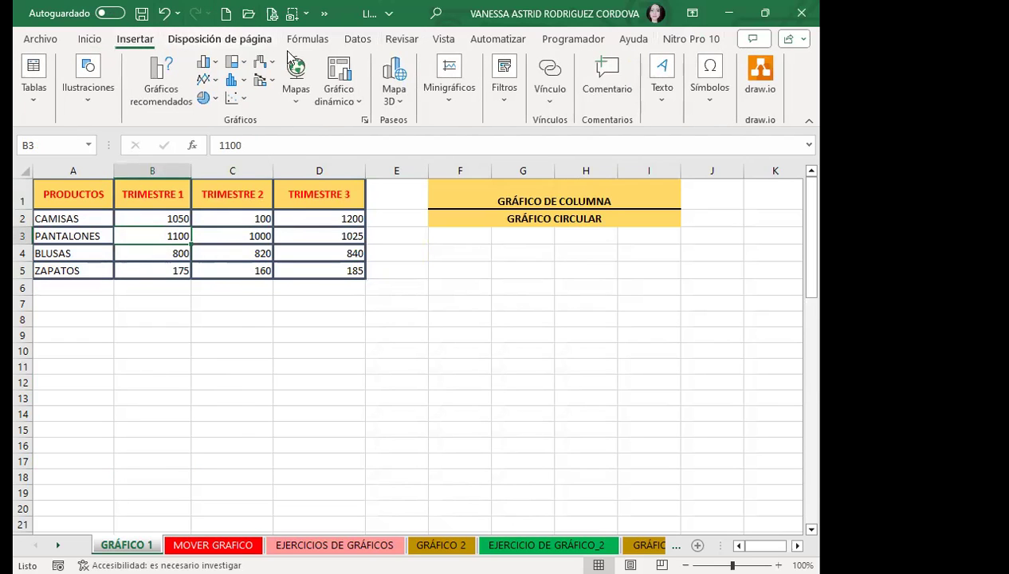
click(213, 67)
click(214, 112)
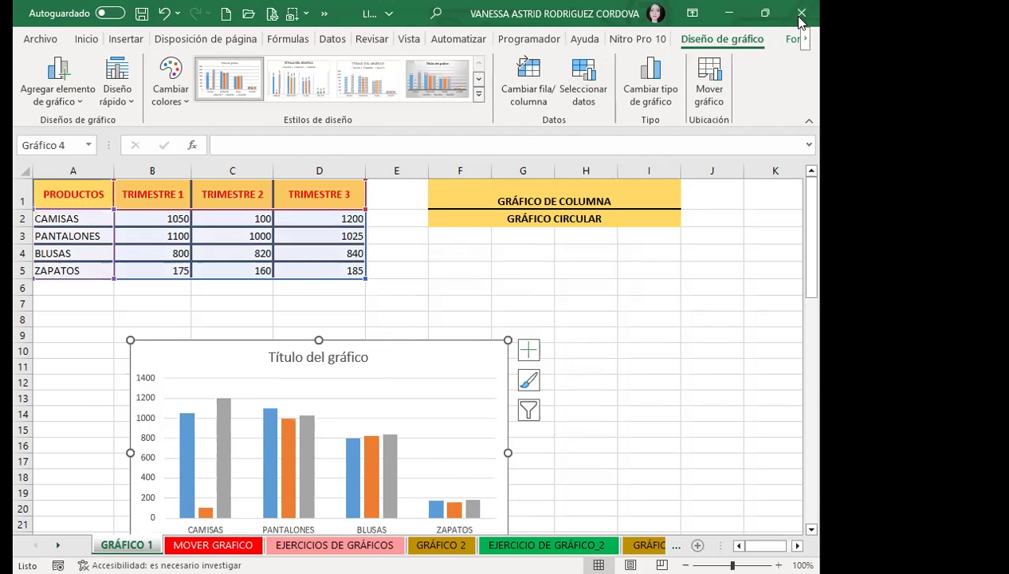
- Drag the column chart until it sits directly beneath the product table, around row 8
click(411, 275)
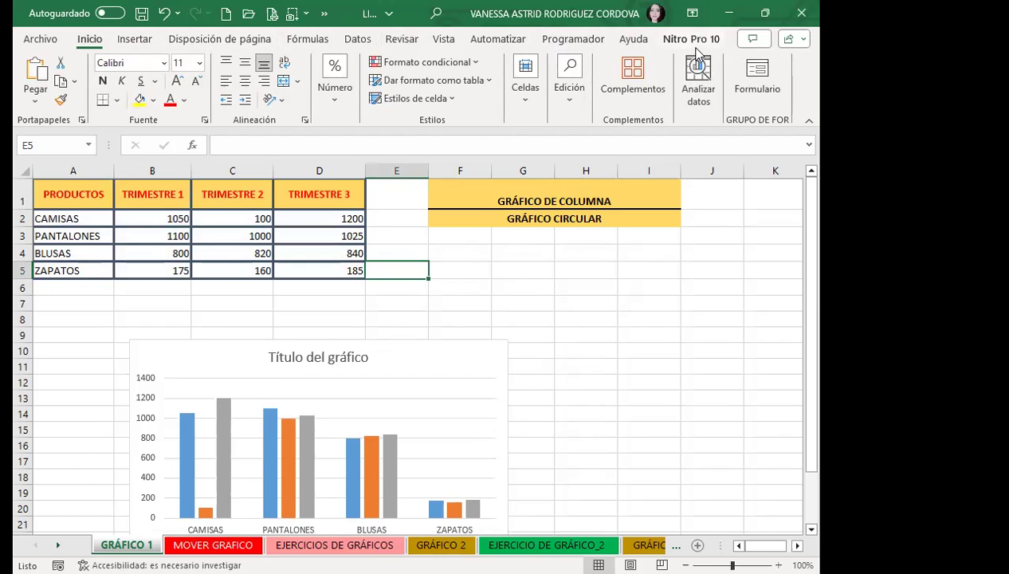
click(441, 361)
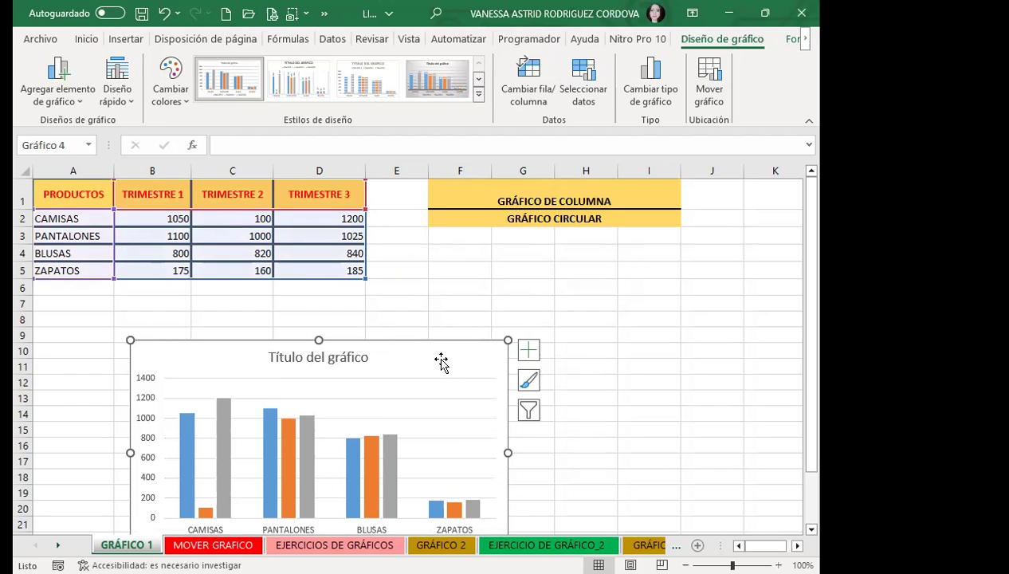
drag(441, 361, 707, 480)
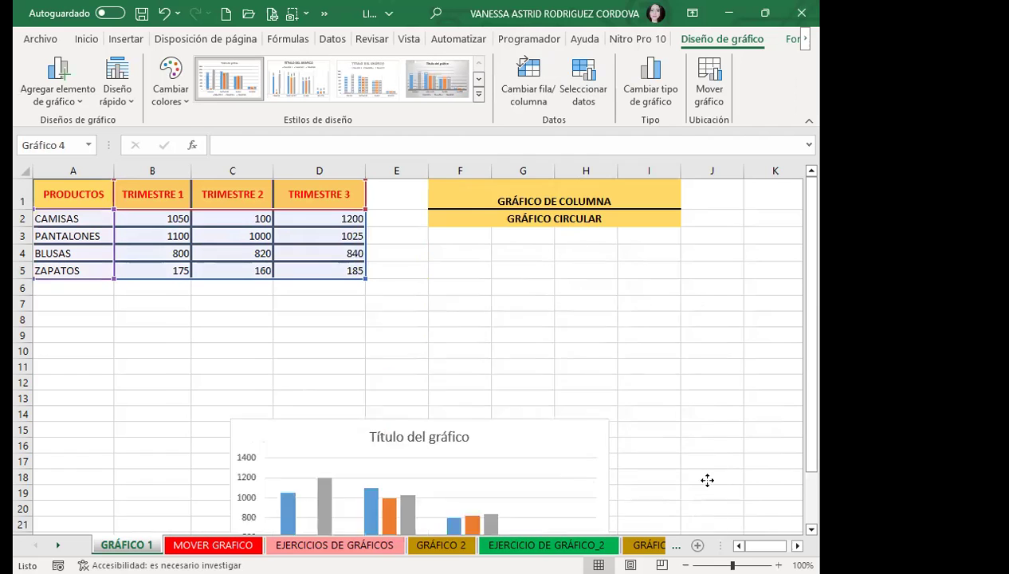
drag(707, 480, 416, 288)
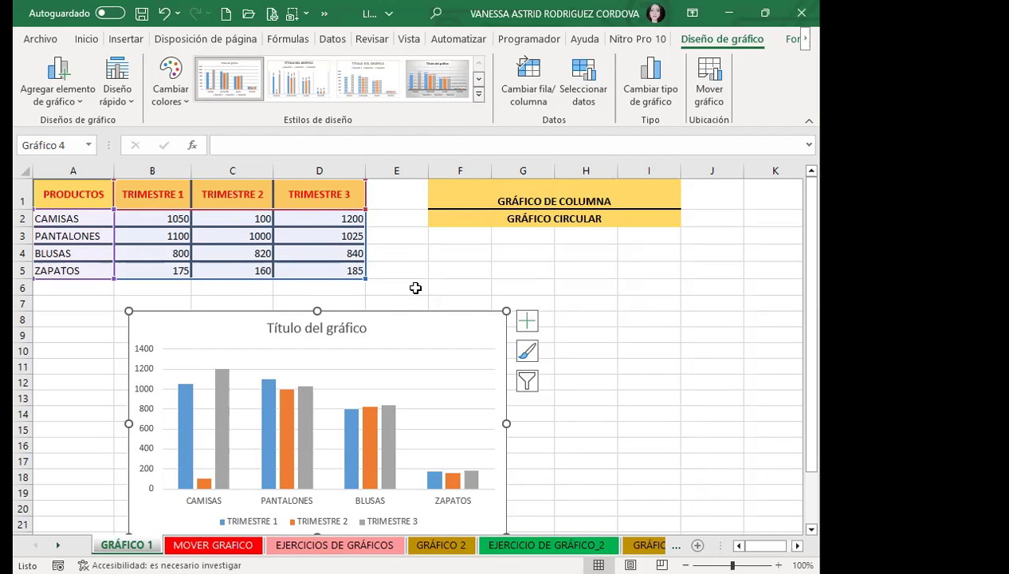
mouse_move(430, 319)
mouse_down()
mouse_move(509, 350)
mouse_move(431, 298)
mouse_up()
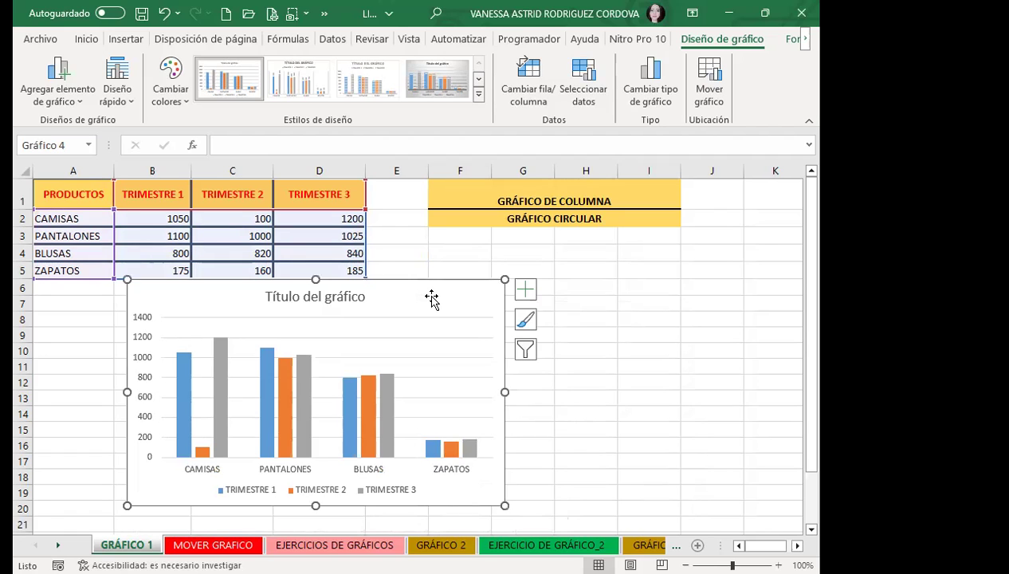
drag(432, 297, 426, 330)
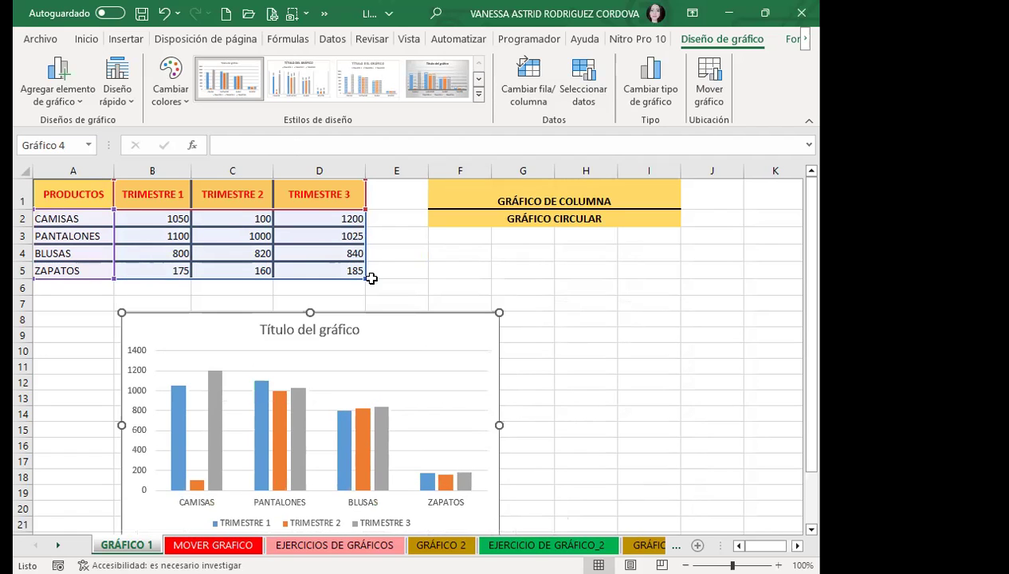
click(806, 39)
click(805, 45)
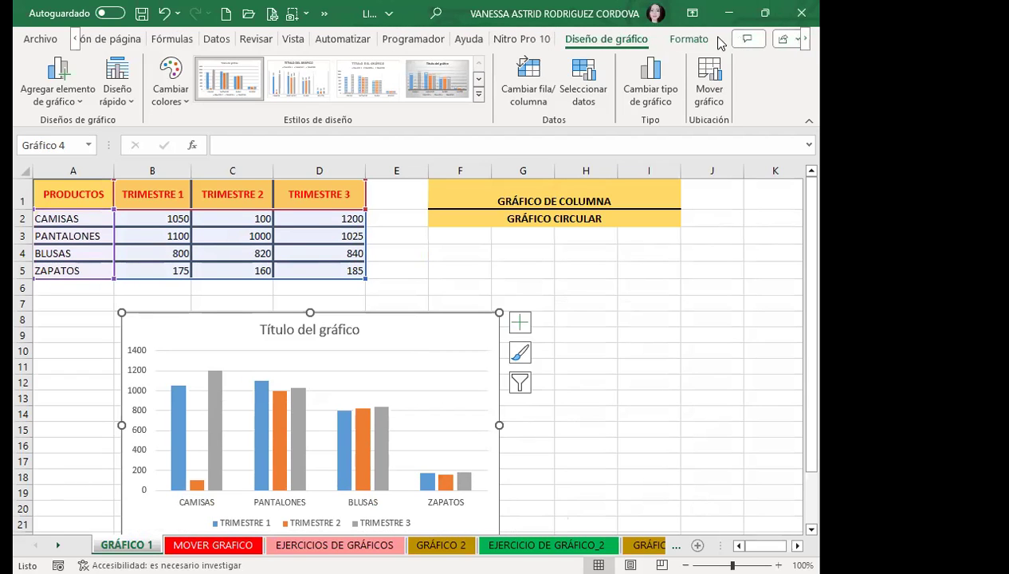
click(690, 39)
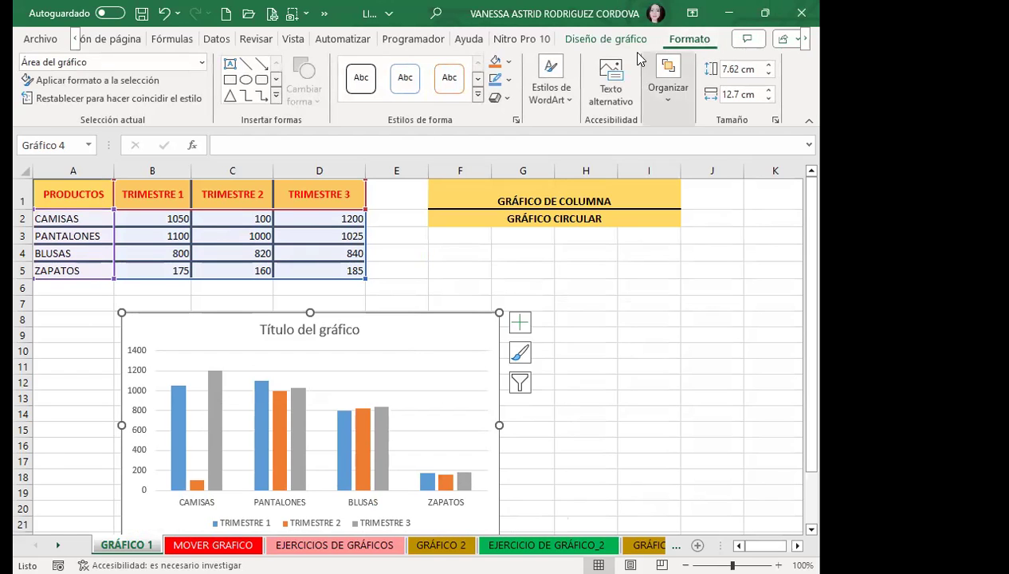
click(603, 40)
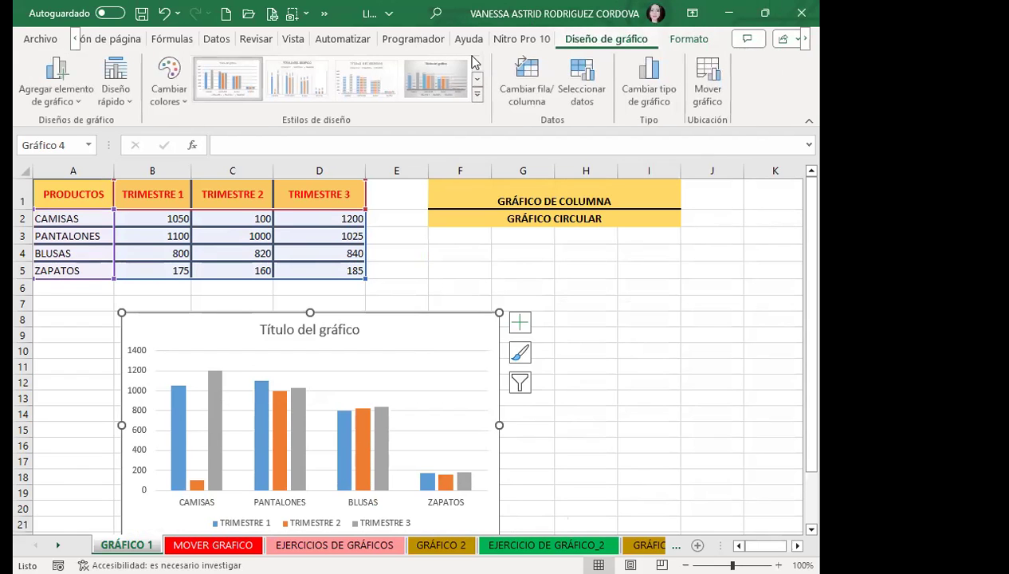
- Apply quick layout Diseño 9 and replace the chart title text with EJERCICIO
click(125, 106)
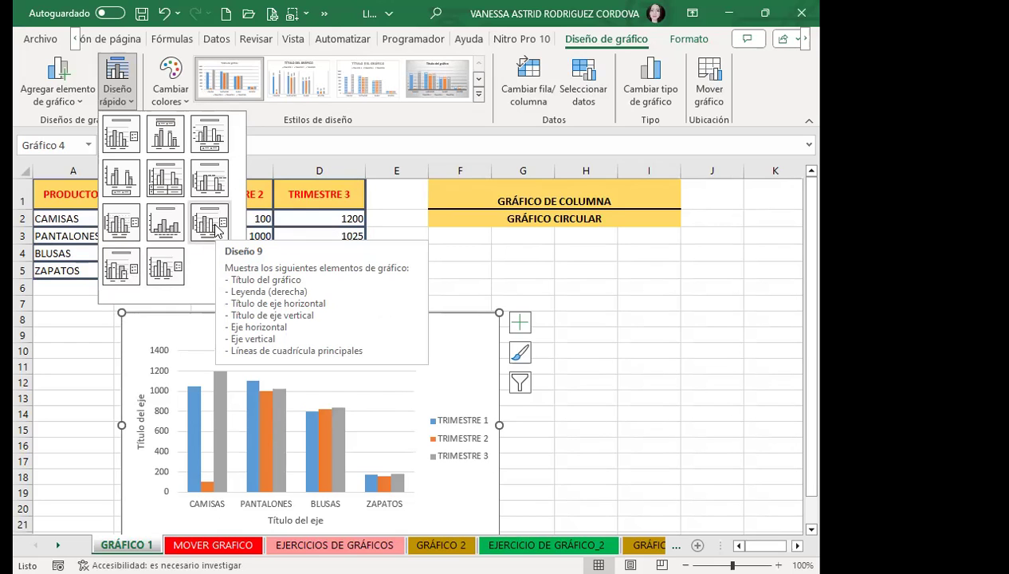
click(214, 228)
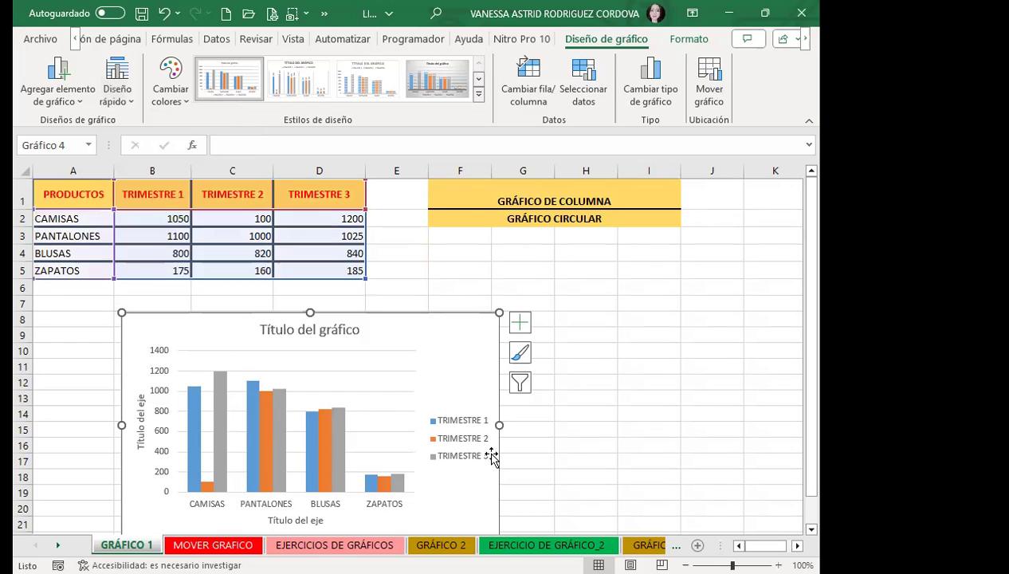
click(305, 330)
drag(260, 329, 351, 325)
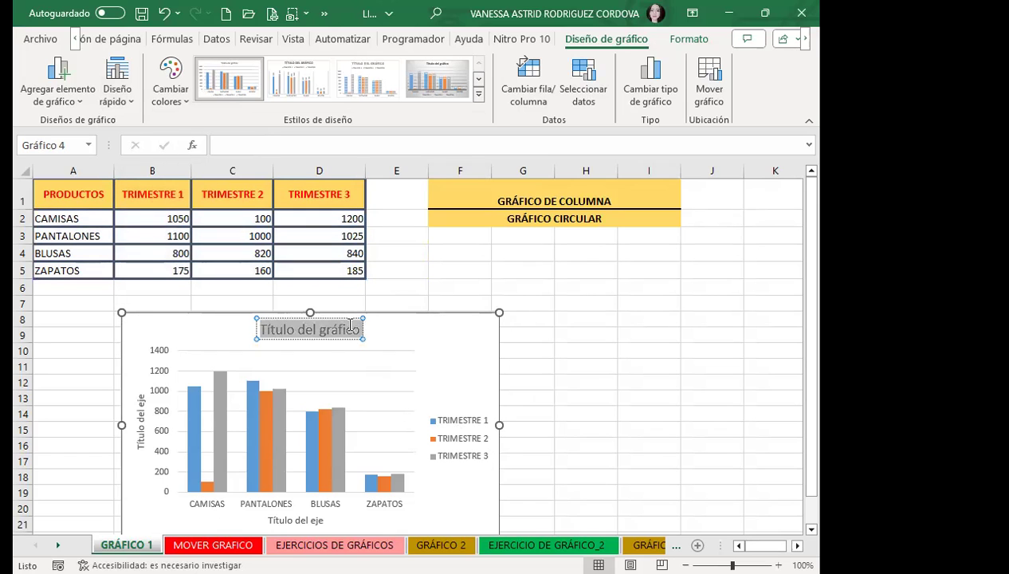
text(EJERCICIO)
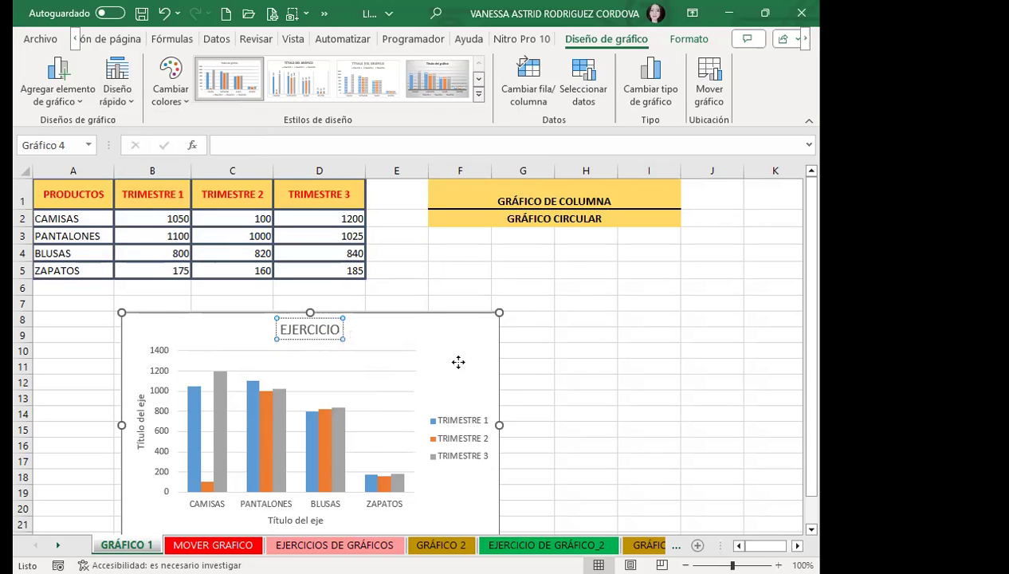
- Apply colour palette 3 (orange, gold, green), then try a dark chart style and undo it
click(459, 363)
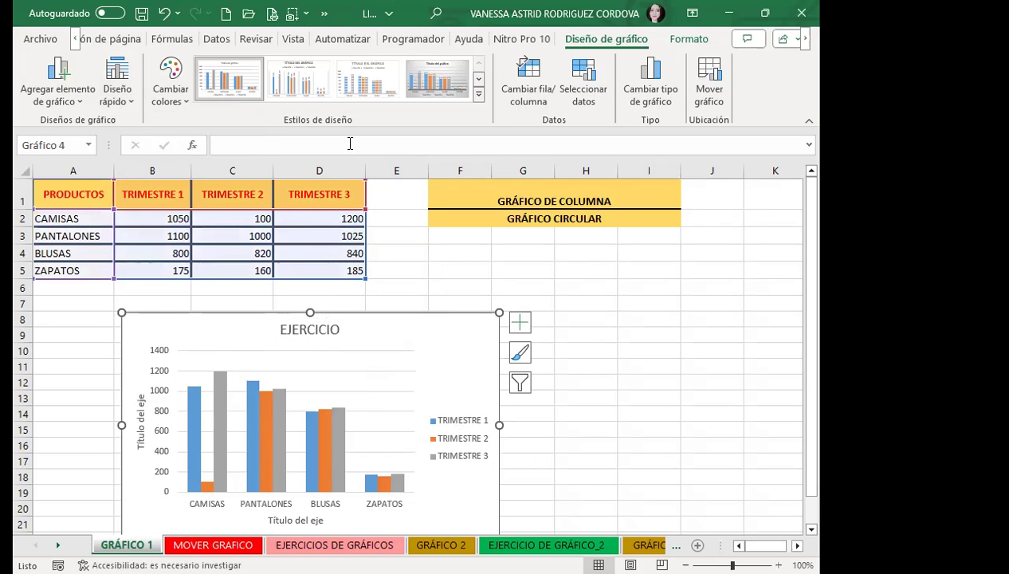
click(180, 101)
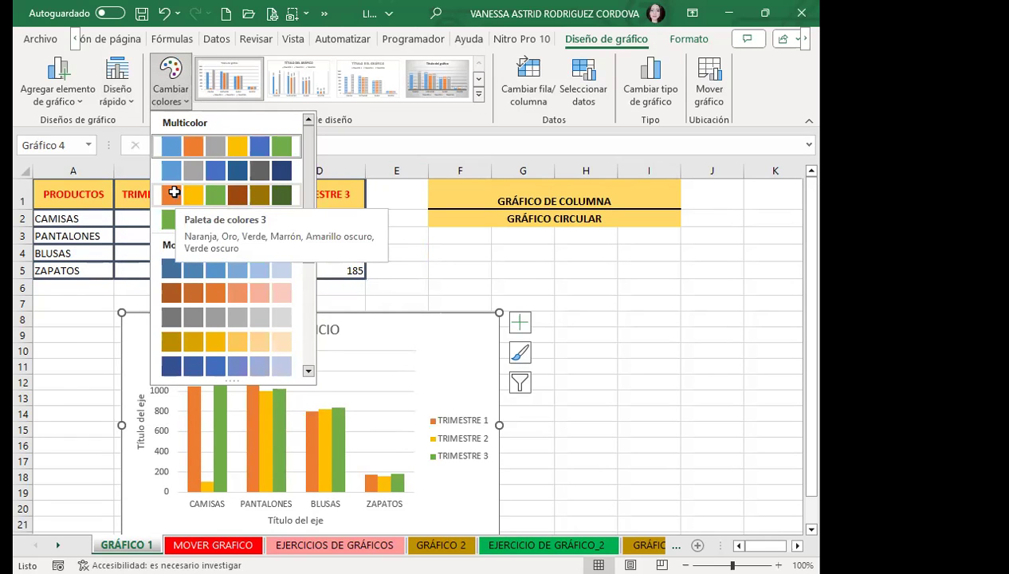
click(173, 194)
click(154, 101)
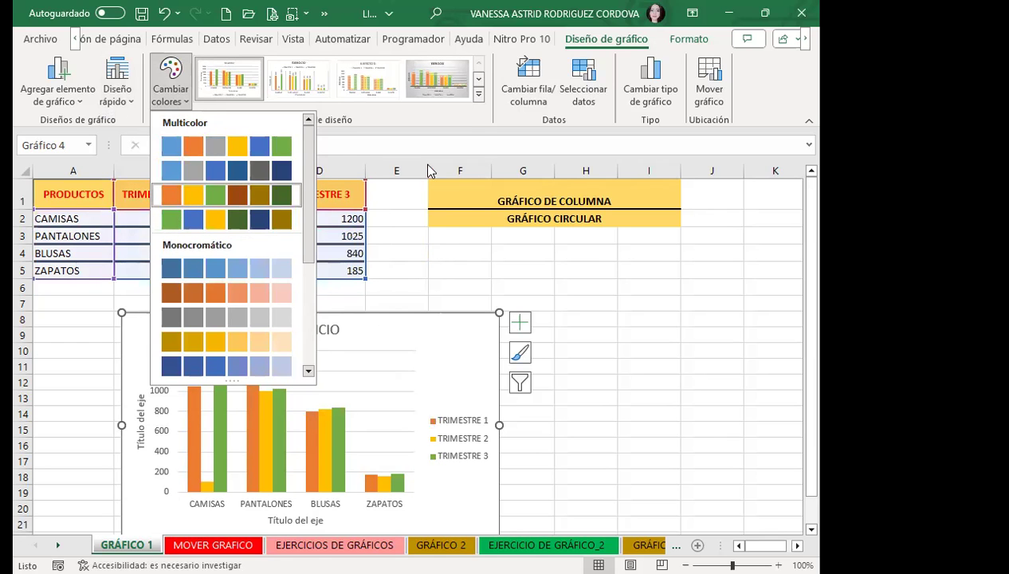
click(478, 94)
click(422, 161)
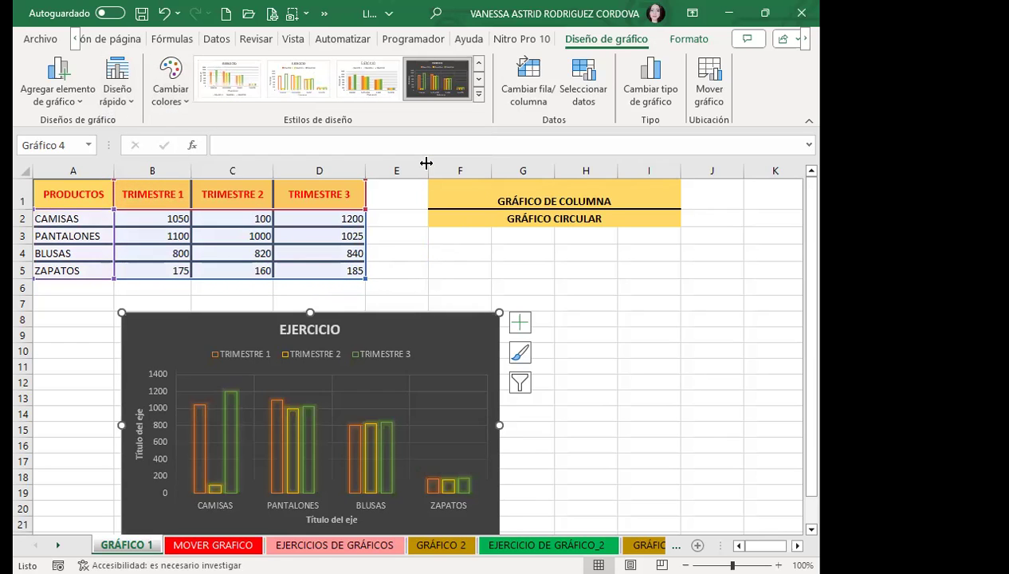
key(ctrl+z)
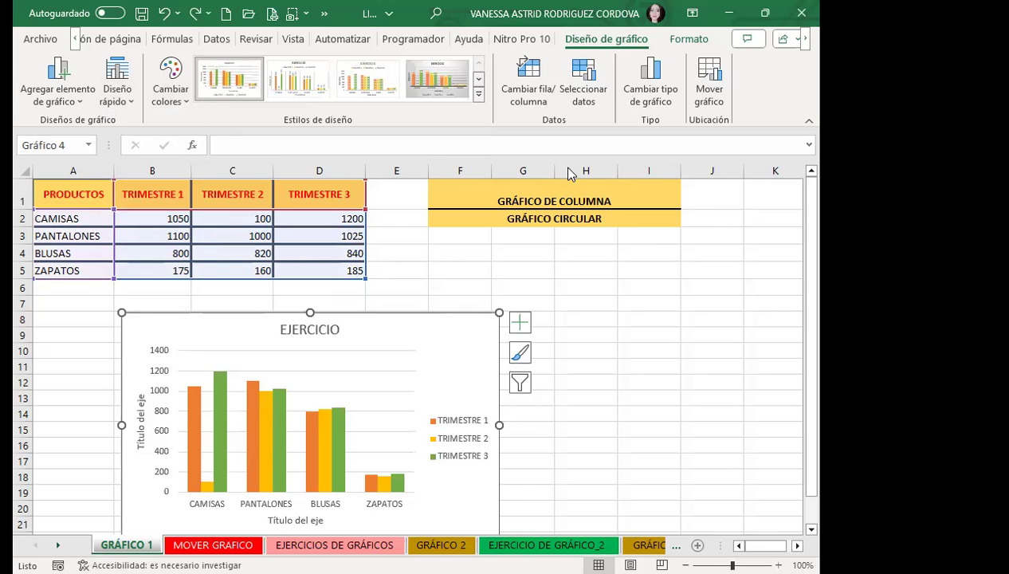
- Open the chart area's fill options and try no fill, solid, gradient and texture fills
double_click(455, 355)
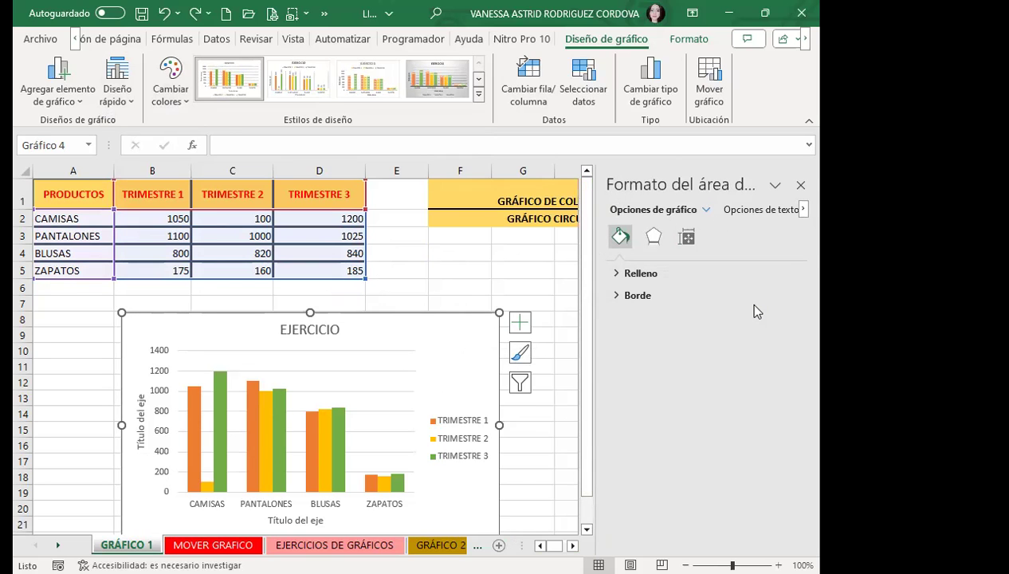
click(616, 273)
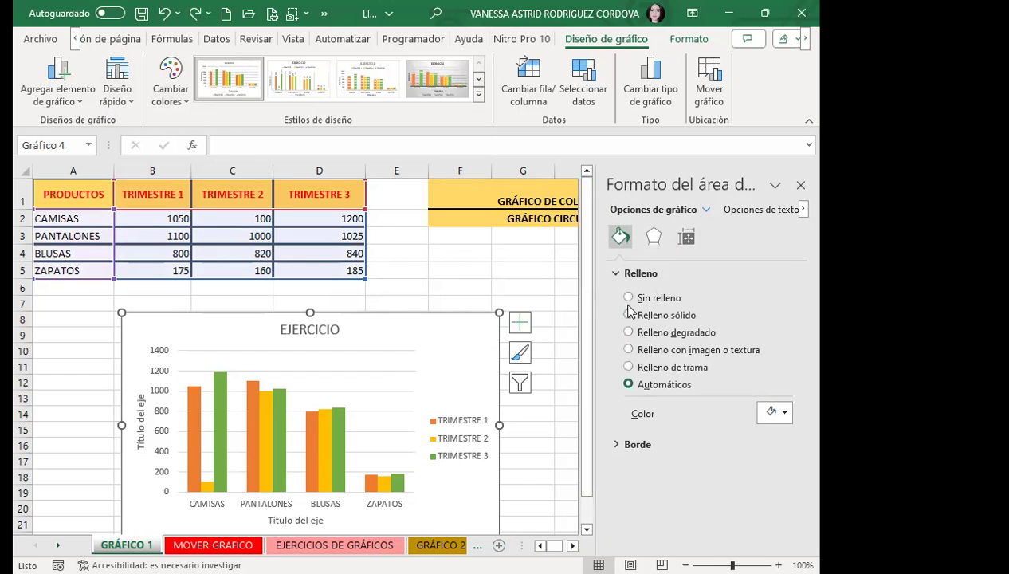
click(629, 298)
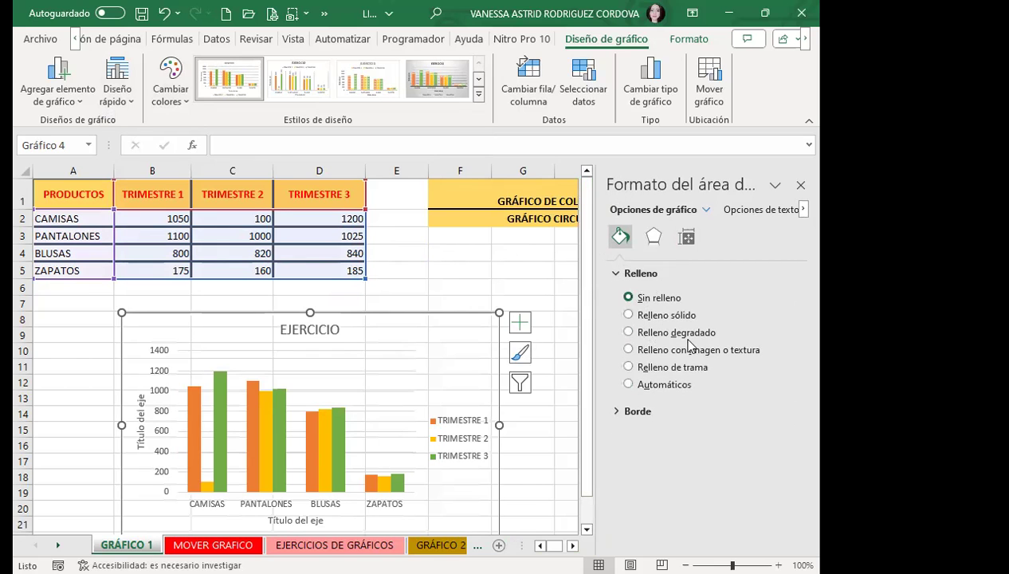
click(630, 316)
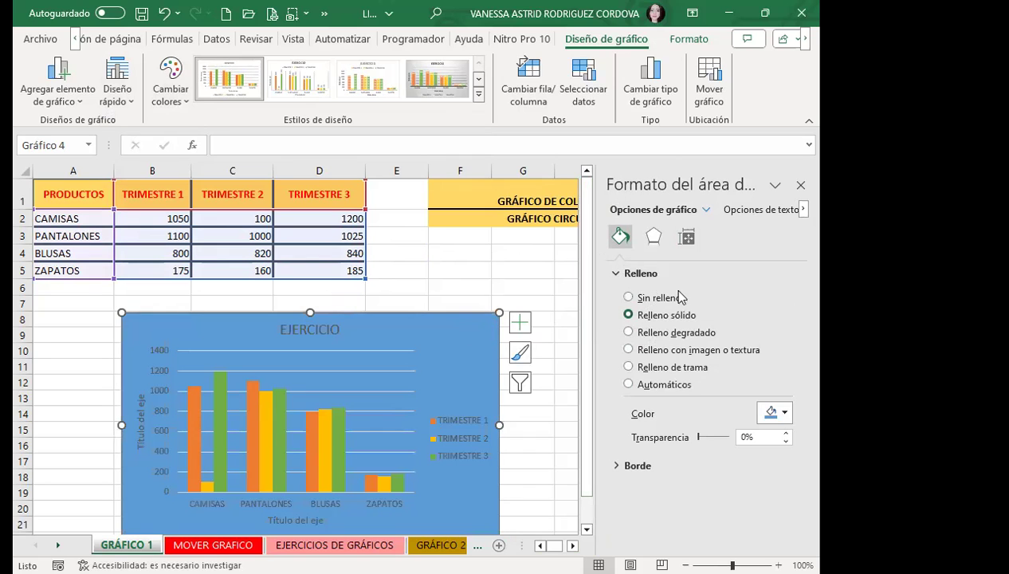
click(628, 332)
click(629, 349)
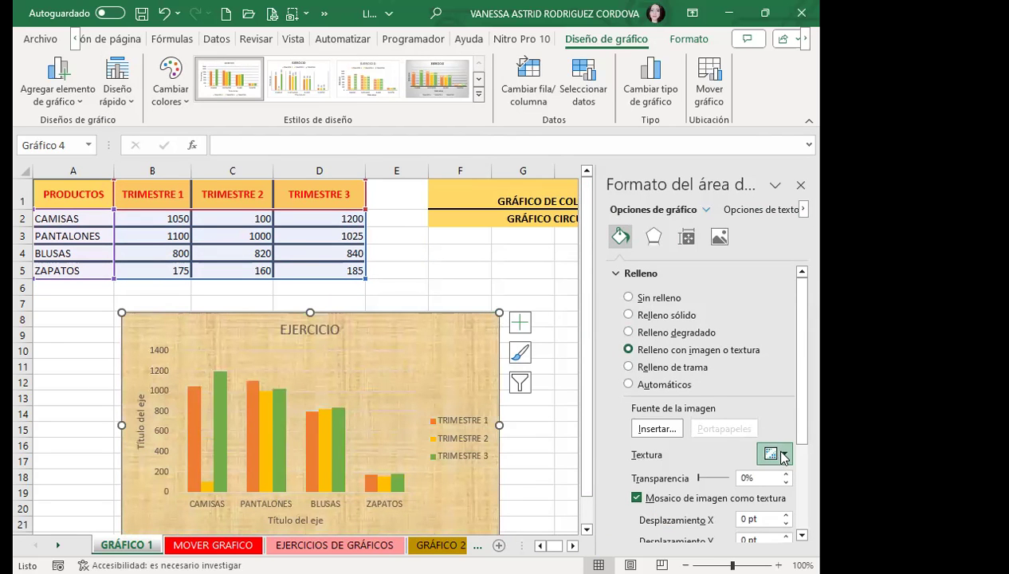
- Try diagonal, horizontal, dashed and wavy stripe pattern fills, ending on a gradient fill
click(629, 366)
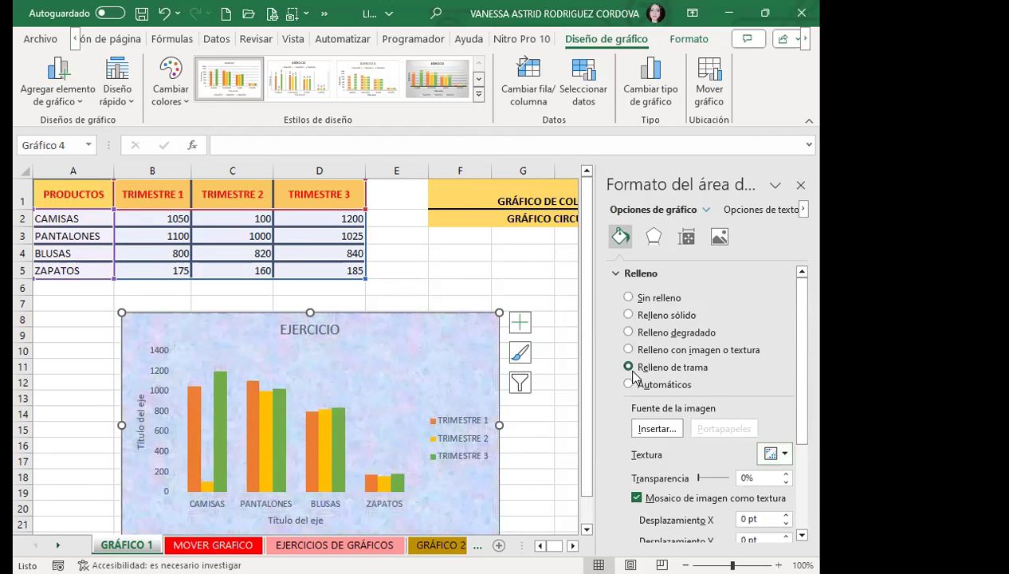
click(724, 449)
click(775, 470)
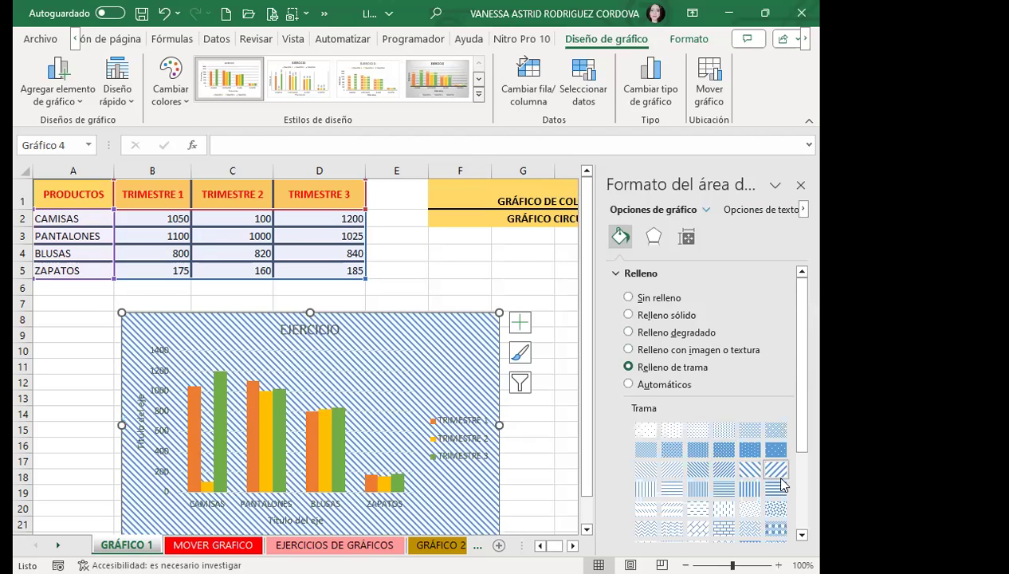
click(760, 504)
click(698, 508)
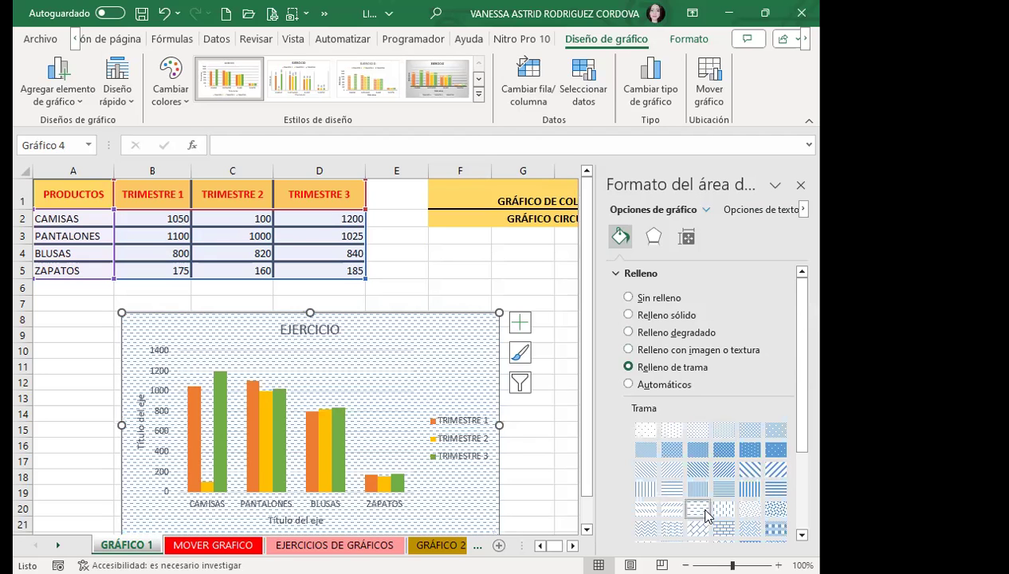
click(645, 507)
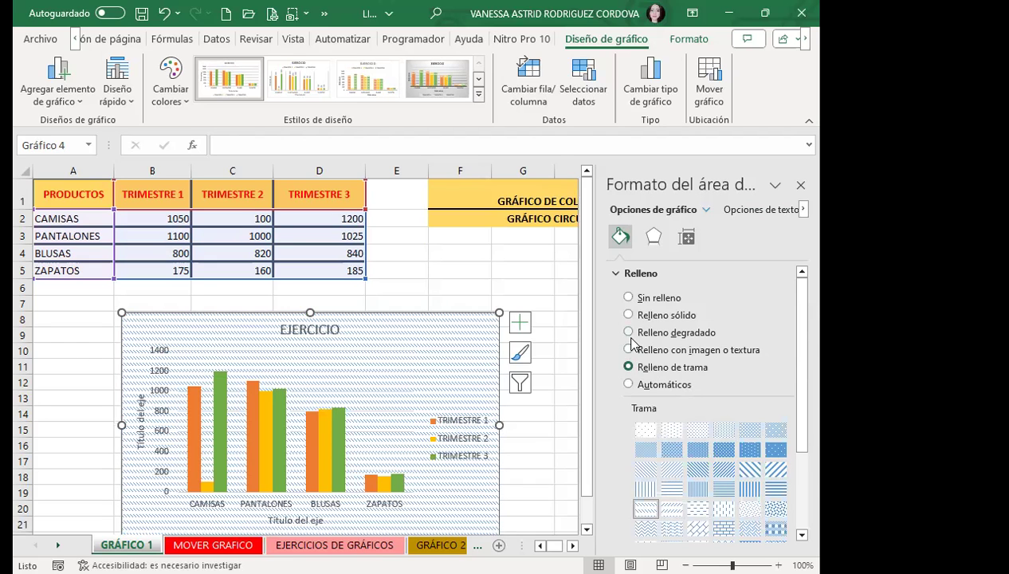
click(629, 332)
- Colour the gradient stops pink and light green, moving the green stop to about 72%
scroll(746, 392, down, 3)
scroll(749, 390, down, 2)
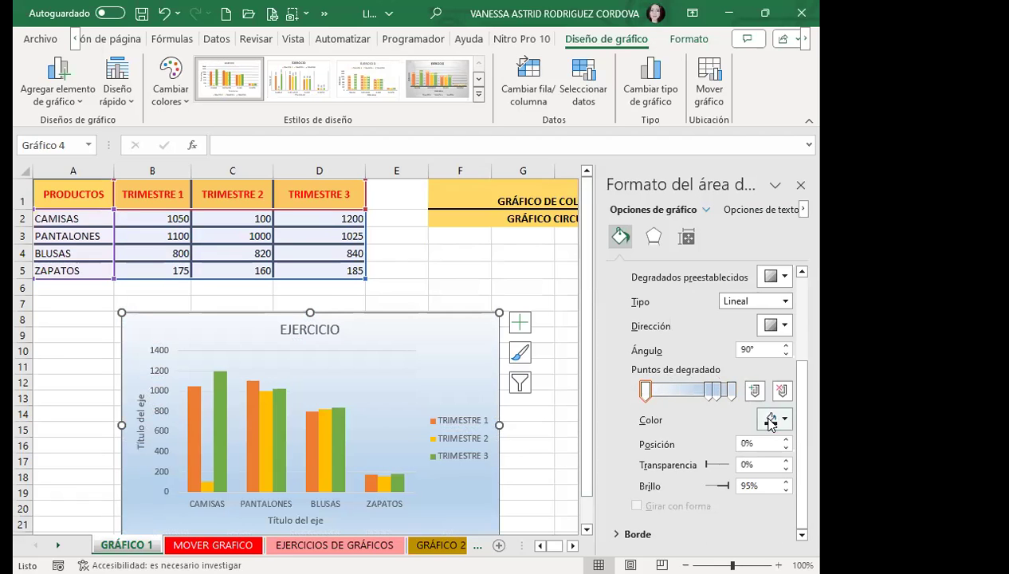
click(709, 389)
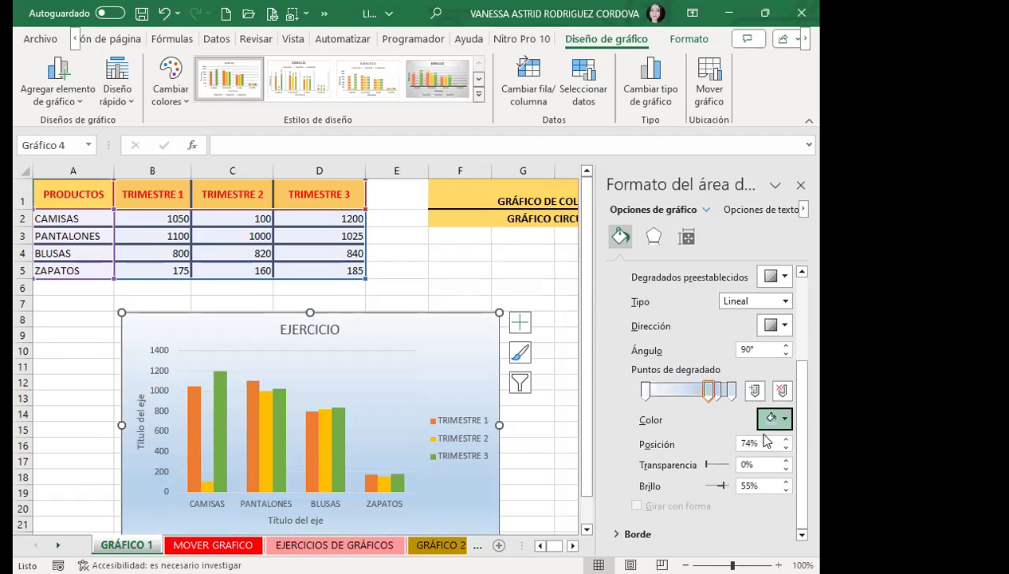
click(771, 419)
click(699, 374)
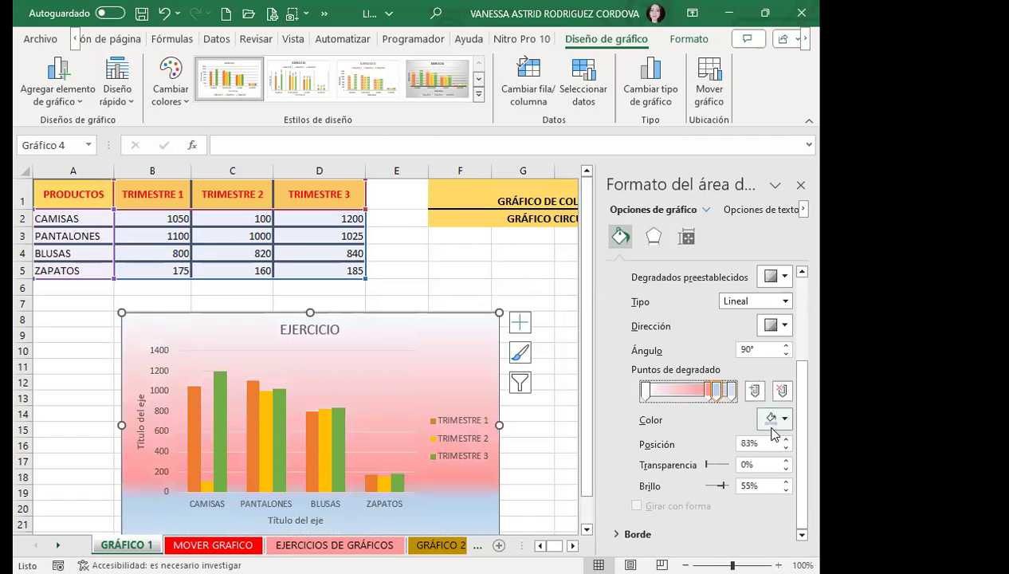
click(772, 420)
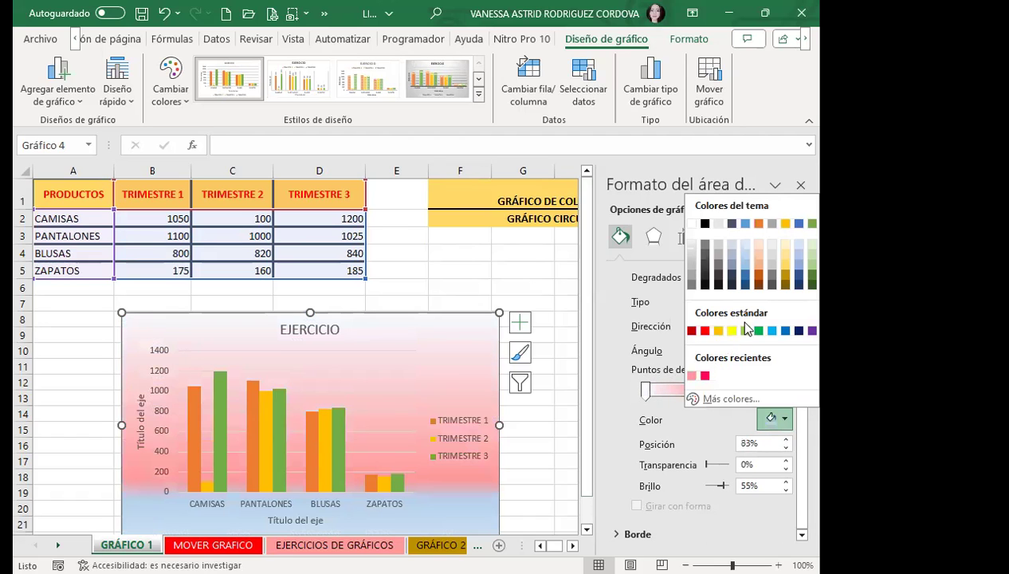
click(746, 330)
drag(708, 391, 705, 397)
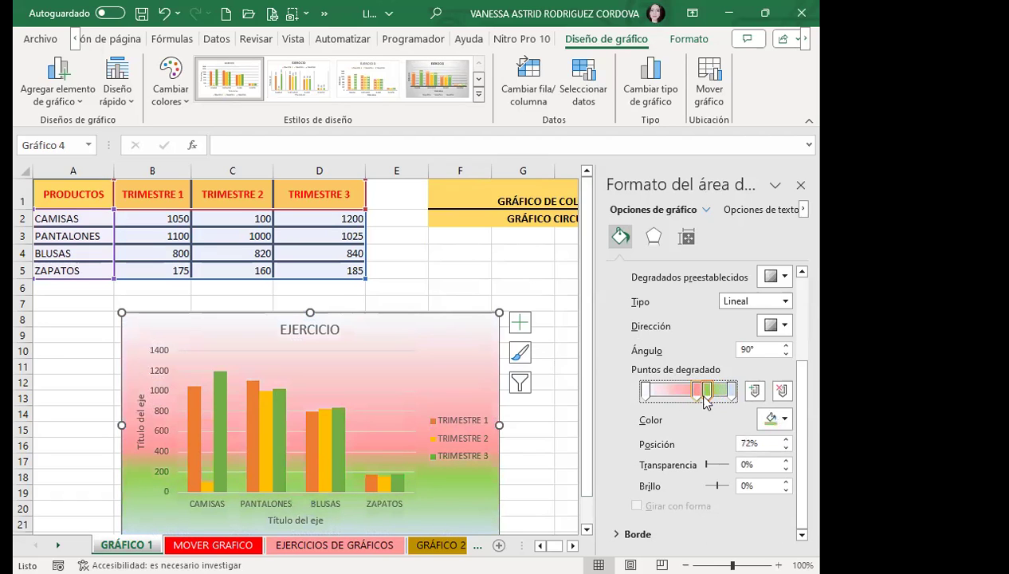
- Try a light blue stop, revert it to light green, and leave the gradient direction unchanged
click(766, 423)
click(773, 332)
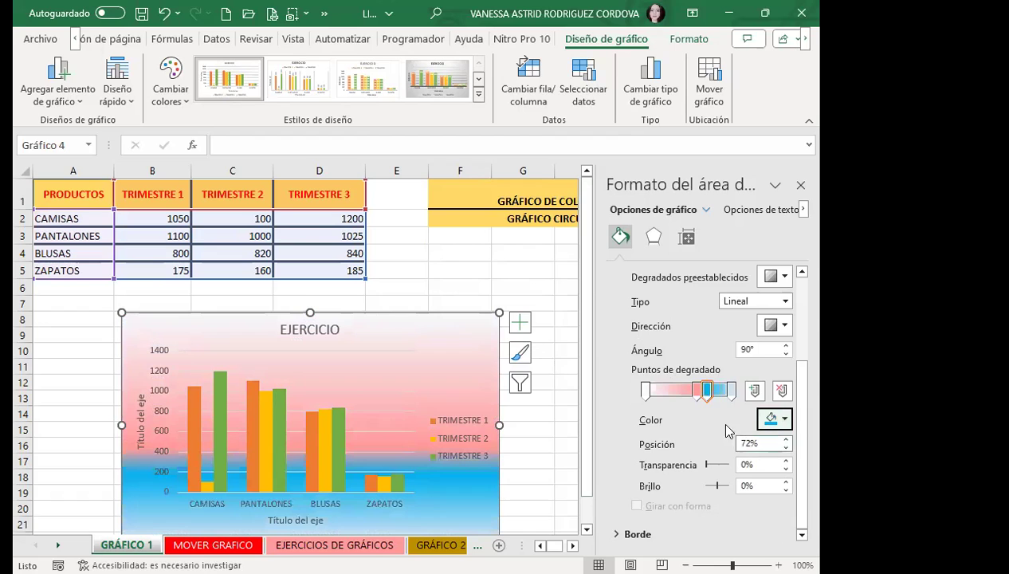
click(784, 422)
click(746, 330)
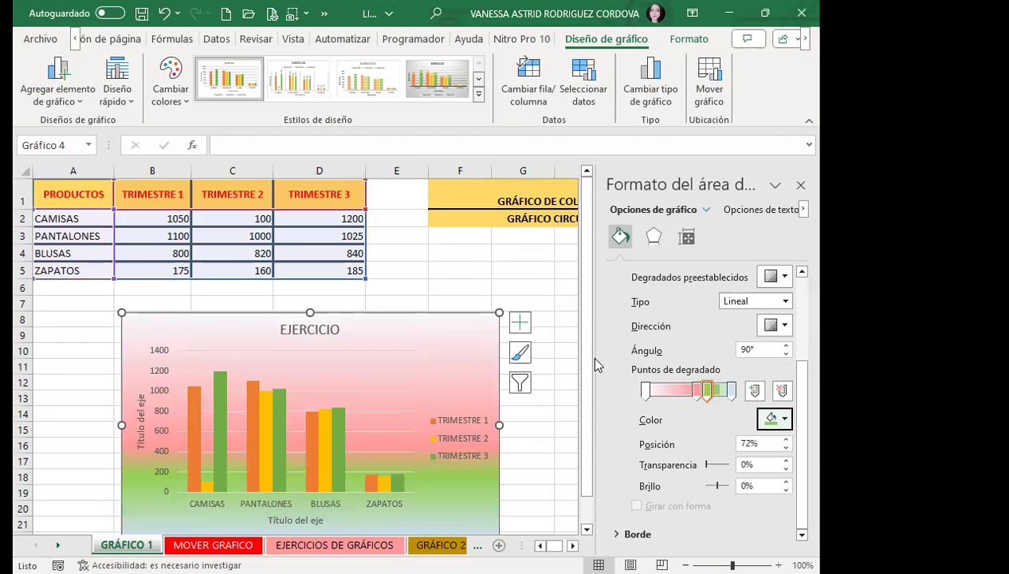
click(785, 418)
click(784, 326)
click(785, 326)
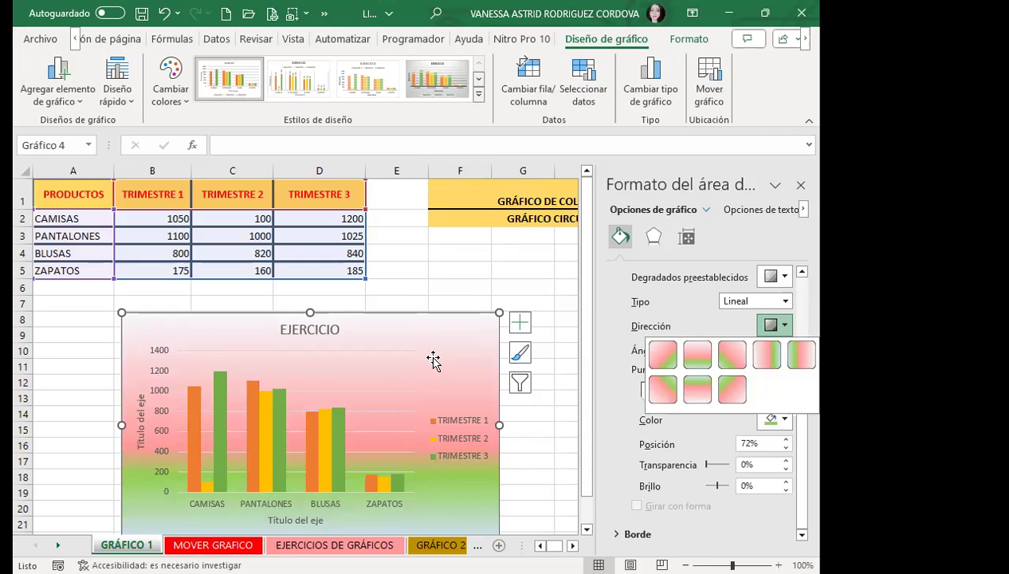
key(Escape)
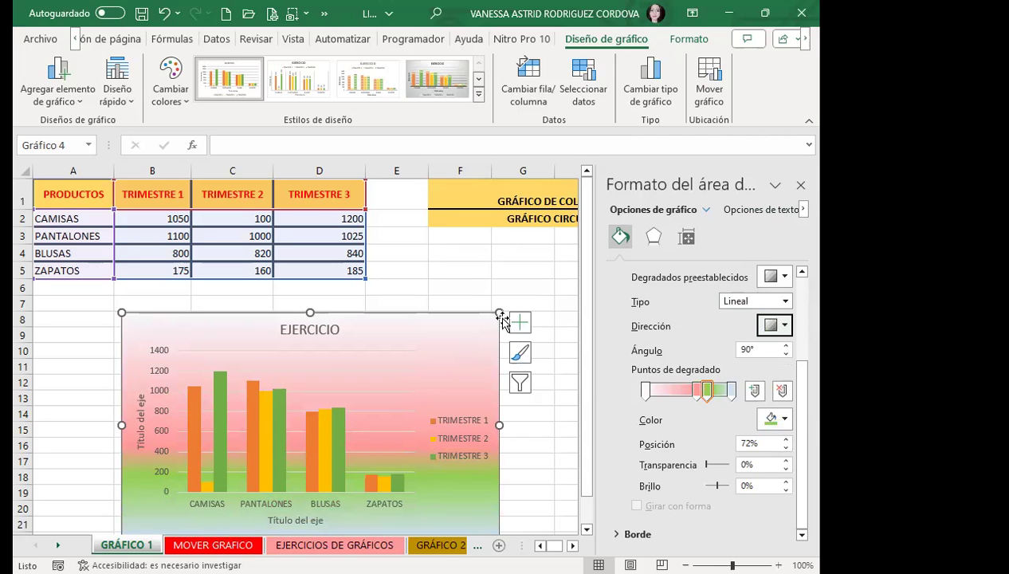
- Give the TRIMESTRE 1 columns a beige texture fill, then select the TRIMESTRE 3 series
click(801, 185)
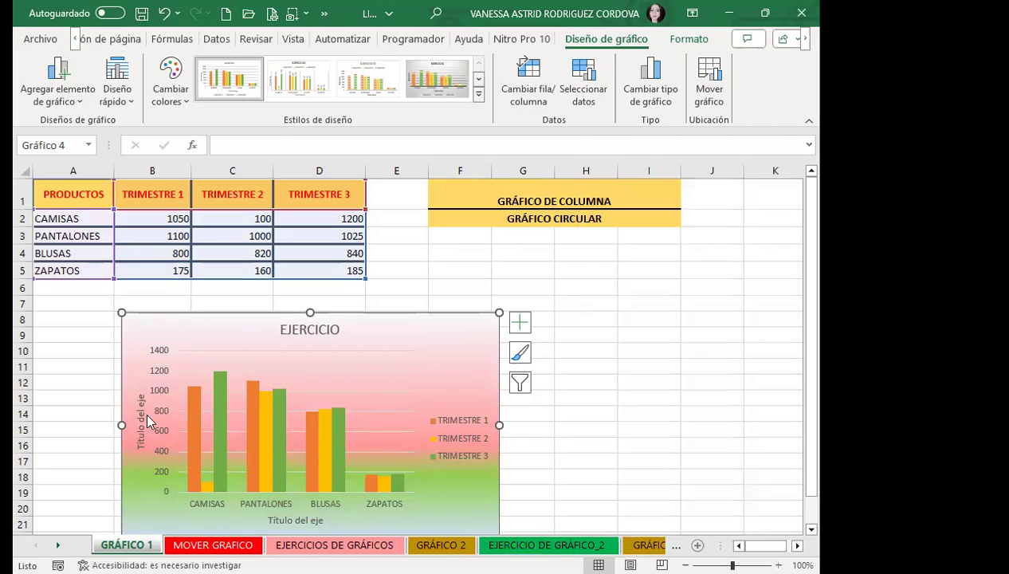
click(192, 411)
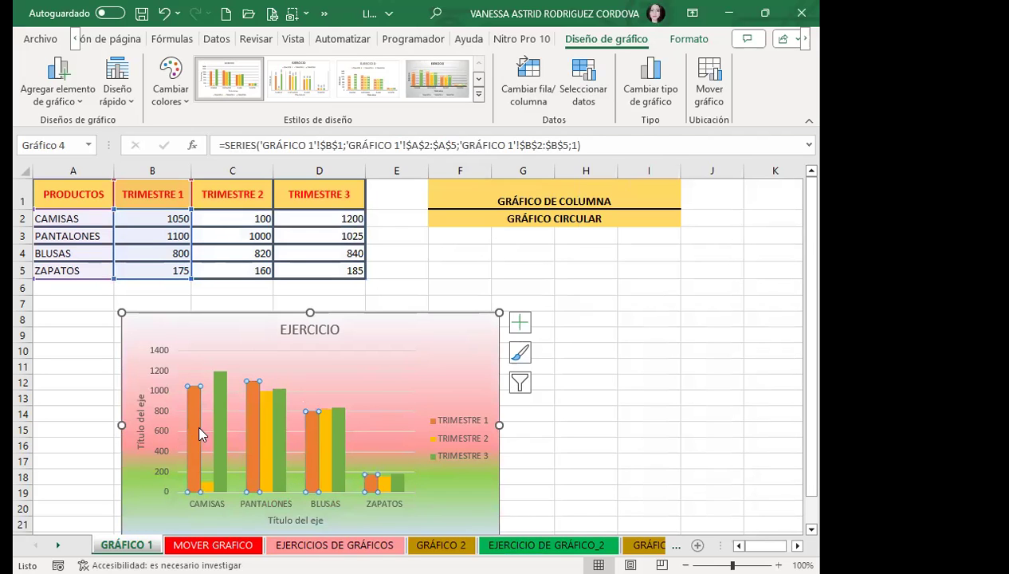
mouse_move(193, 433)
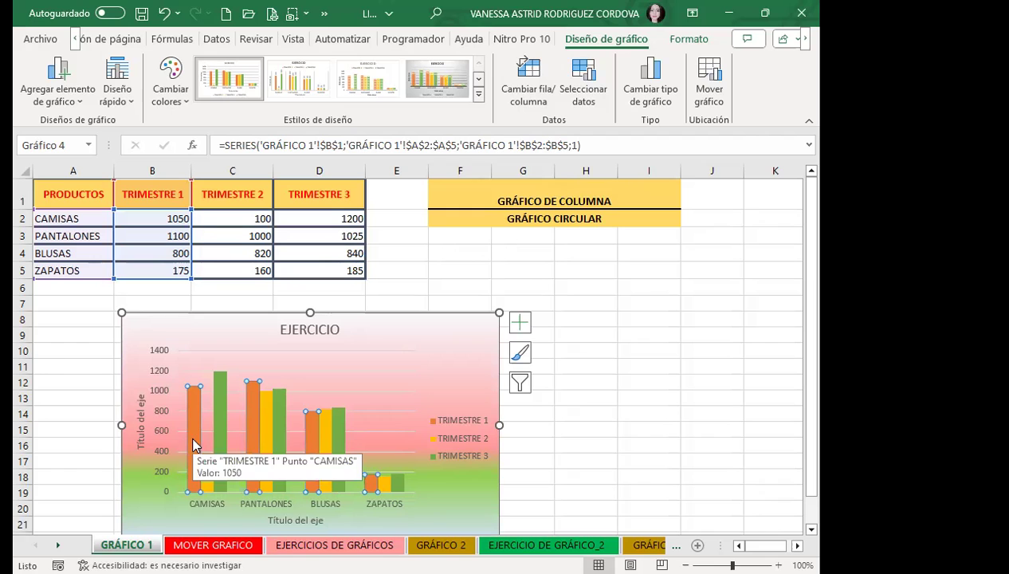
click(689, 38)
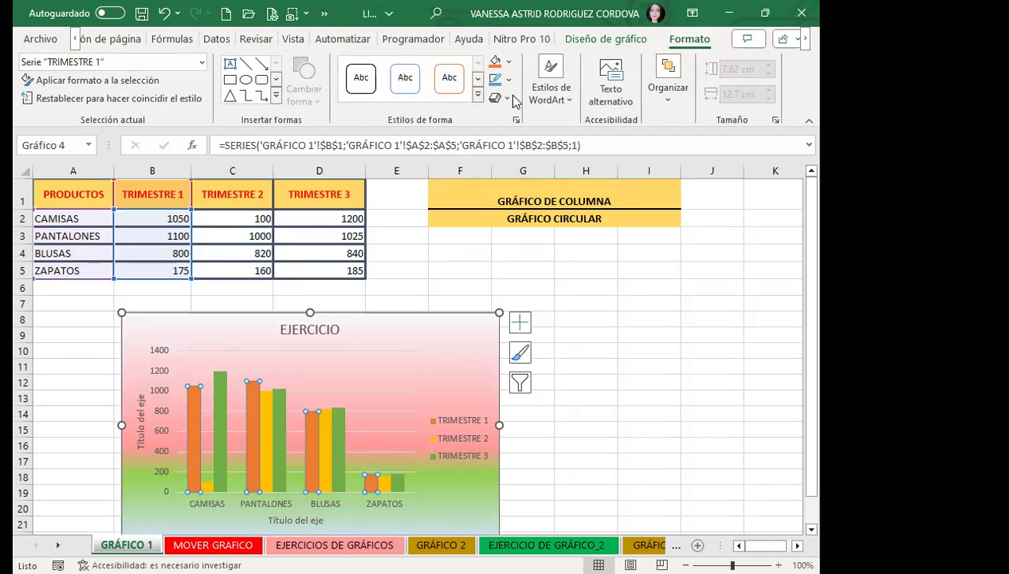
click(517, 119)
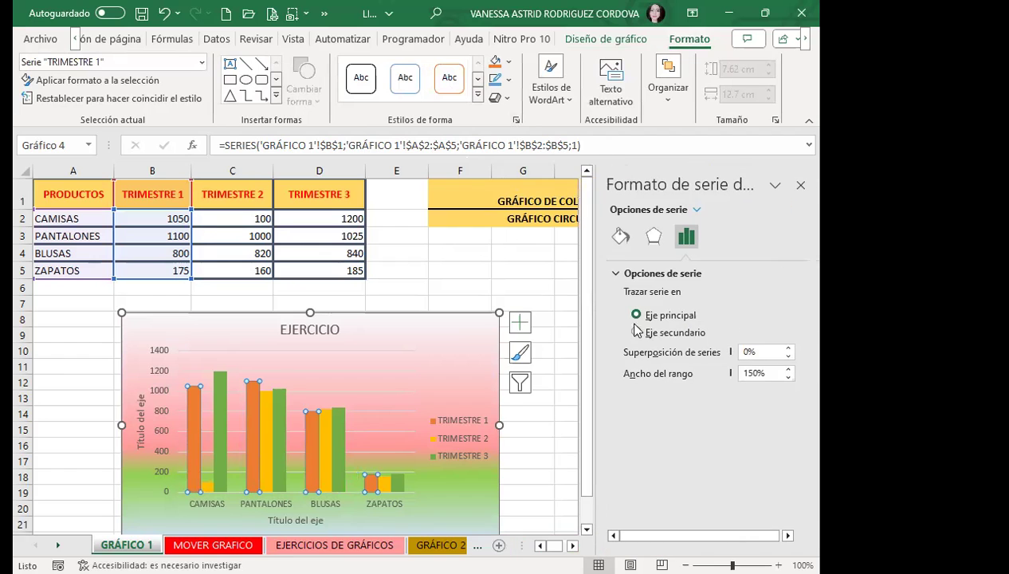
click(620, 236)
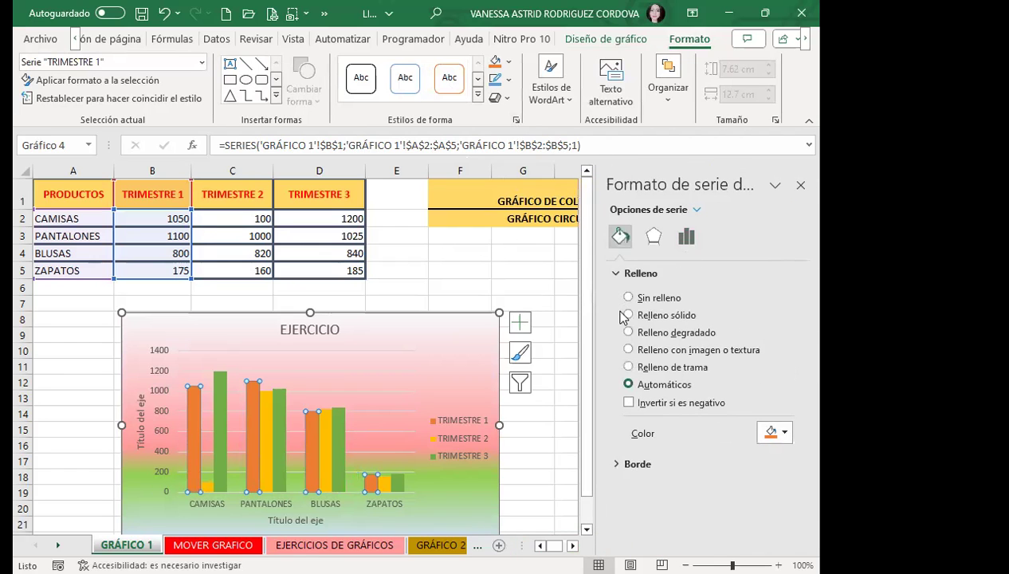
click(627, 350)
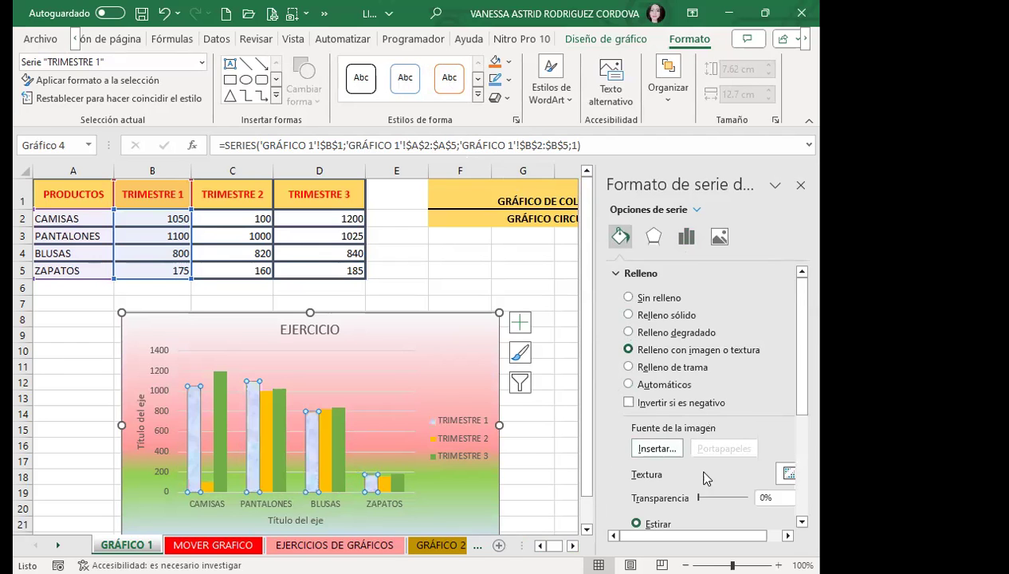
click(777, 473)
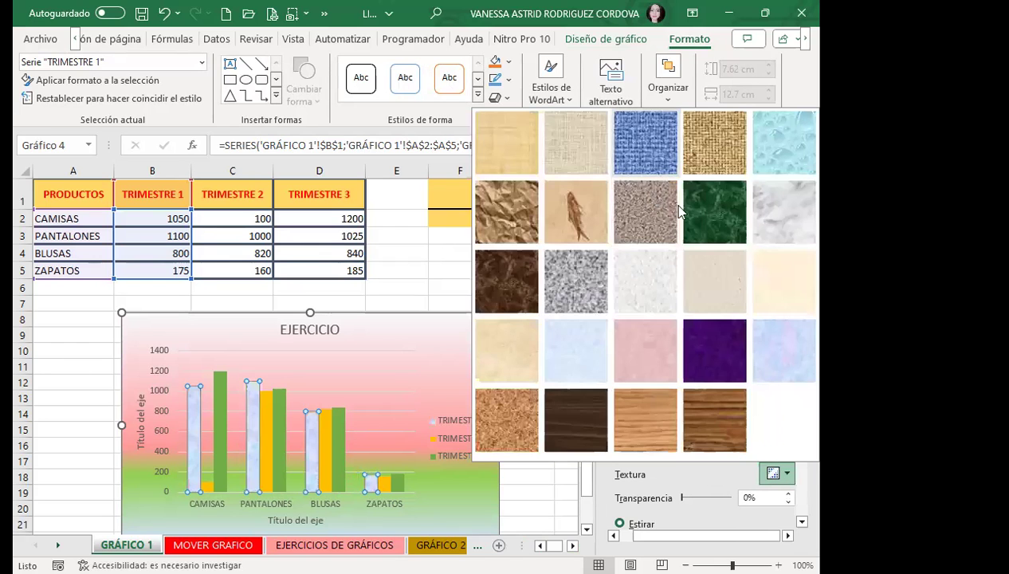
click(719, 297)
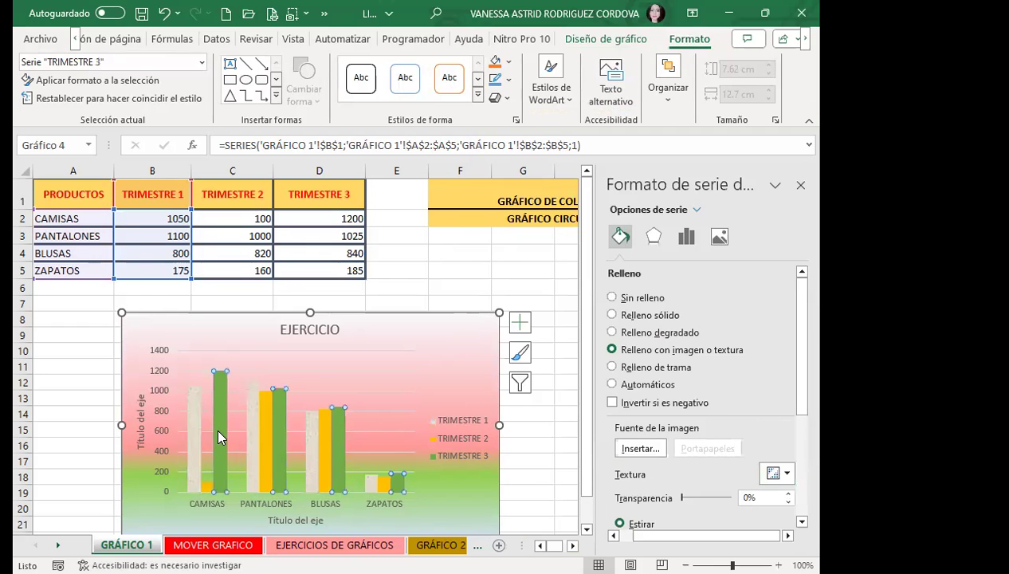
click(215, 425)
- Switch the TRIMESTRE 3 series to picture fill and choose online pictures as the source
click(628, 349)
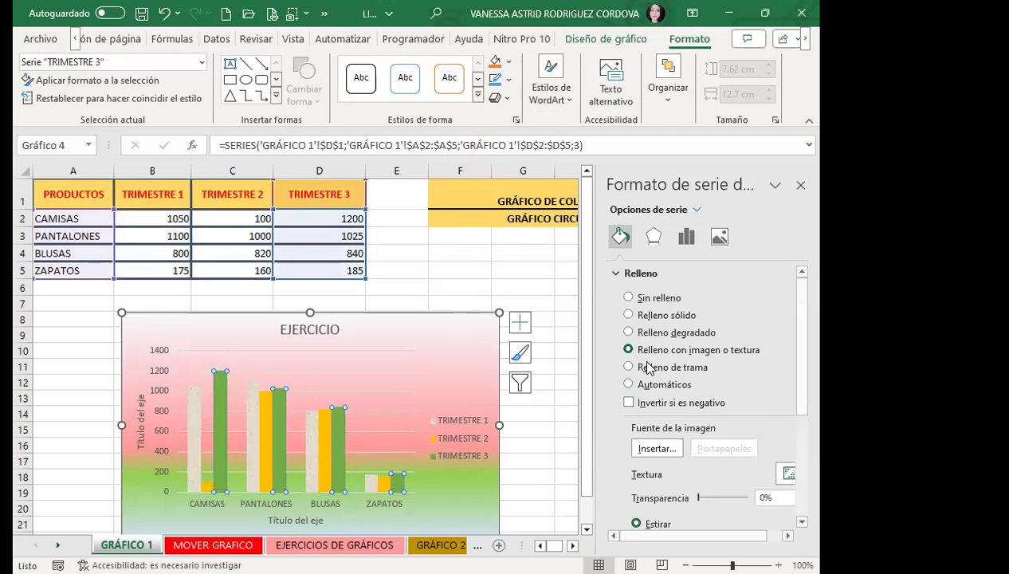
click(666, 451)
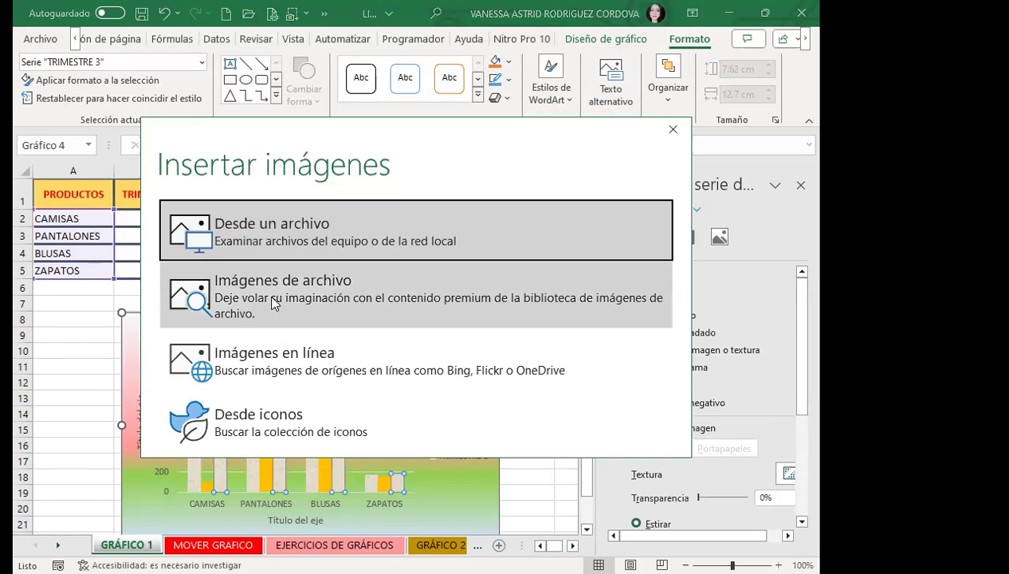
click(337, 297)
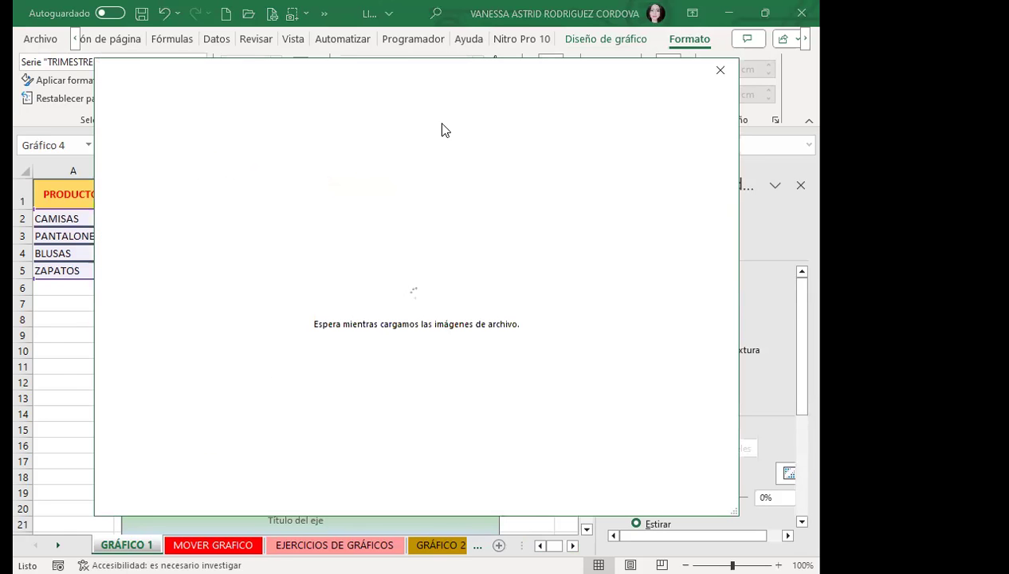
click(720, 75)
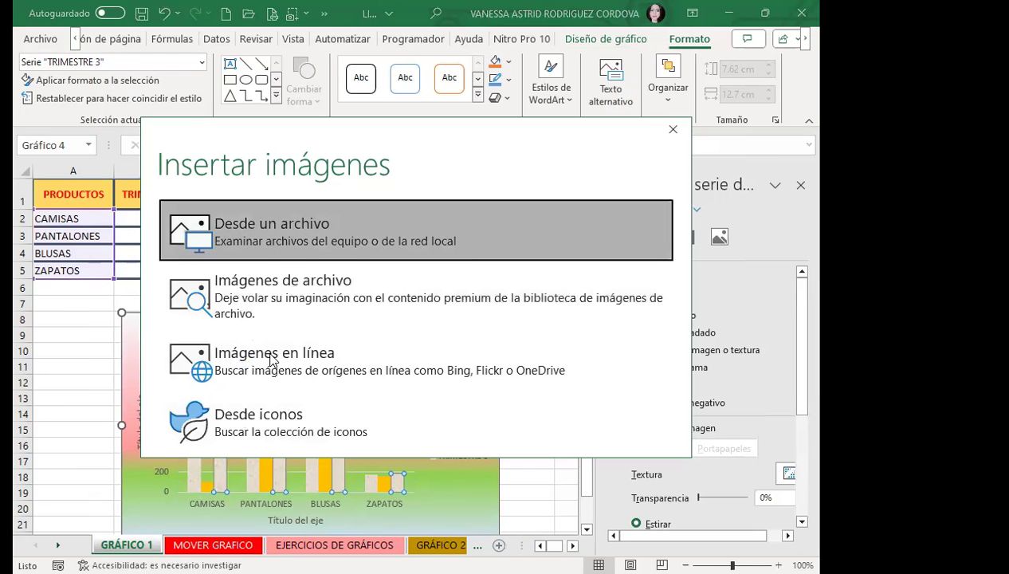
key(Return)
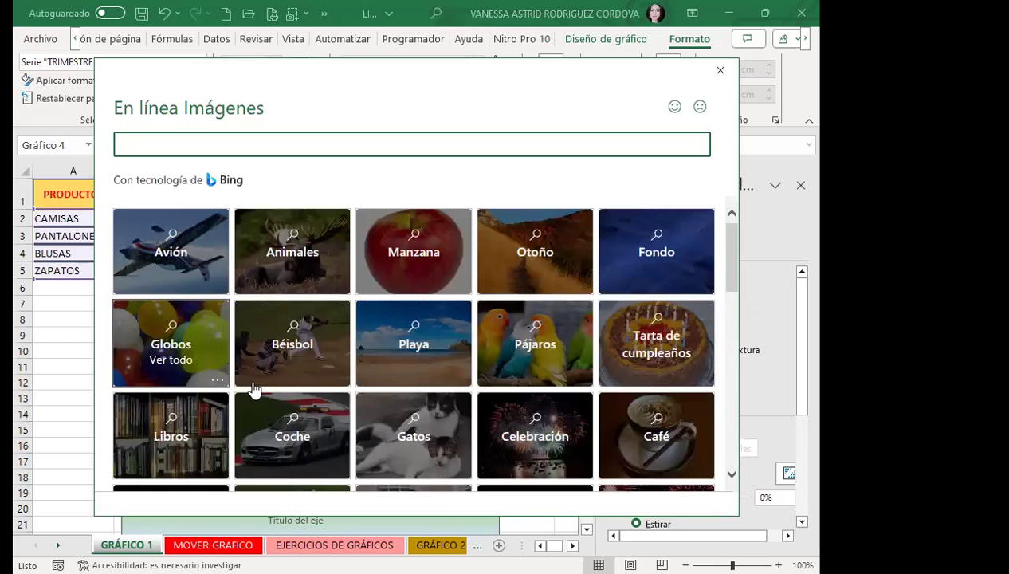
- Insert the dark rainbow-bordered image from the Fondo online category as the columns' fill
scroll(252, 387, down, 3)
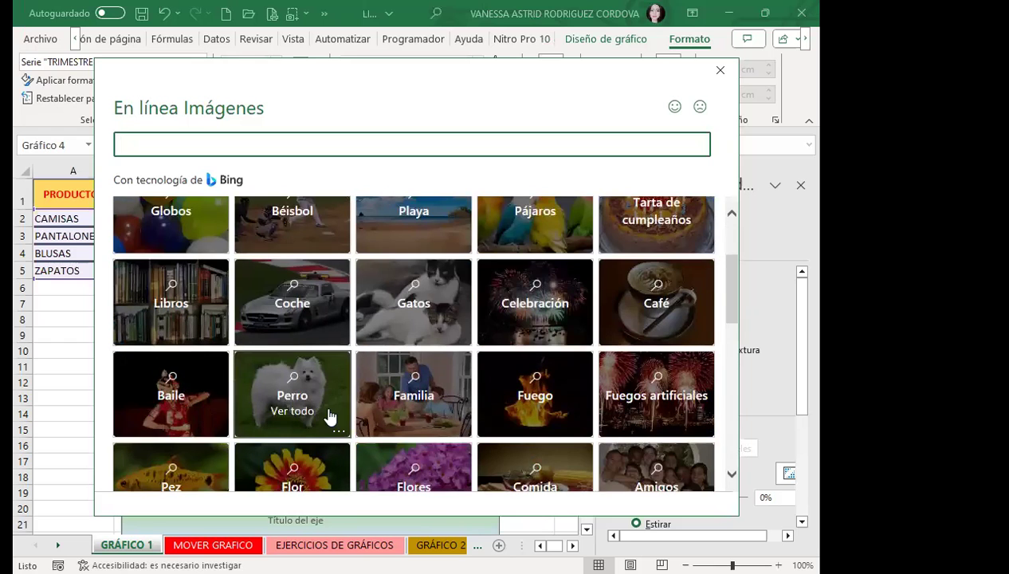
scroll(335, 399, up, 3)
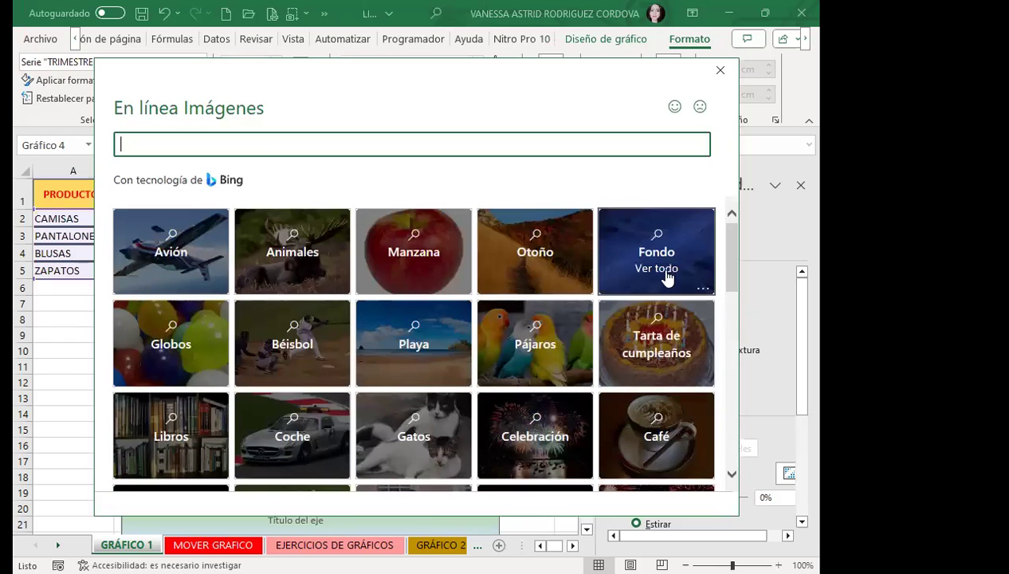
click(668, 267)
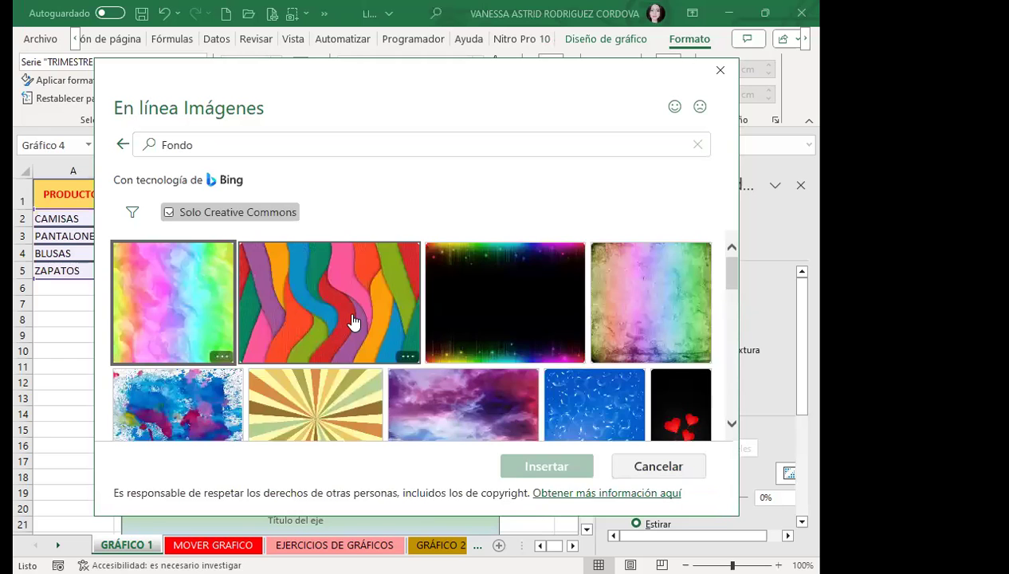
click(457, 317)
click(530, 474)
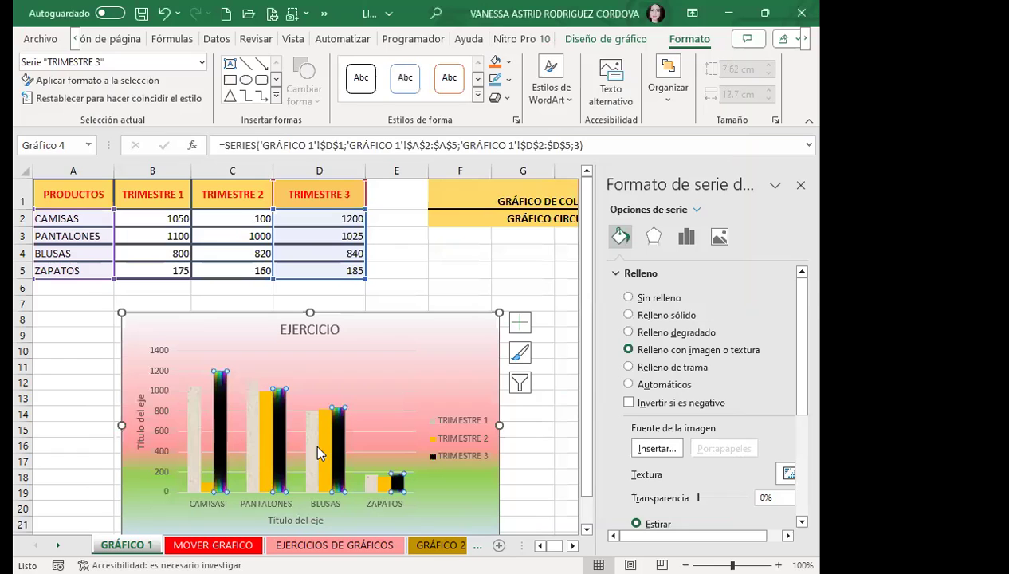
click(263, 451)
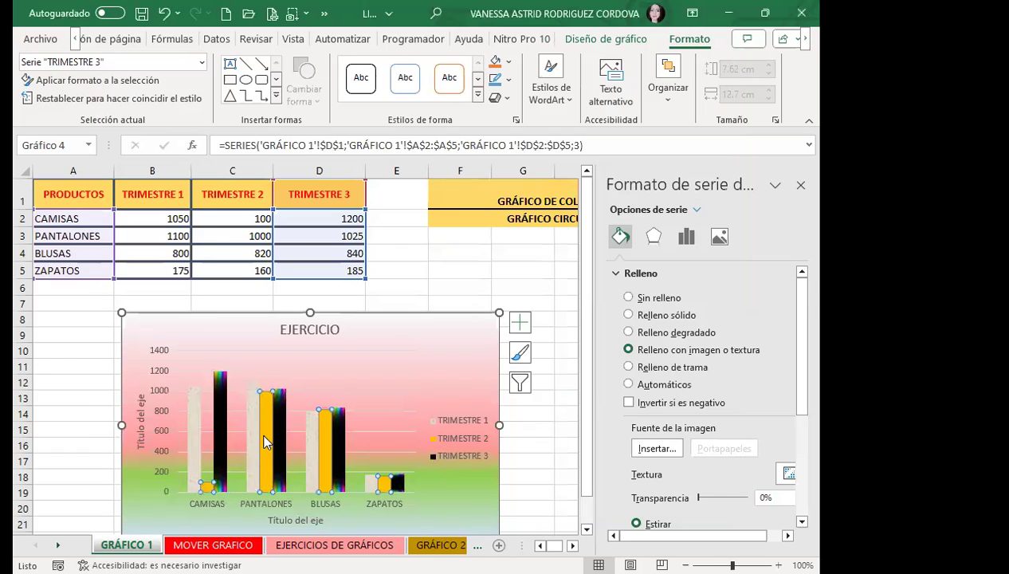
- Apply a checkered pattern fill with the recent pink foreground to TRIMESTRE 2, then close the pane
click(628, 367)
scroll(794, 419, down, 3)
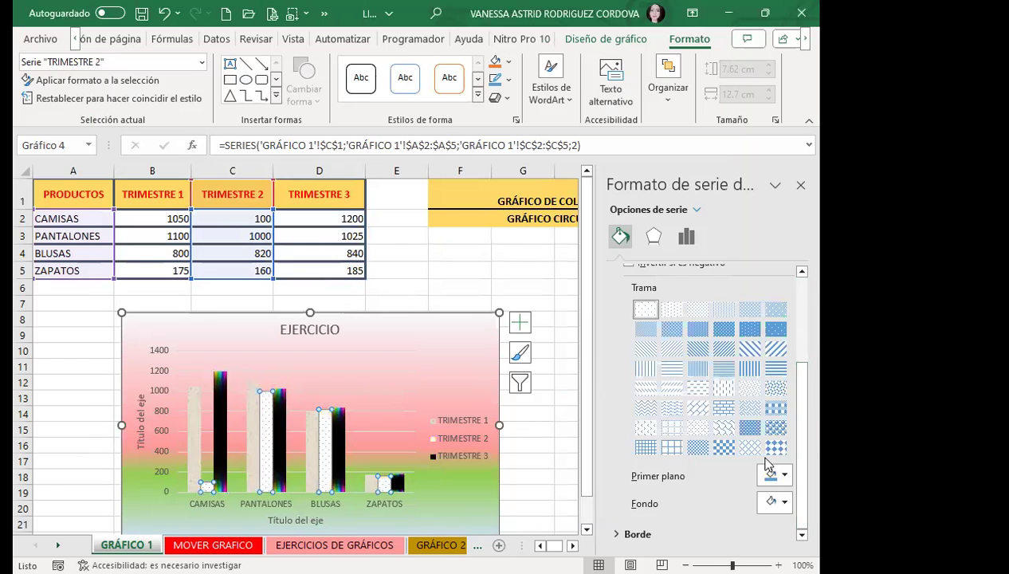
click(785, 476)
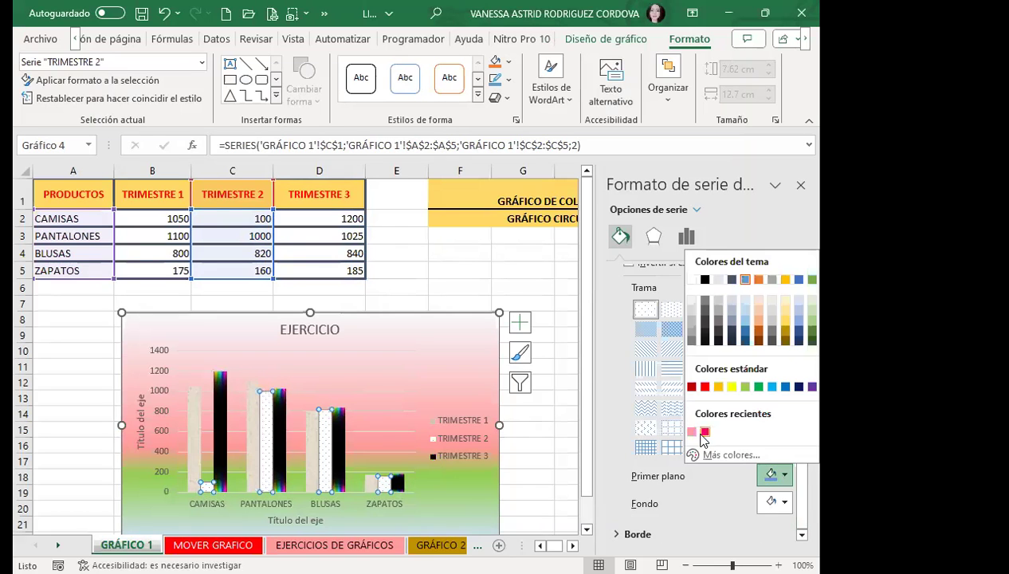
click(704, 432)
click(723, 447)
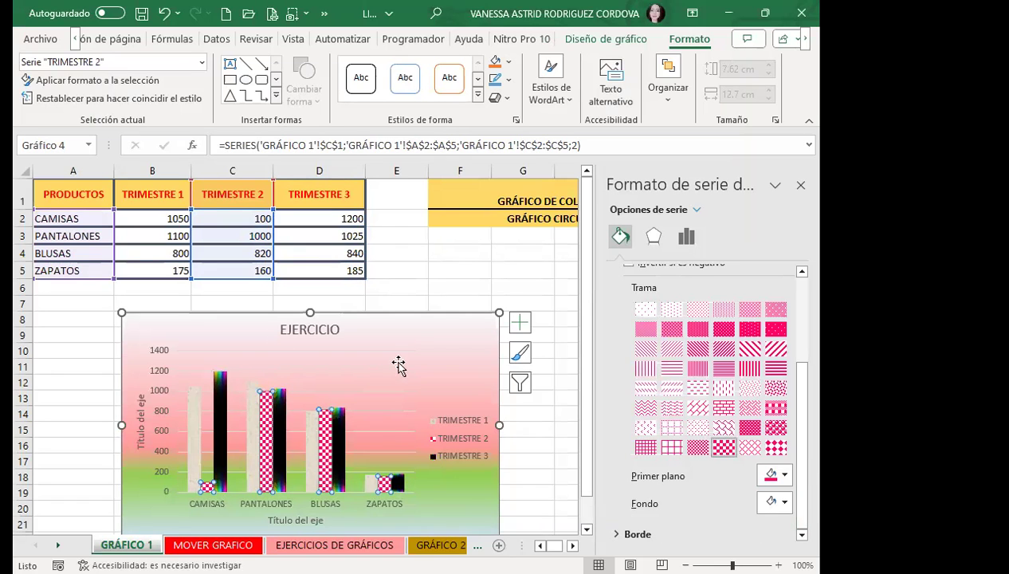
click(801, 185)
scroll(392, 382, down, 2)
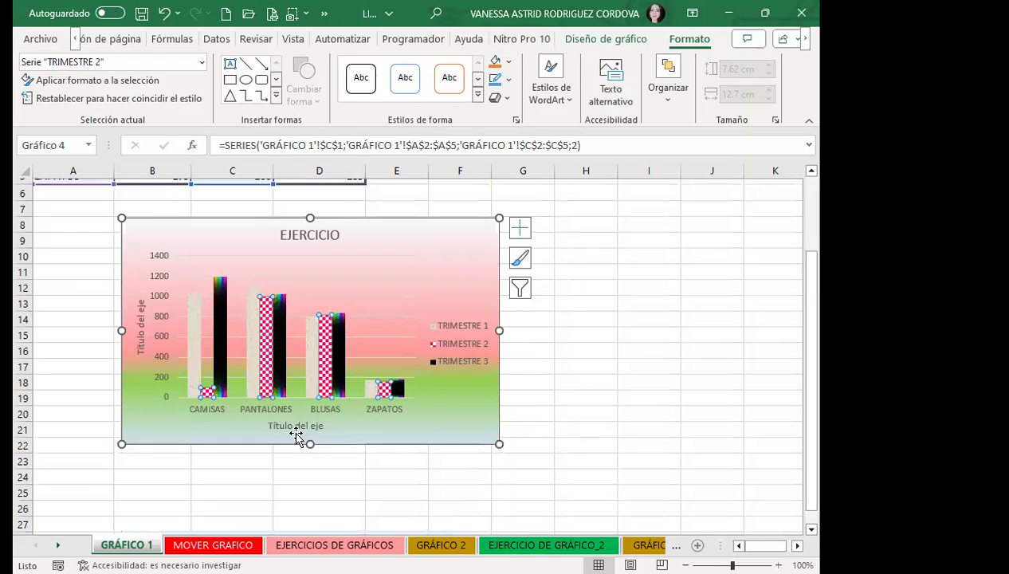
click(294, 426)
- Keep the ribbon pinned open and make the vertical axis numbers black
click(162, 343)
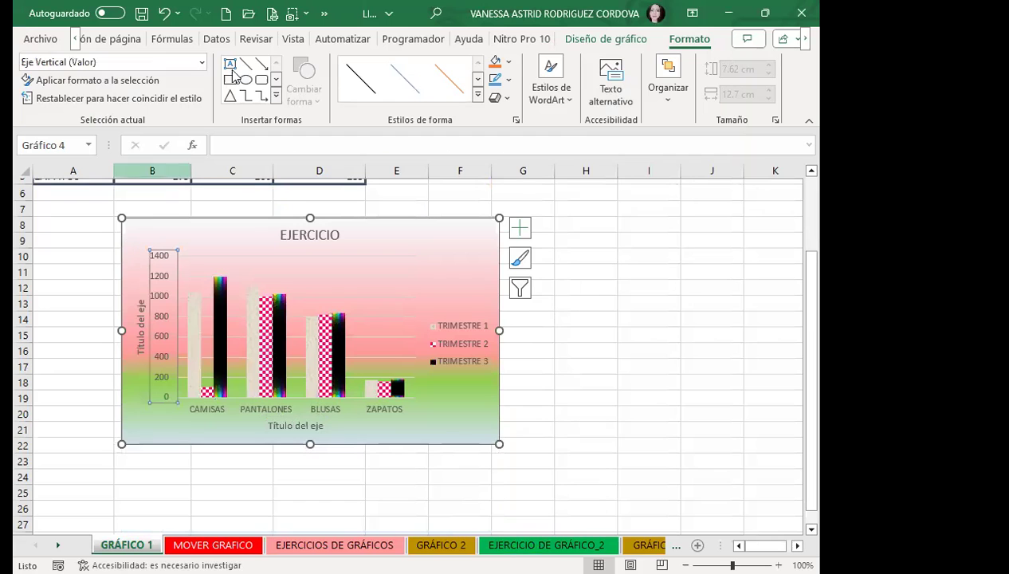
click(75, 38)
click(75, 38)
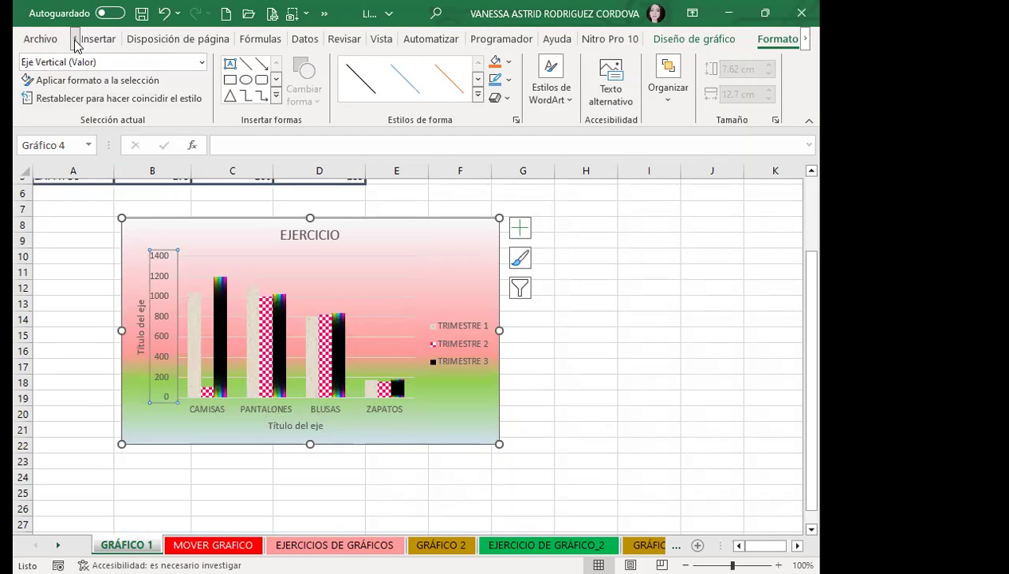
click(75, 39)
click(82, 44)
double_click(83, 40)
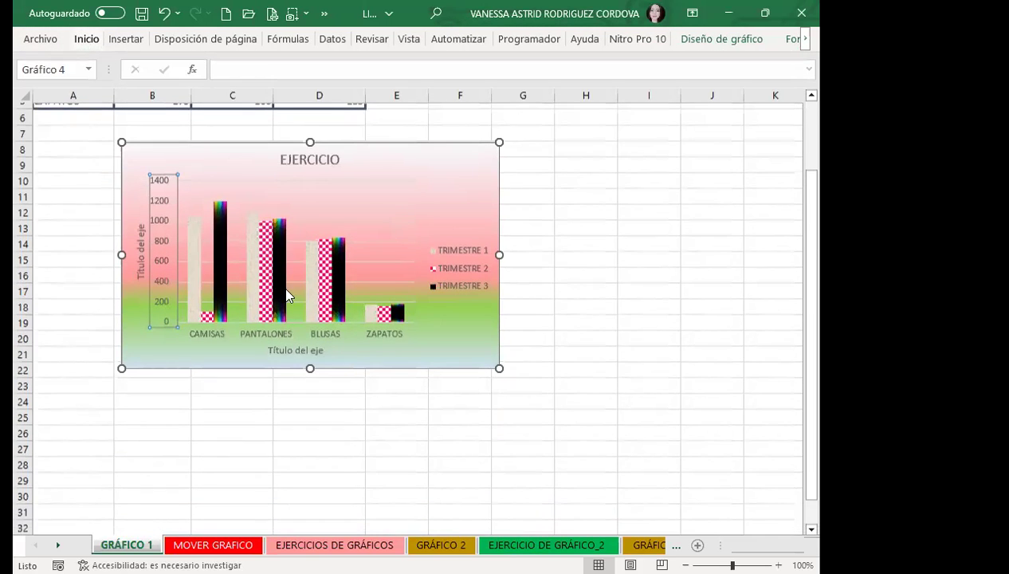
click(92, 42)
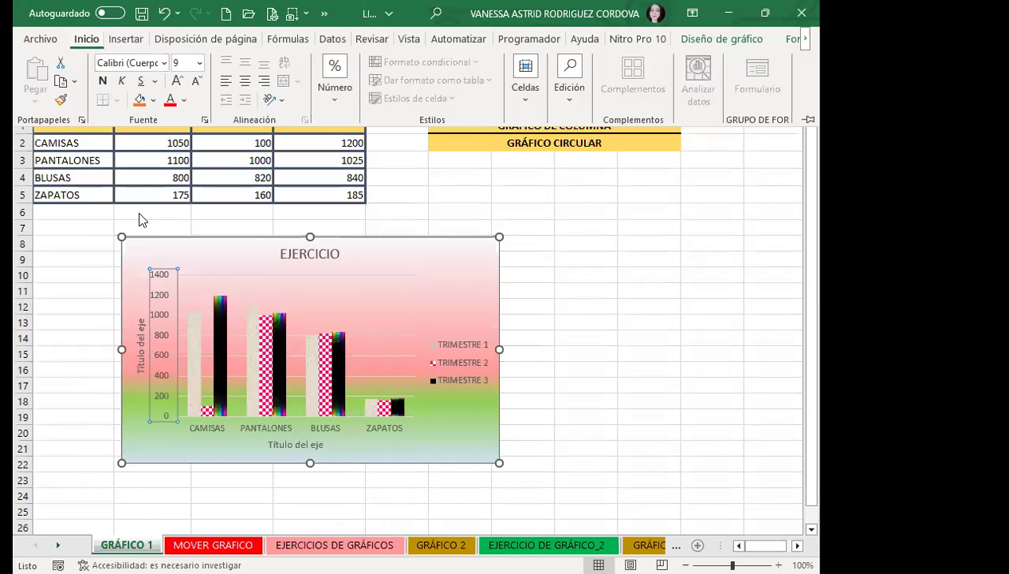
key(ctrl+F1)
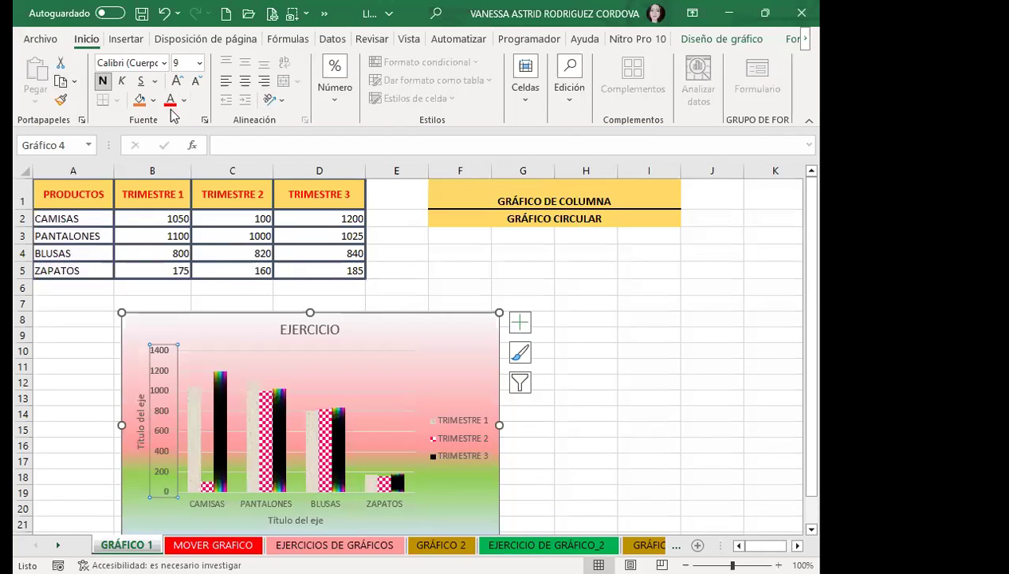
click(184, 100)
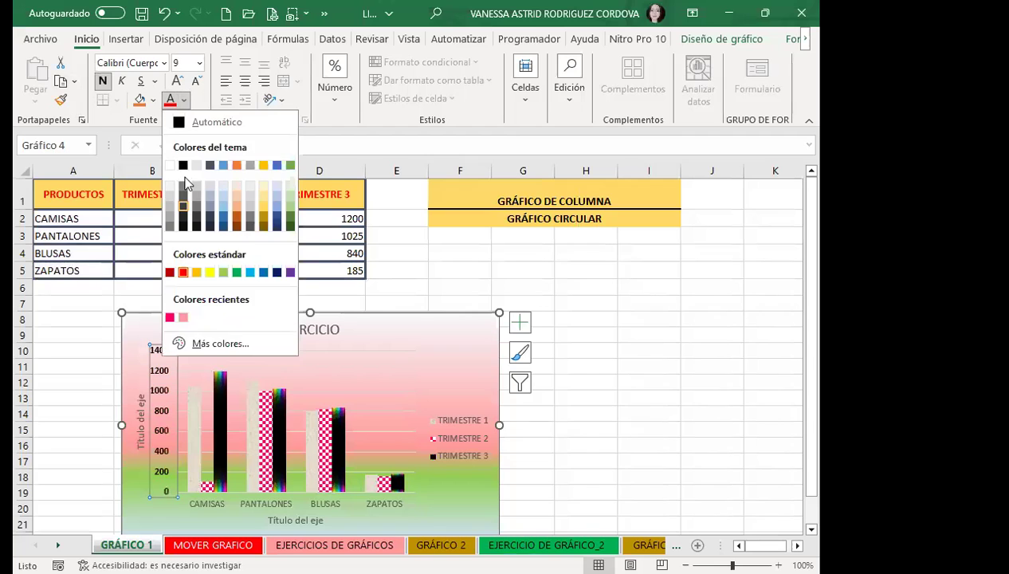
click(175, 86)
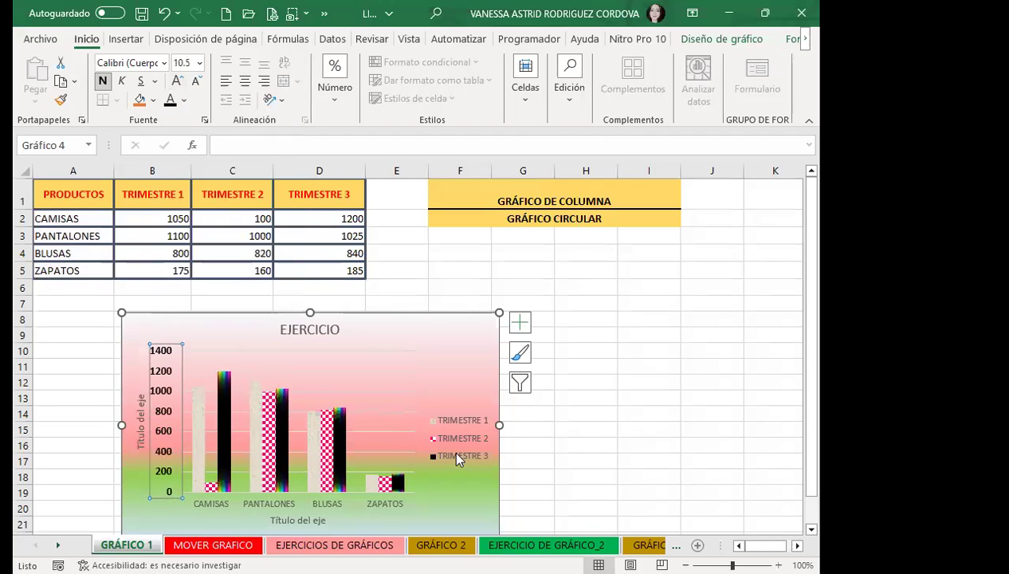
- Make the legend text bold at size 12
click(451, 448)
click(102, 81)
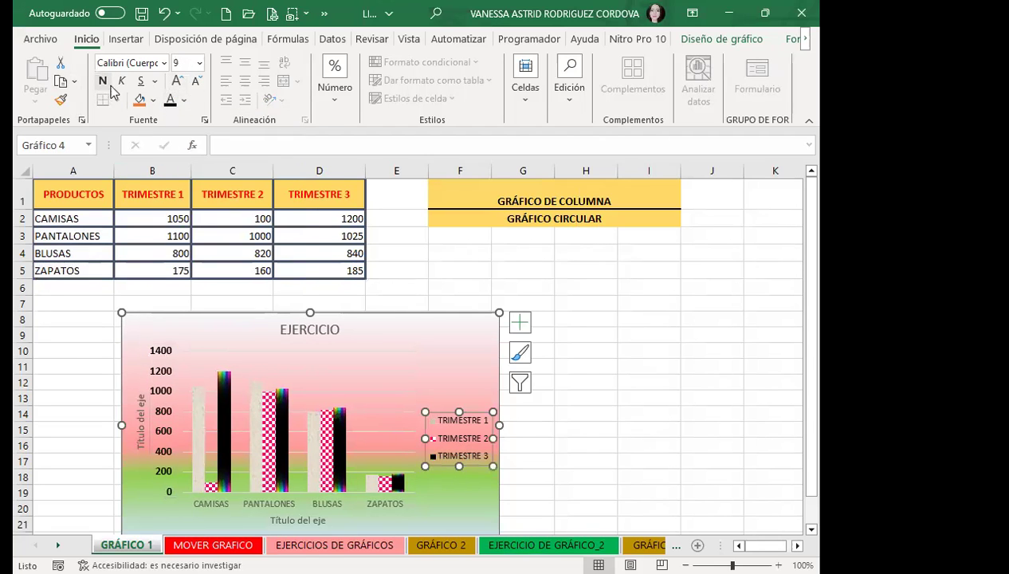
click(179, 82)
click(178, 81)
click(178, 81)
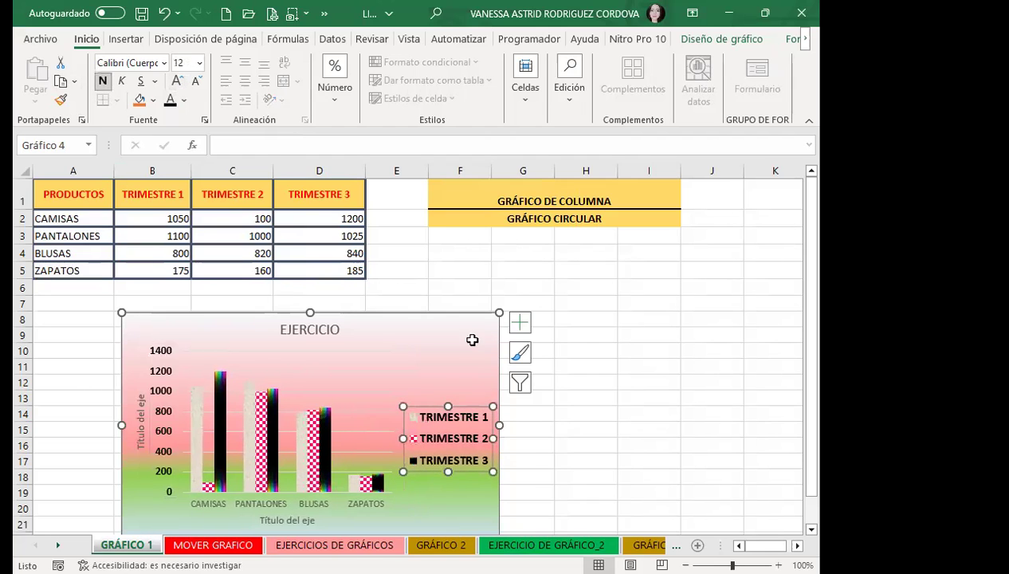
- Enlarge the chart and make the category labels bold at 10.5 points
scroll(480, 384, down, 2)
drag(499, 397, 572, 410)
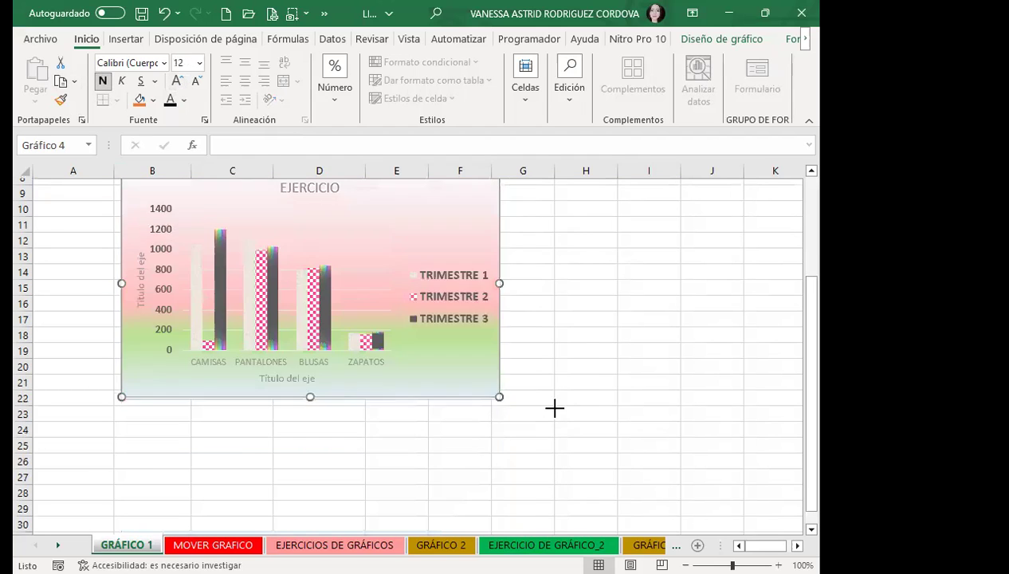
click(208, 374)
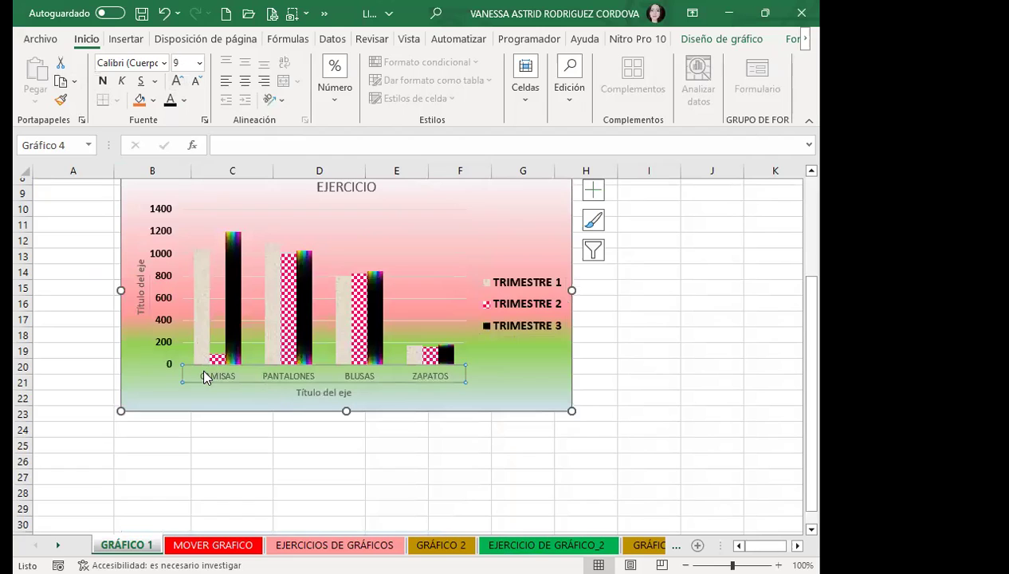
click(102, 80)
click(177, 80)
click(177, 81)
scroll(332, 459, up, 3)
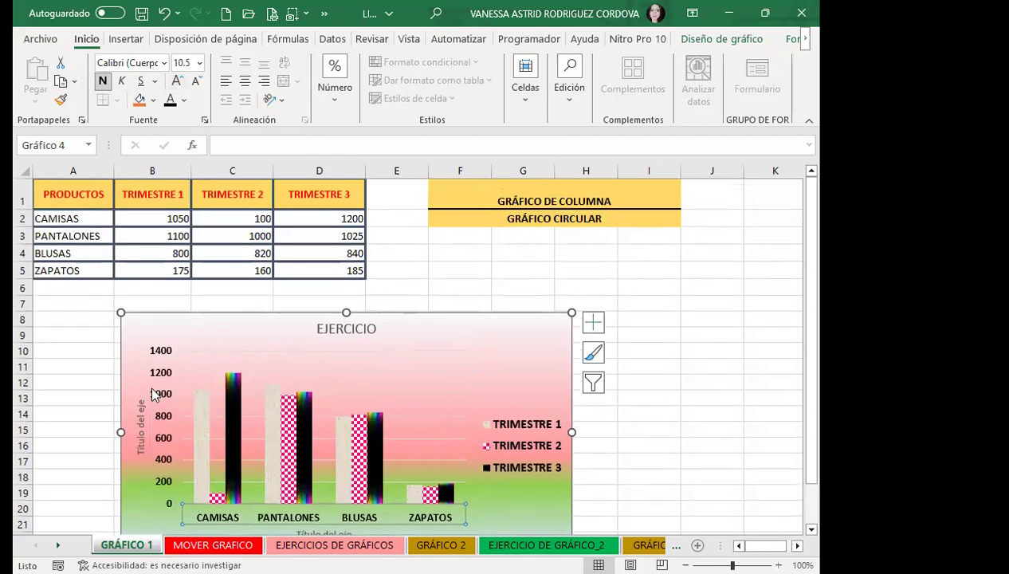
- Replace the vertical axis title's placeholder text with TRIMESTRE
click(141, 412)
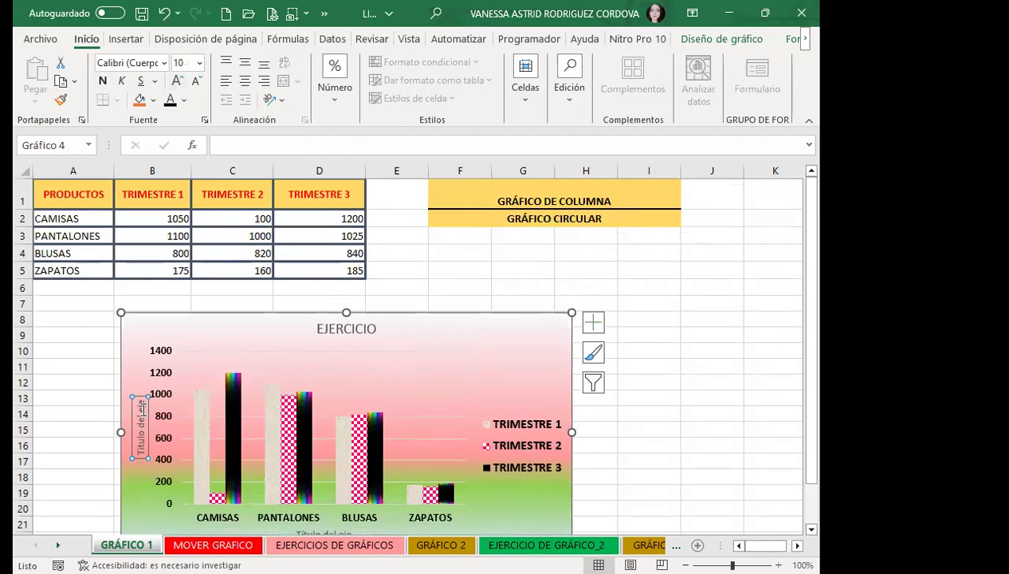
double_click(143, 411)
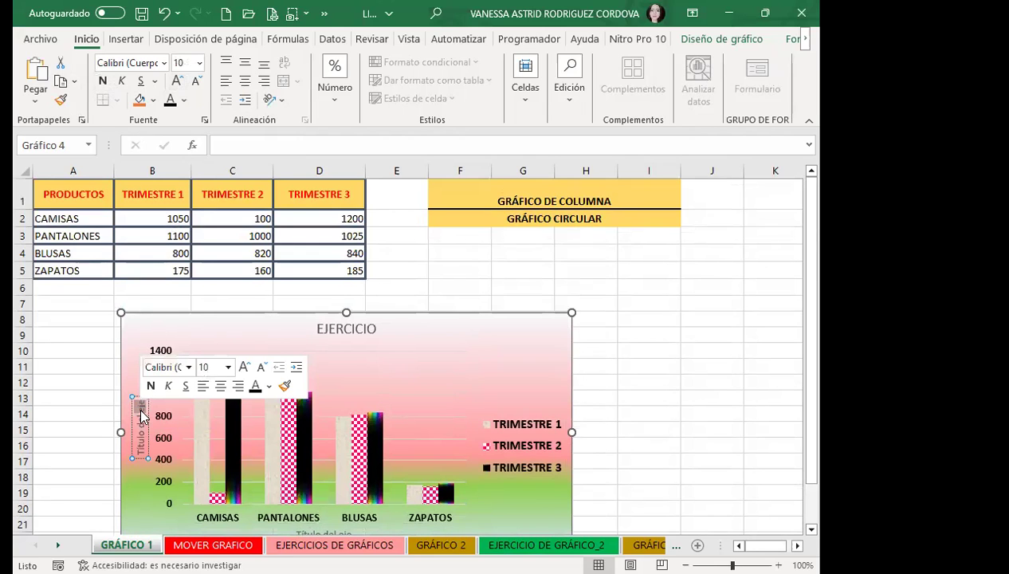
key(BackSpace)
key(BackSpace)
key(BackSpace)
key(BackSpace)
key(BackSpace)
key(BackSpace)
key(BackSpace)
key(BackSpace)
key(BackSpace)
key(BackSpace)
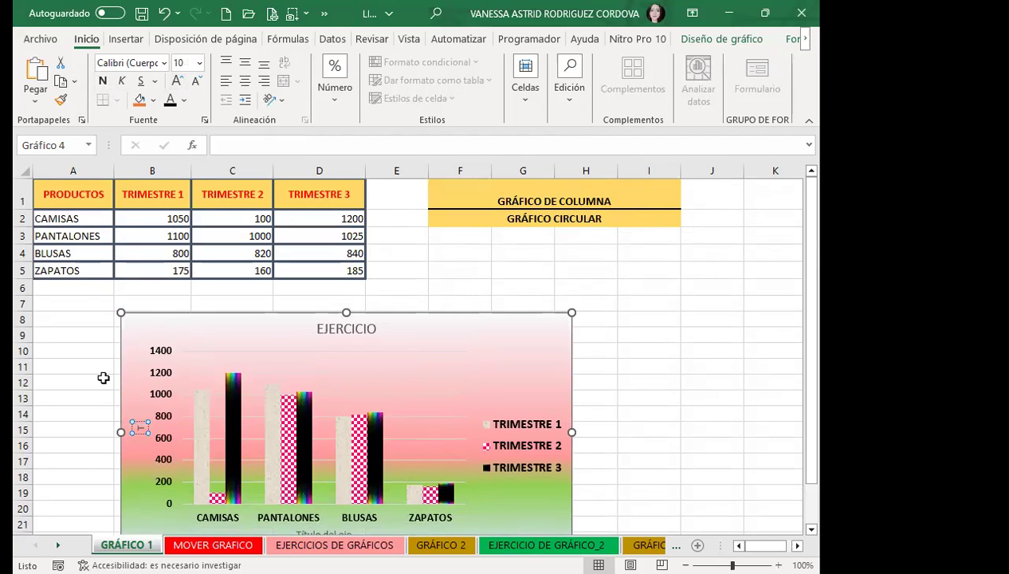
key(BackSpace)
text(TRIMESTRE)
scroll(135, 367, down, 3)
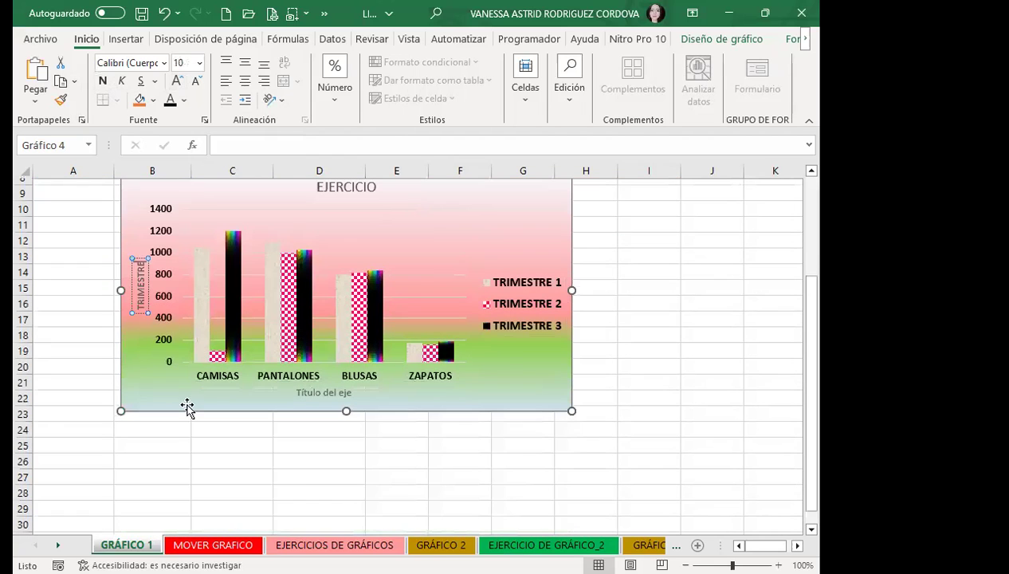
- Rename the horizontal axis title to PRODUCTO
click(313, 393)
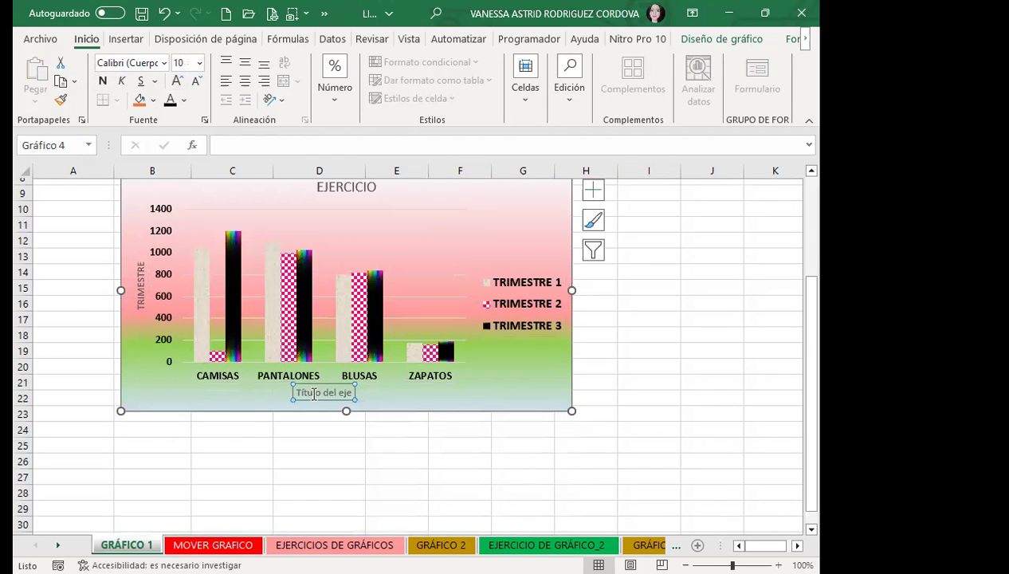
click(310, 393)
triple_click(312, 393)
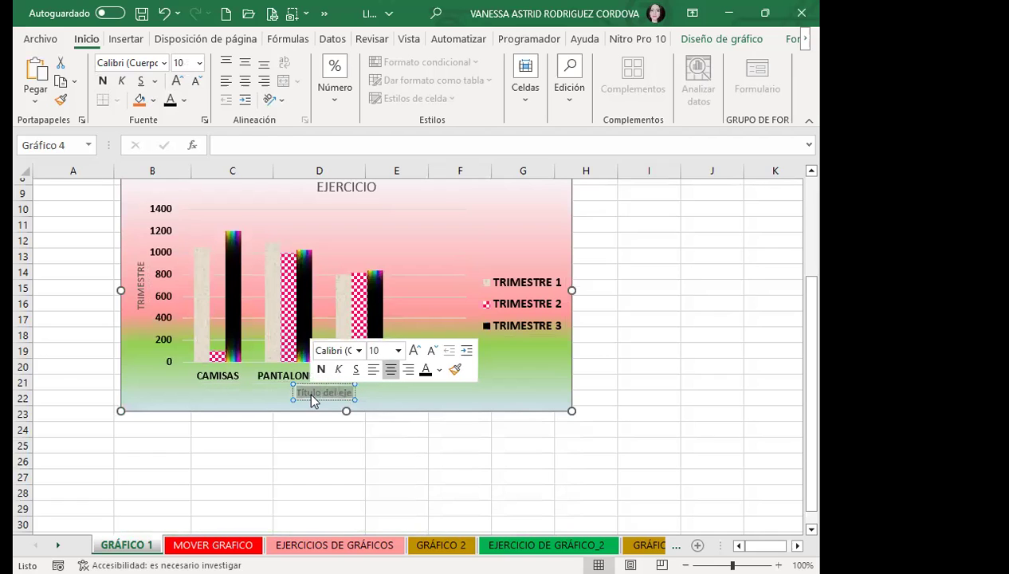
text(PRODUCTO)
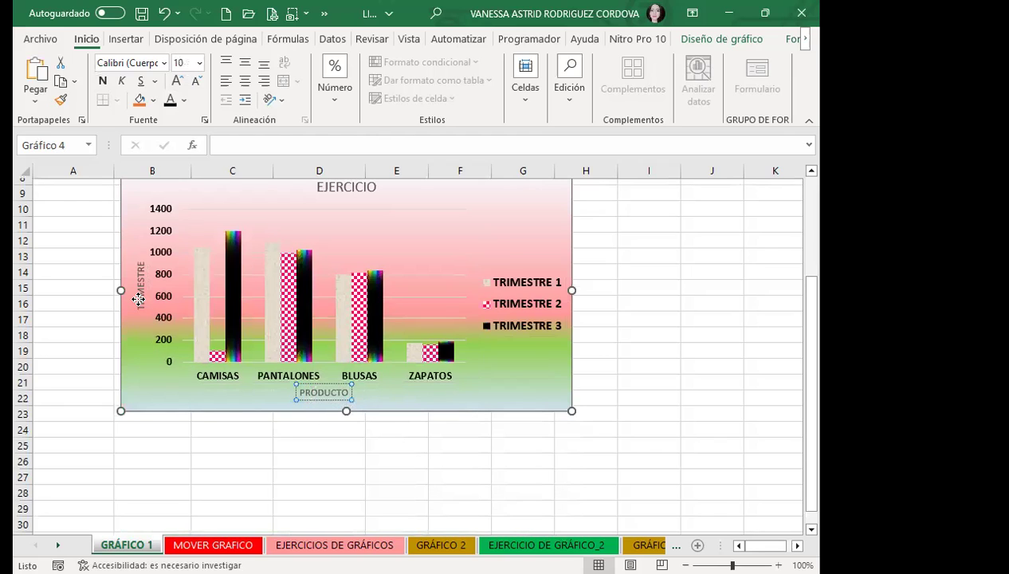
- Make both the TRIMESTRE and PRODUCTO axis titles bold black
click(137, 298)
click(102, 81)
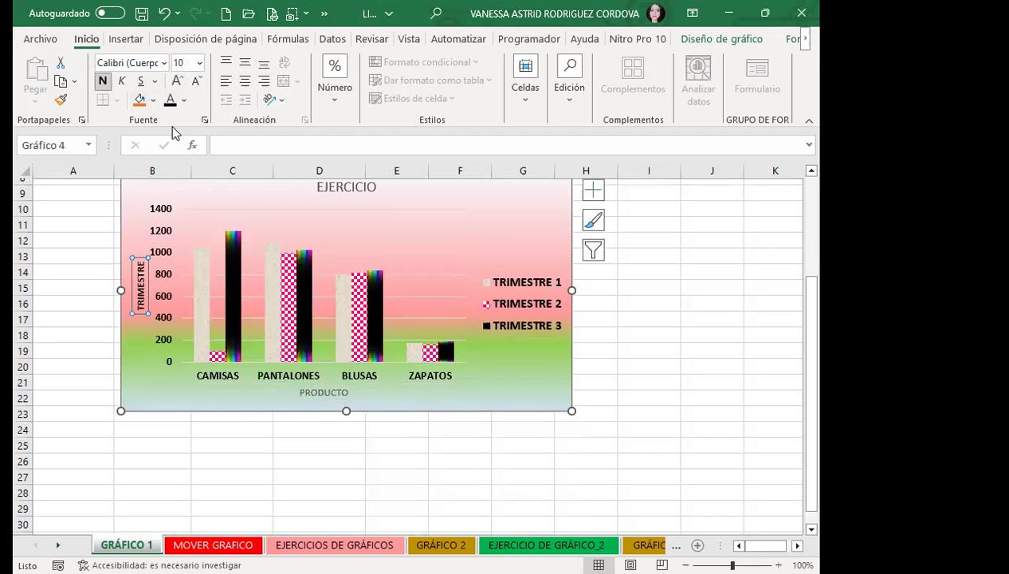
click(311, 391)
click(170, 100)
click(102, 80)
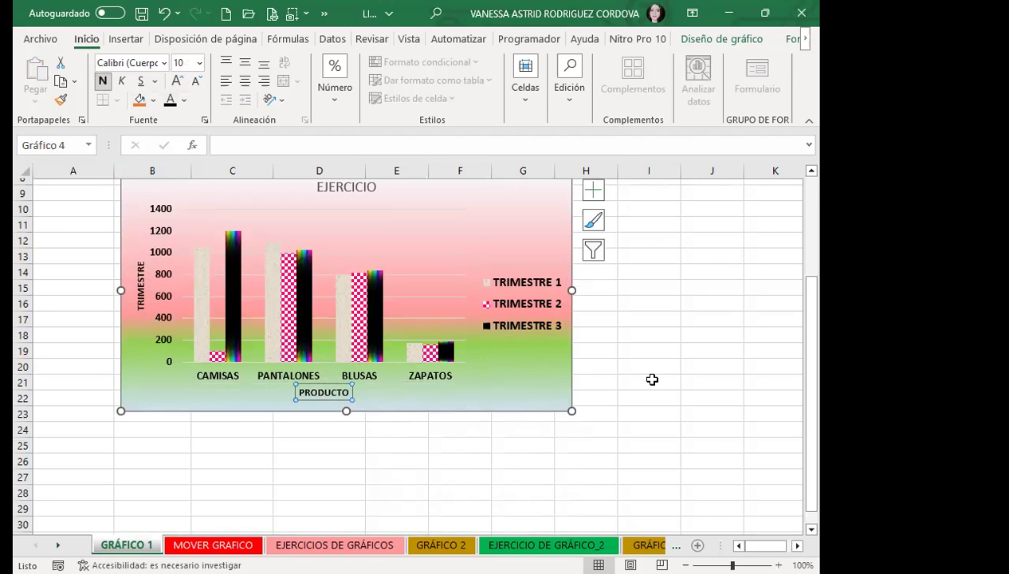
click(652, 379)
scroll(652, 379, up, 3)
- Fill the EJERCICIO chart title box with the recent pink
click(409, 330)
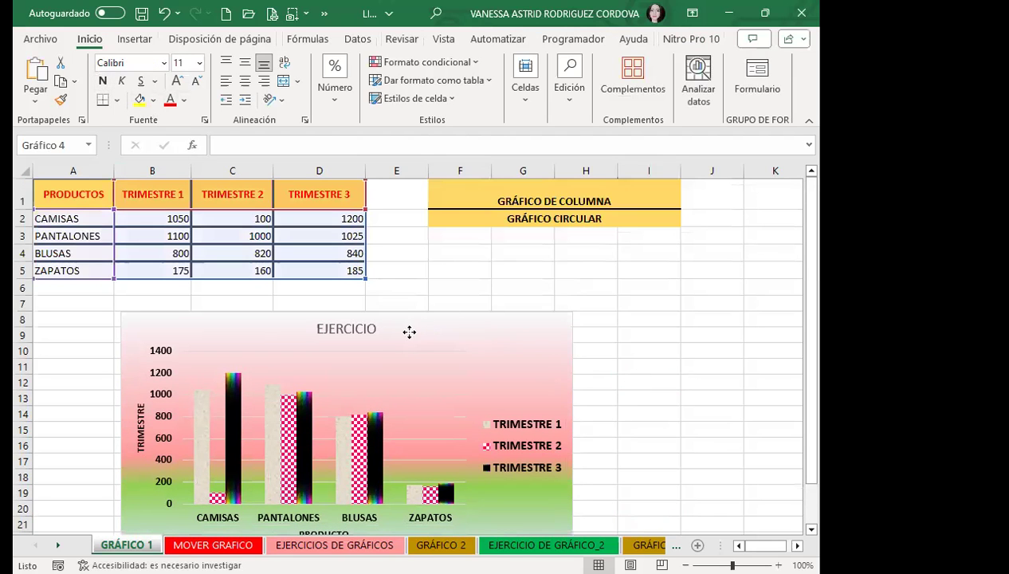
click(318, 334)
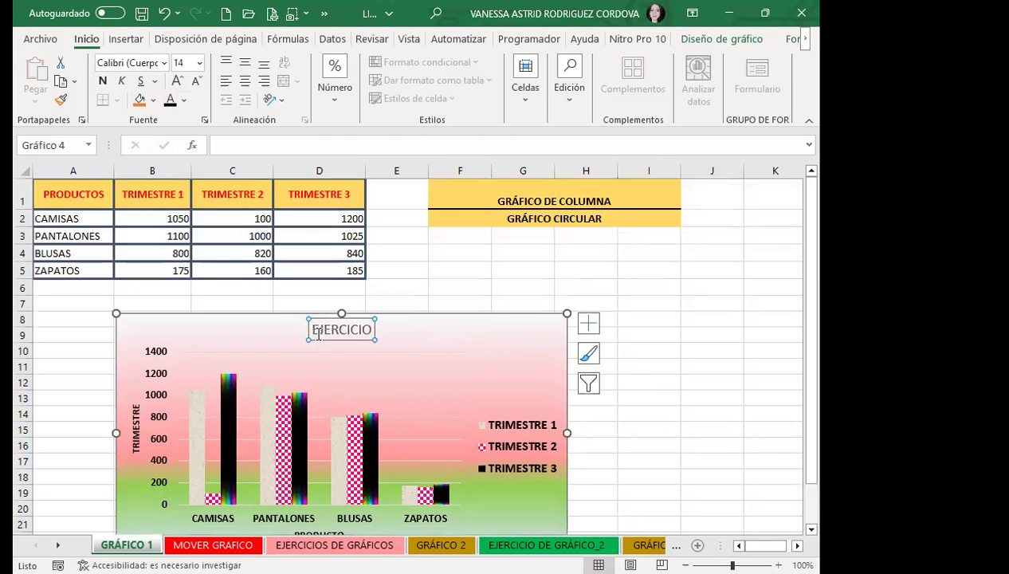
click(182, 102)
click(199, 122)
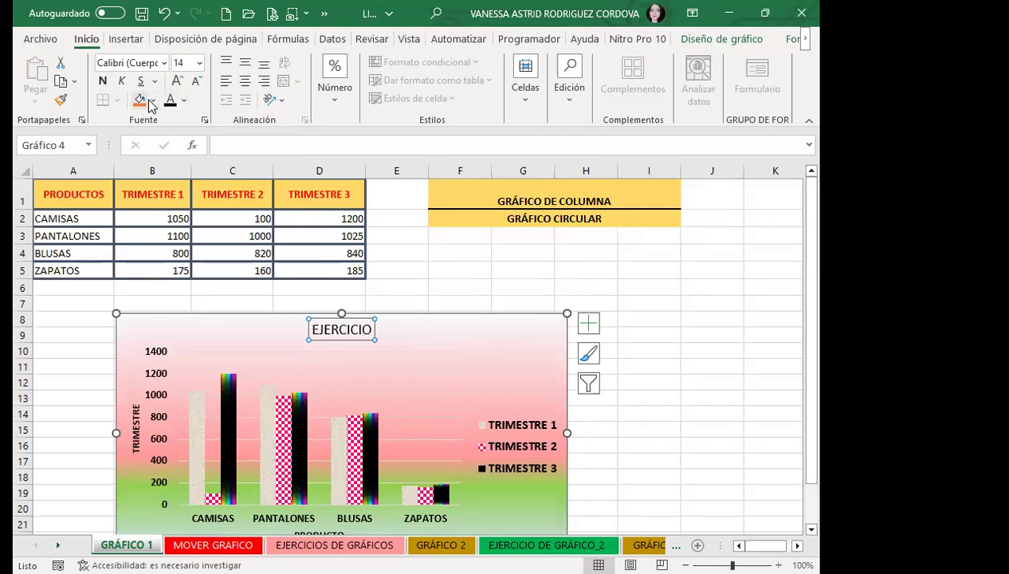
click(142, 318)
- Make the chart title bold at font size 28
click(102, 80)
click(177, 80)
click(177, 81)
click(177, 80)
click(177, 81)
click(177, 80)
click(625, 446)
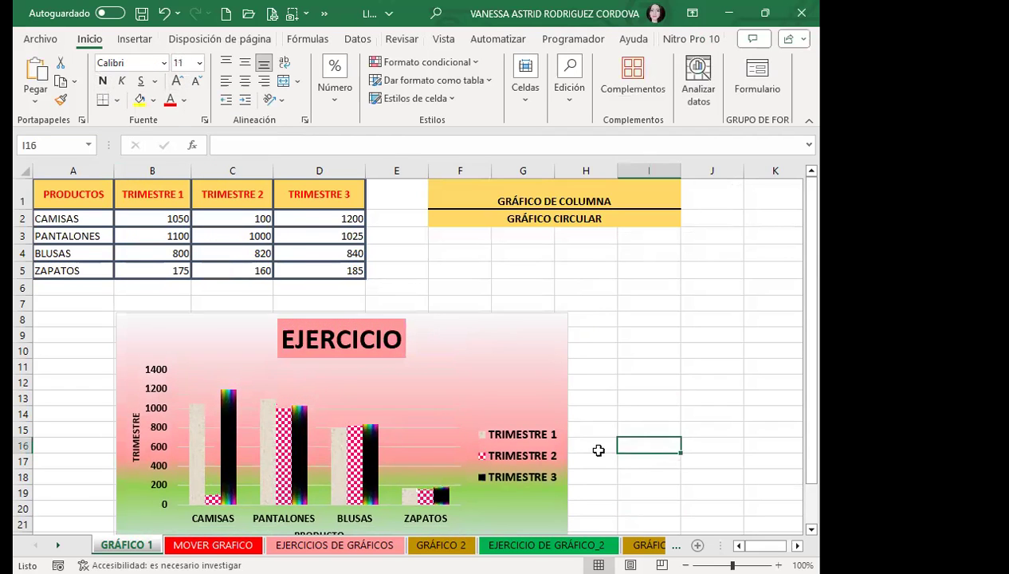
scroll(558, 414, down, 3)
scroll(518, 398, up, 2)
click(534, 298)
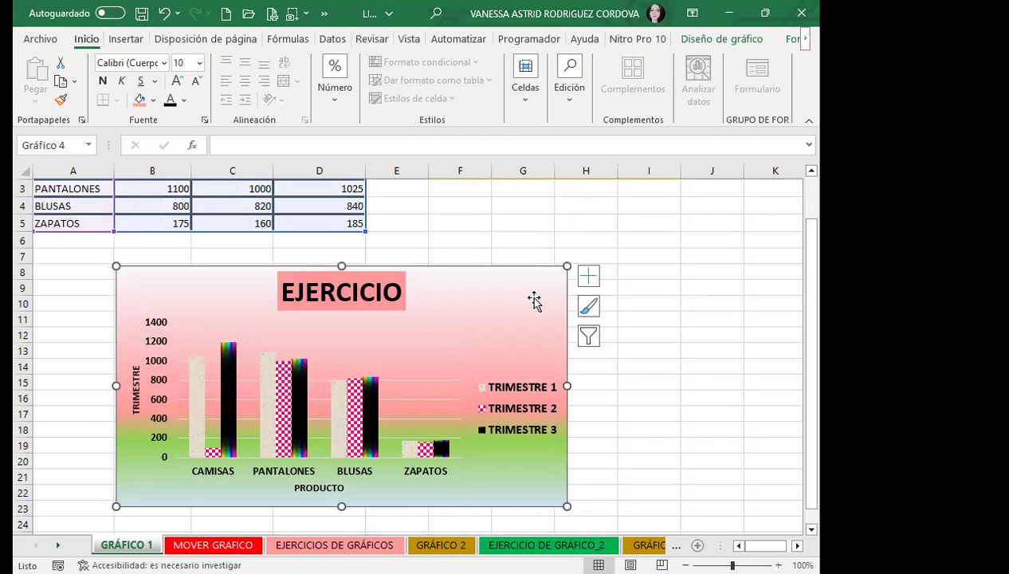
- Drag the ALMACEN EL BUEN VESTIR chart up to start around row 24 beneath EJERCICIO
scroll(509, 371, down, 5)
scroll(509, 372, down, 11)
scroll(509, 378, up, 4)
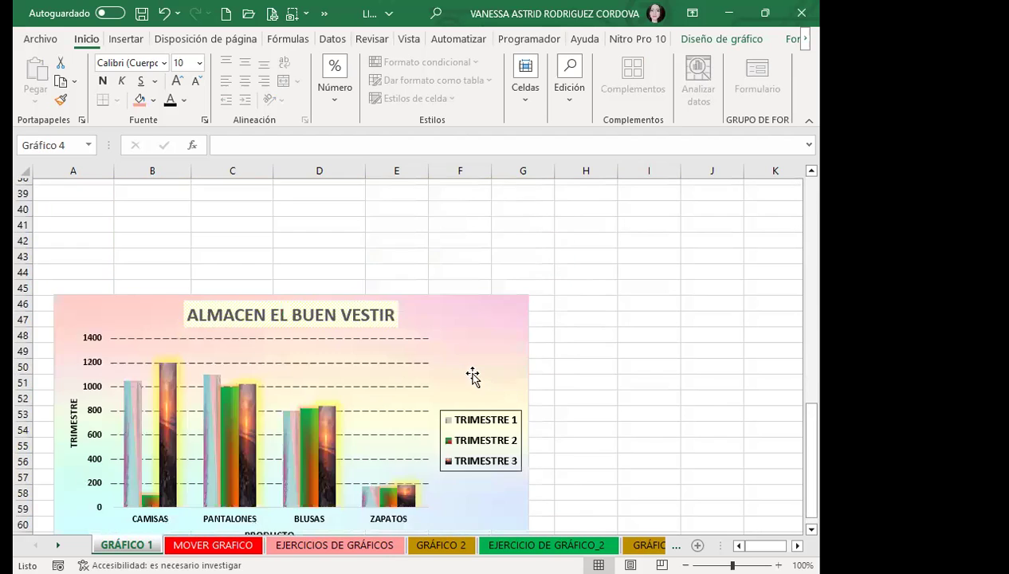
click(525, 297)
scroll(498, 441, up, 4)
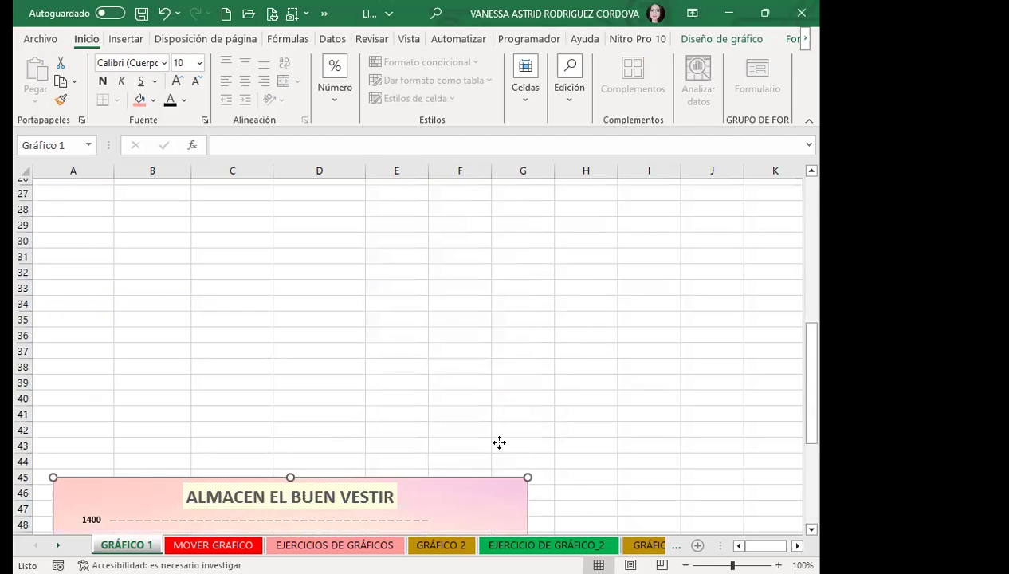
drag(482, 529, 536, 315)
scroll(518, 374, up, 6)
scroll(509, 422, down, 2)
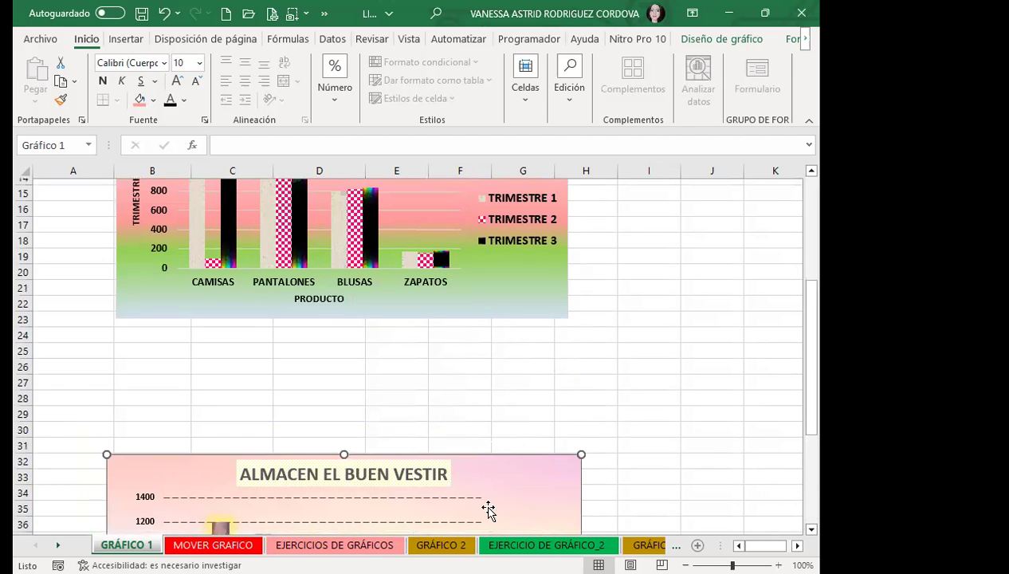
drag(534, 480, 524, 354)
scroll(573, 372, down, 1)
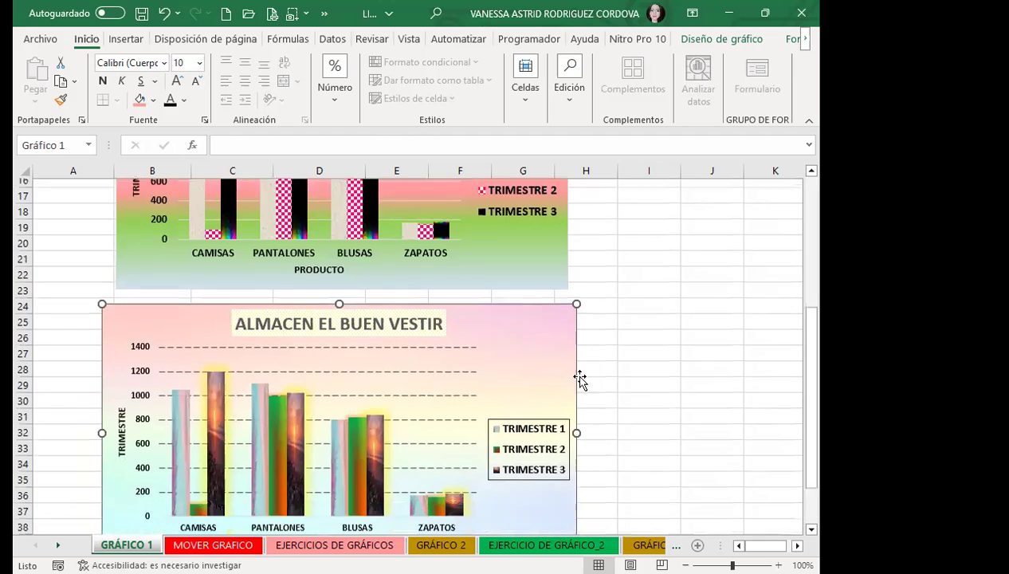
scroll(534, 395, down, 5)
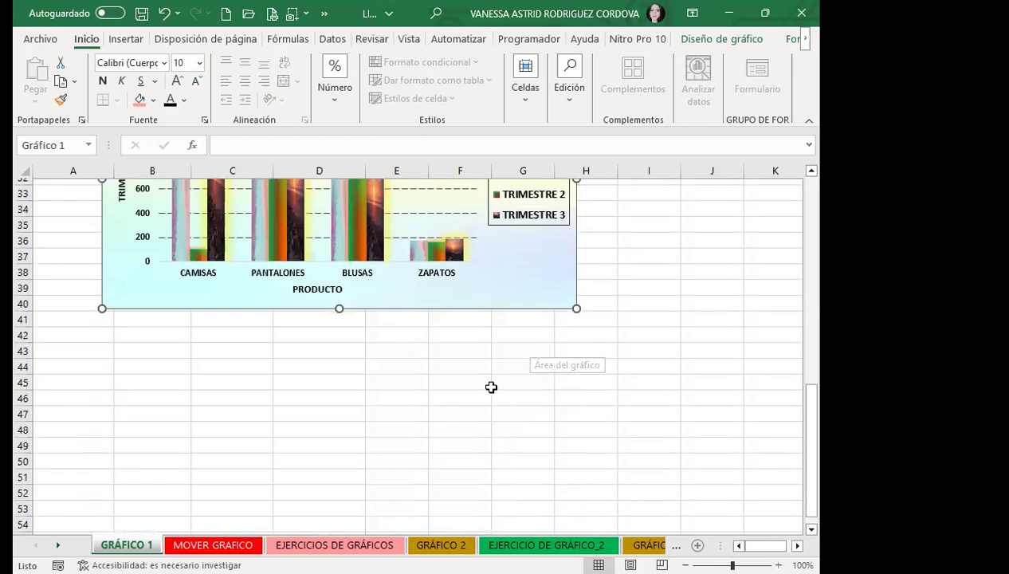
scroll(490, 389, up, 2)
scroll(578, 303, up, 2)
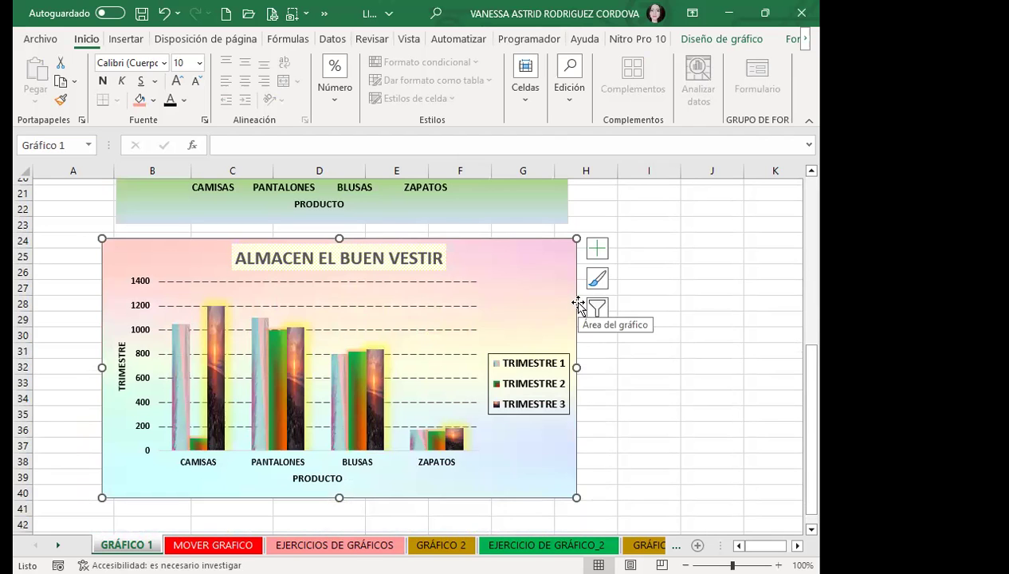
scroll(407, 271, up, 4)
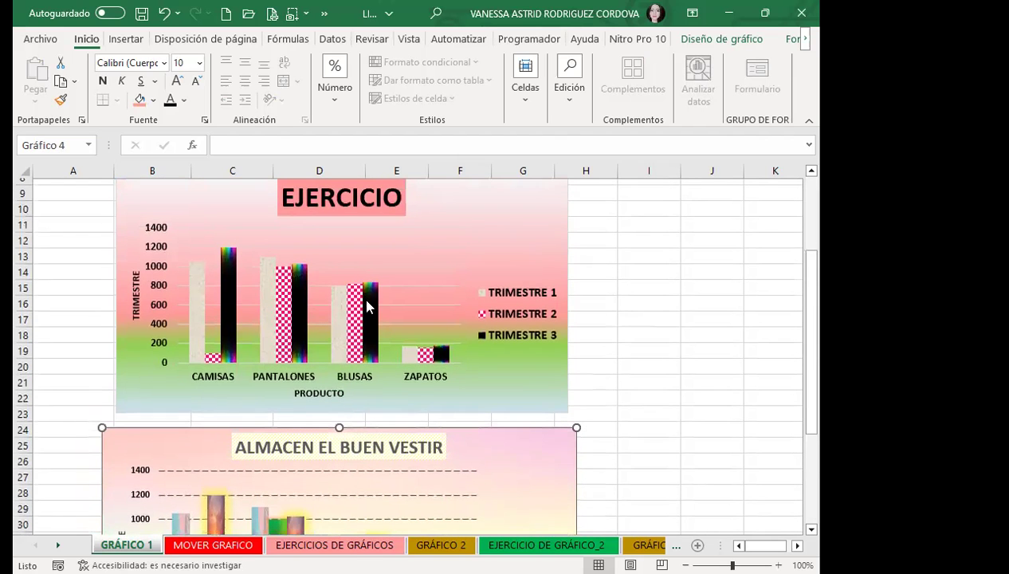
click(369, 306)
click(721, 38)
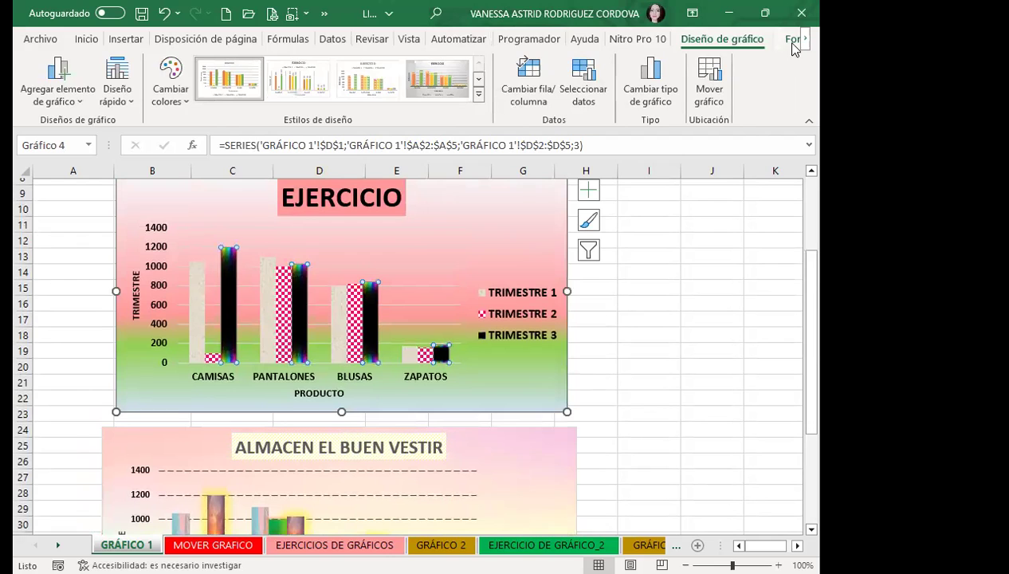
click(793, 40)
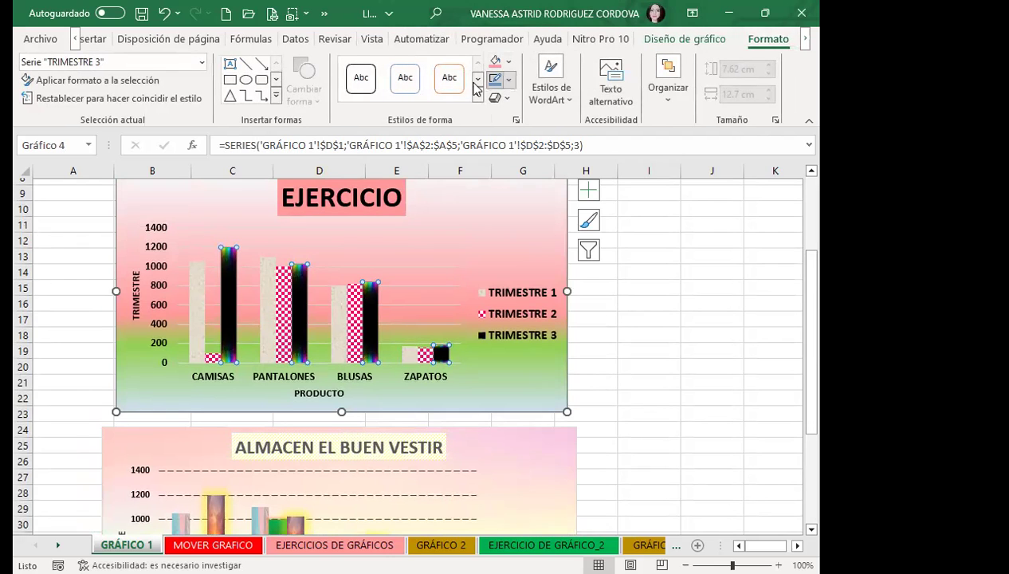
click(507, 80)
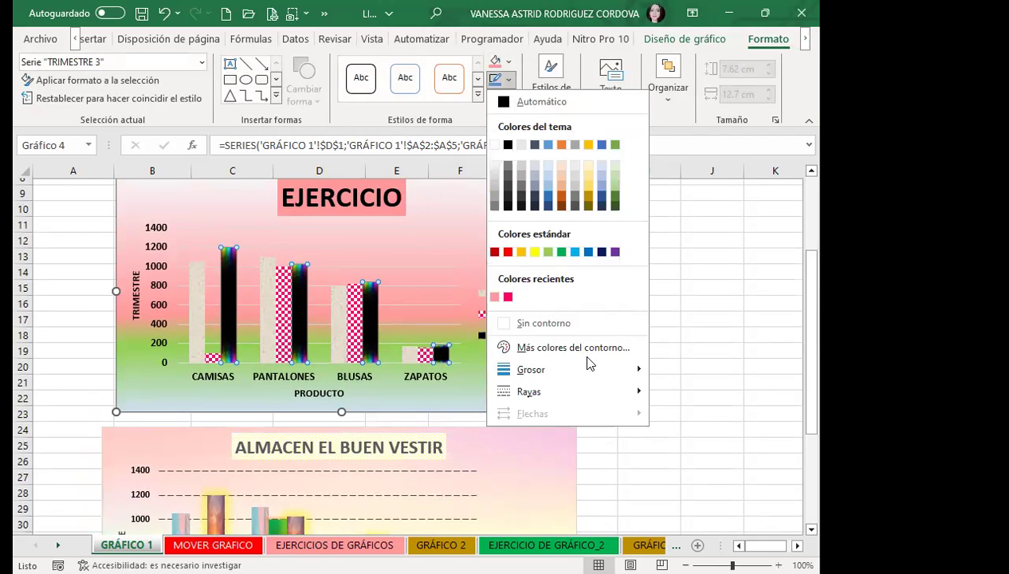
click(508, 61)
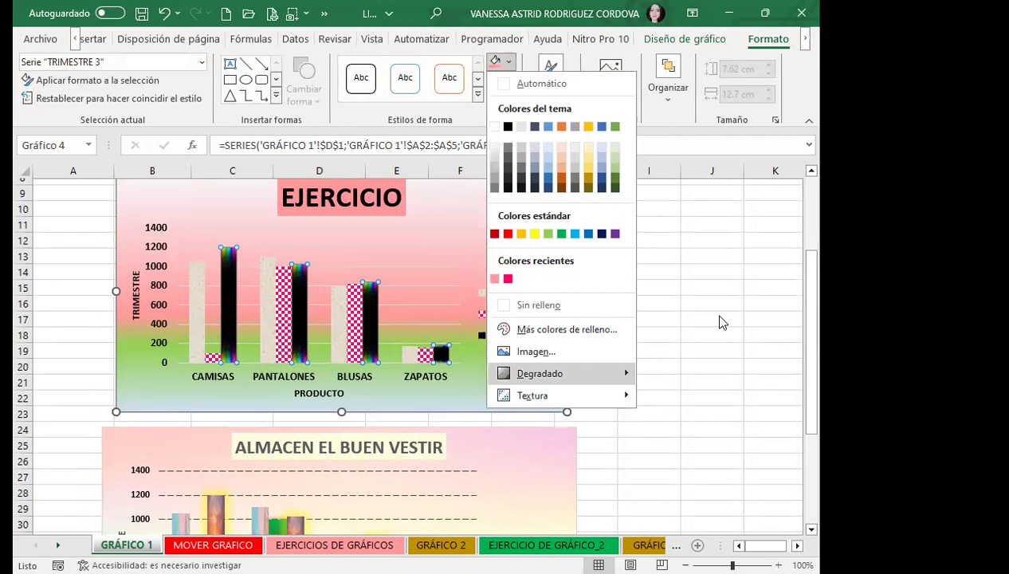
click(323, 302)
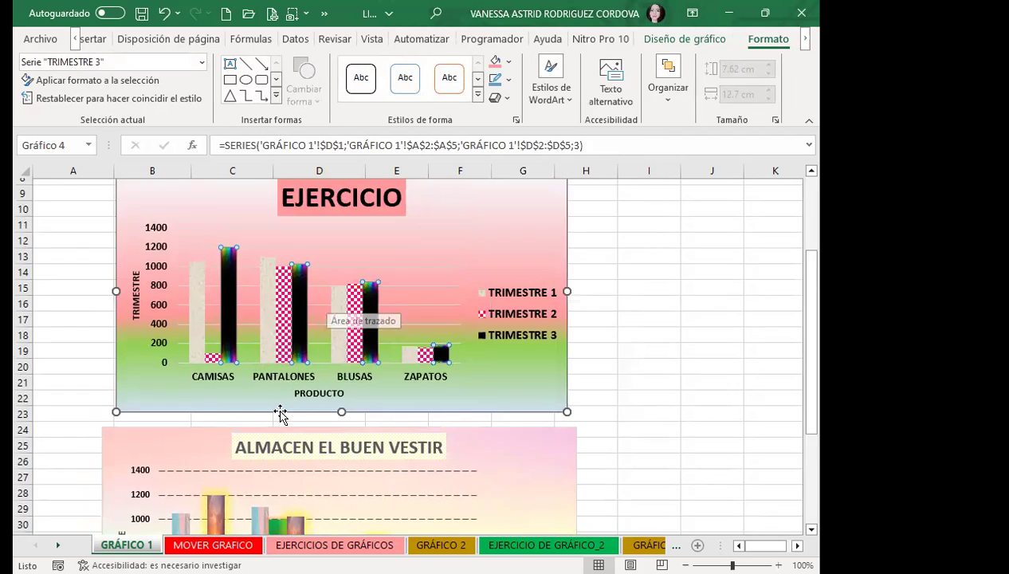
scroll(183, 422, down, 1)
scroll(190, 451, down, 3)
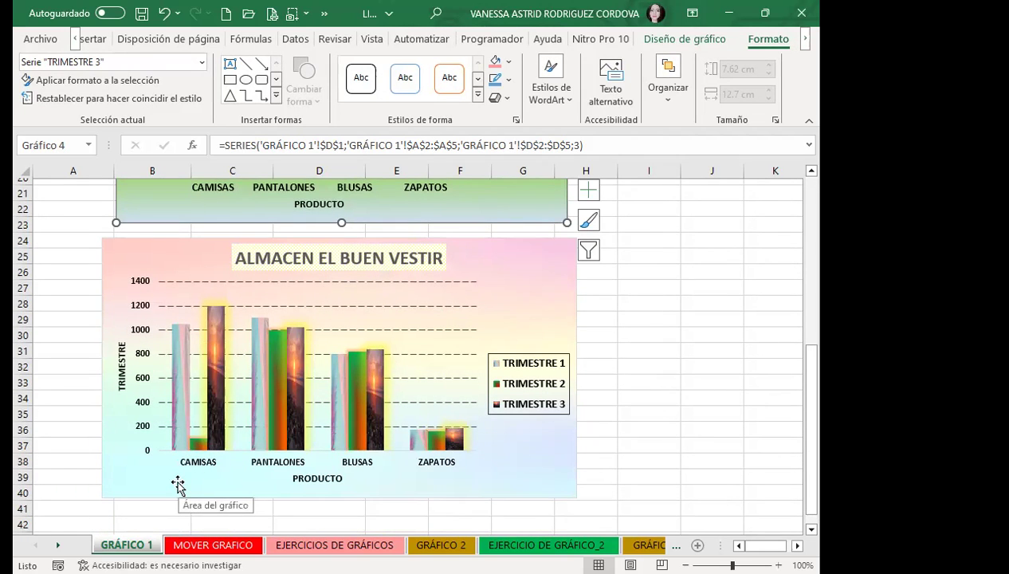
scroll(420, 418, up, 3)
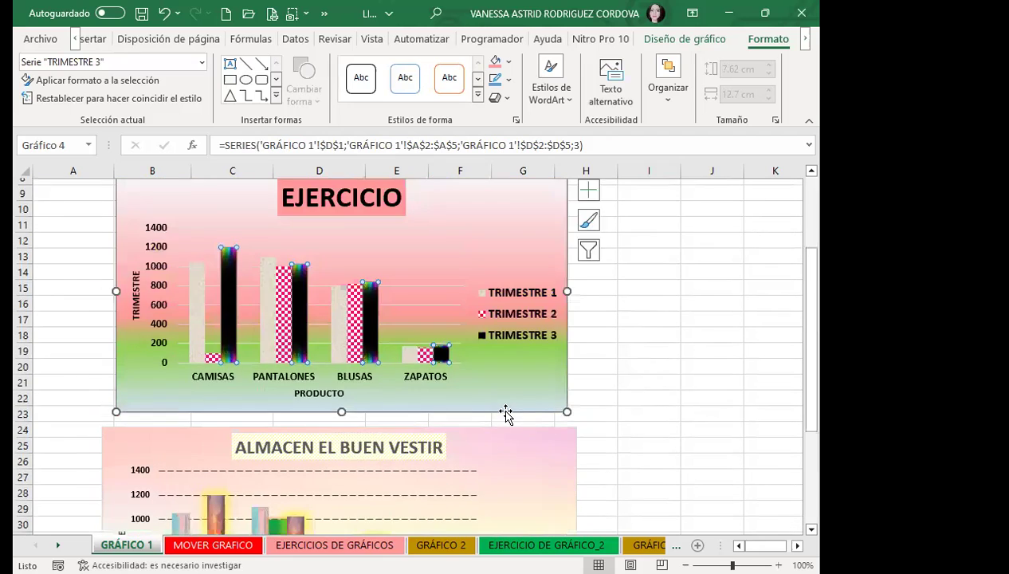
scroll(505, 414, down, 6)
scroll(505, 414, down, 2)
scroll(532, 398, up, 3)
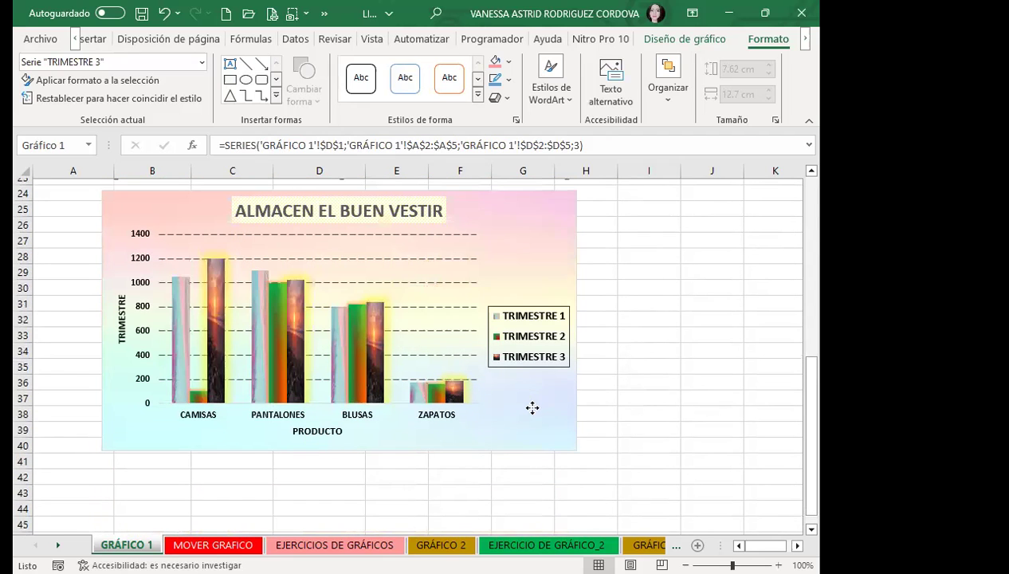
click(533, 407)
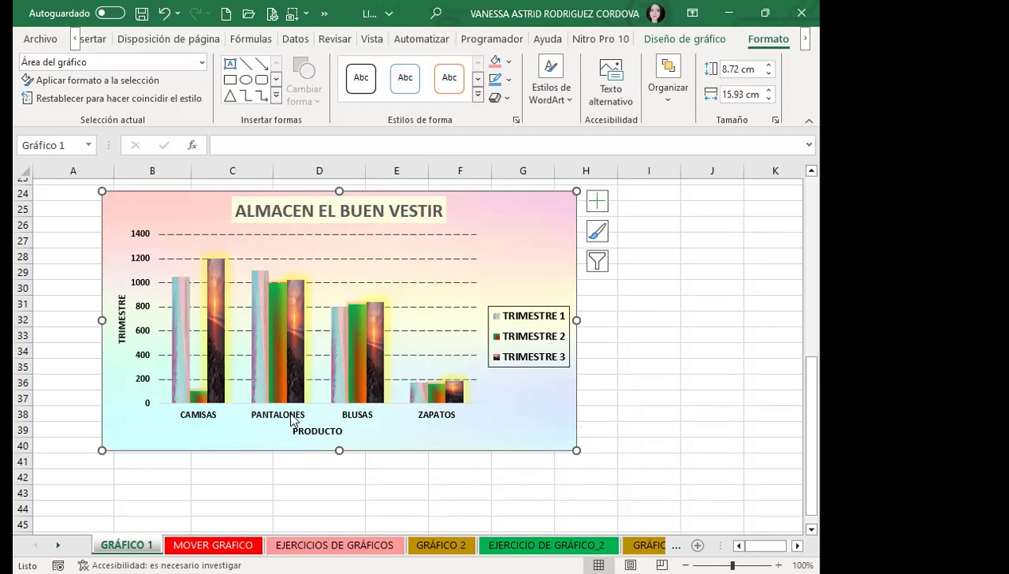
scroll(409, 363, up, 4)
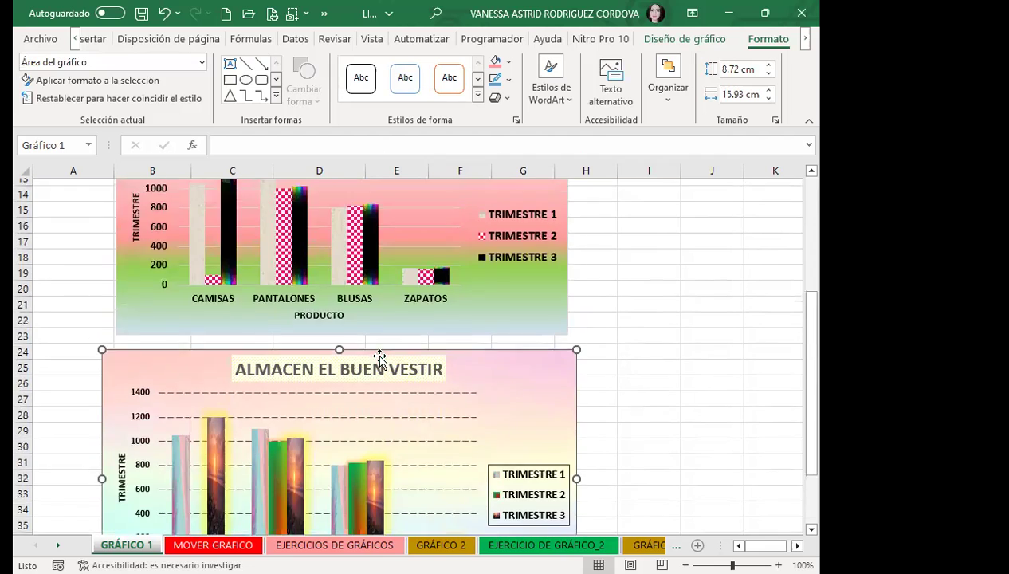
scroll(409, 363, up, 4)
- Open the major gridlines' format options and set their colour to black
click(431, 433)
click(431, 433)
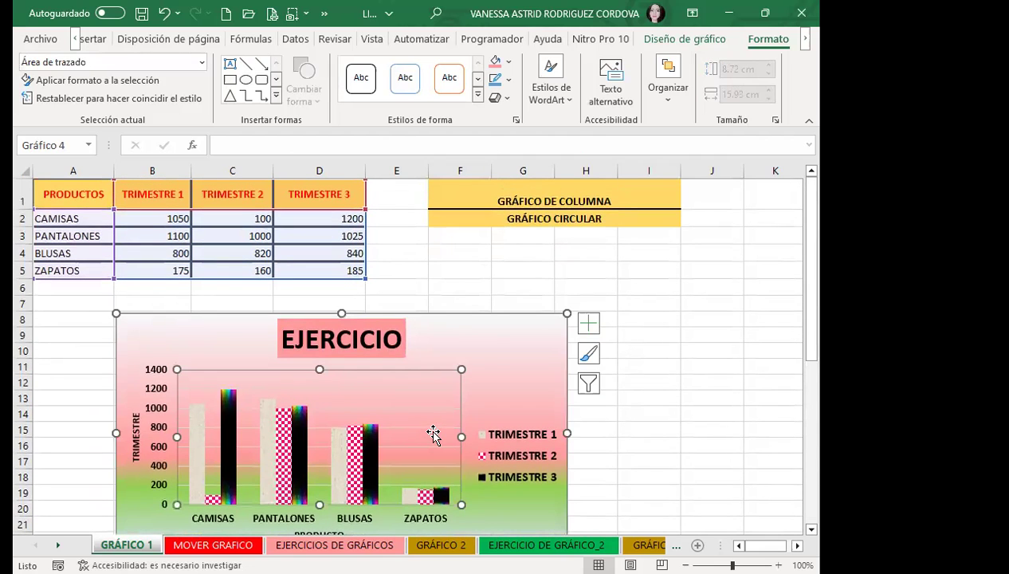
click(389, 388)
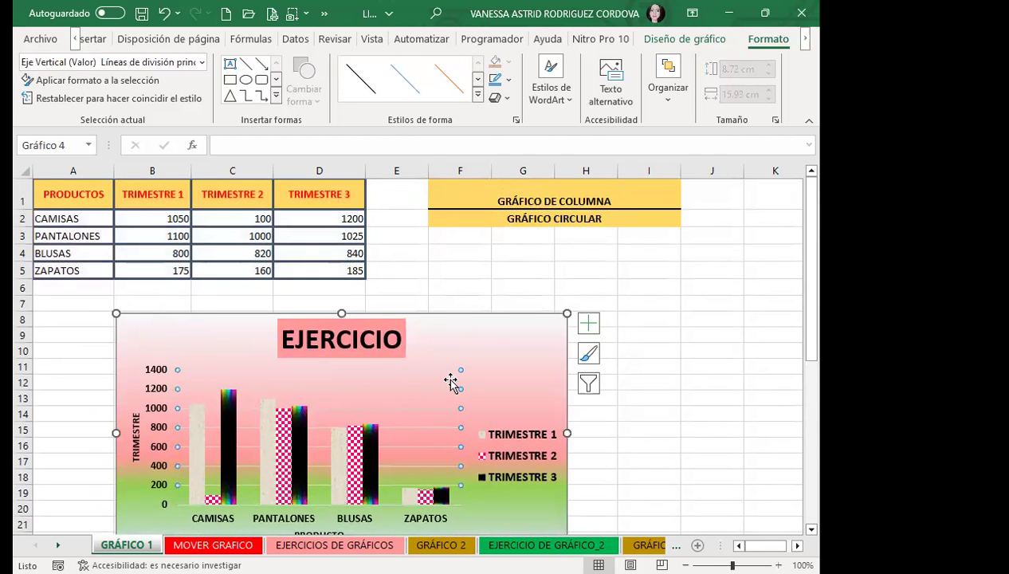
double_click(432, 394)
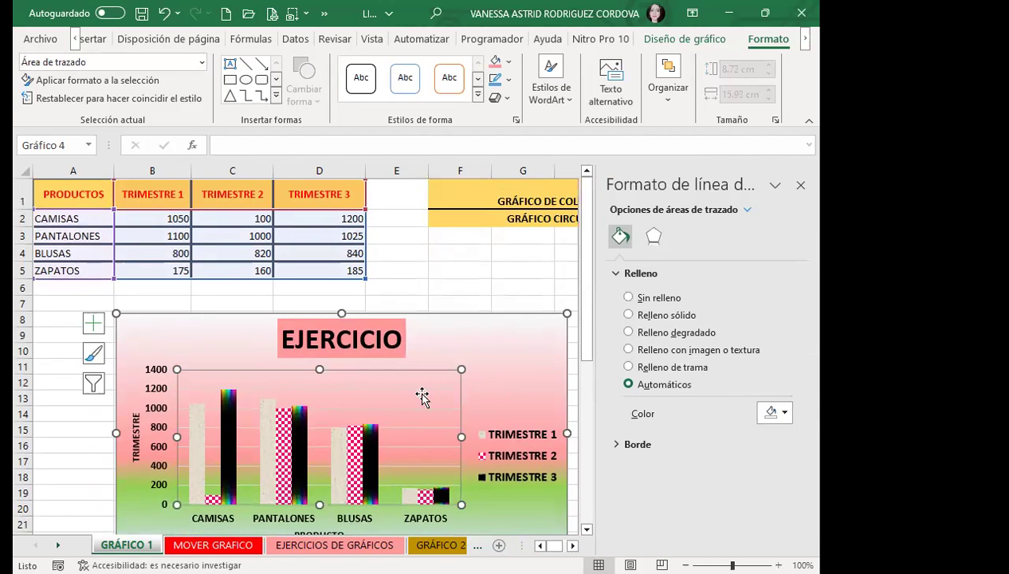
click(410, 408)
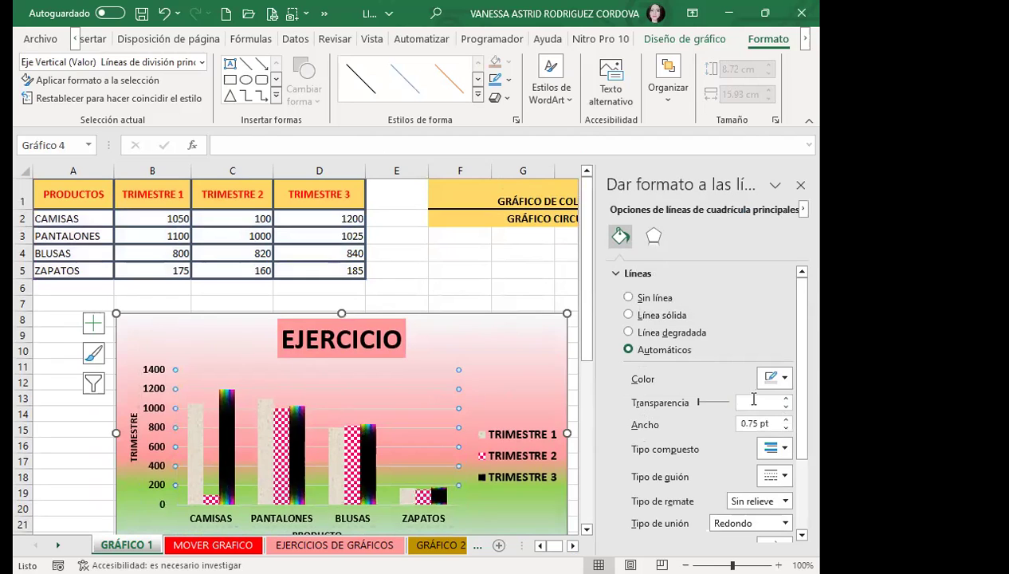
click(777, 378)
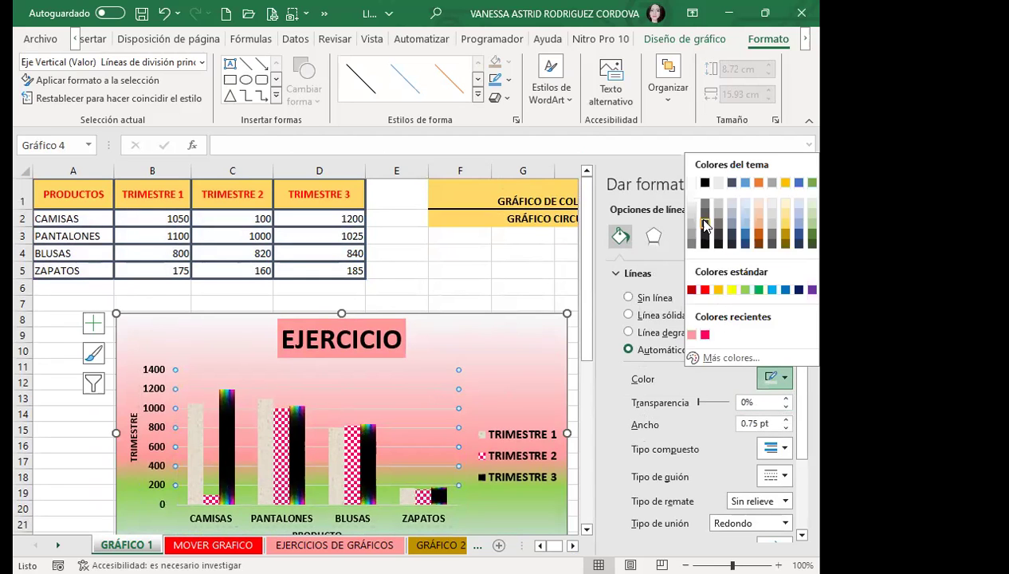
click(707, 183)
- Add arrowheads to both the begin and end of the gridlines
scroll(786, 381, down, 3)
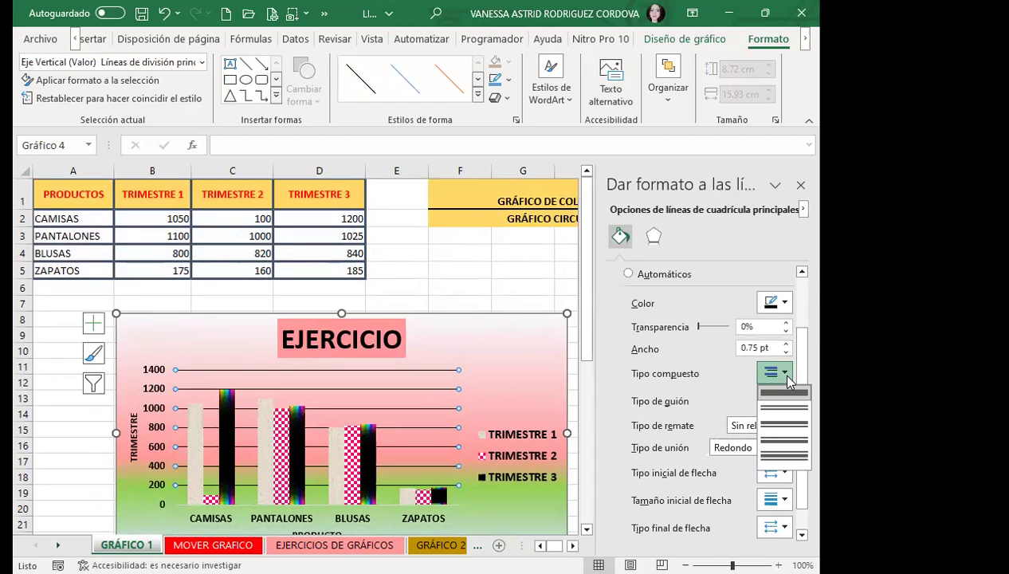
scroll(794, 378, down, 1)
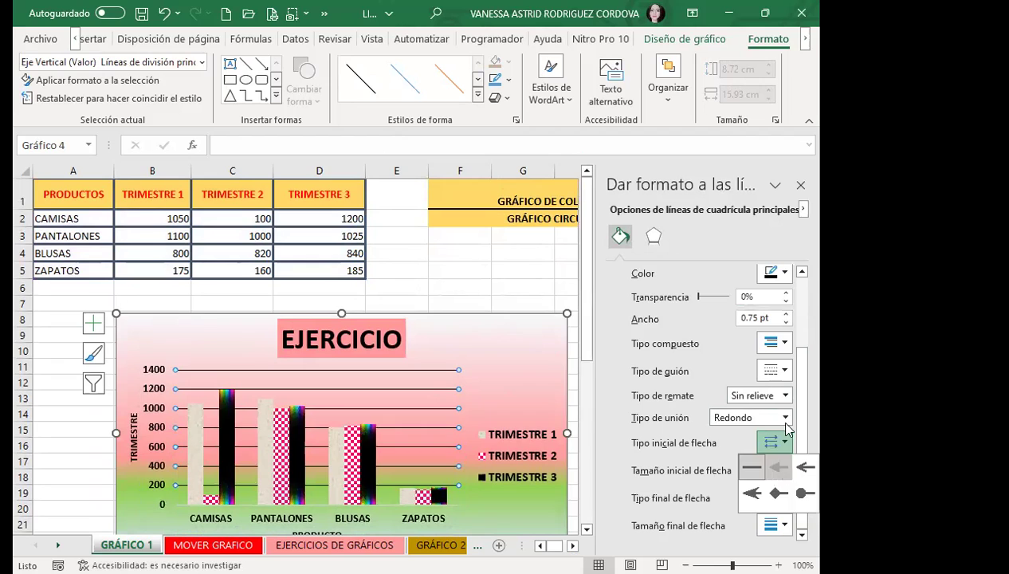
click(779, 467)
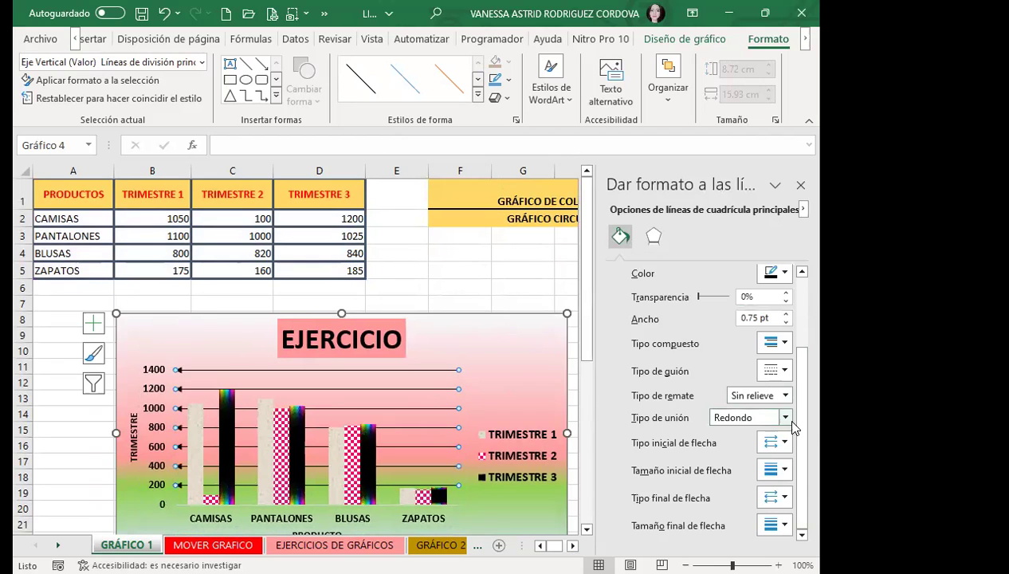
click(784, 498)
click(790, 515)
click(786, 498)
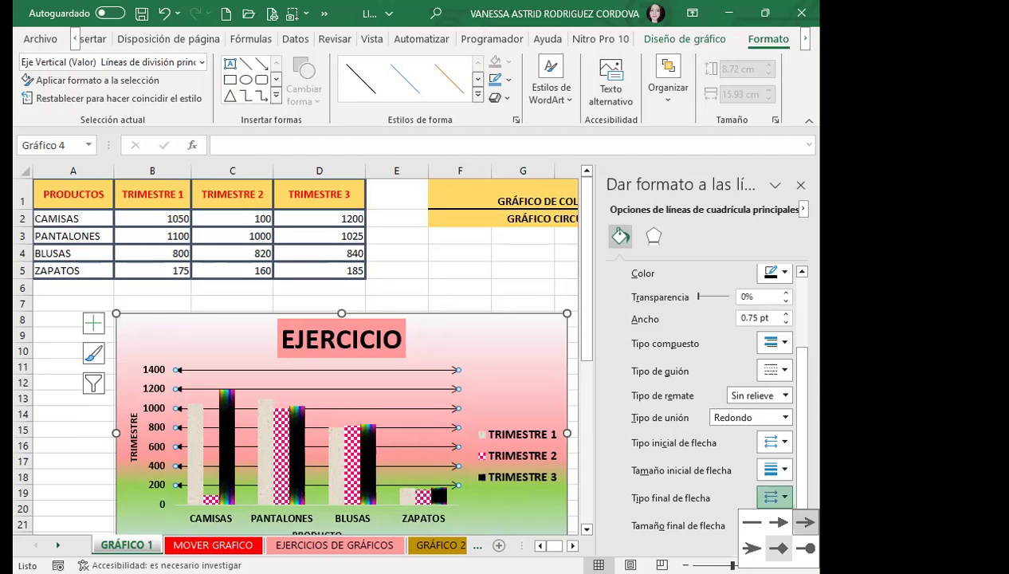
- Keep the right-end arrowheads and check the end-arrow size on the EJERCICIO gridlines
click(782, 529)
click(526, 352)
scroll(499, 365, down, 4)
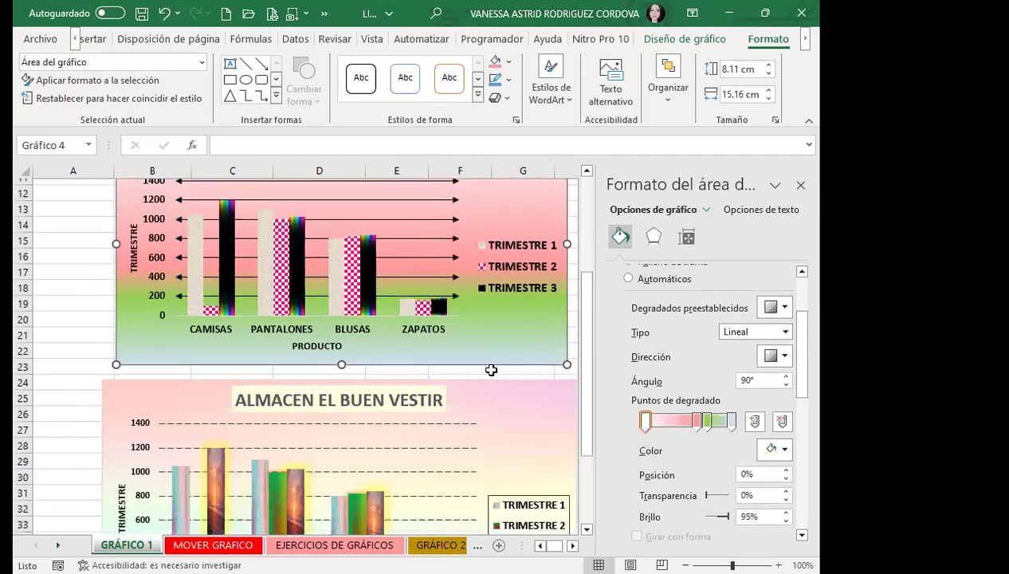
scroll(491, 370, up, 3)
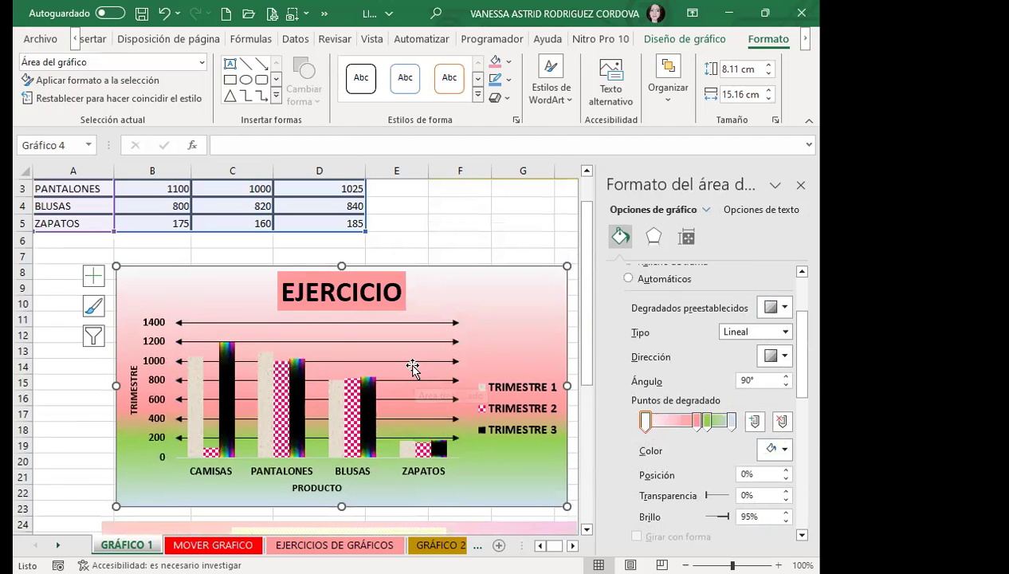
click(412, 361)
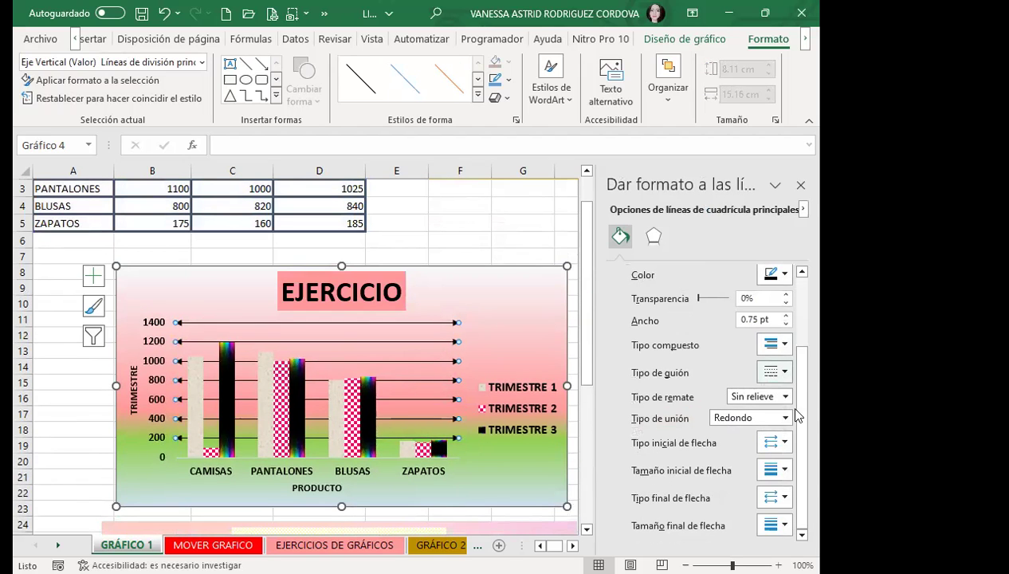
click(784, 516)
scroll(348, 411, down, 4)
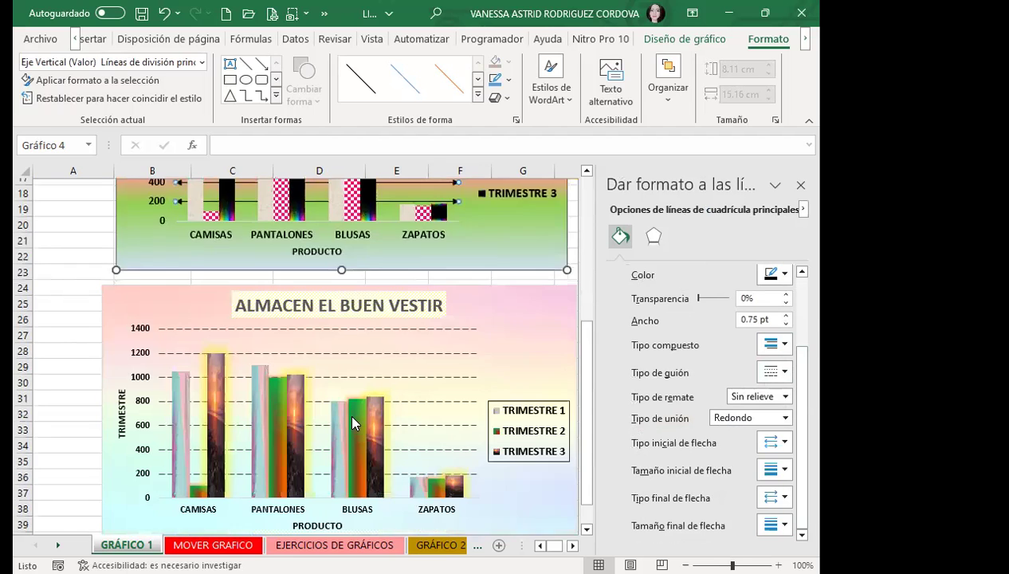
scroll(348, 412, down, 5)
scroll(383, 320, up, 3)
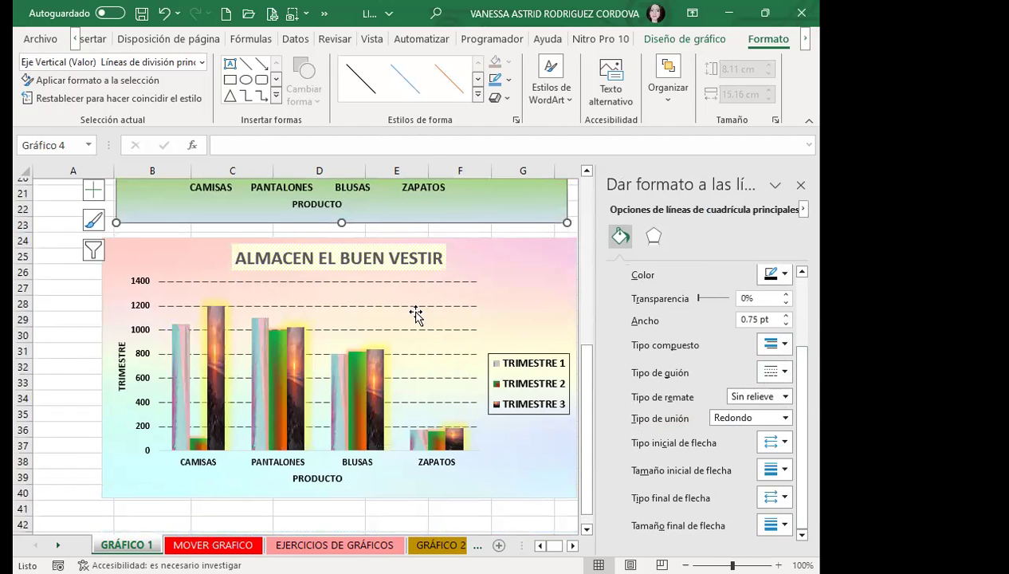
- Compare against the ALMACEN chart's dashed gridline colour, then close the formatting pane
click(415, 312)
click(416, 314)
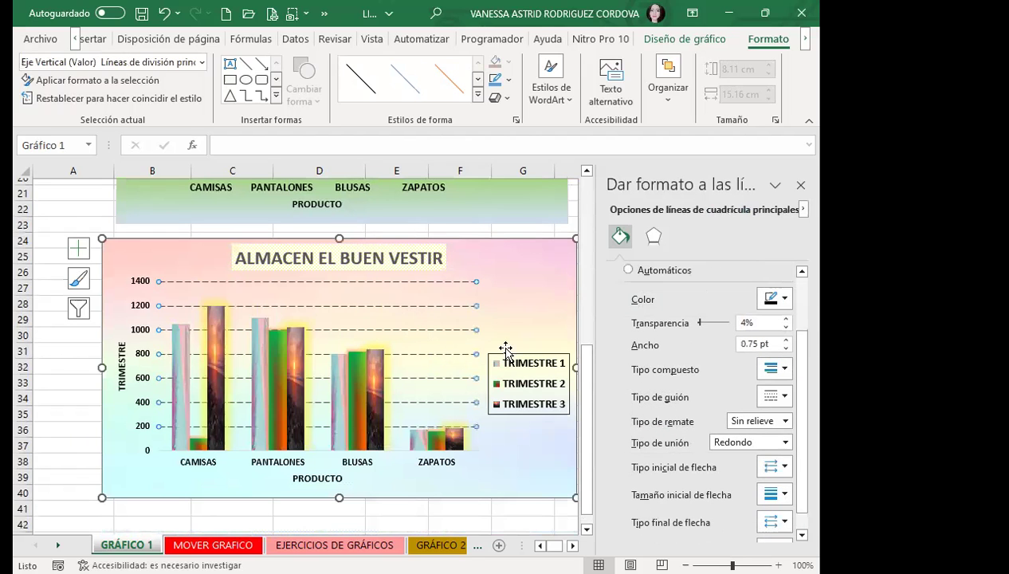
click(785, 299)
scroll(502, 319, up, 3)
scroll(491, 329, up, 2)
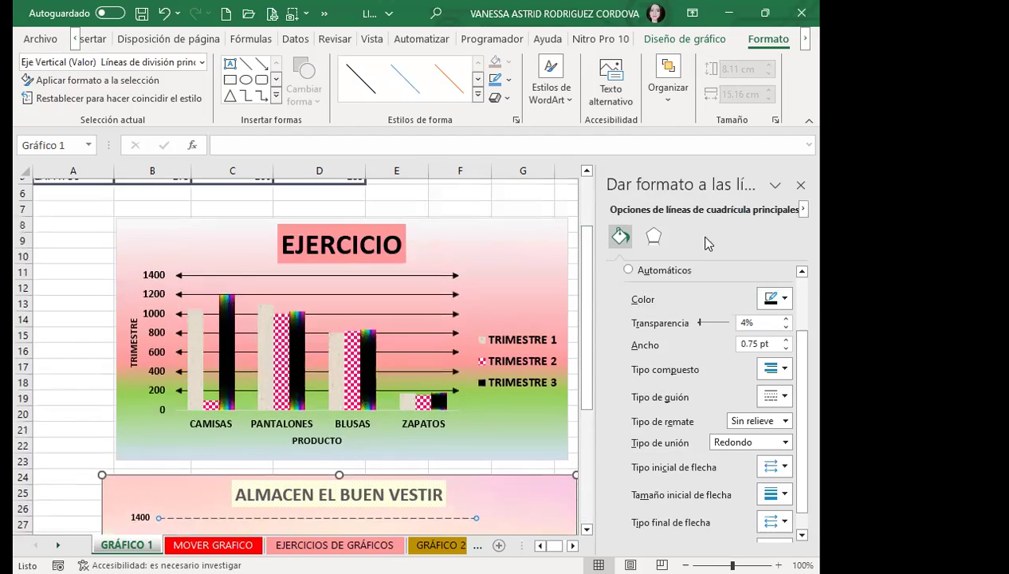
click(800, 184)
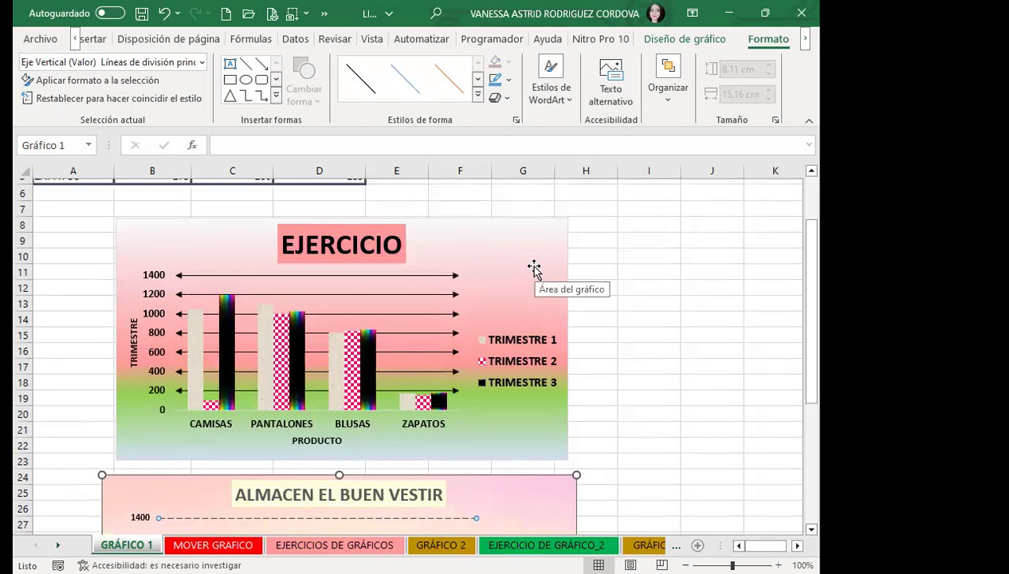
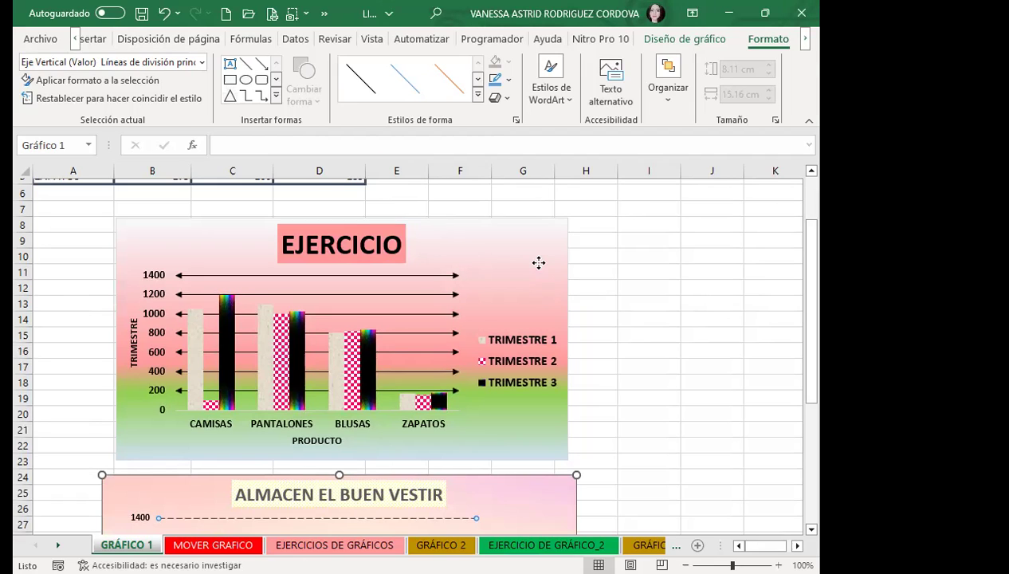
- Deselect the chart and select the CAMISAS TRIMESTRE 1 value in the data table
click(593, 267)
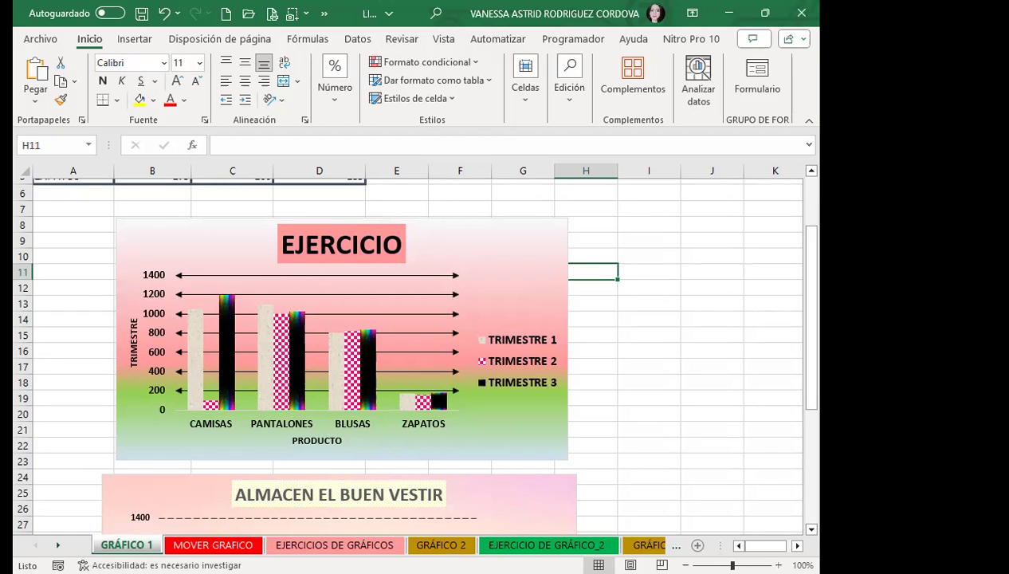
scroll(543, 323, up, 2)
click(193, 220)
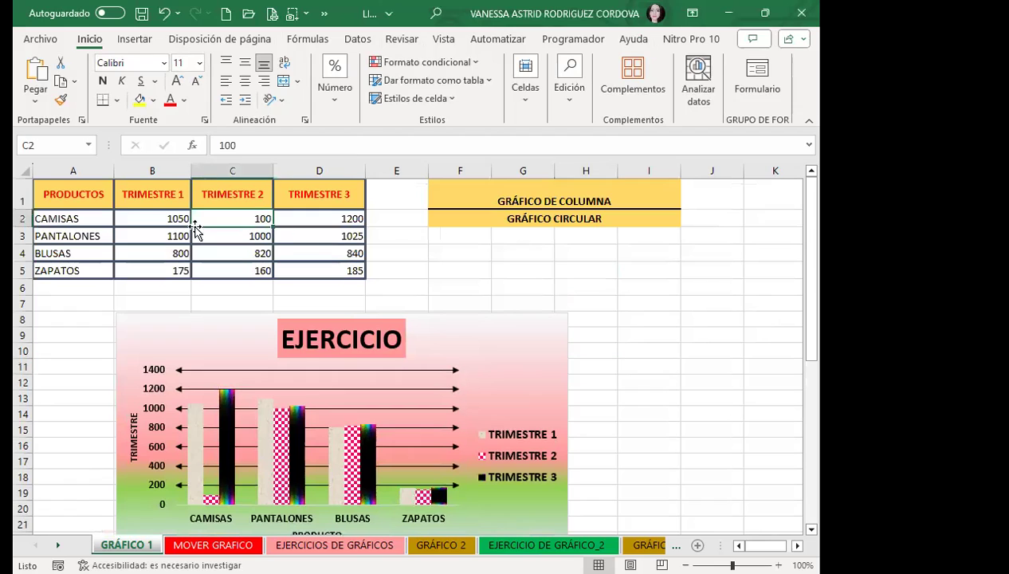
key(Left)
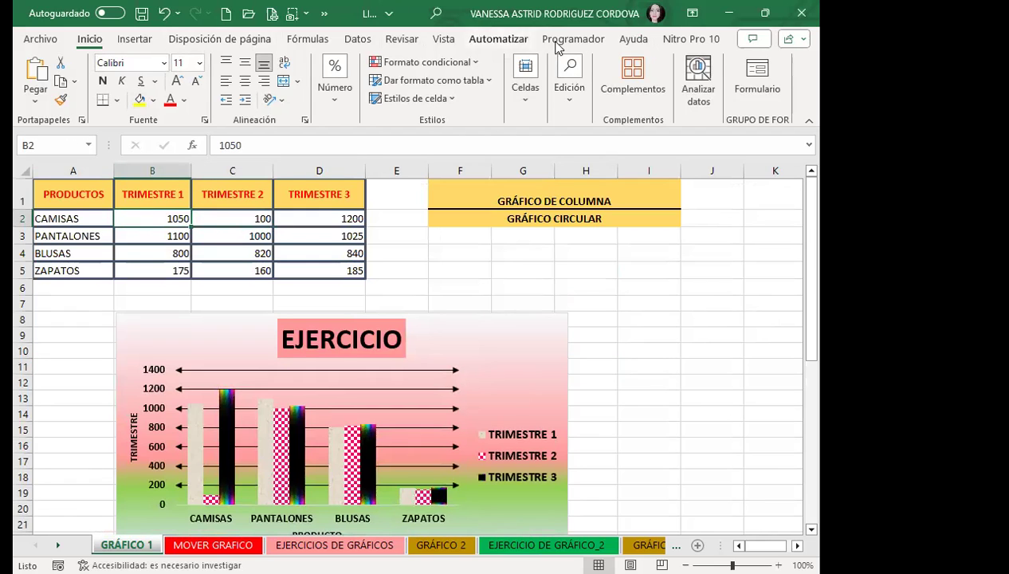
- Insert a 3D pie chart of TRIMESTRE 1 and drag the column charts further down
click(135, 44)
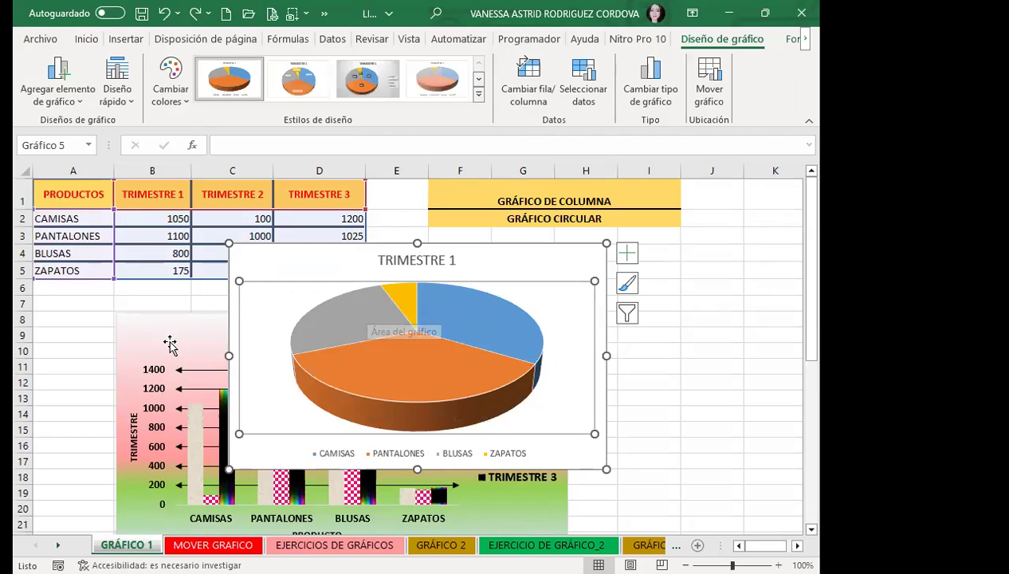
scroll(191, 366, down, 6)
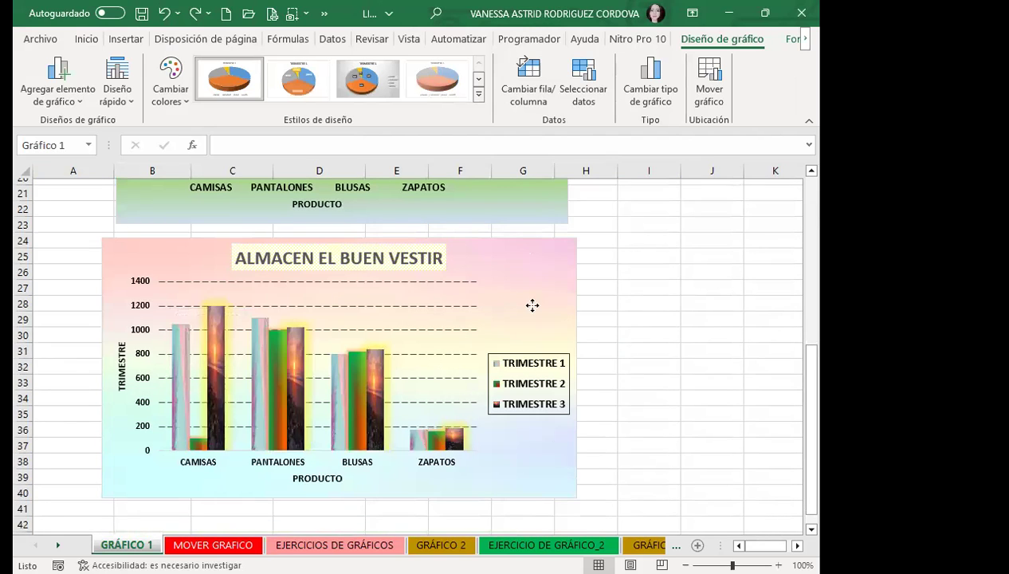
drag(523, 255, 510, 418)
scroll(289, 315, up, 6)
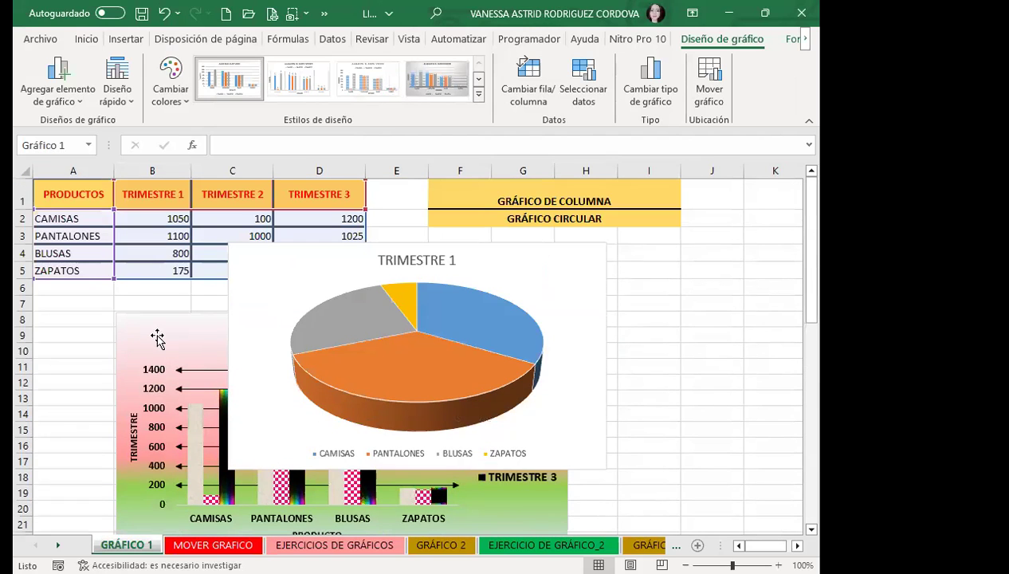
drag(153, 333, 146, 465)
scroll(536, 427, down, 5)
scroll(535, 427, down, 1)
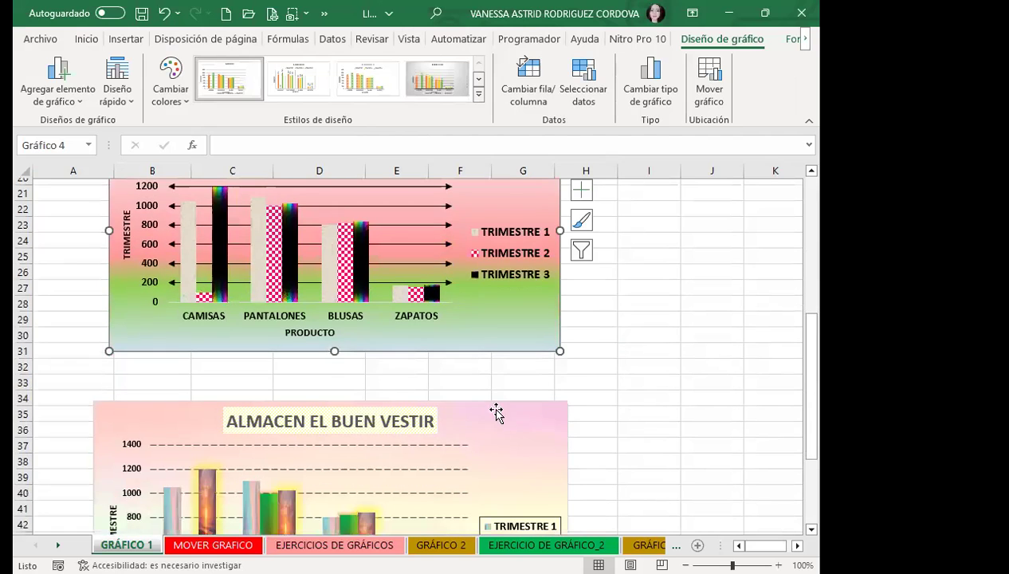
click(471, 408)
- Move the TRIMESTRE 1 pie chart to sit just below the data table
scroll(513, 356, up, 3)
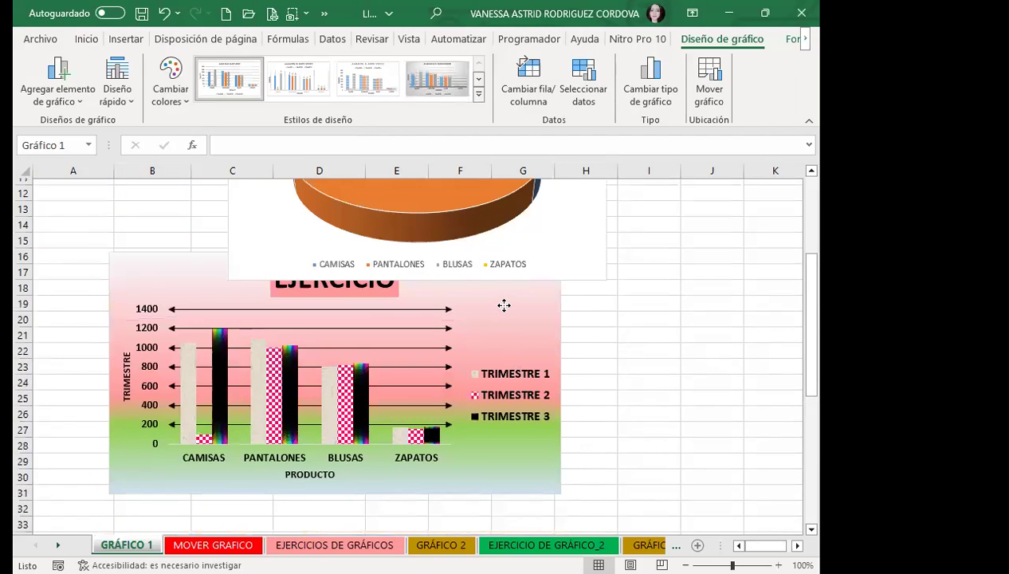
scroll(509, 414, down, 6)
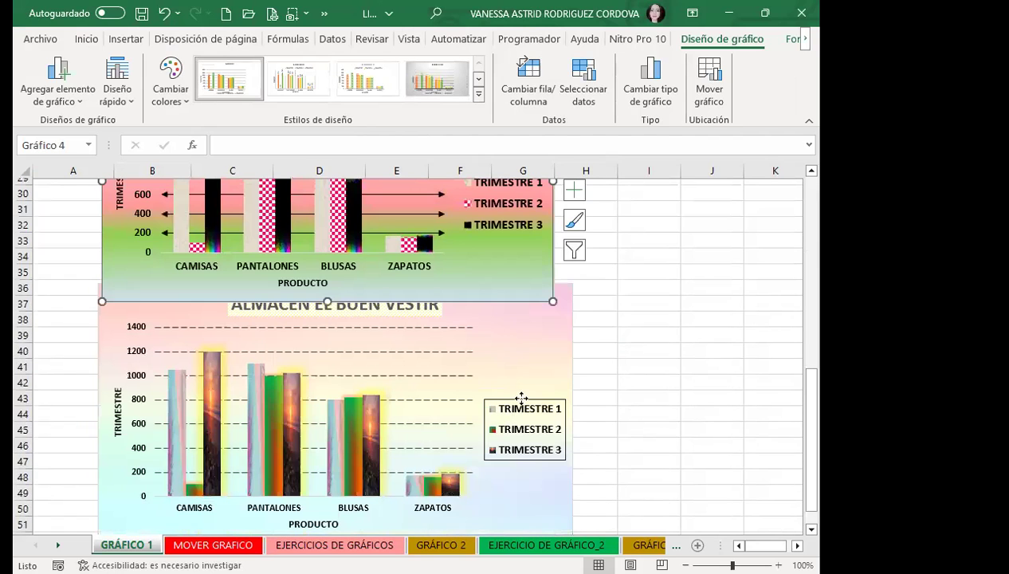
scroll(407, 363, up, 2)
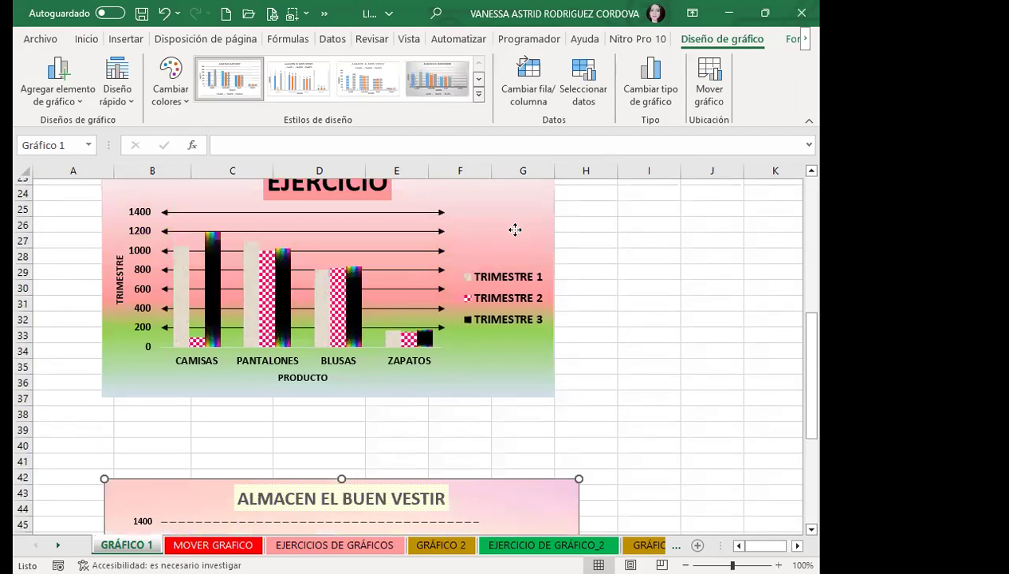
scroll(528, 346, up, 1)
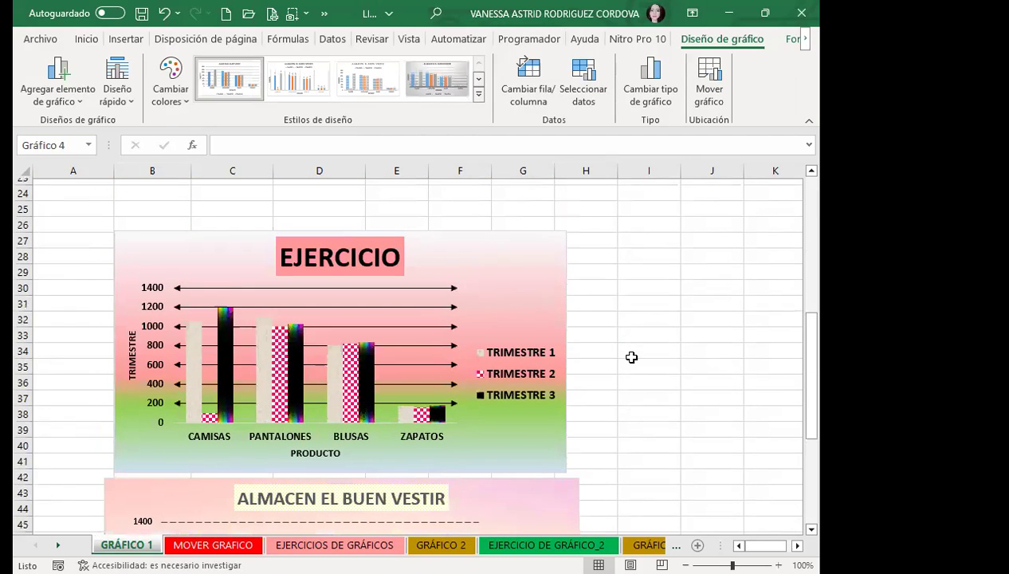
scroll(466, 374, up, 4)
scroll(527, 336, up, 2)
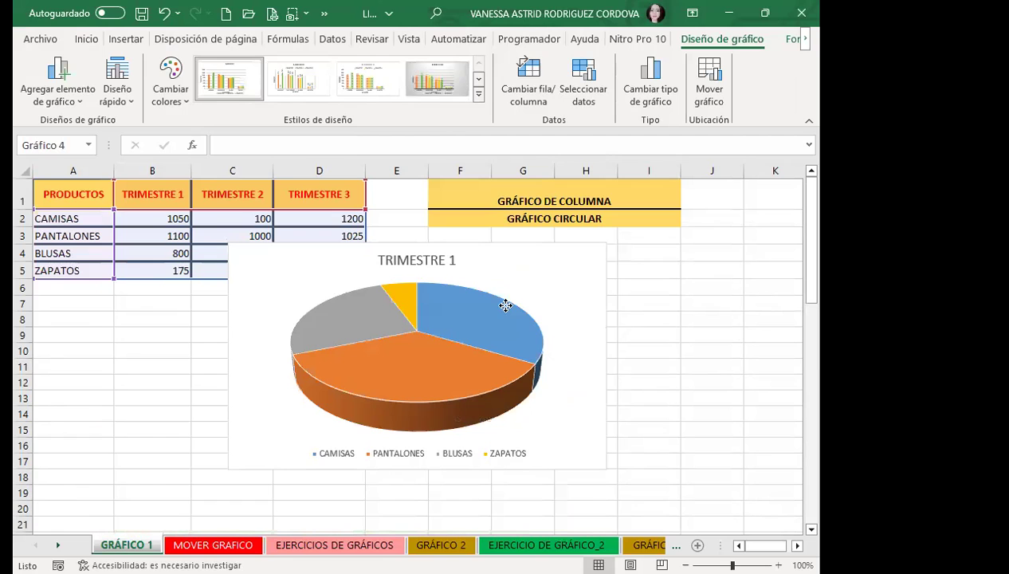
click(289, 347)
click(511, 288)
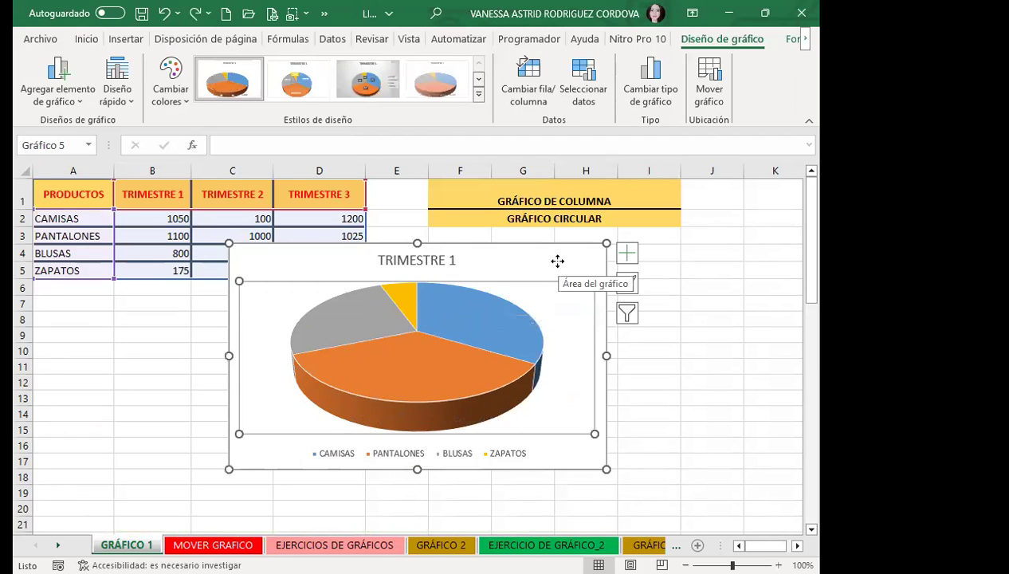
drag(557, 262, 371, 304)
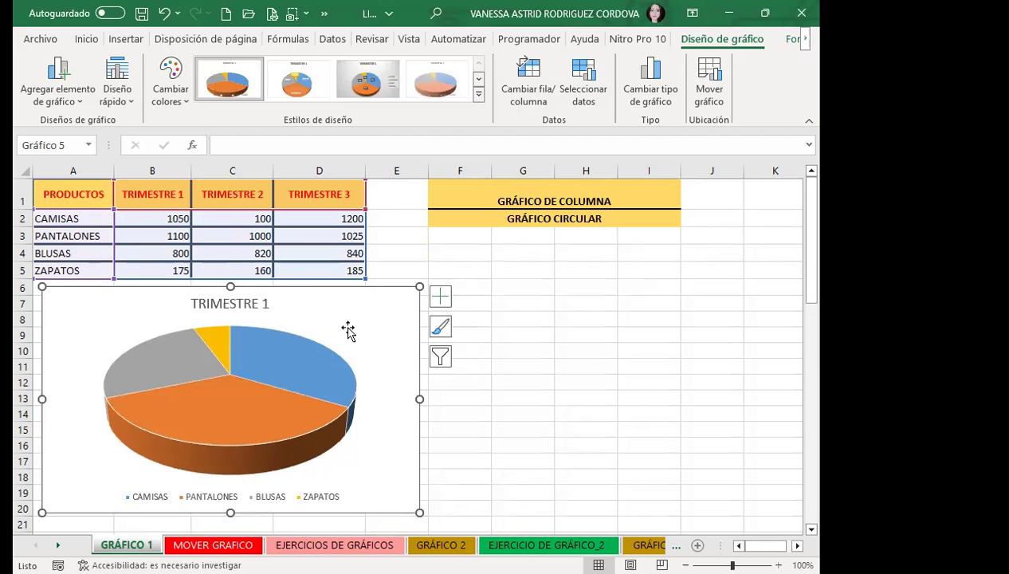
- Apply Quick Layout 6 for percentage labels and a right-side legend
click(117, 91)
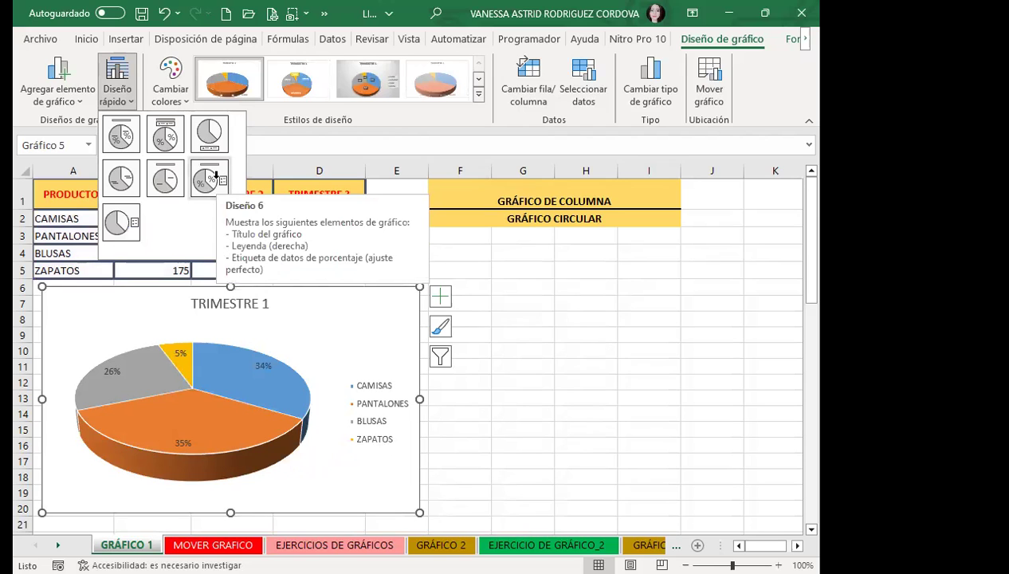
click(215, 175)
scroll(191, 379, down, 2)
scroll(239, 358, up, 3)
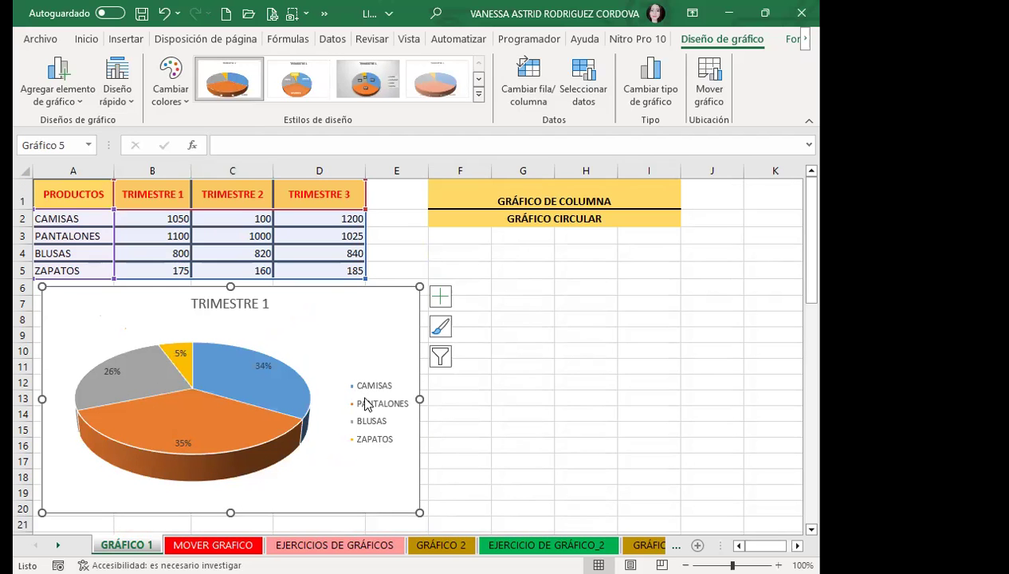
- Make the legend text bold and larger
click(355, 399)
click(86, 39)
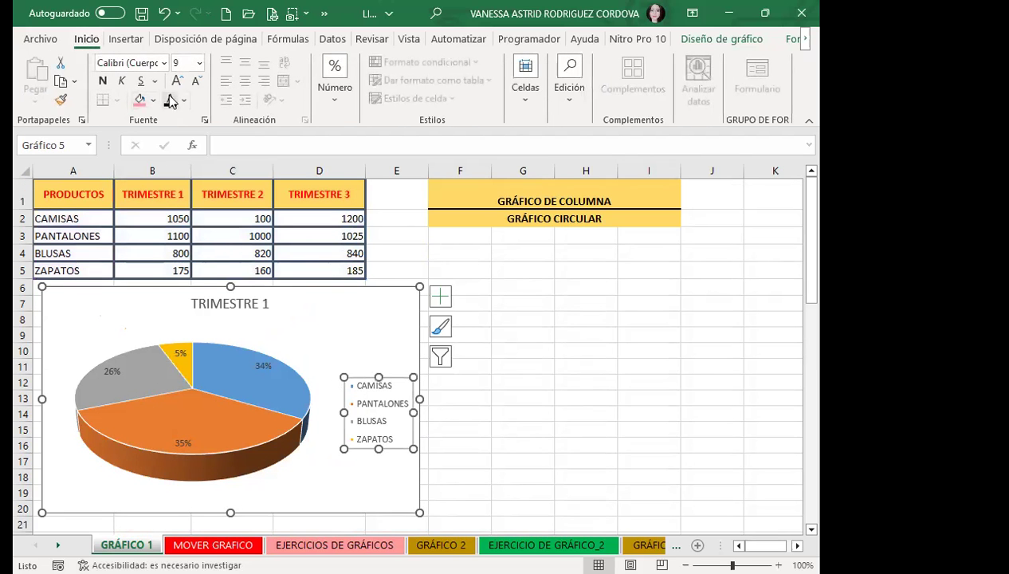
click(102, 81)
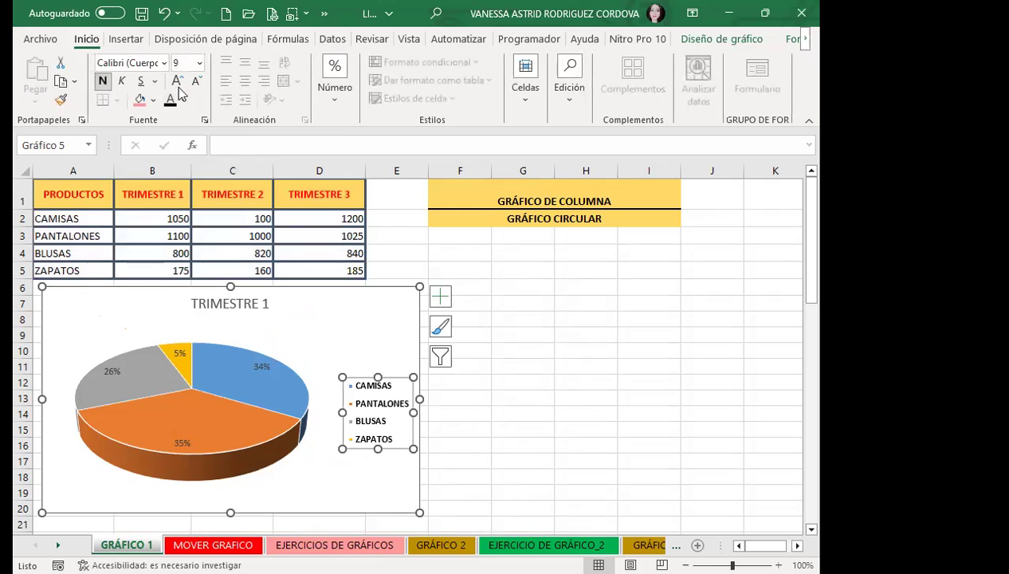
click(177, 83)
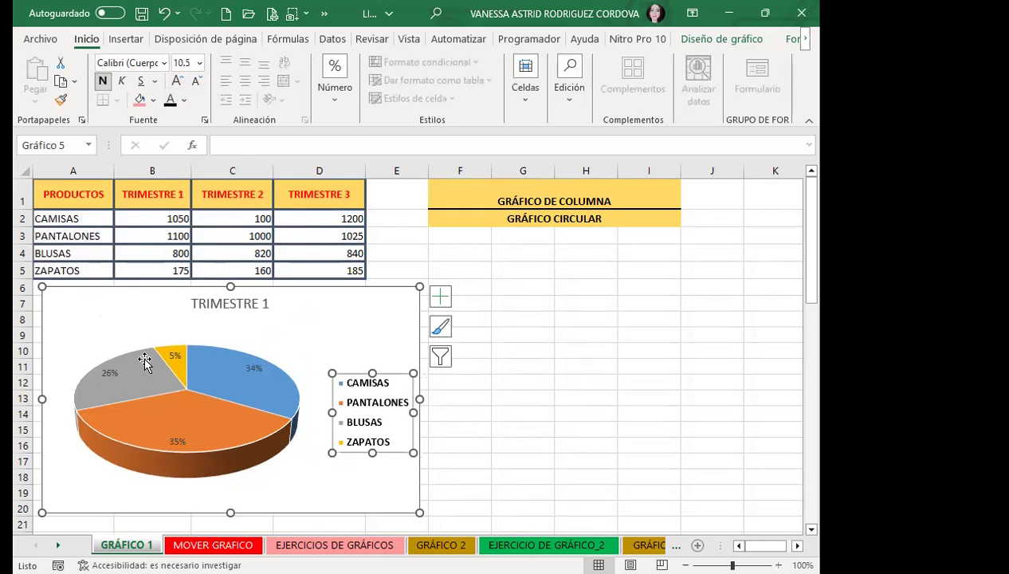
- Give the TRIMESTRE 1 title a pink fill, bold text and 18 pt size
click(228, 312)
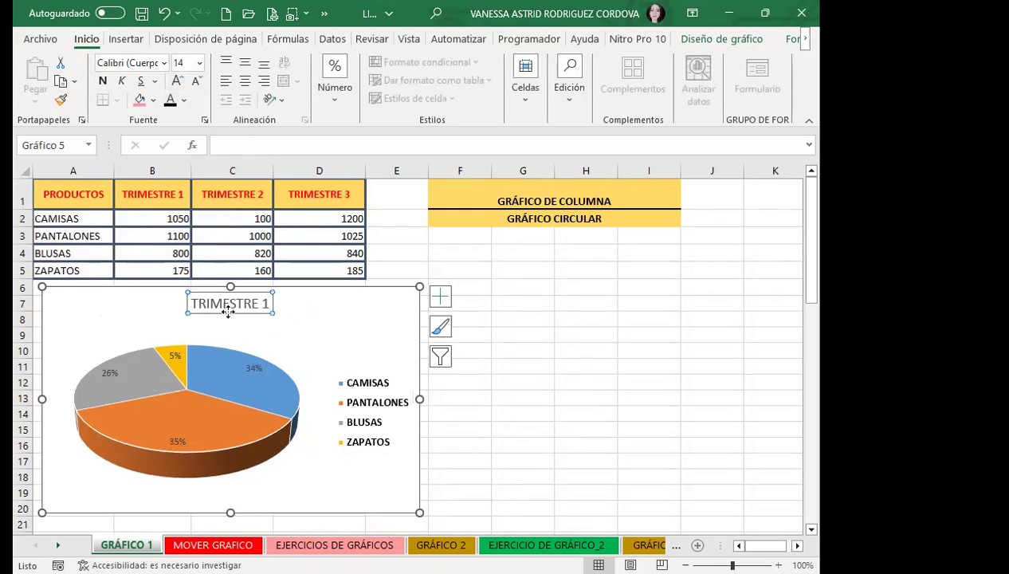
click(138, 99)
click(103, 82)
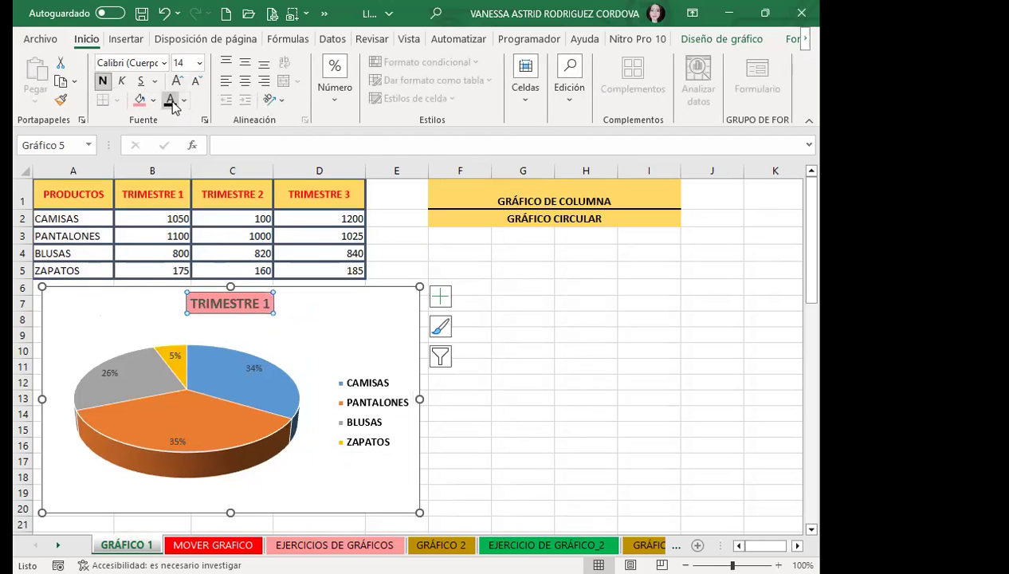
click(175, 82)
click(175, 82)
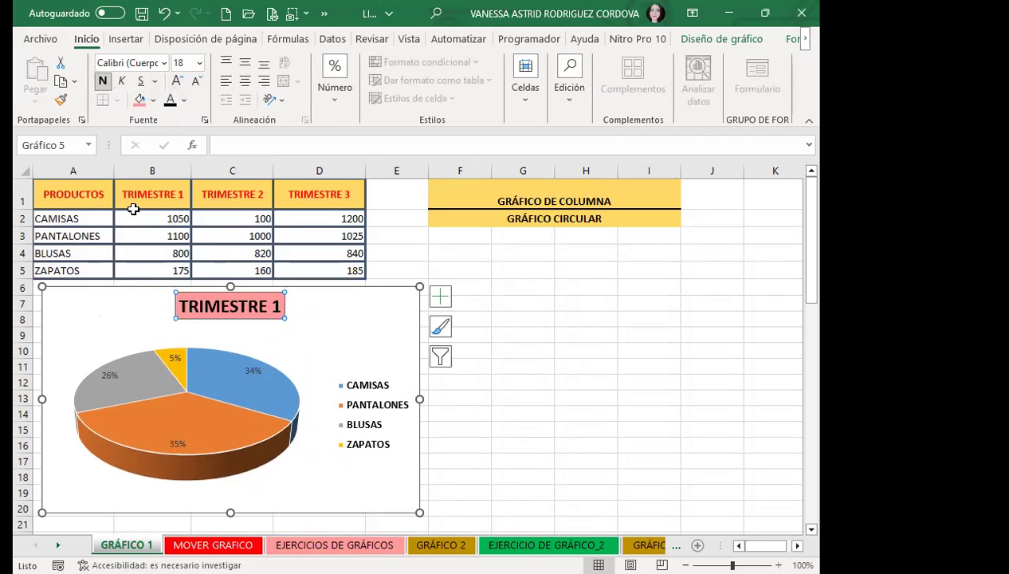
click(350, 316)
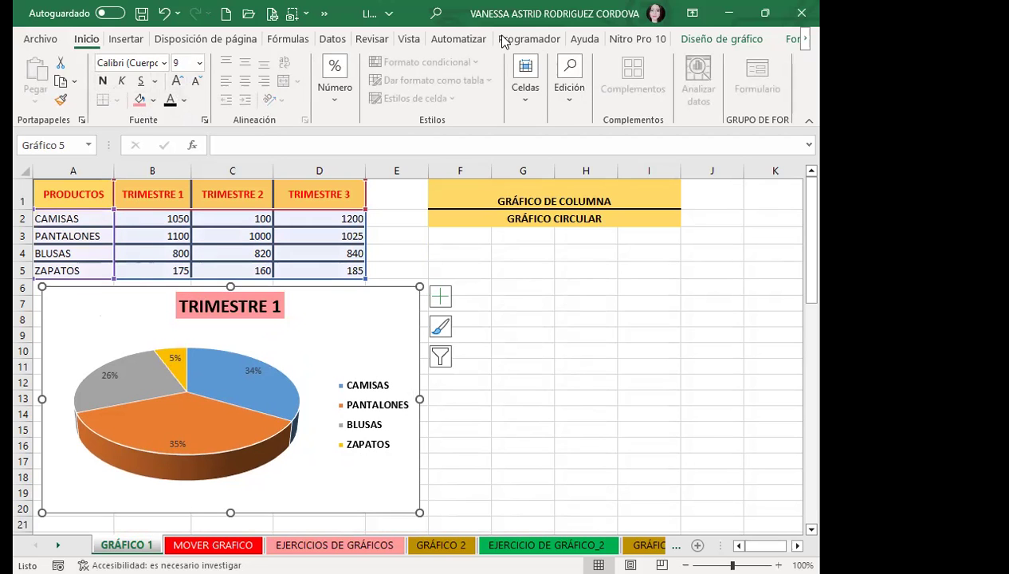
- Recolour the pie slices with a warmer colour palette, leaving the chart style unchanged
click(722, 38)
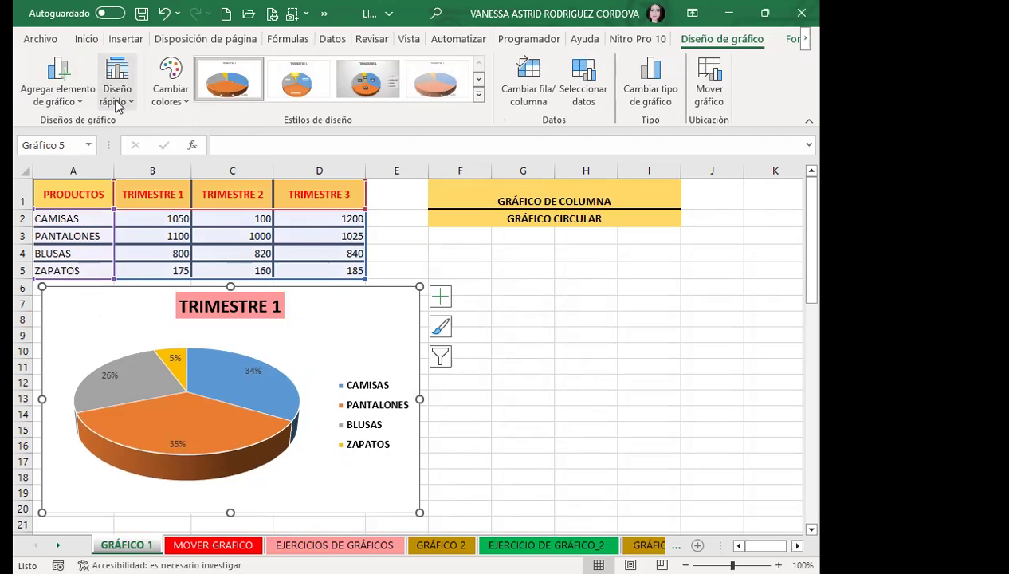
click(171, 94)
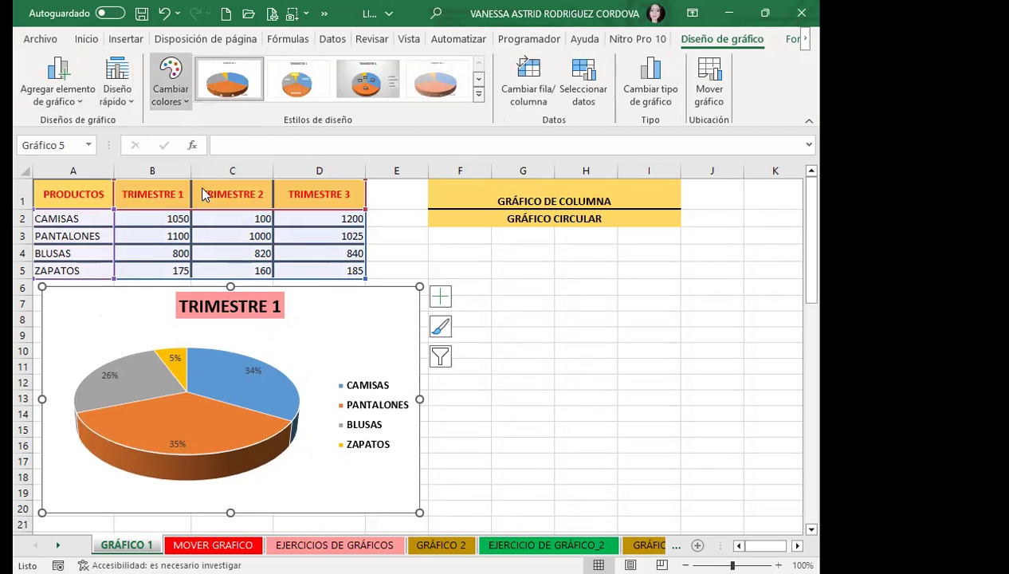
click(196, 194)
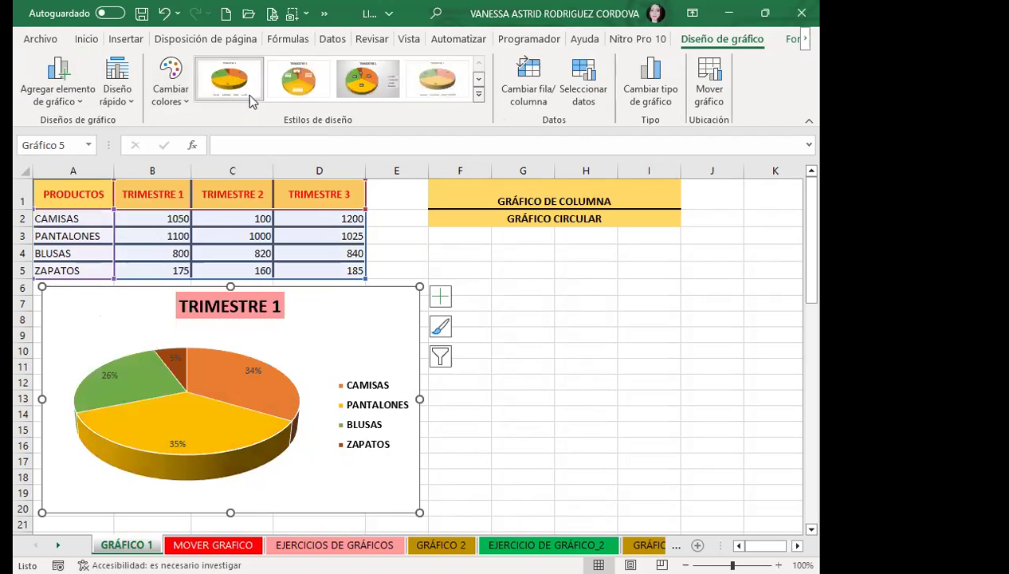
click(478, 95)
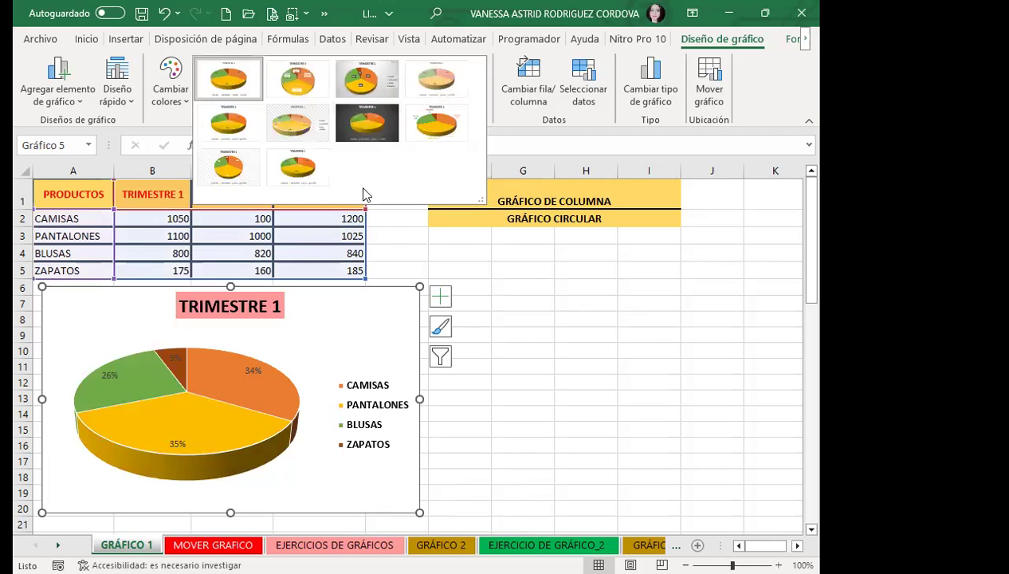
click(527, 275)
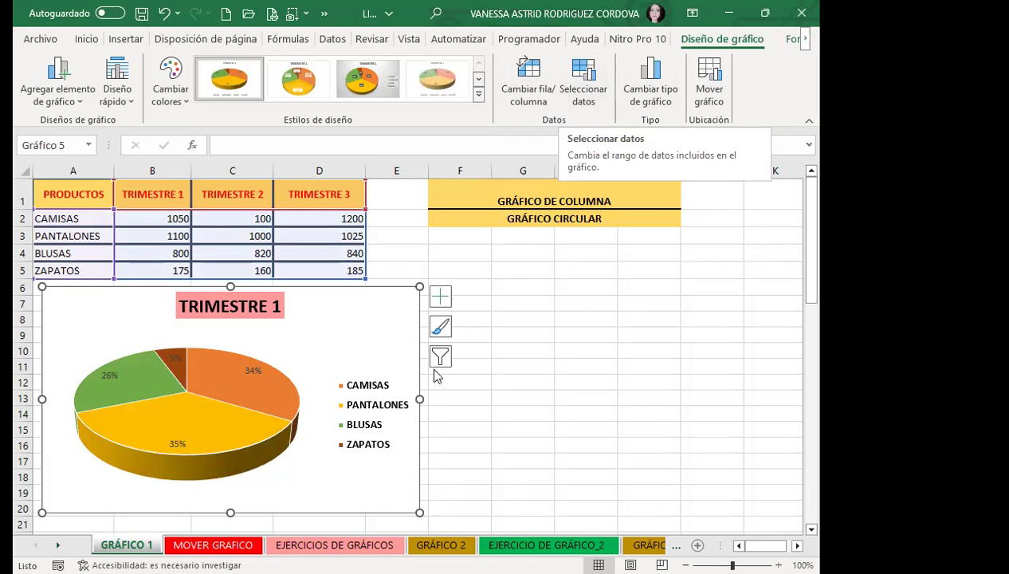
scroll(428, 434, down, 1)
scroll(406, 447, down, 6)
scroll(409, 378, up, 4)
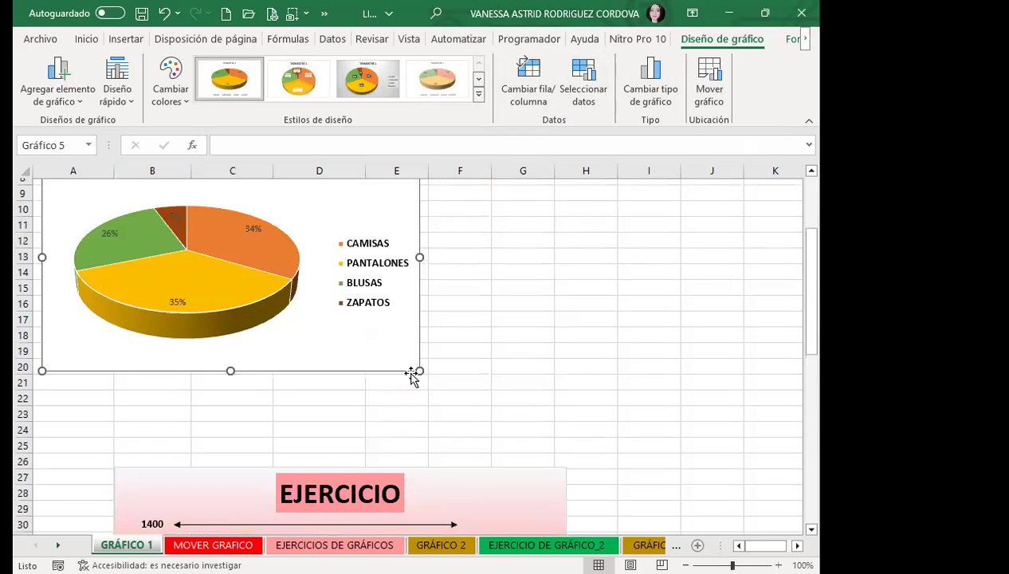
scroll(412, 371, up, 3)
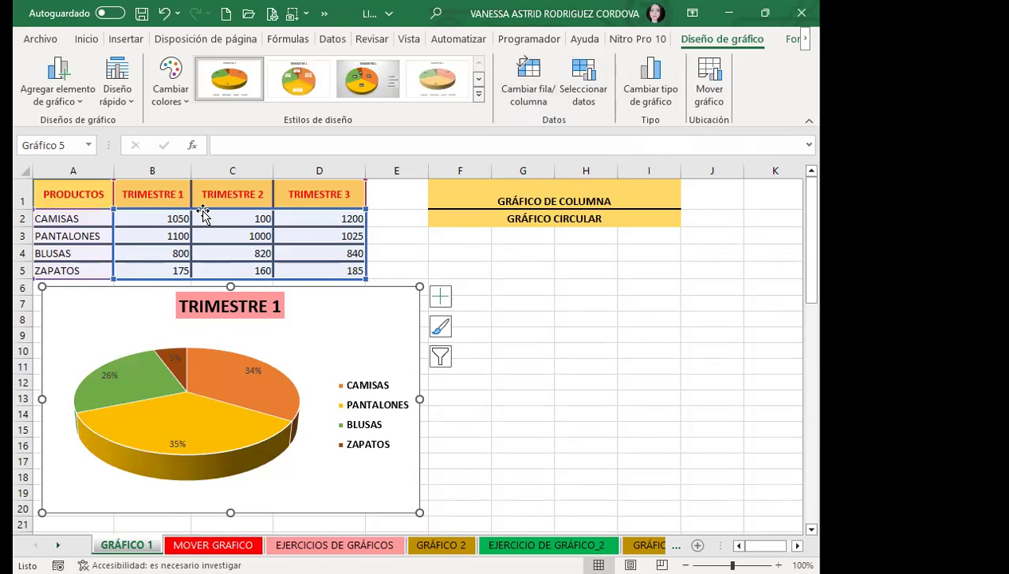
- Switch row/column back and forth, ending on TRIMESTRE 1 split by product
click(523, 80)
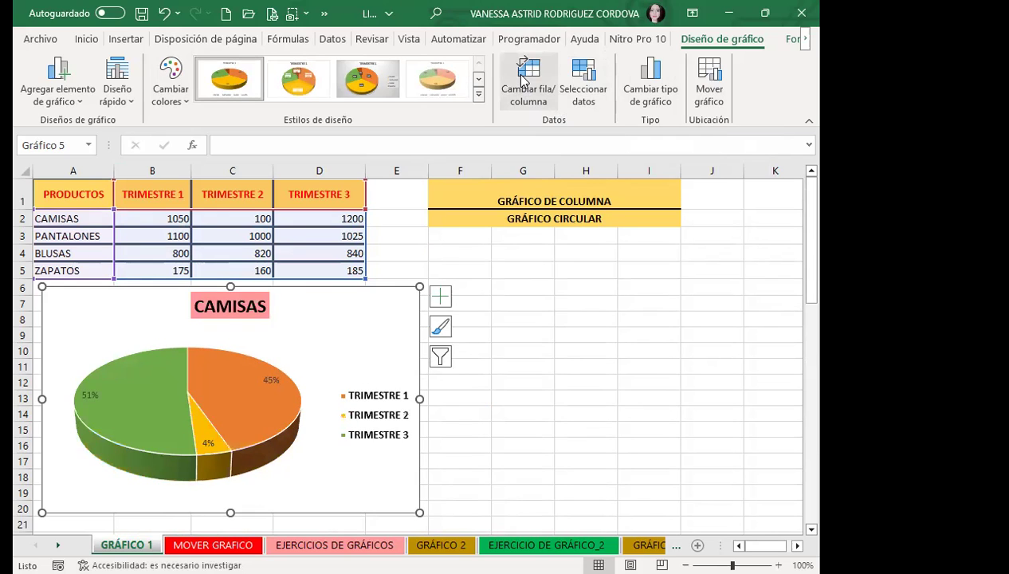
click(523, 79)
click(523, 79)
click(524, 79)
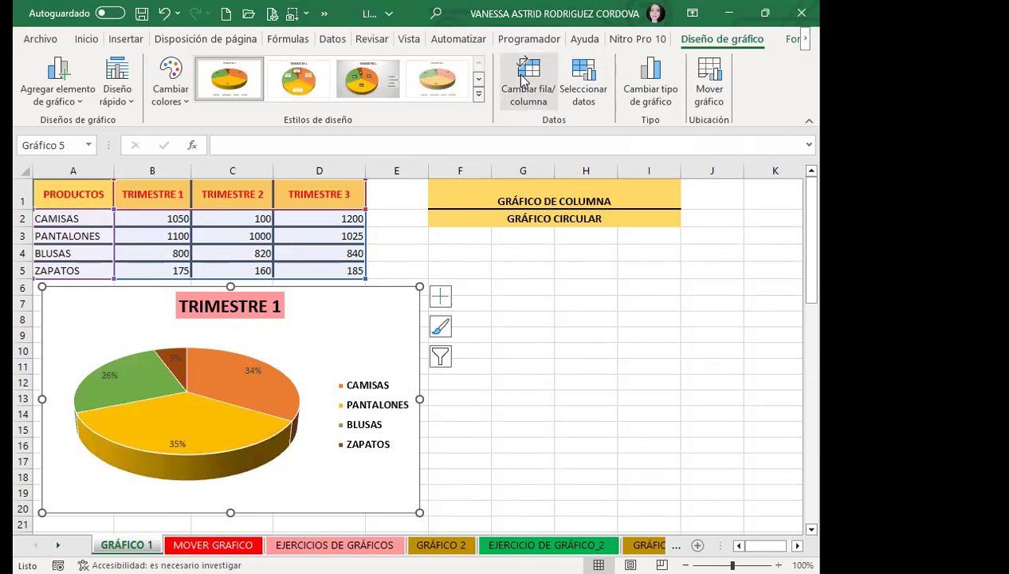
click(584, 75)
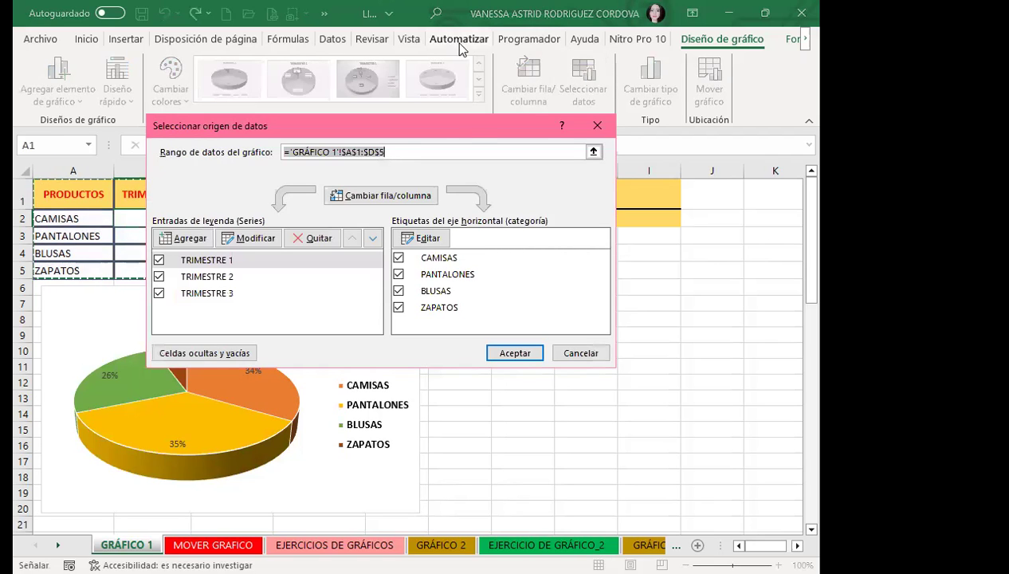
drag(470, 130, 660, 129)
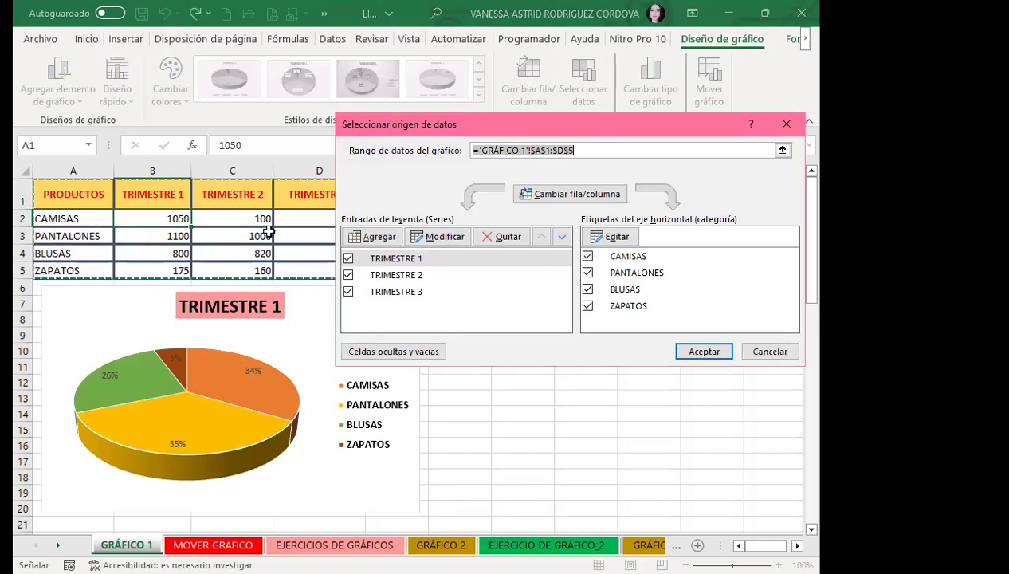
click(347, 275)
click(348, 258)
click(704, 355)
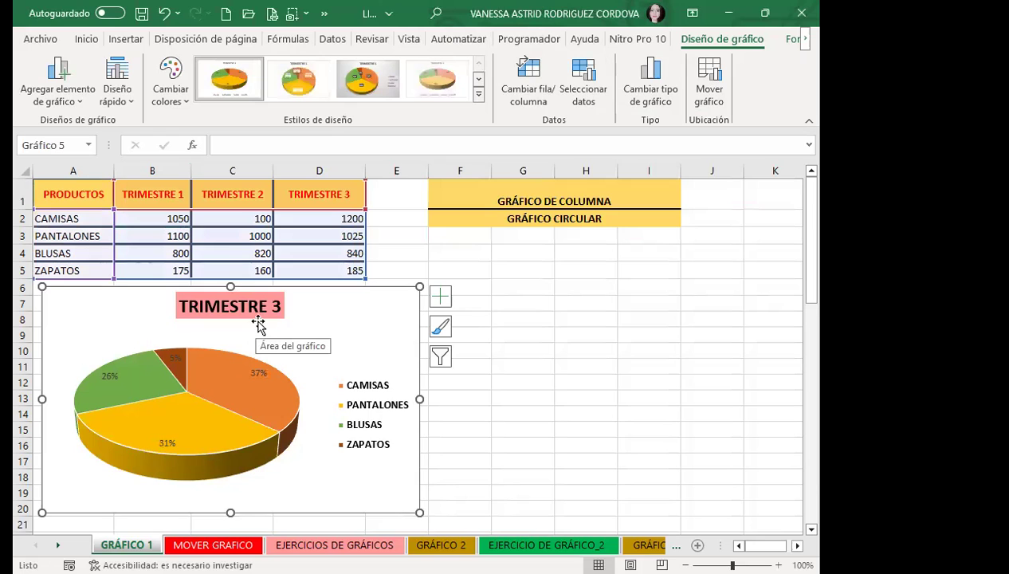
click(597, 77)
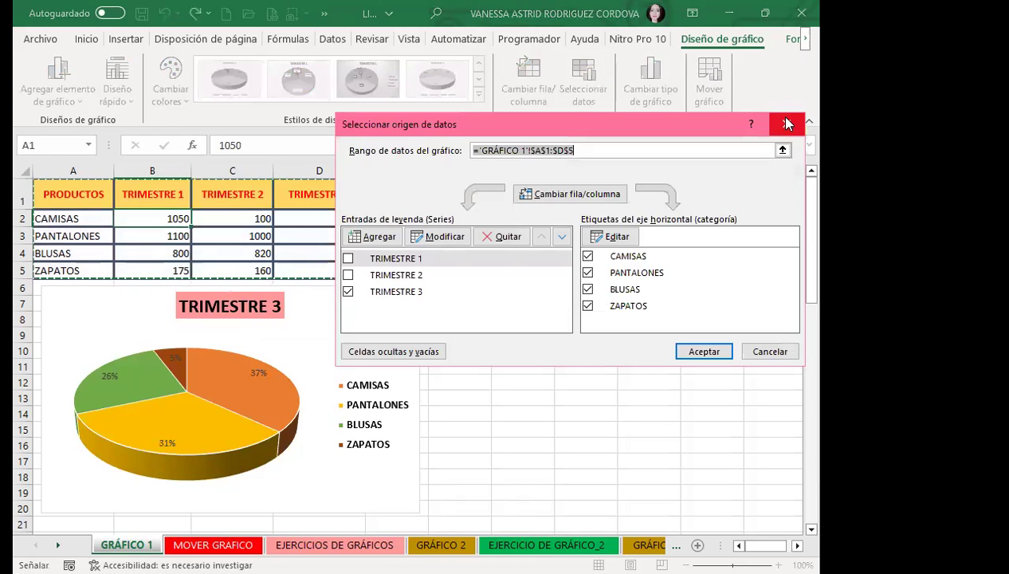
click(786, 124)
drag(80, 194, 81, 266)
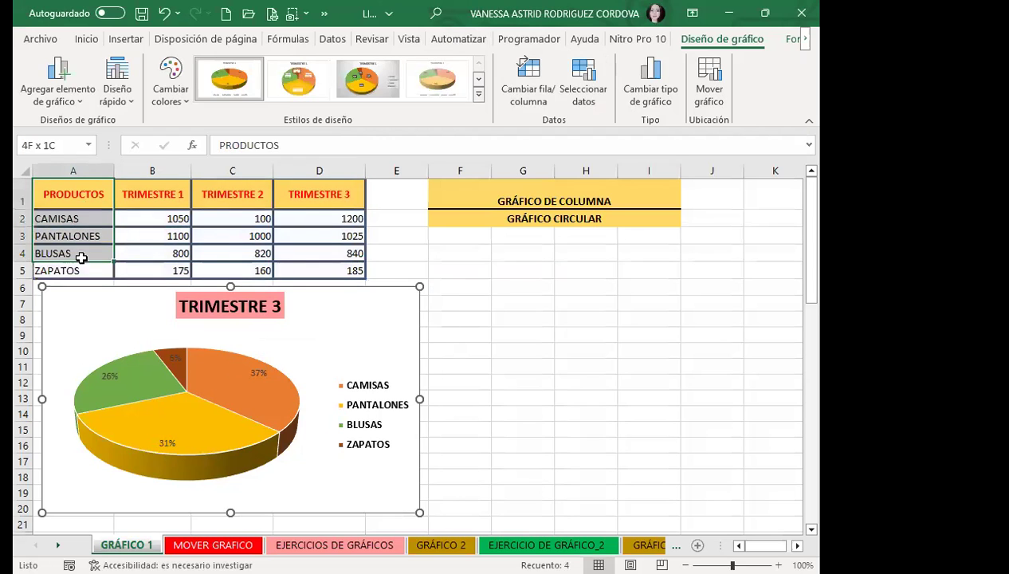
ctrl+drag(317, 194, 326, 280)
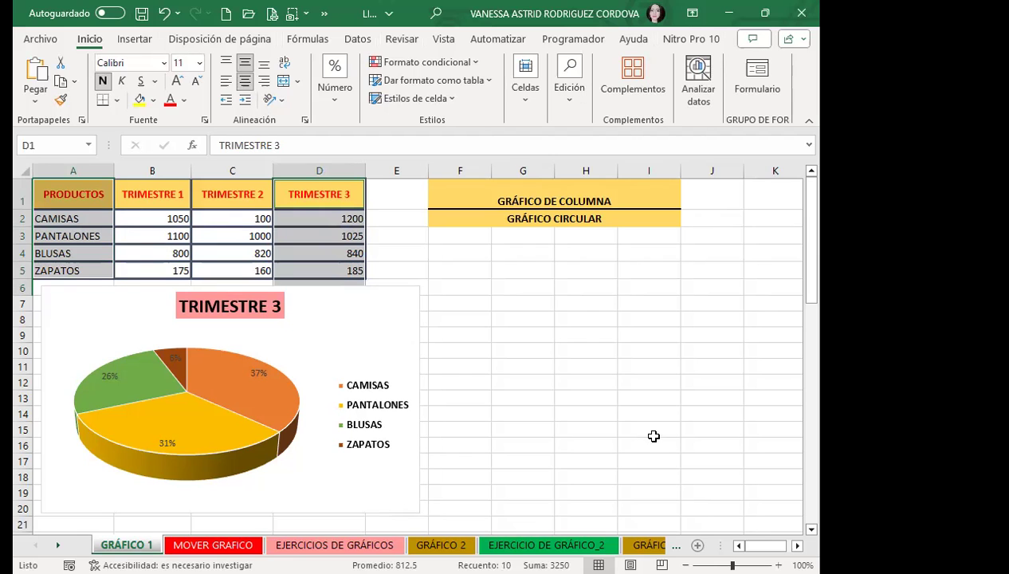
click(333, 285)
click(700, 39)
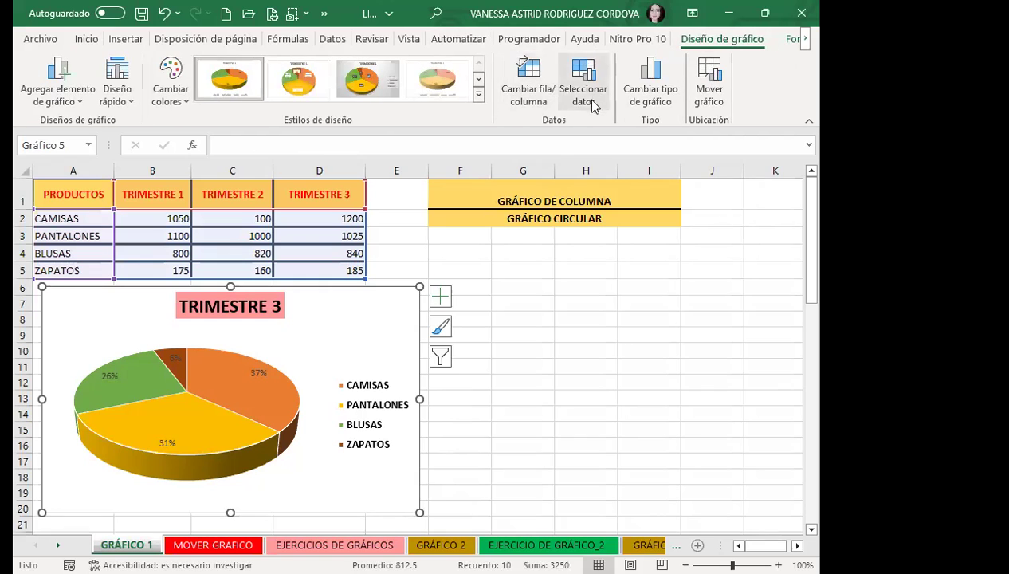
click(592, 80)
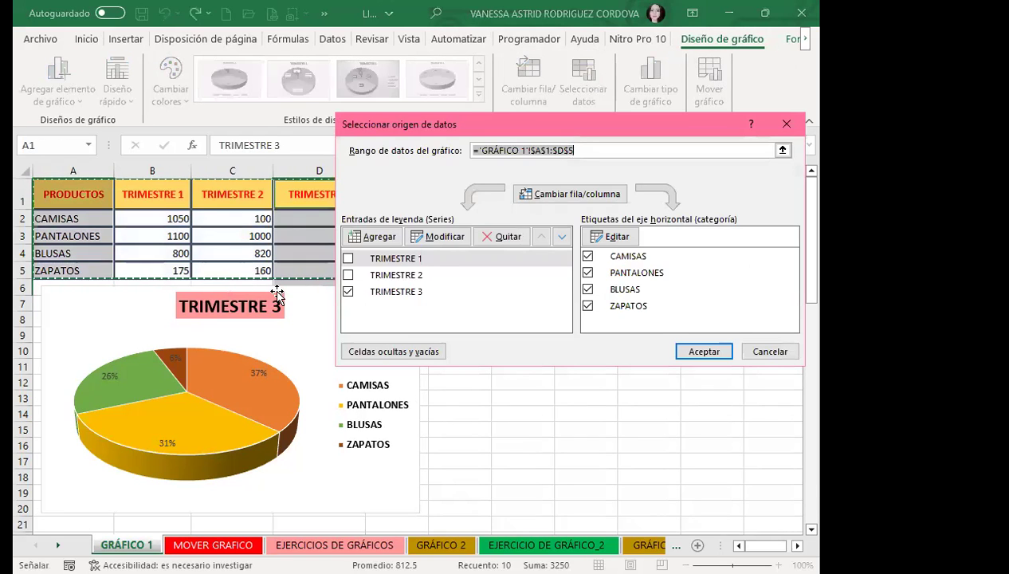
mouse_move(284, 440)
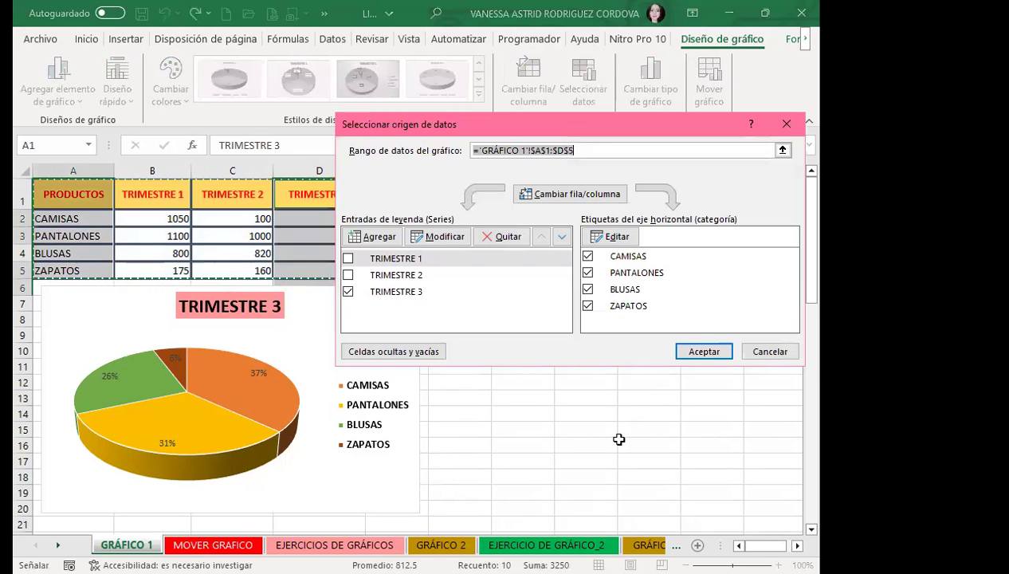
click(348, 291)
click(348, 274)
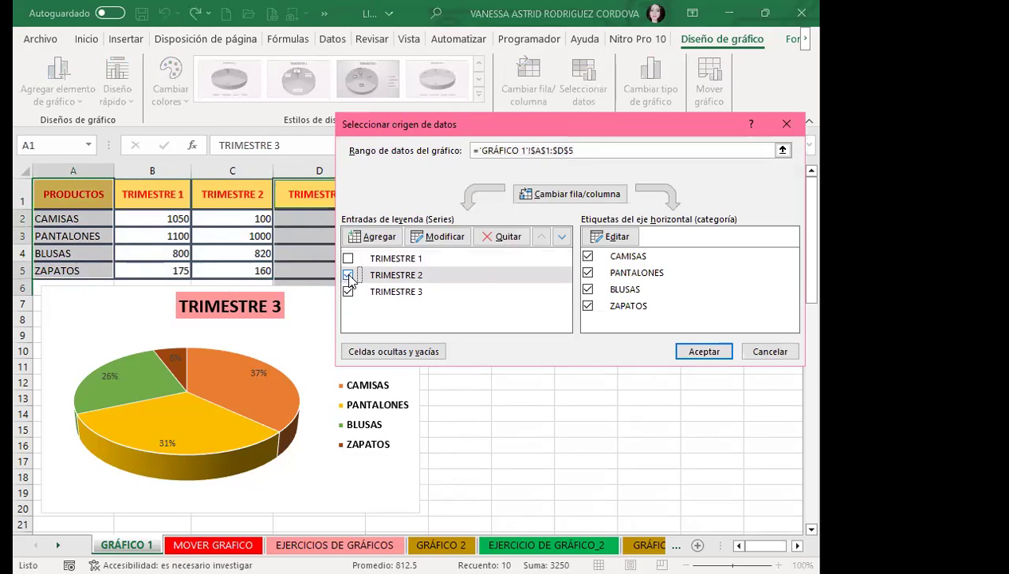
click(352, 291)
click(702, 354)
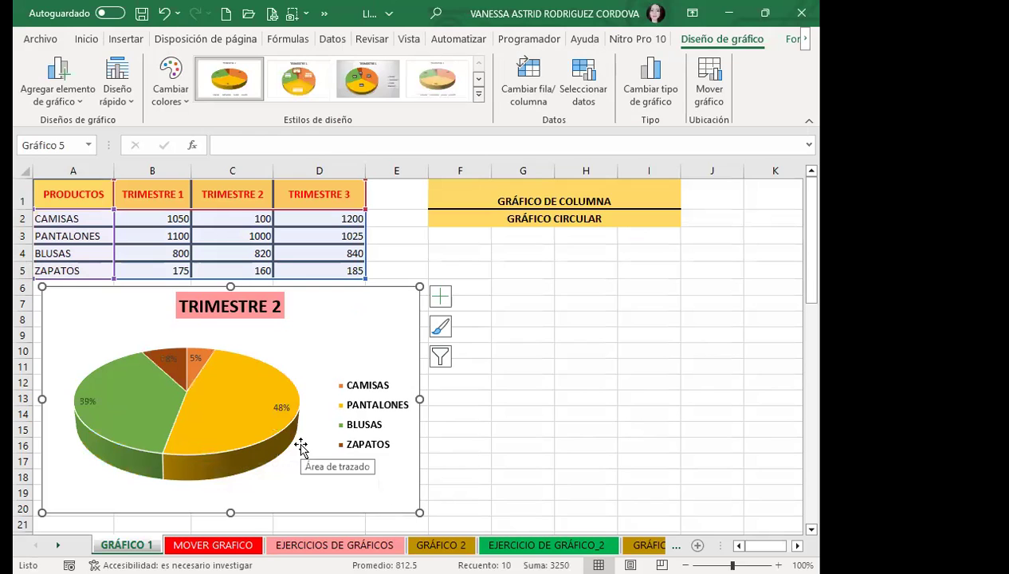
click(590, 94)
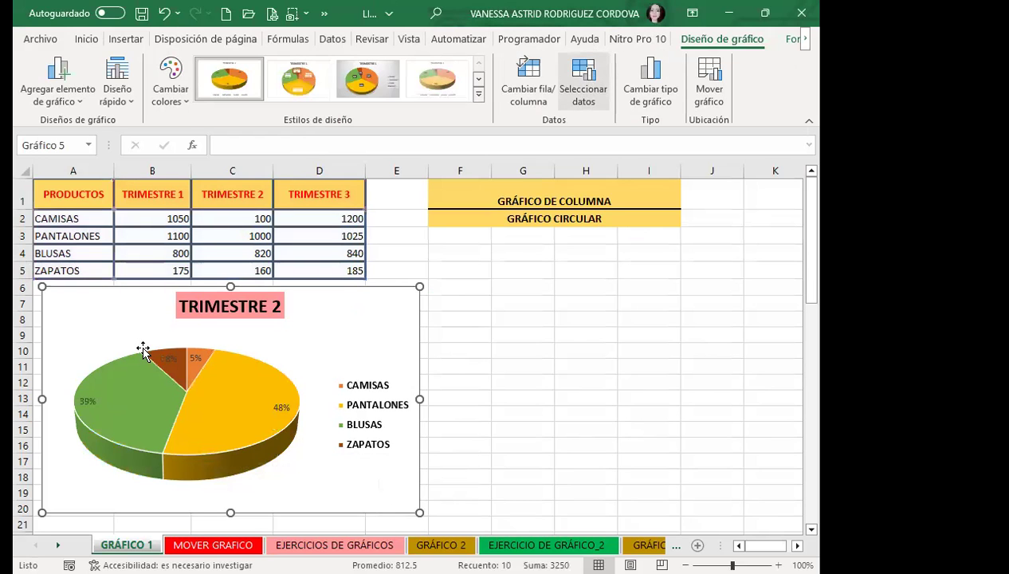
click(348, 259)
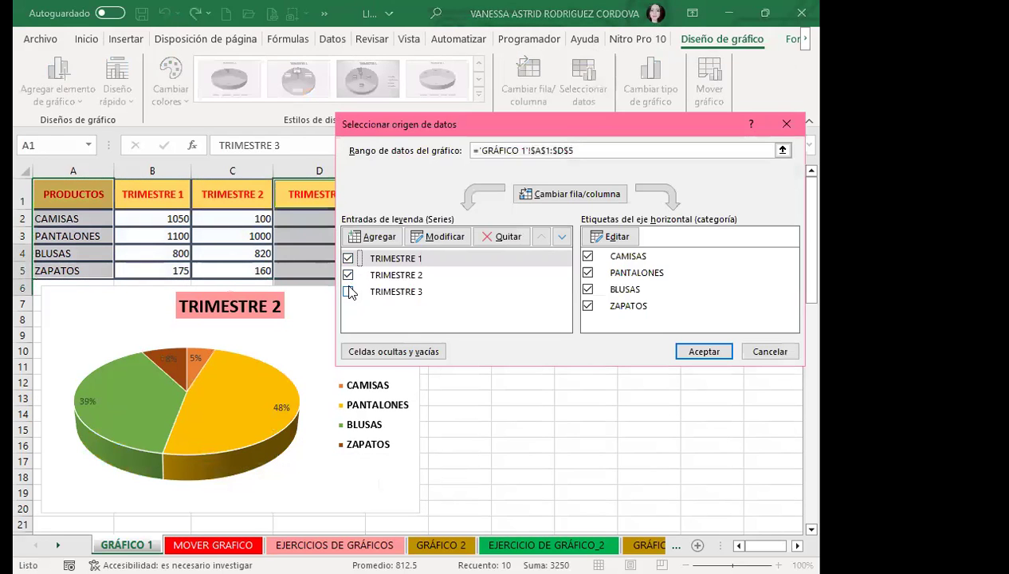
click(349, 291)
click(705, 353)
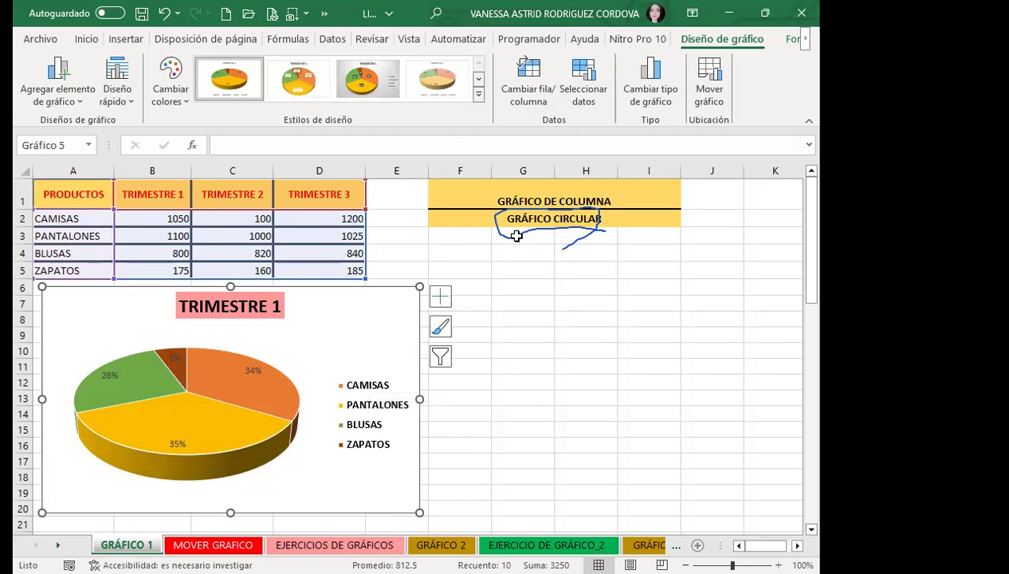
- Fill the chart area background with a picture texture
scroll(358, 345, down, 3)
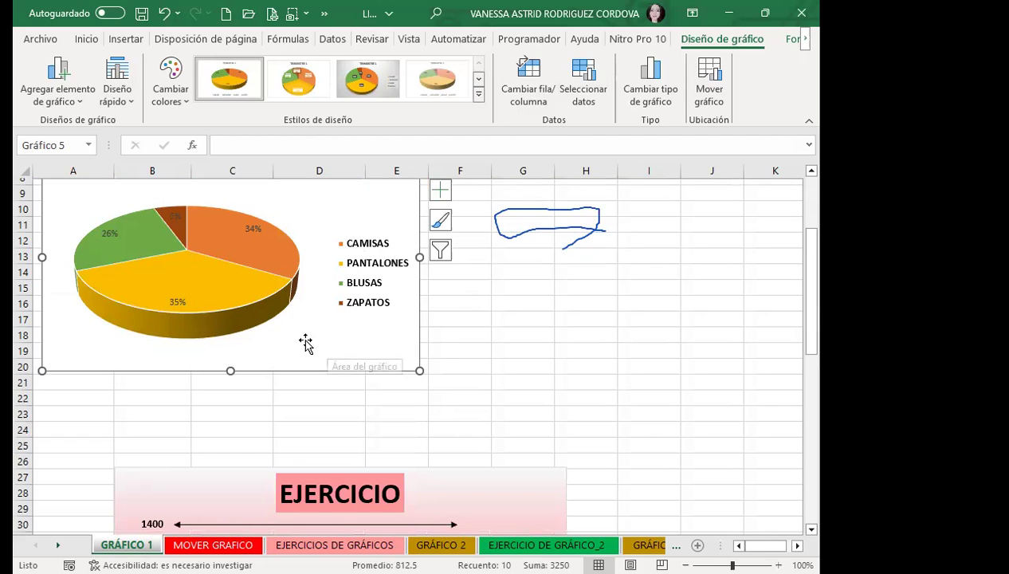
scroll(311, 339, up, 3)
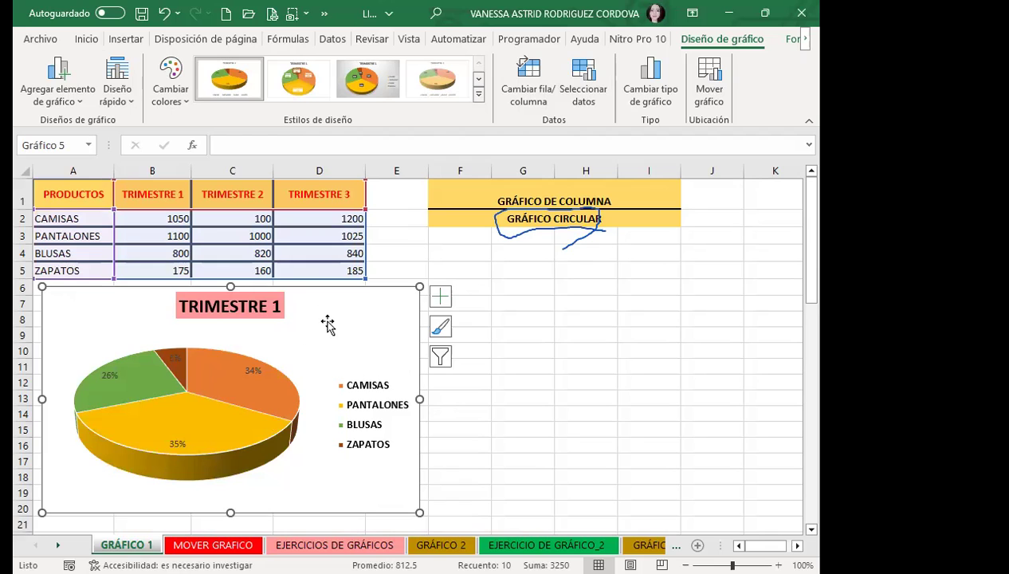
double_click(292, 303)
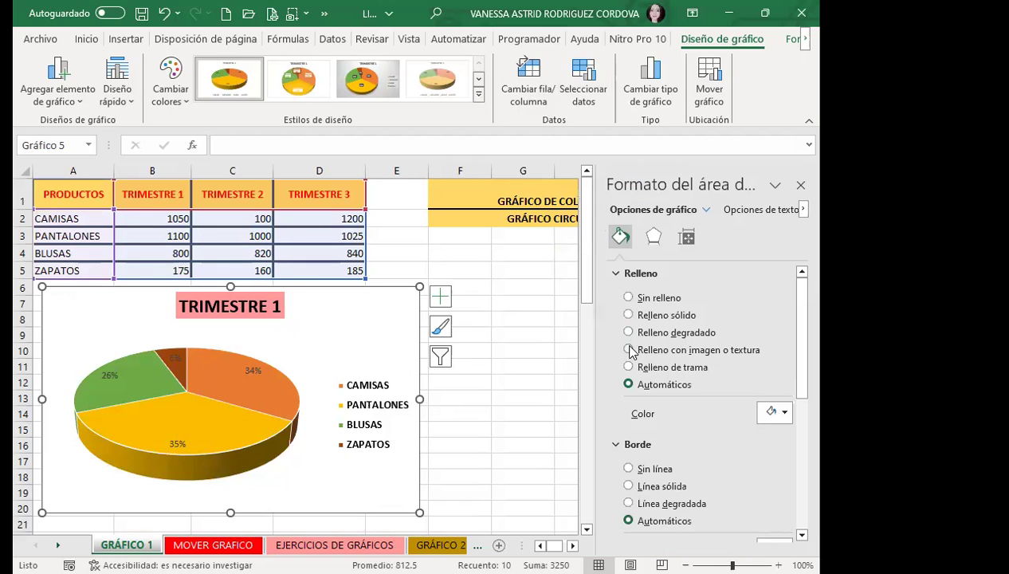
click(629, 350)
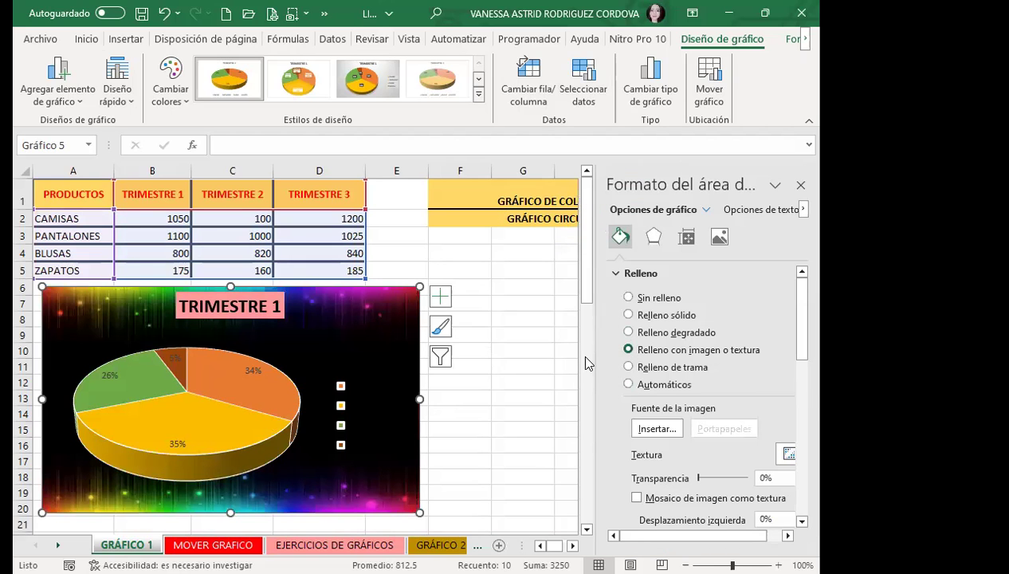
- Give the 34% CAMISAS slice a gradient fill
click(235, 394)
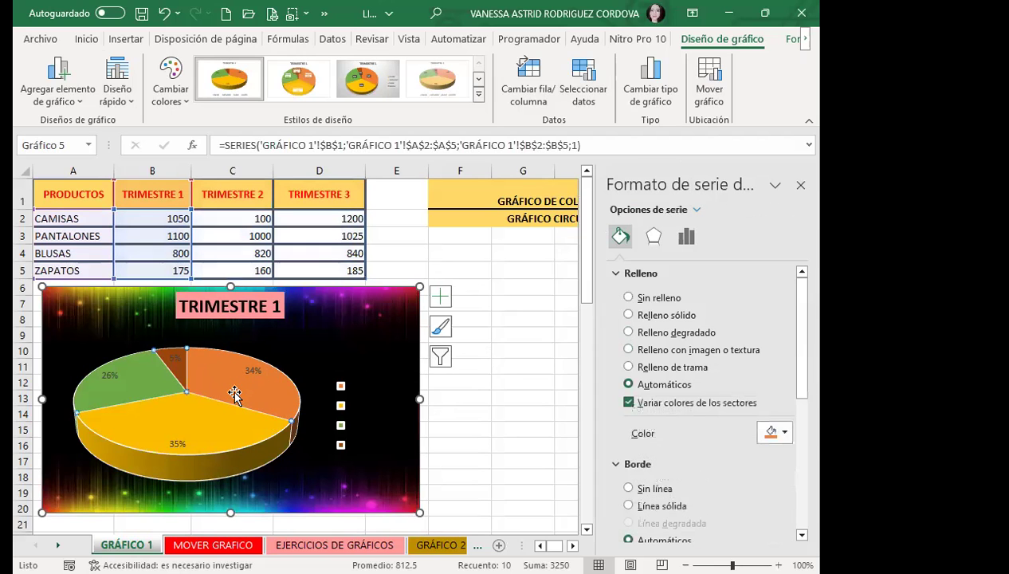
click(177, 442)
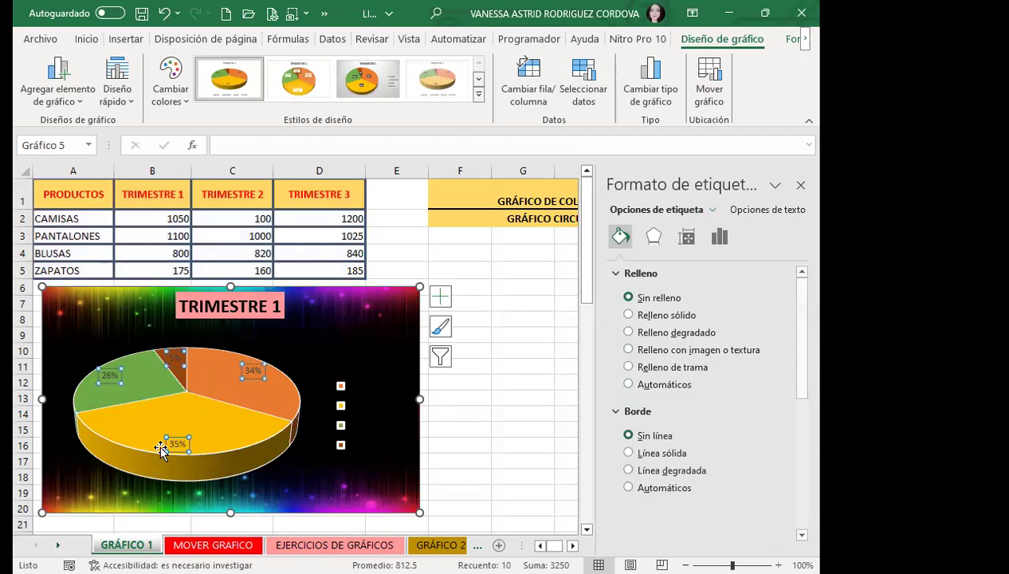
click(237, 456)
click(235, 450)
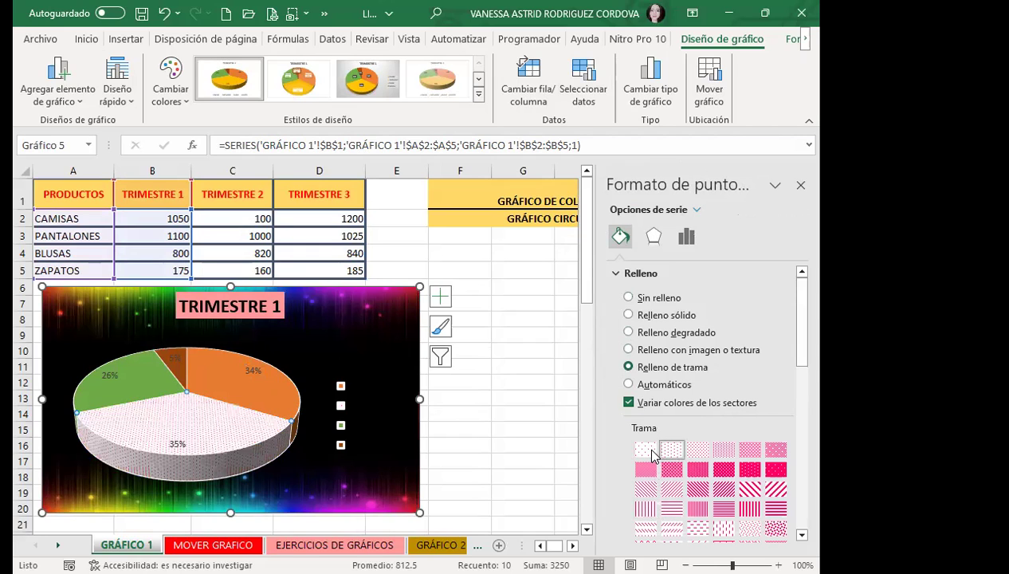
click(229, 374)
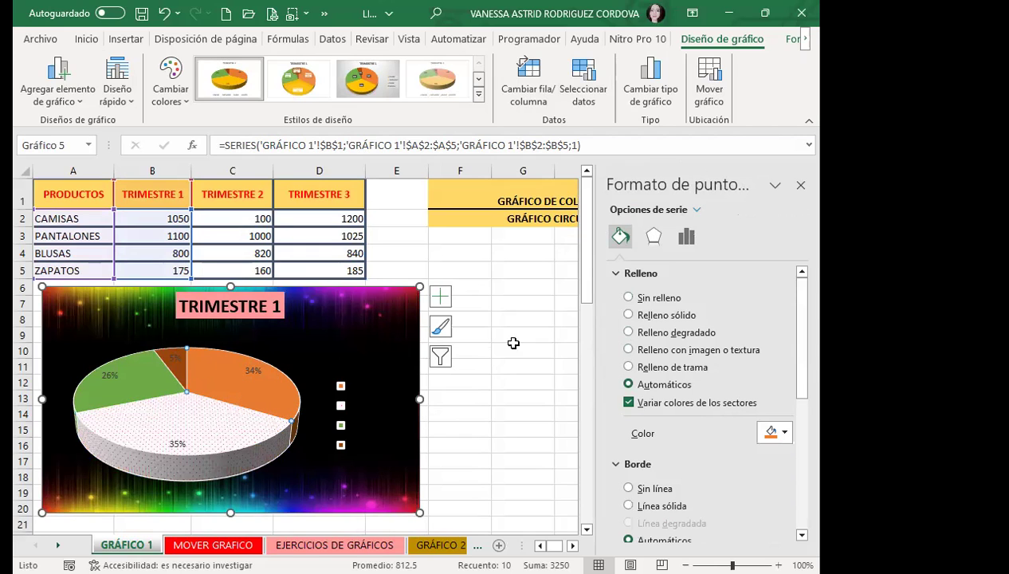
click(629, 332)
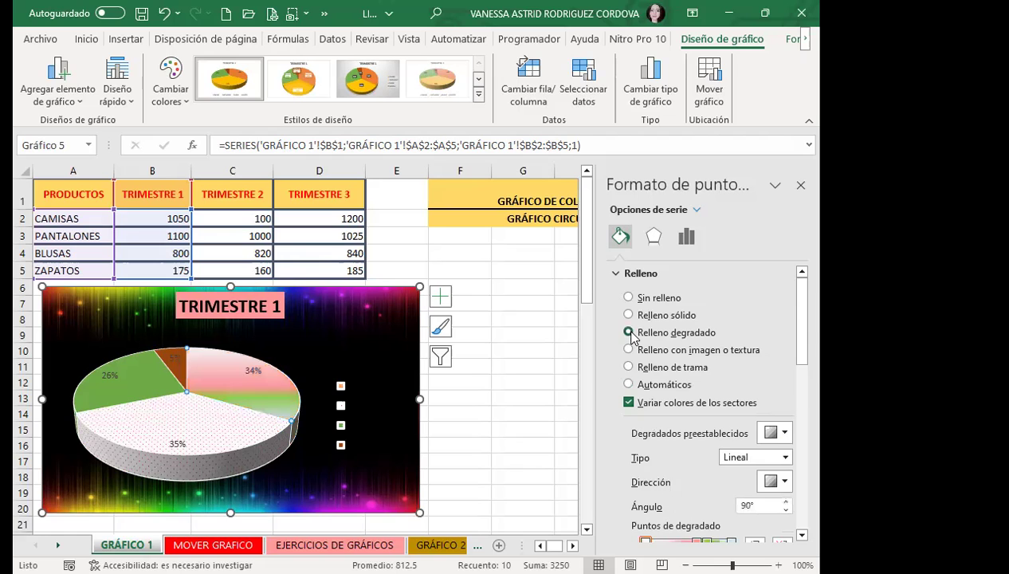
- Fill the BLUSAS slice with solid pink and close the formatting pane
click(174, 366)
click(140, 388)
click(139, 388)
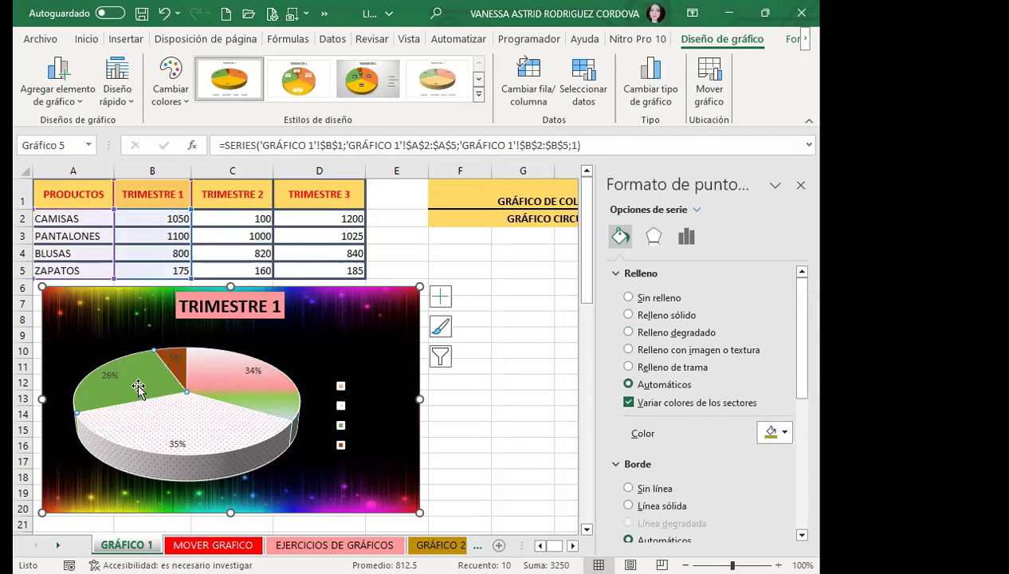
click(628, 315)
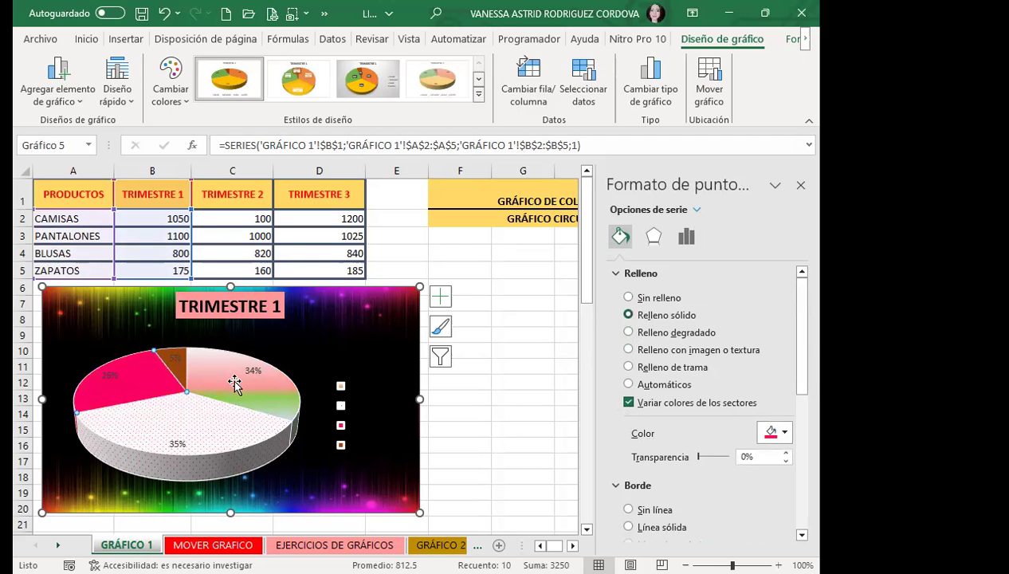
scroll(435, 396, down, 1)
scroll(447, 382, up, 1)
click(800, 185)
- Give the chart legend a pink background fill
scroll(357, 362, down, 2)
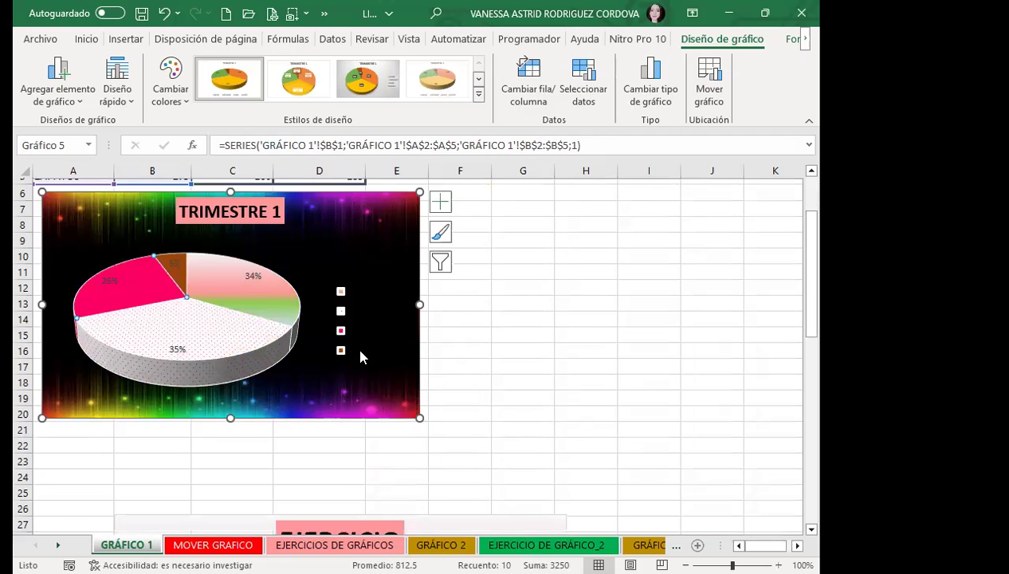
click(352, 341)
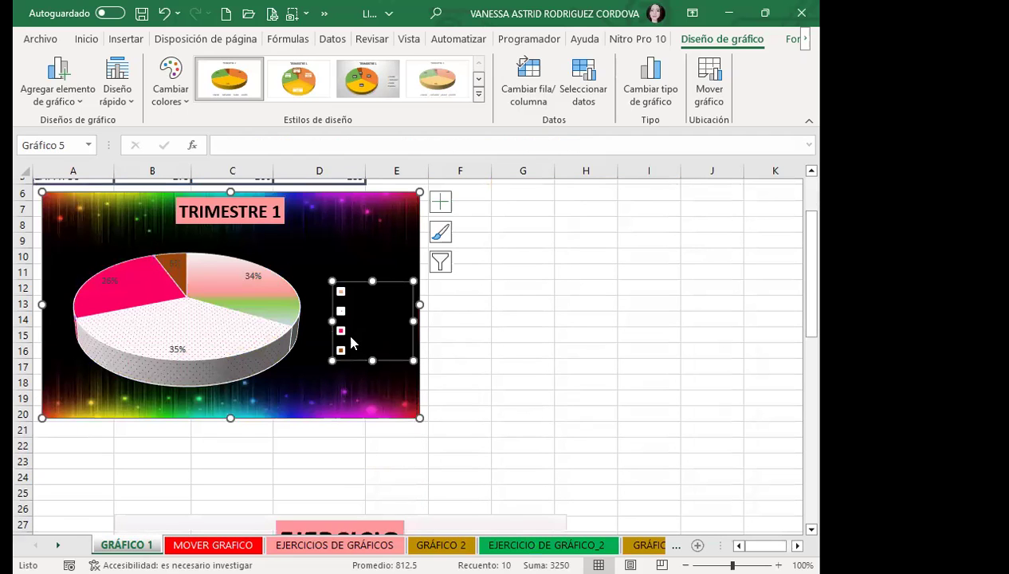
click(84, 39)
click(145, 101)
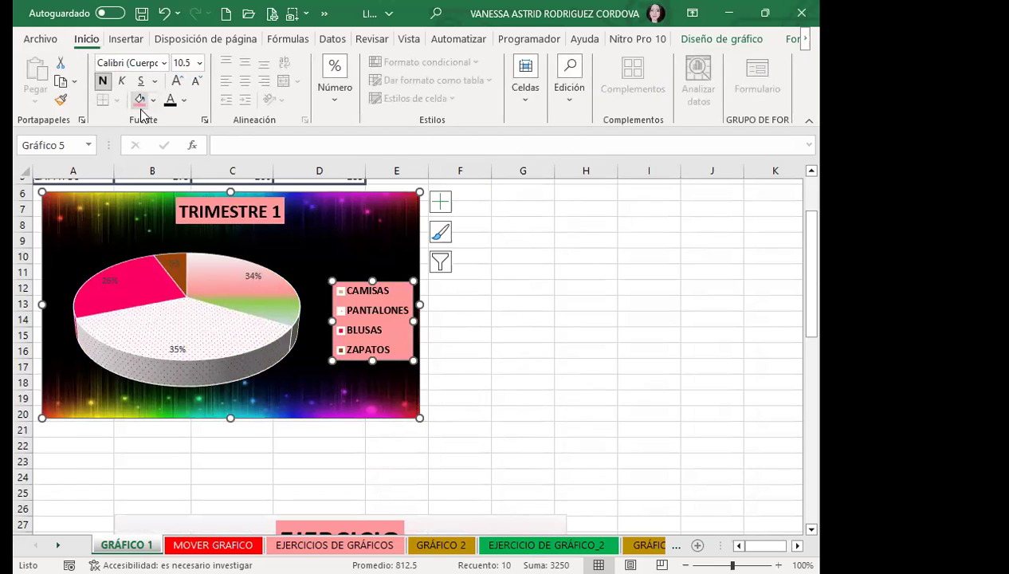
- Enlarge the percentage labels to size 10 and stretch the chart down to row 25
click(174, 352)
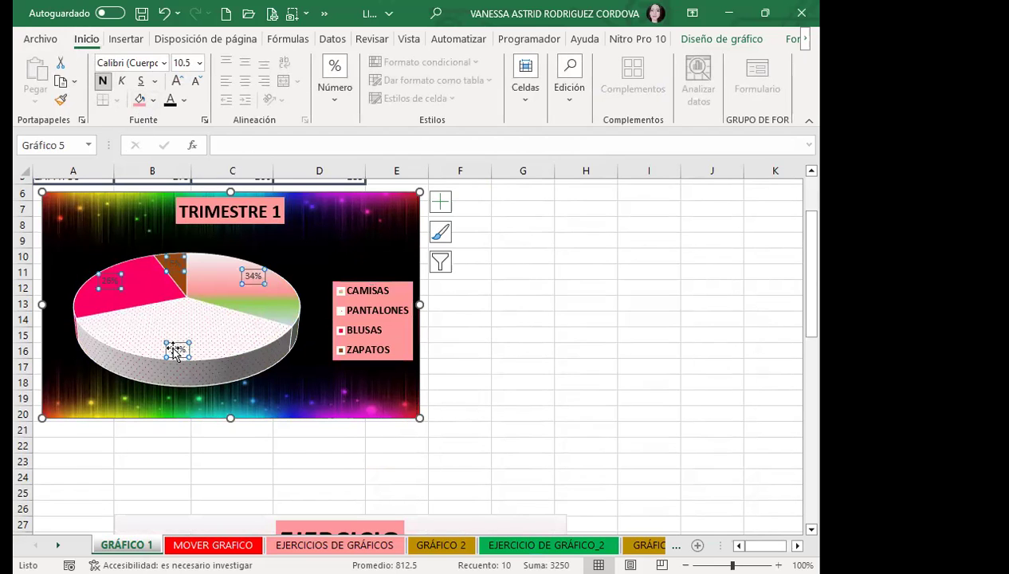
click(177, 80)
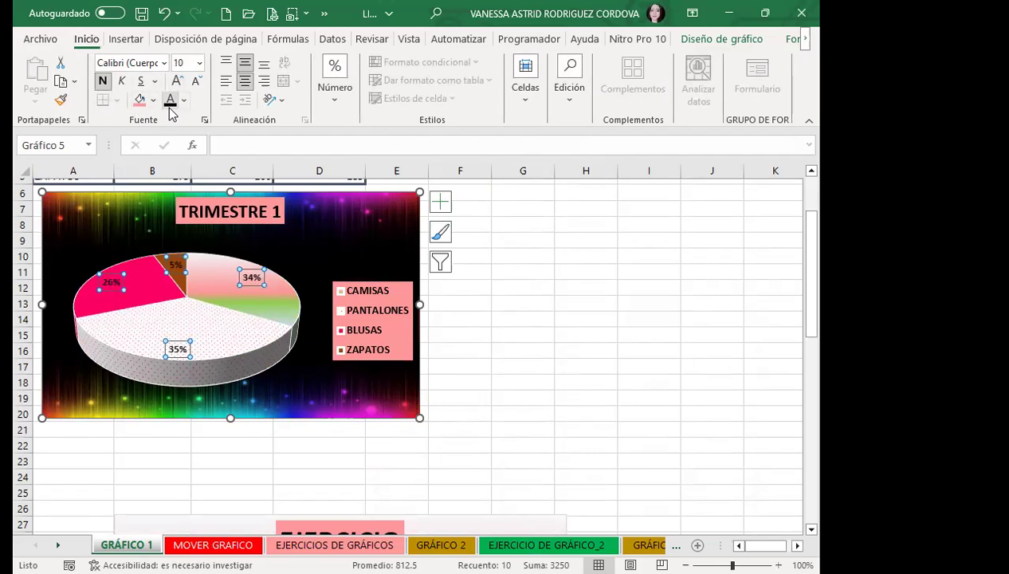
click(377, 229)
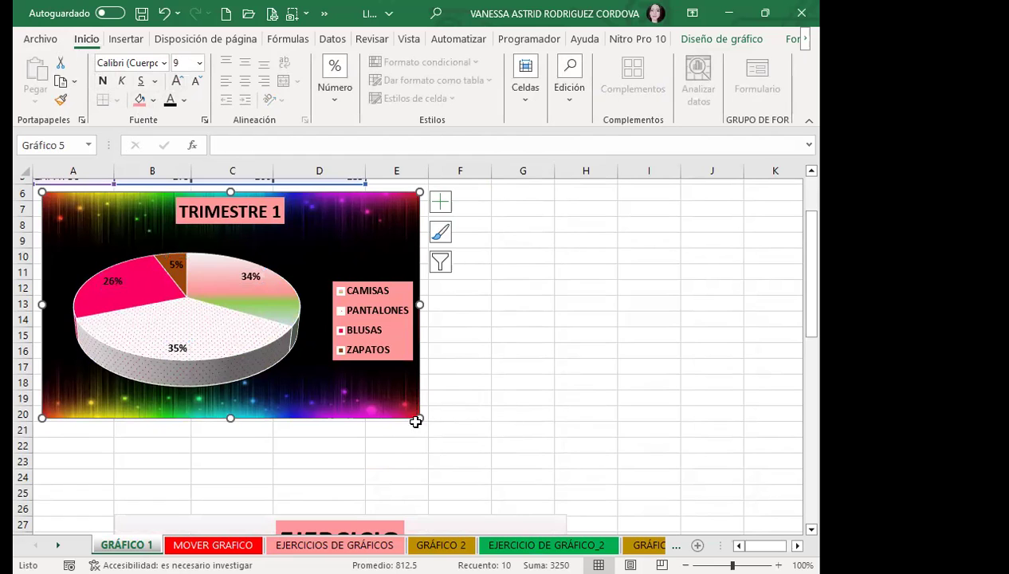
drag(420, 416, 431, 495)
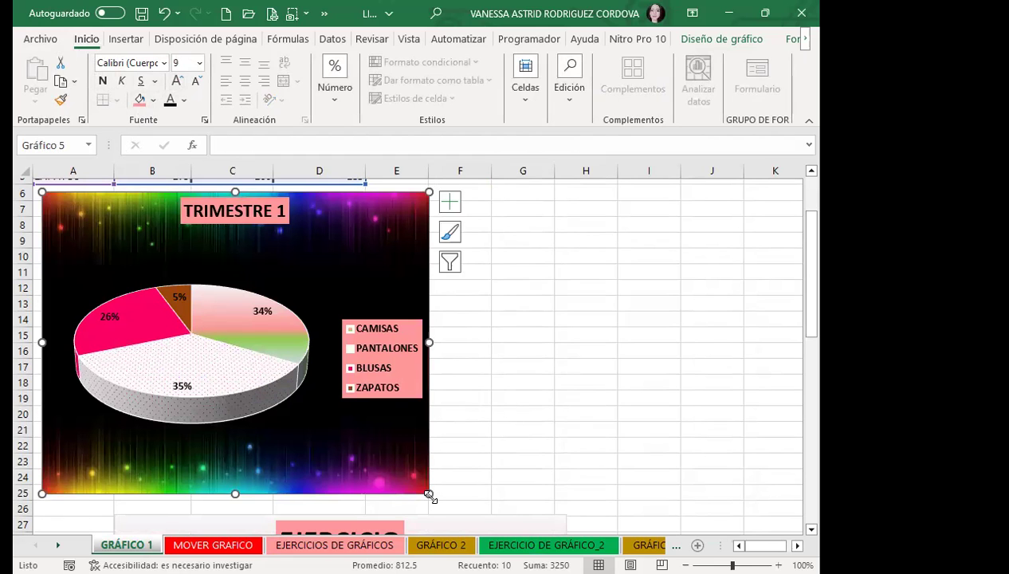
- Recolour the 5% ZAPATOS slice green, undoing a trial gradient fill on the series
double_click(178, 305)
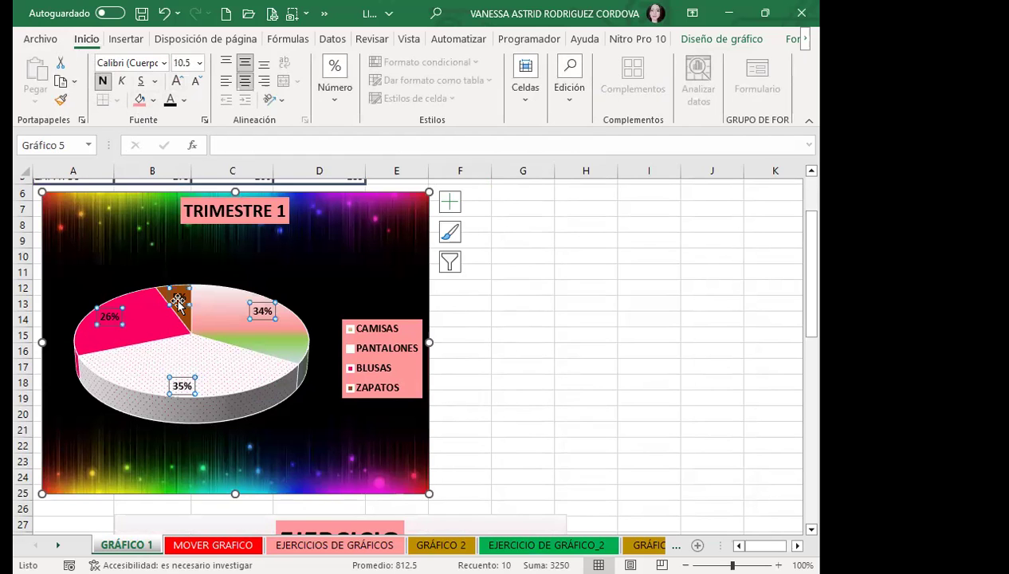
click(183, 314)
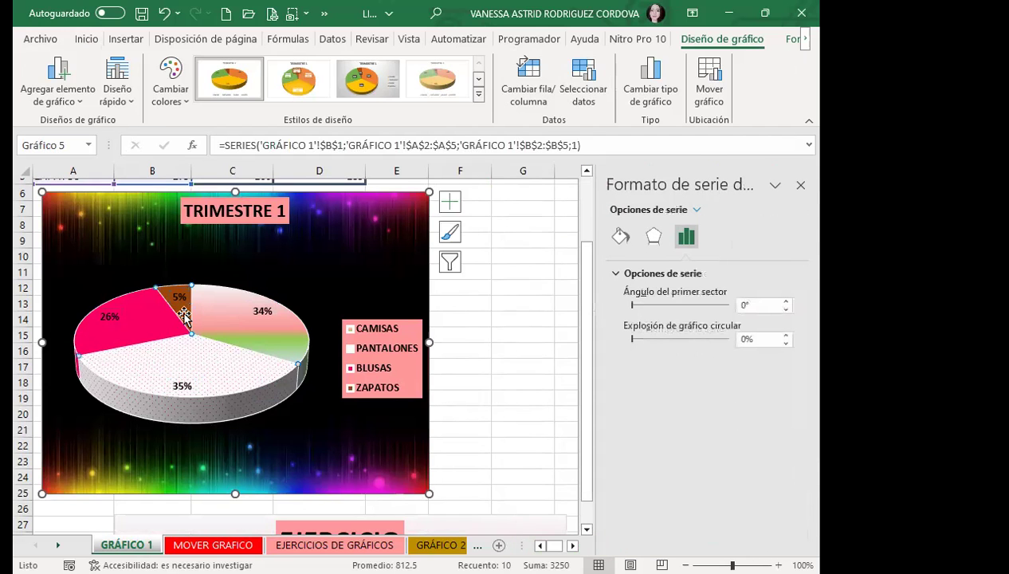
click(620, 236)
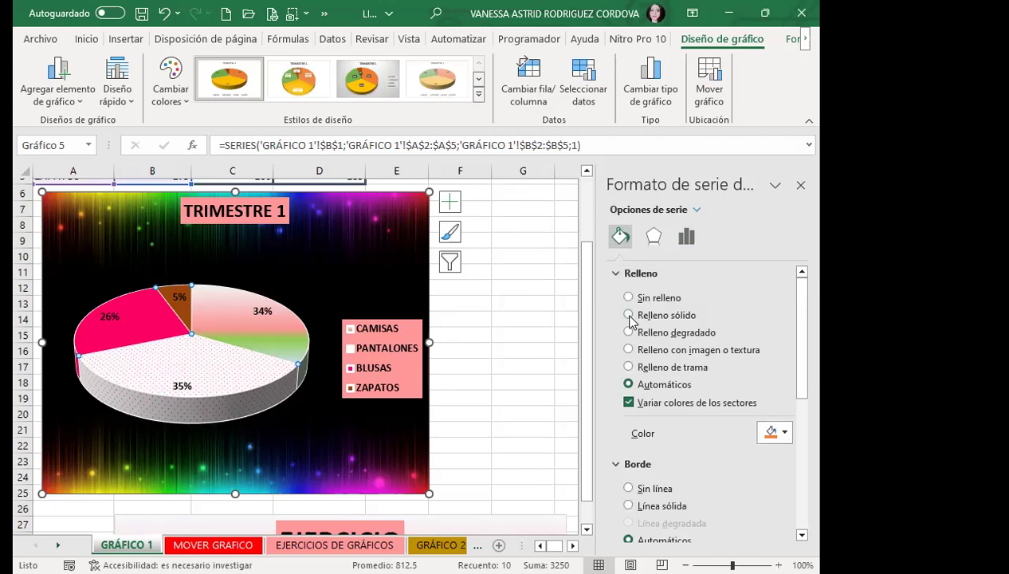
click(629, 332)
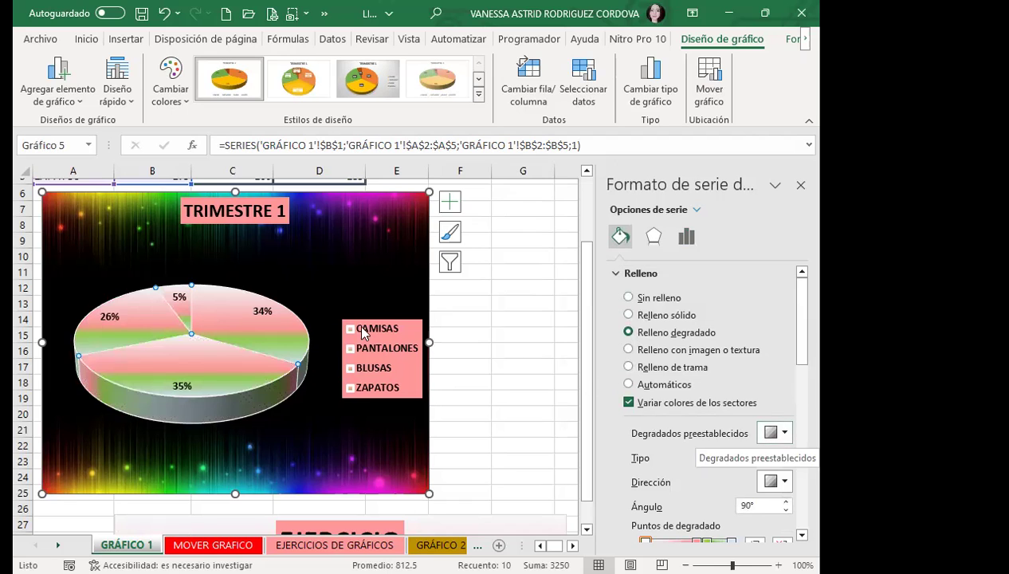
key(ctrl+z)
click(182, 306)
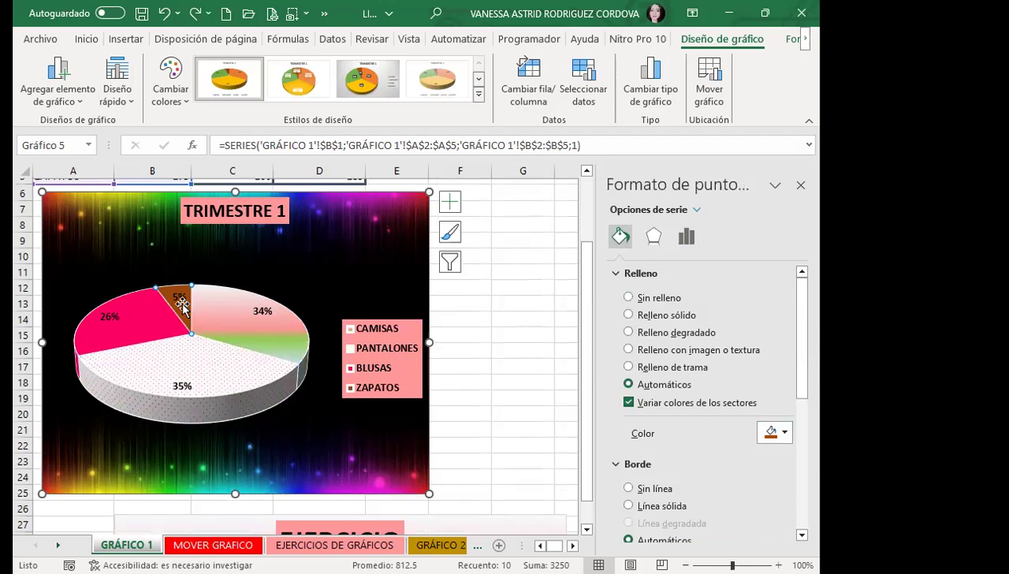
click(785, 433)
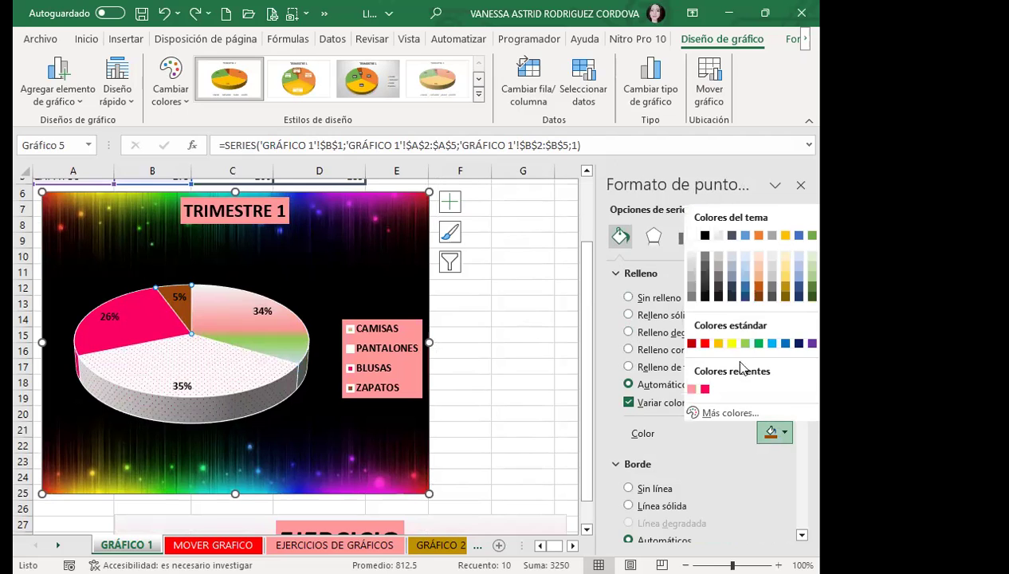
click(745, 344)
click(293, 243)
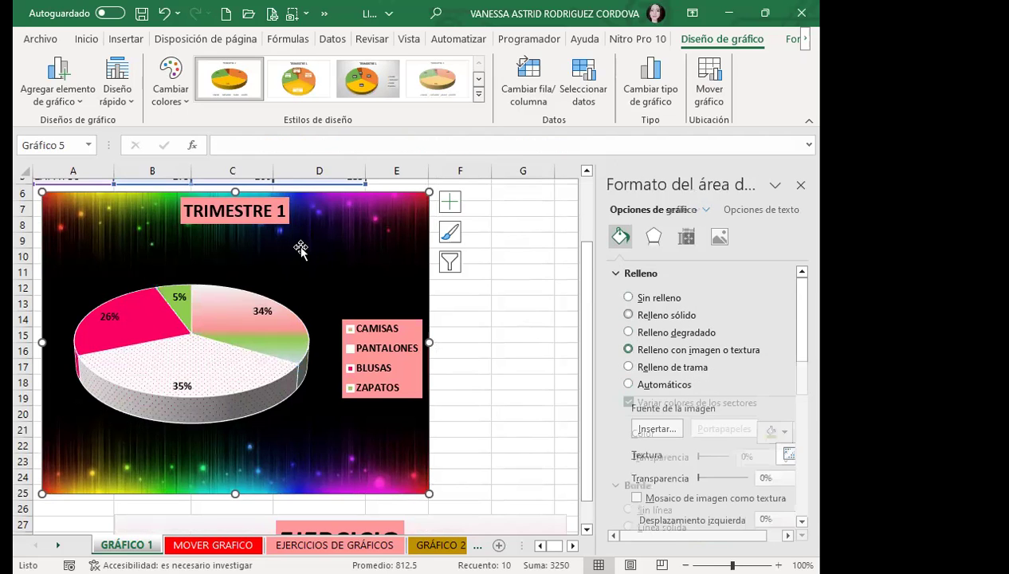
click(205, 368)
- Pull the CAMISAS and BLUSAS slices outward, then push the pie back together
mouse_move(204, 402)
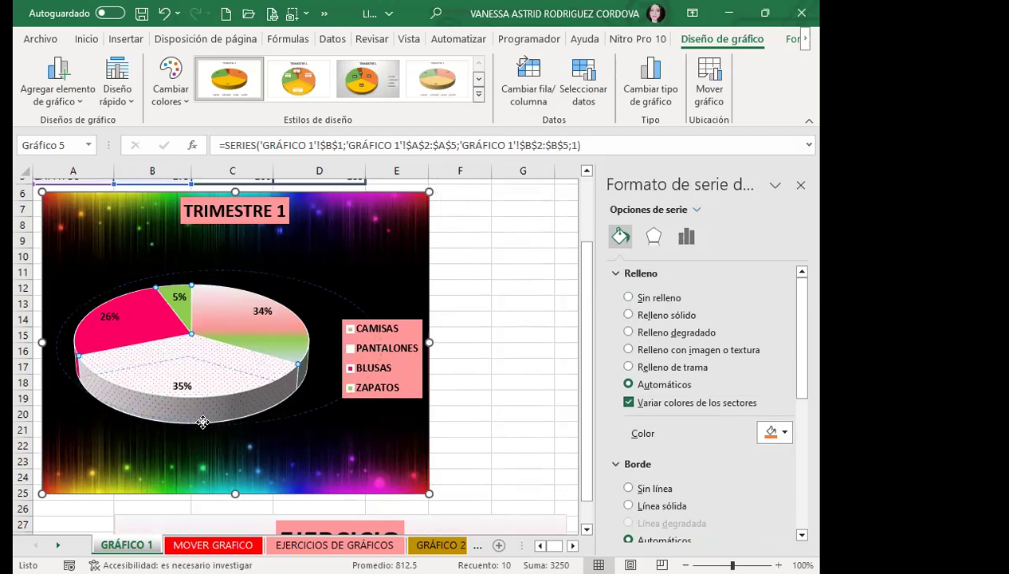
click(203, 414)
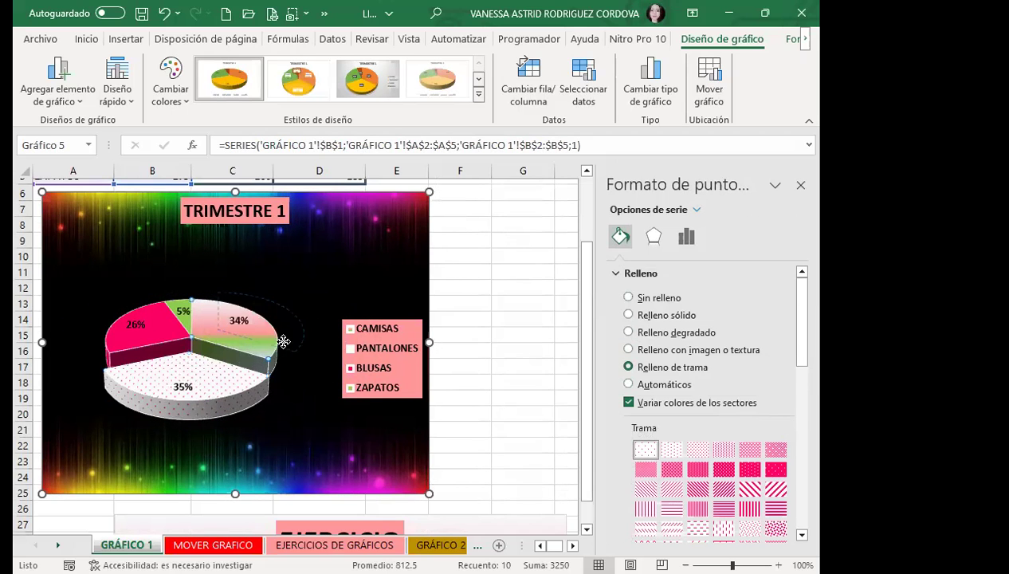
drag(279, 343, 307, 336)
drag(139, 324, 113, 328)
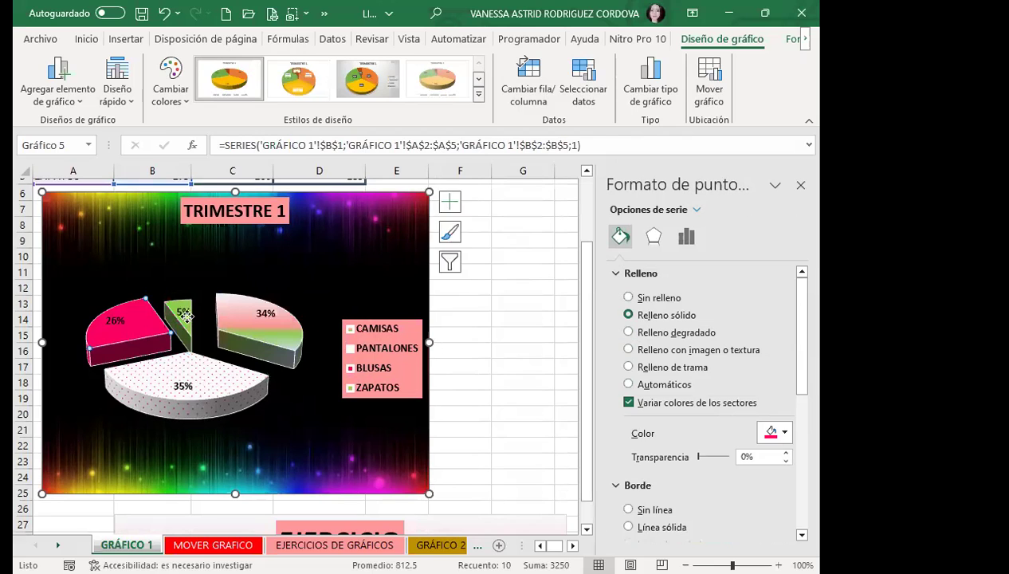
click(183, 312)
click(226, 319)
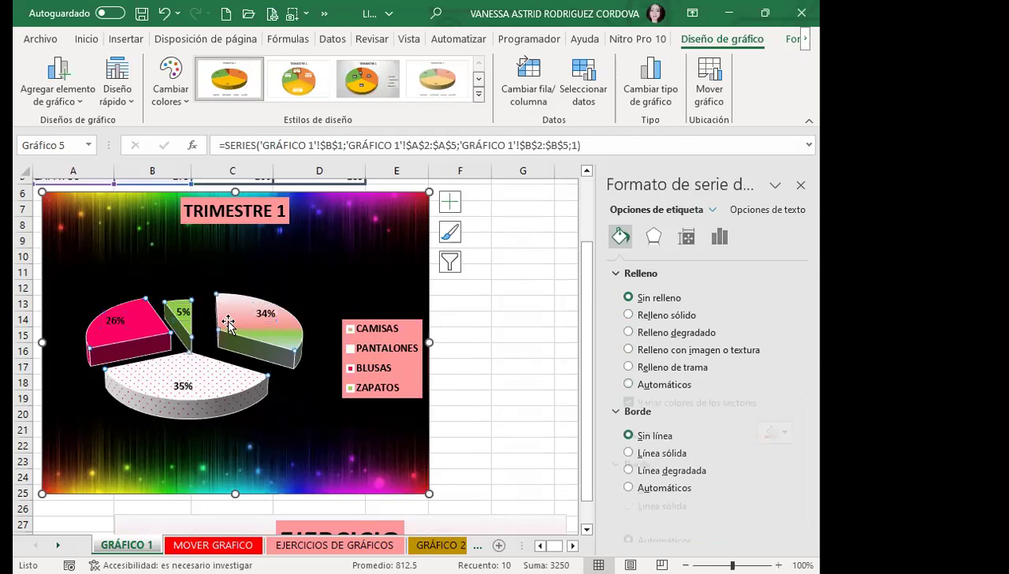
click(182, 310)
click(232, 378)
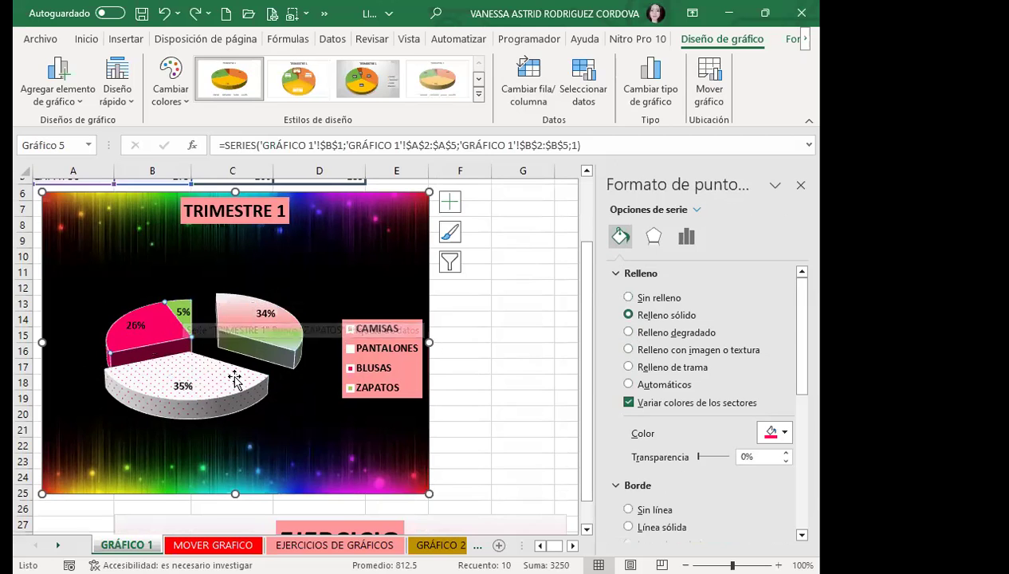
drag(232, 379, 230, 381)
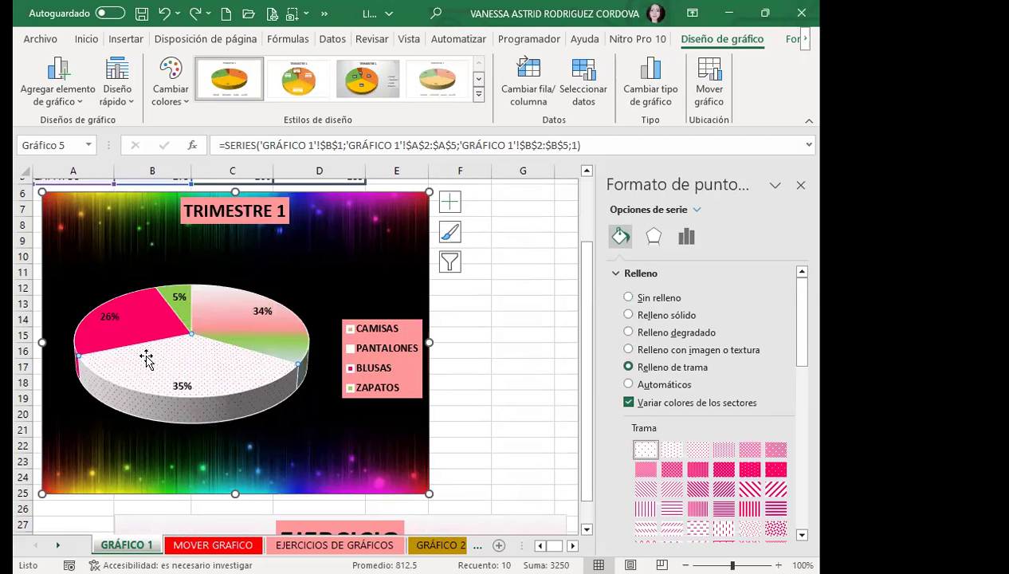
- Pull the 34% and 26% slices outward again, then undo the explosion
click(152, 339)
click(254, 344)
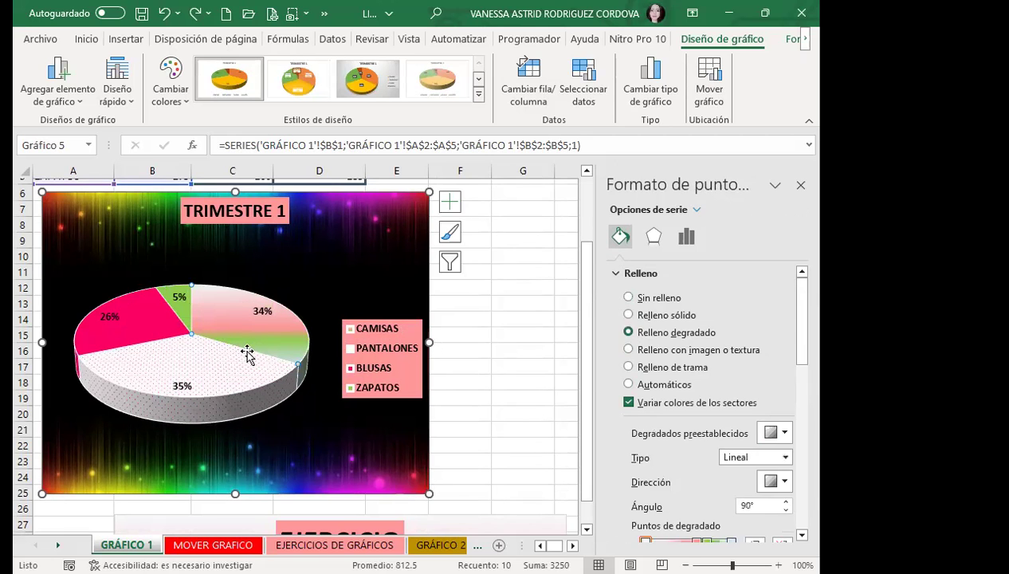
click(208, 396)
click(232, 420)
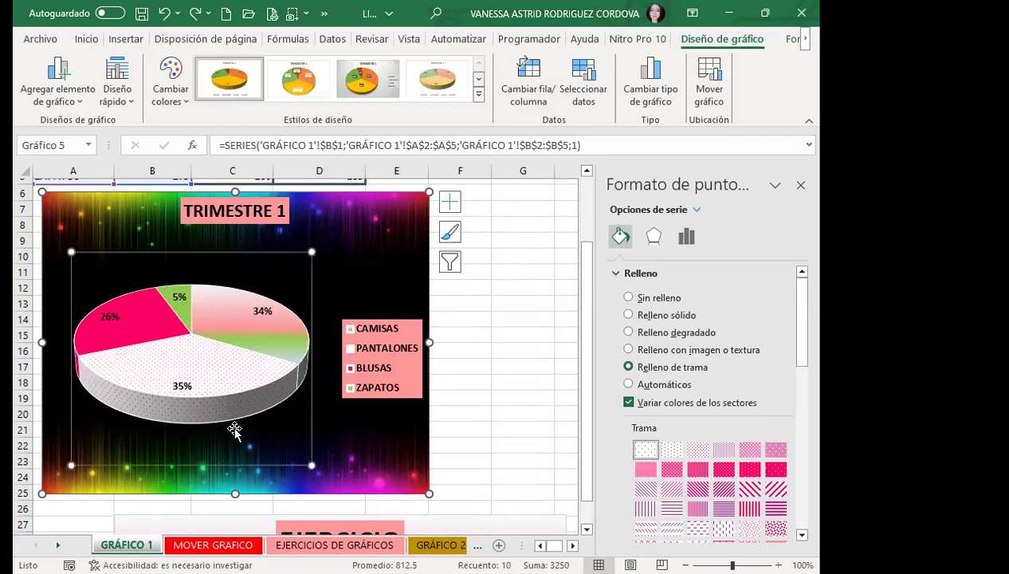
click(247, 405)
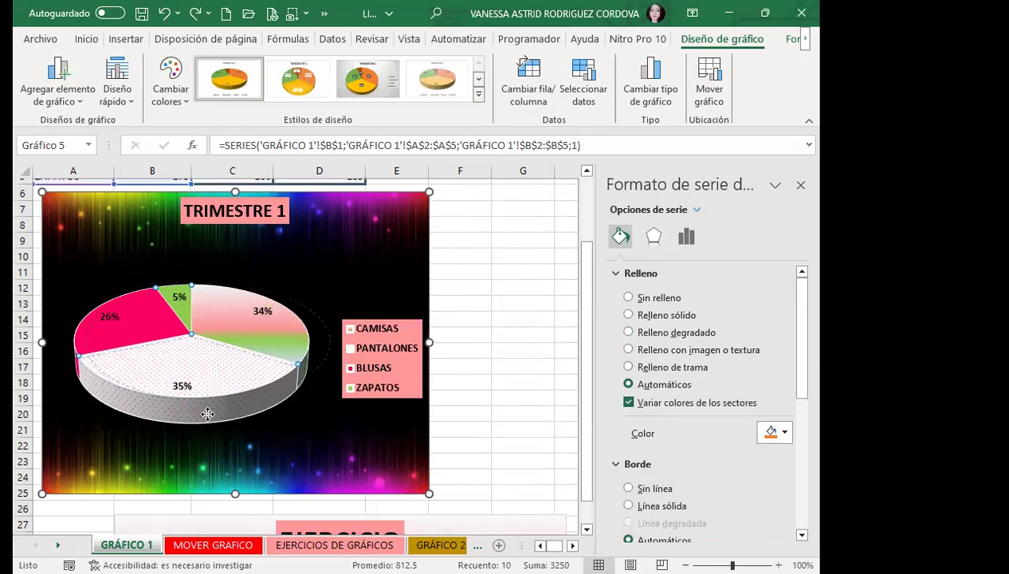
click(207, 410)
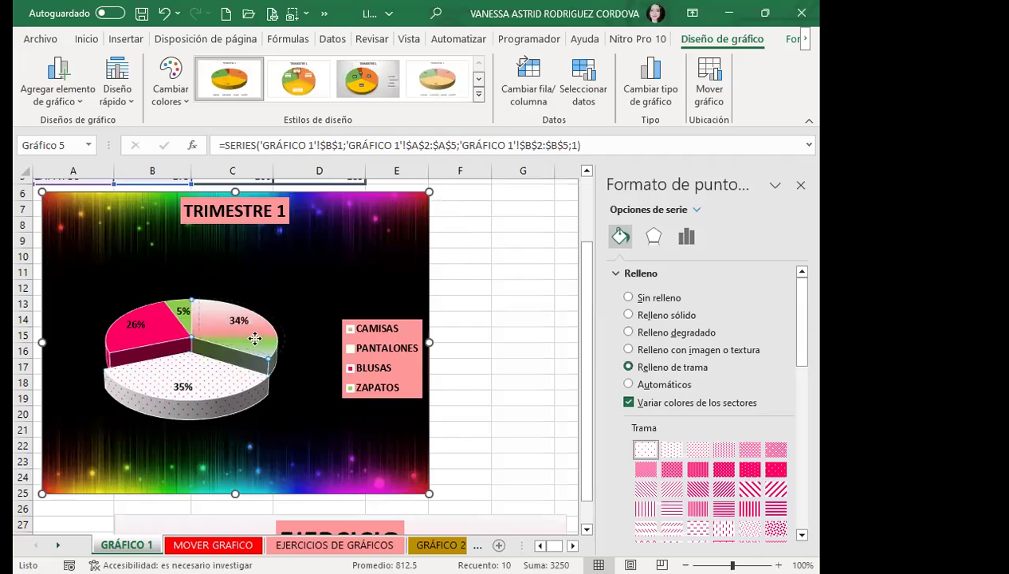
drag(246, 342, 264, 335)
click(128, 337)
drag(128, 337, 100, 332)
click(193, 310)
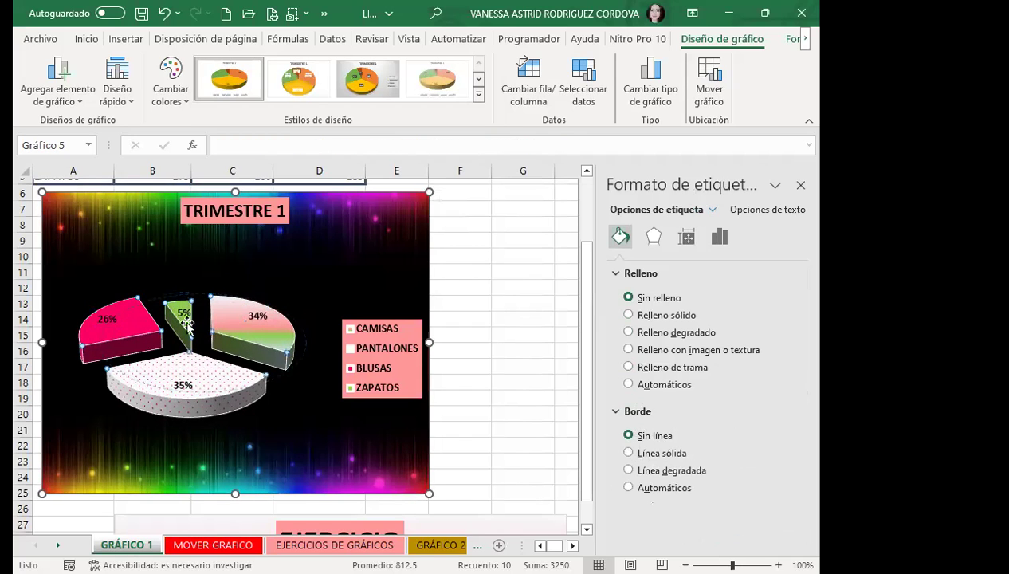
click(185, 319)
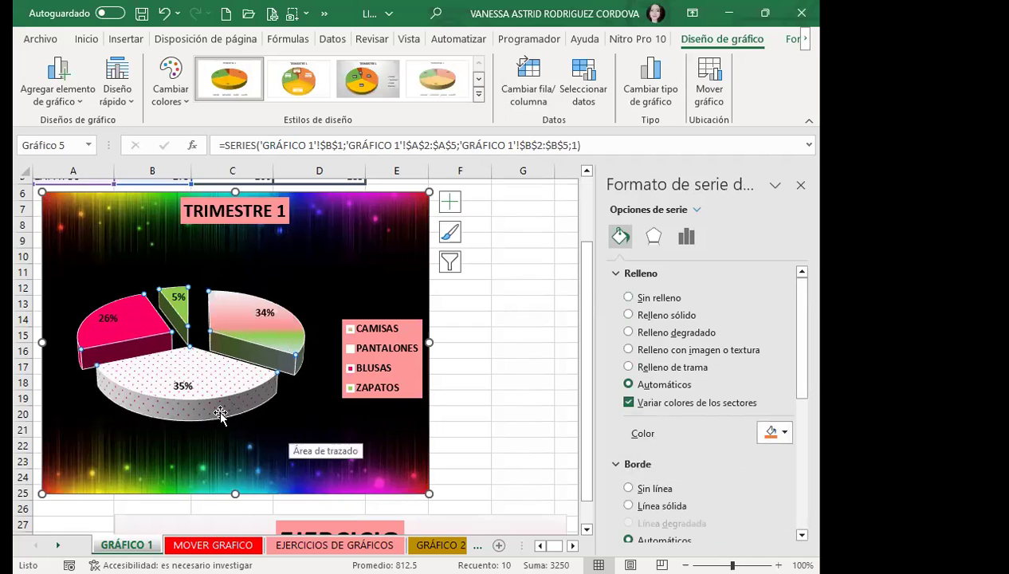
key(ctrl+z)
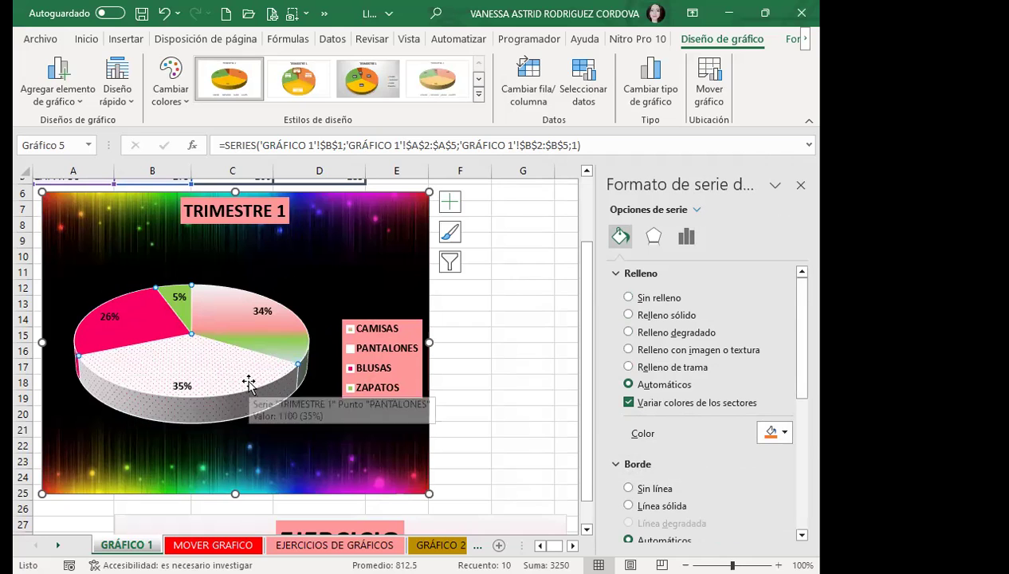
- Explode the CAMISAS, BLUSAS and ZAPATOS slices and drag the 35% slice apart
click(214, 420)
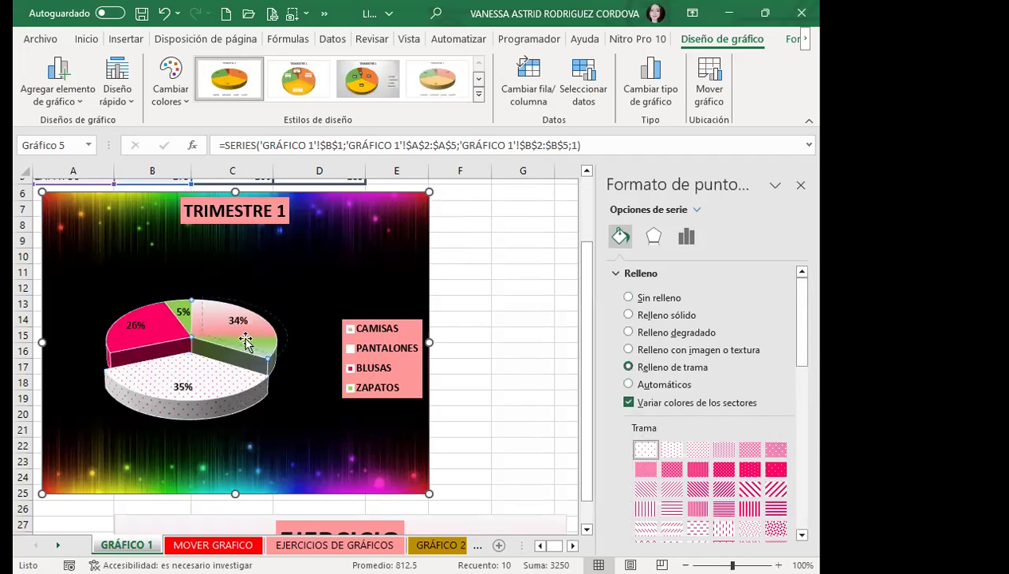
drag(236, 349, 247, 346)
drag(145, 348, 111, 342)
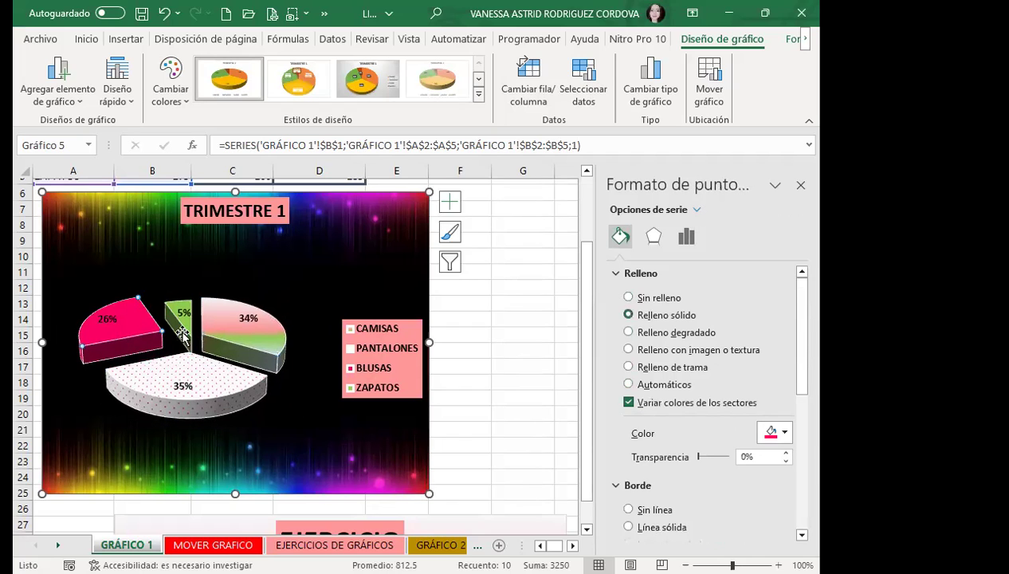
drag(182, 323, 175, 315)
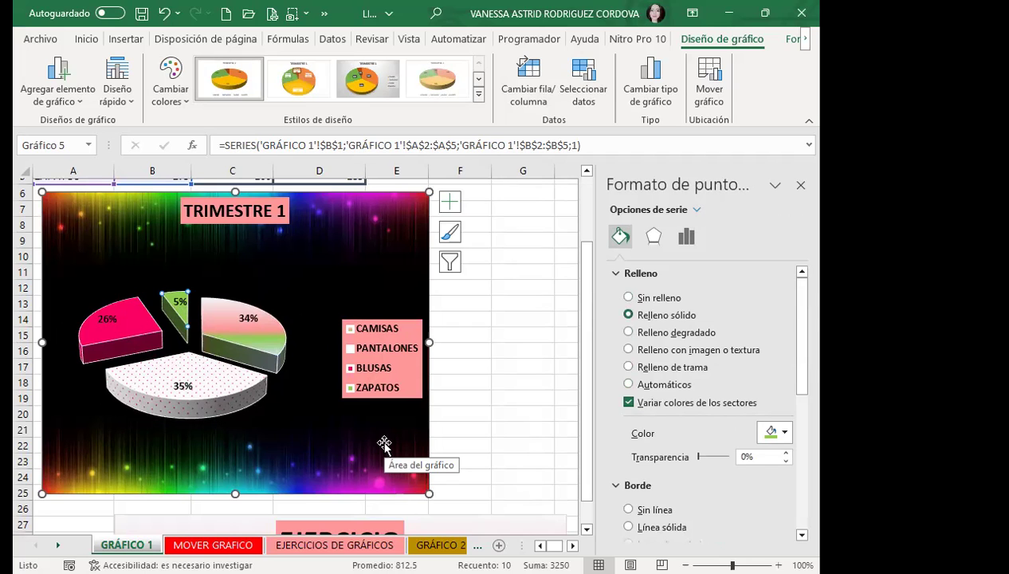
click(173, 408)
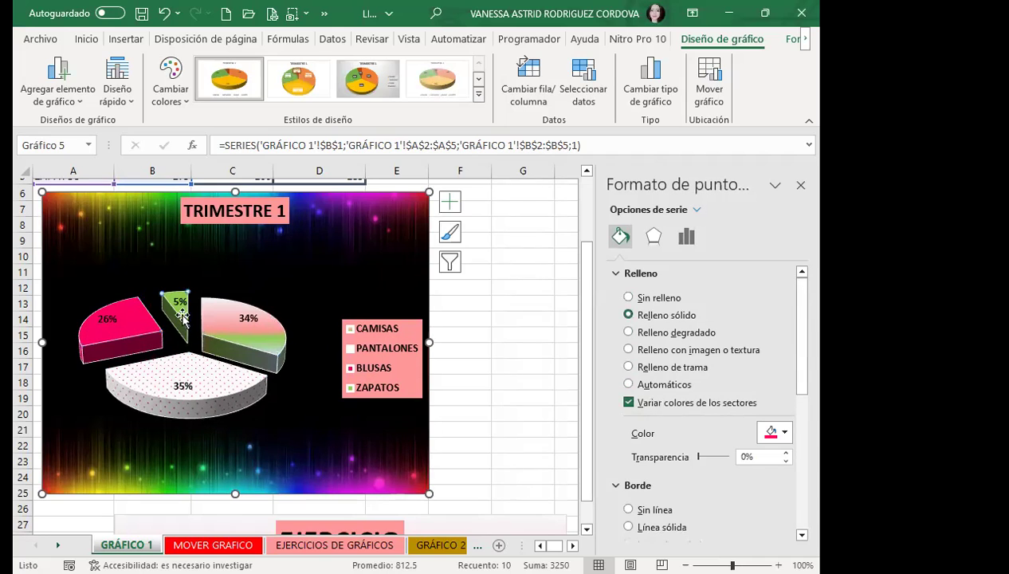
click(225, 341)
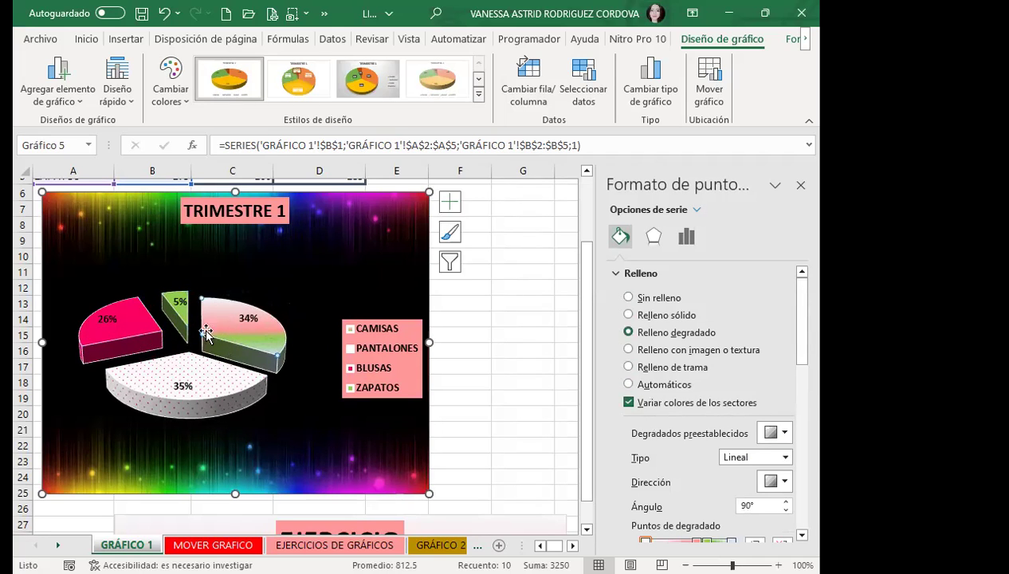
drag(224, 341, 243, 343)
click(209, 402)
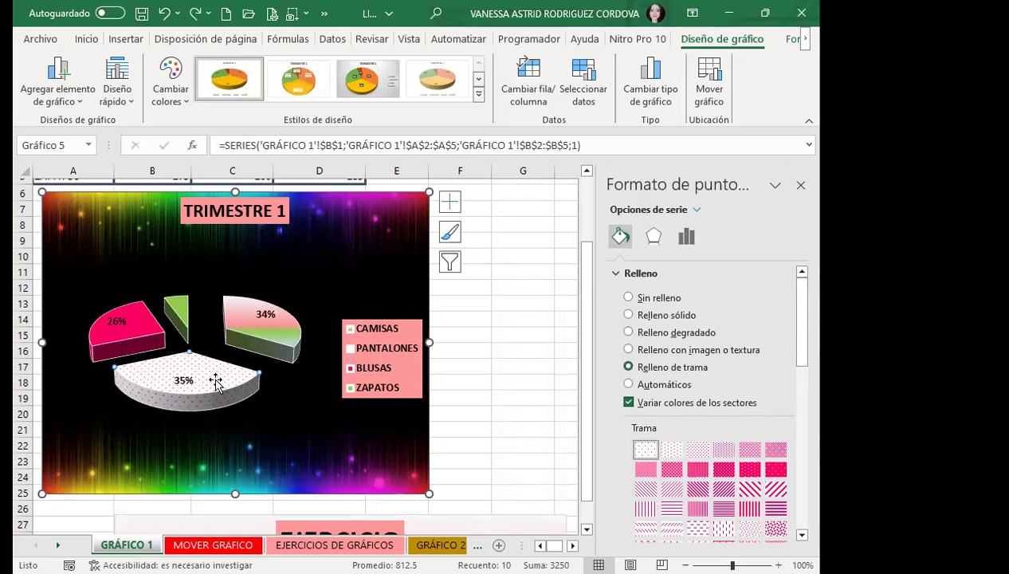
drag(216, 383, 136, 354)
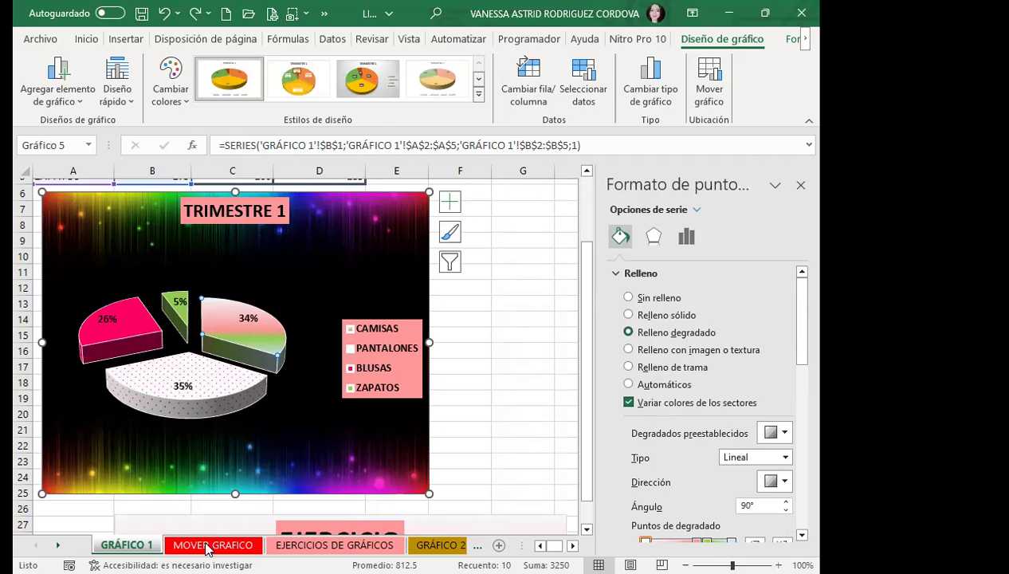
- Use Mover gráfico to send the TRIMESTRE 1 chart to the MOVER GRAFICO sheet
click(351, 217)
scroll(322, 308, down, 12)
scroll(405, 427, up, 4)
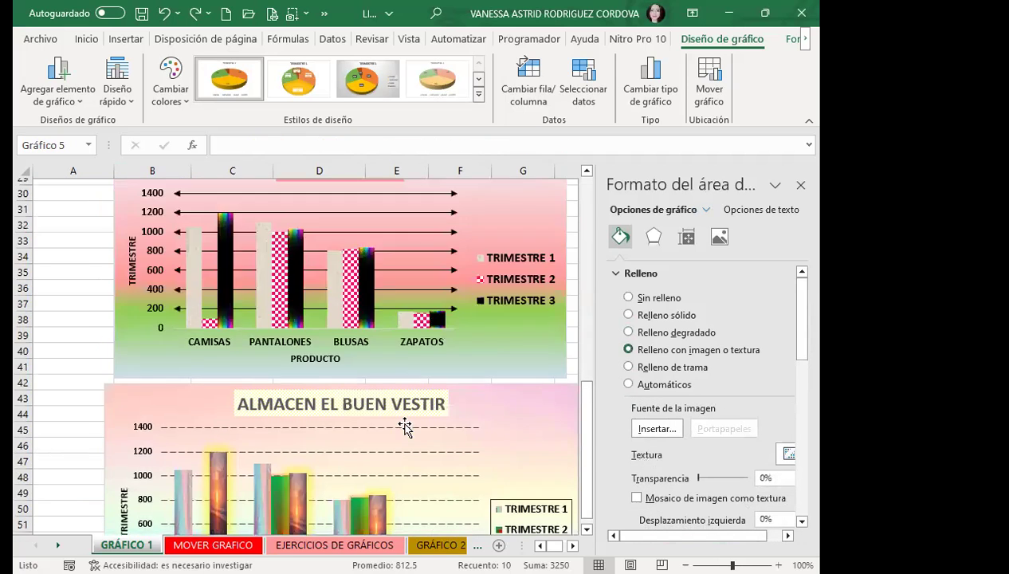
scroll(315, 334, up, 7)
scroll(315, 333, up, 2)
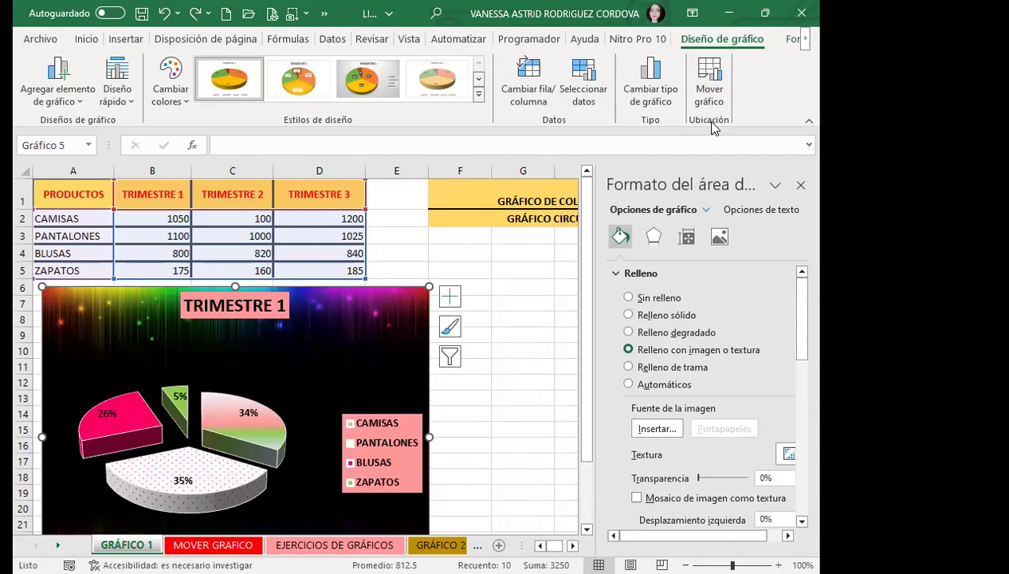
click(710, 79)
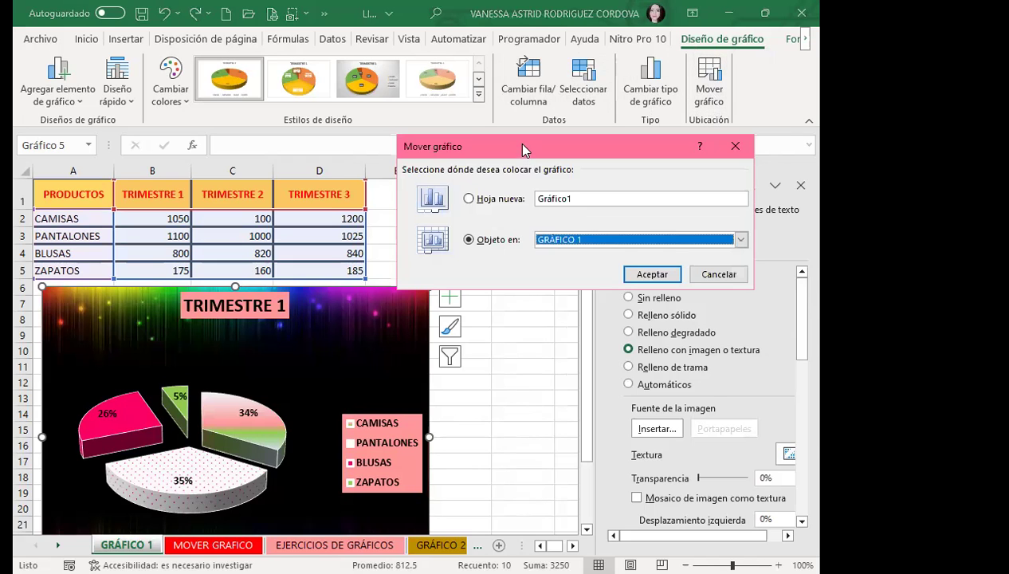
drag(523, 144, 411, 116)
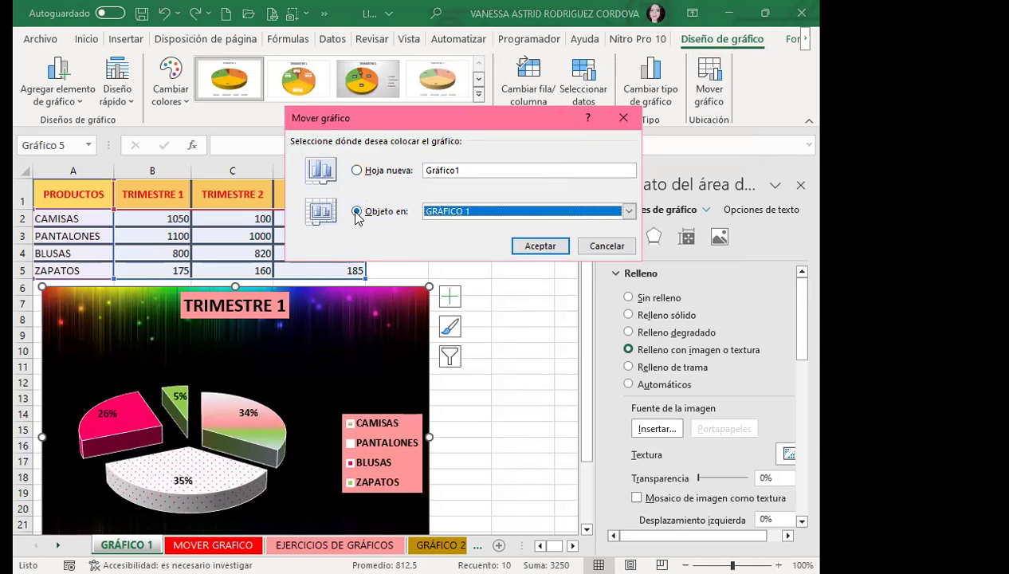
click(629, 211)
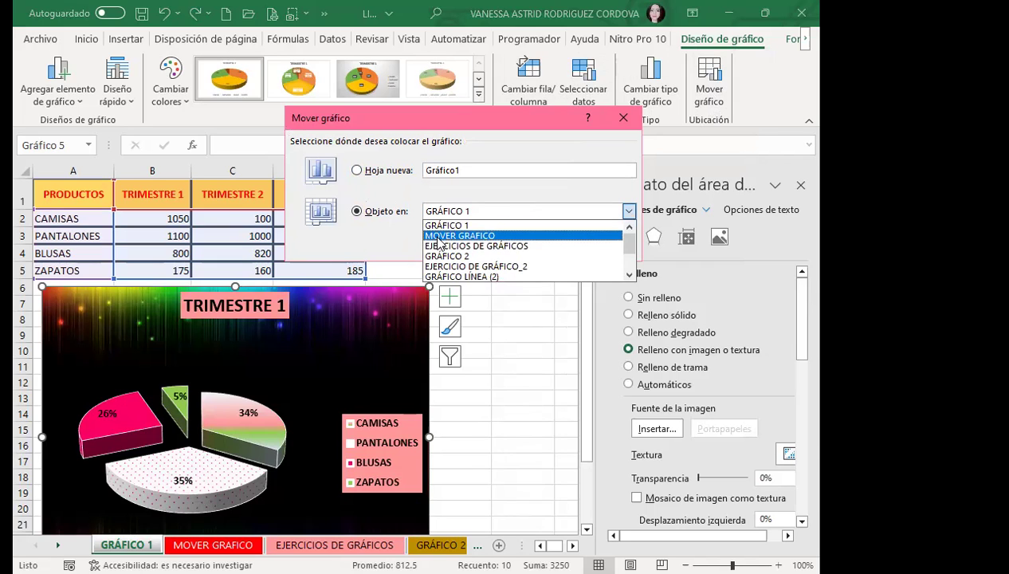
click(468, 238)
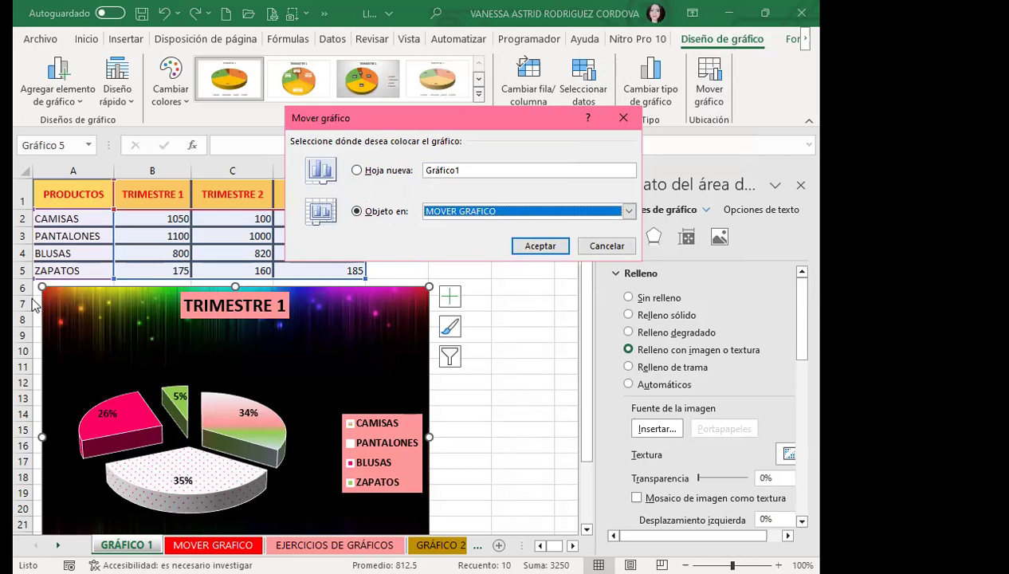
click(540, 246)
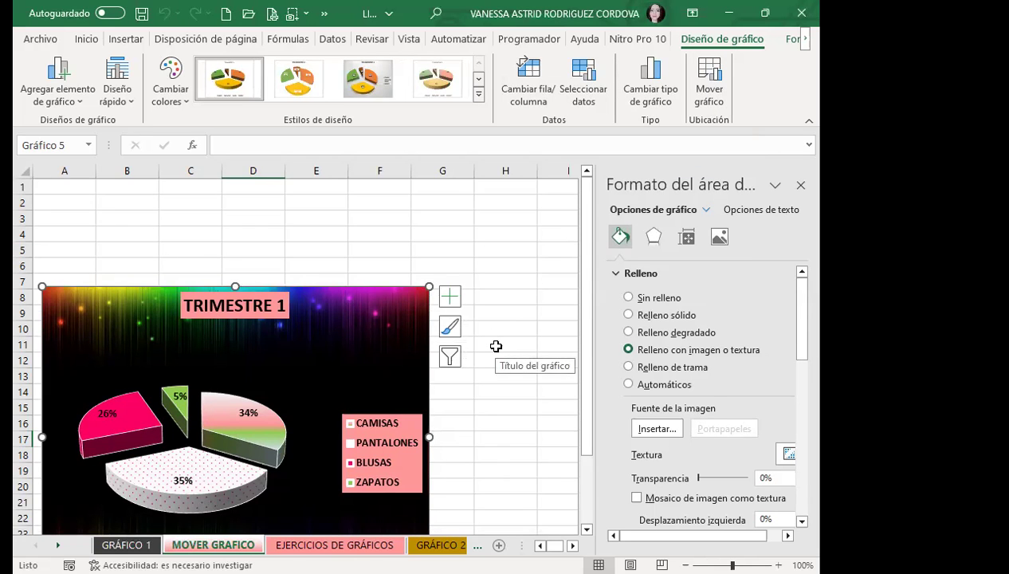
- Drag the exploded pie chart up so it starts at cell B3
scroll(147, 407, down, 7)
scroll(122, 421, down, 5)
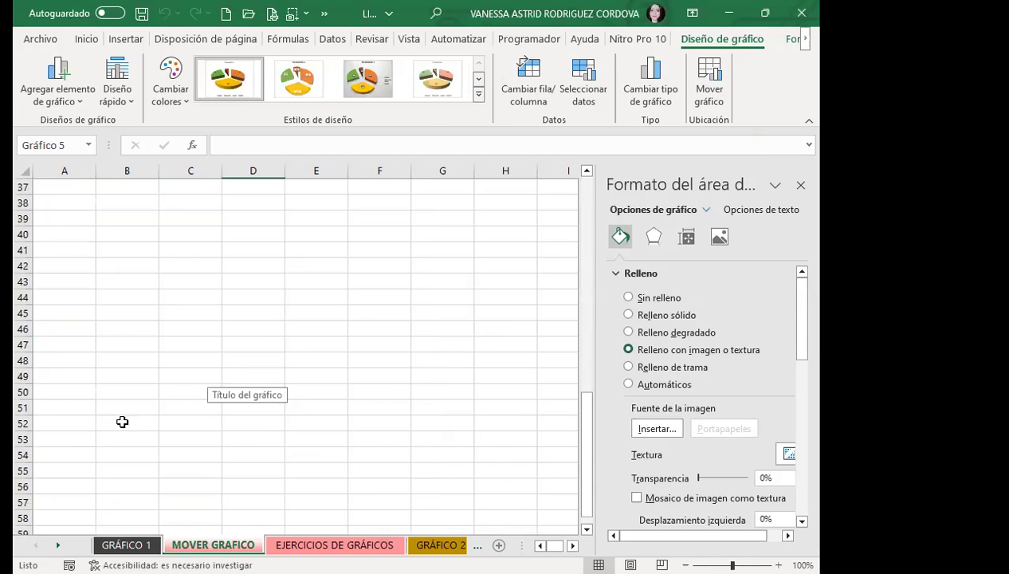
click(122, 422)
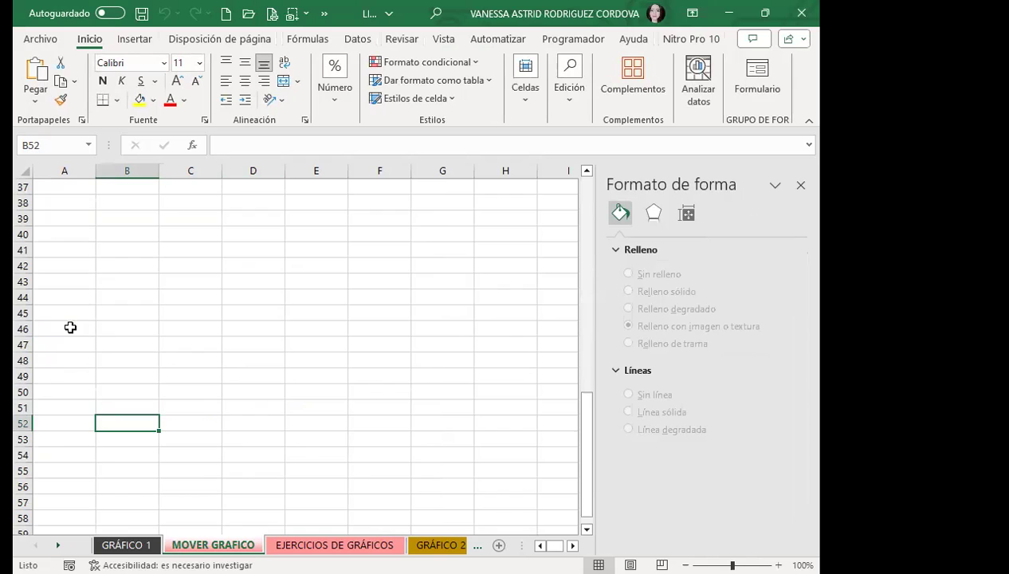
scroll(104, 308, down, 3)
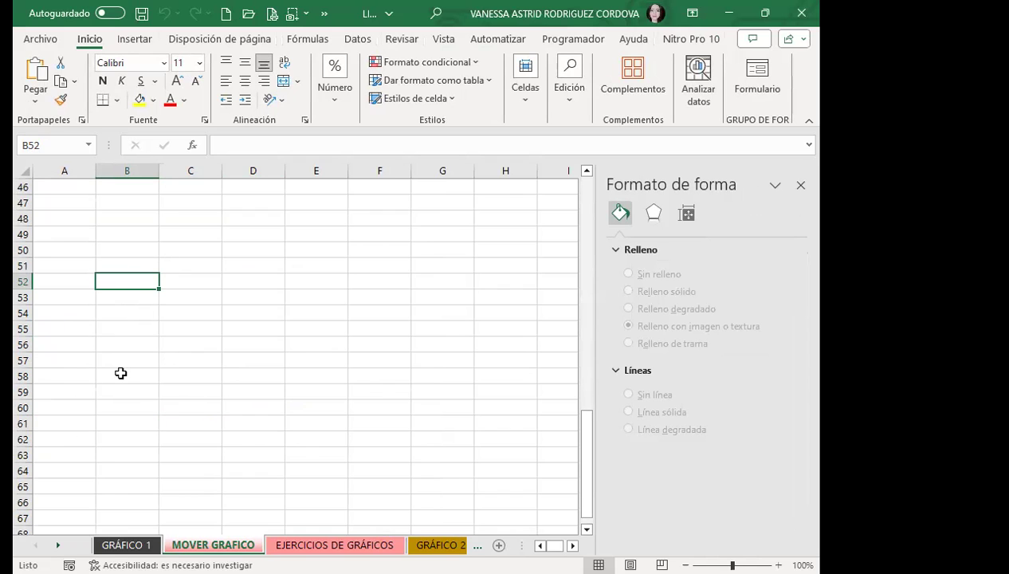
scroll(123, 363, up, 9)
scroll(131, 353, up, 6)
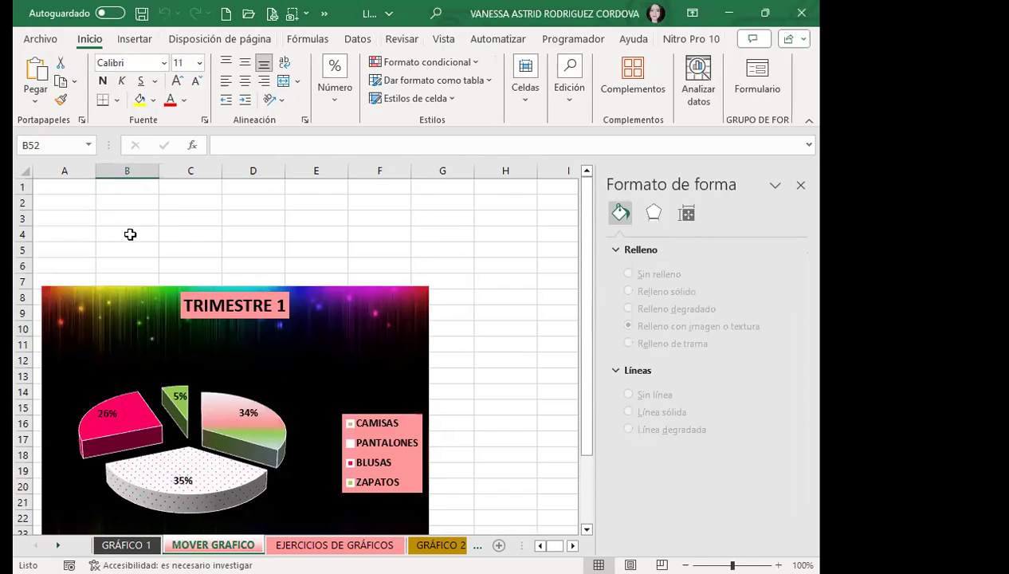
click(105, 221)
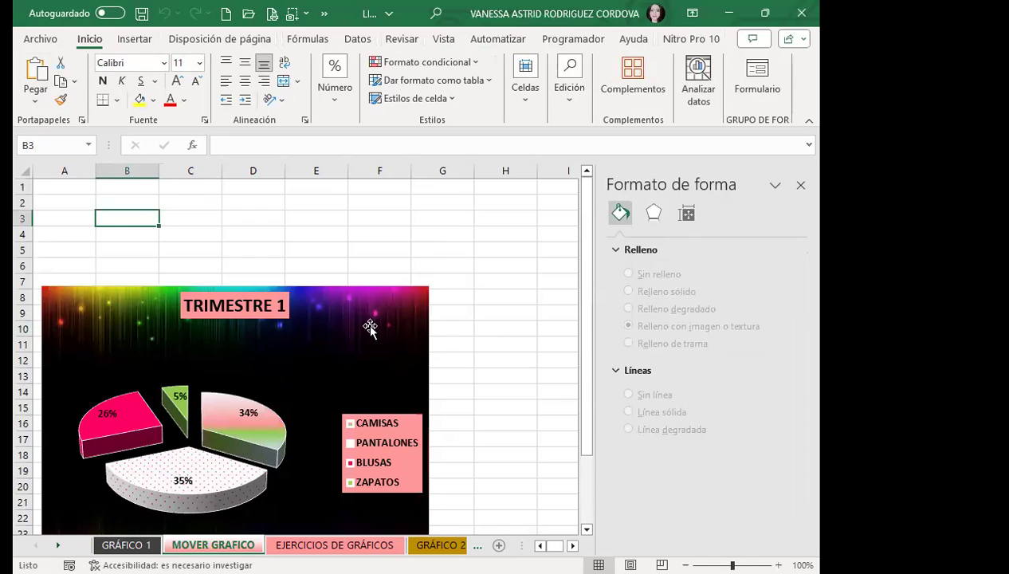
drag(347, 327, 426, 249)
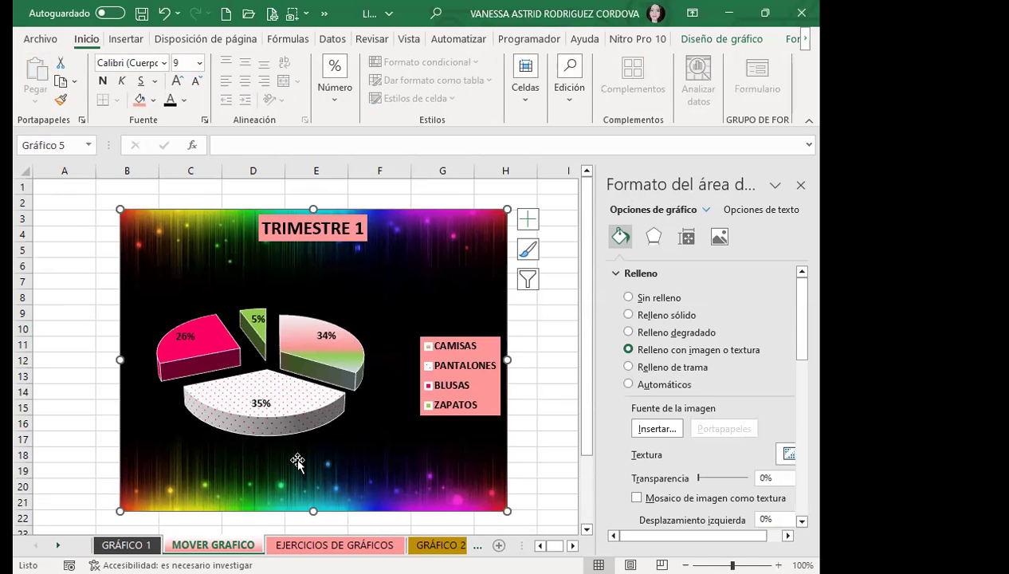
key(ctrl+Page_Up)
click(160, 221)
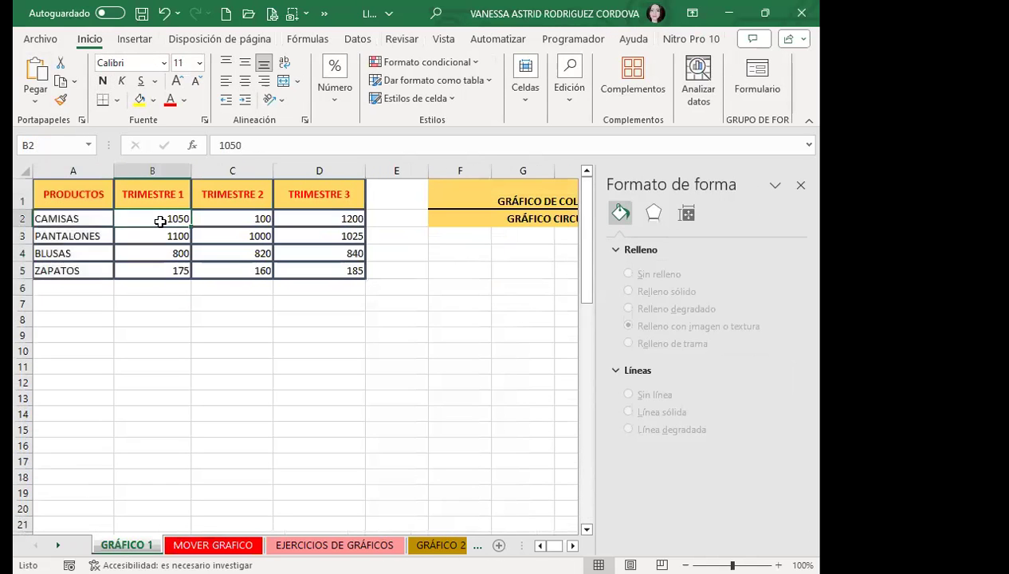
text(5)
key(Return)
text(10)
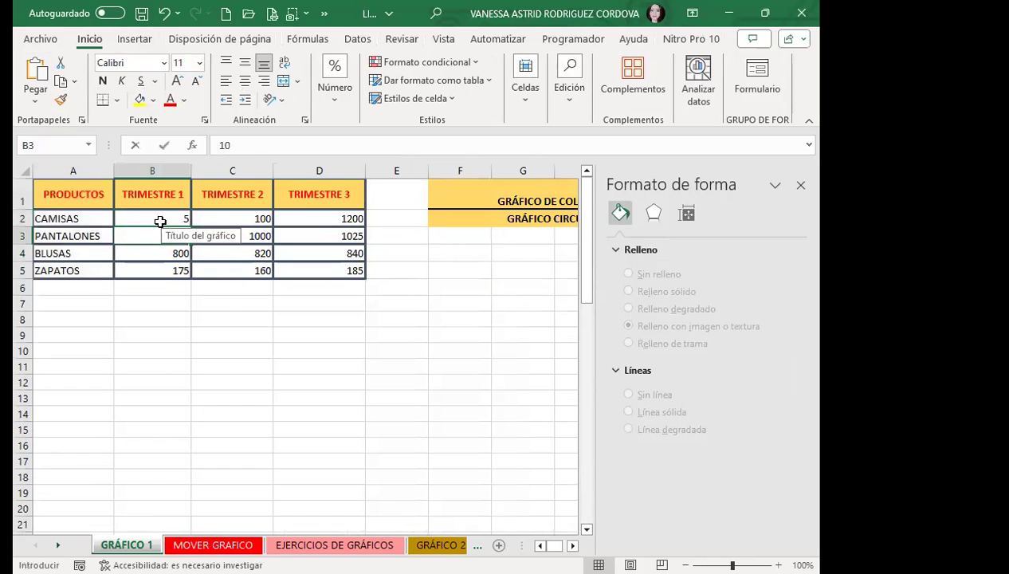
key(Return)
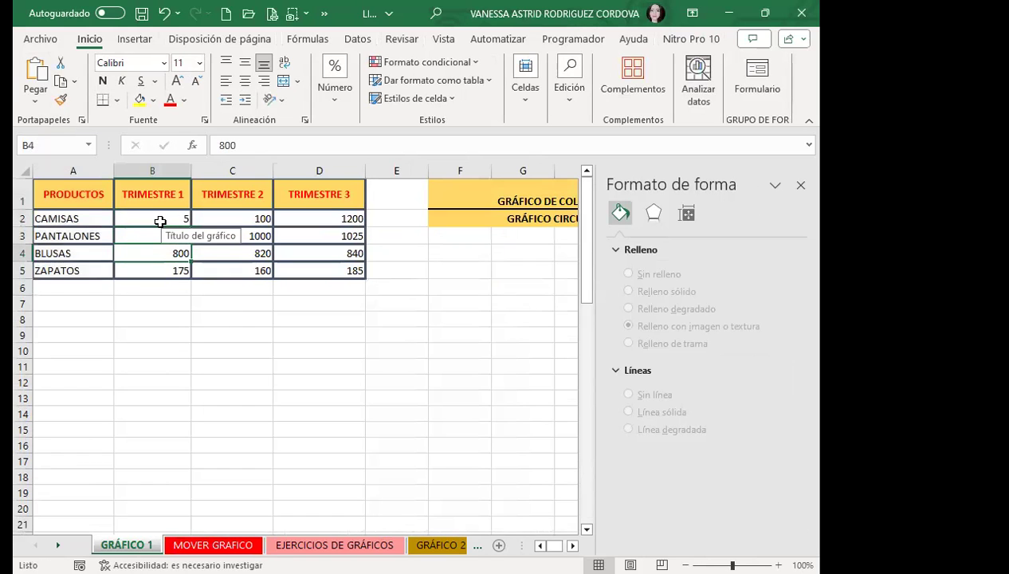
text(200)
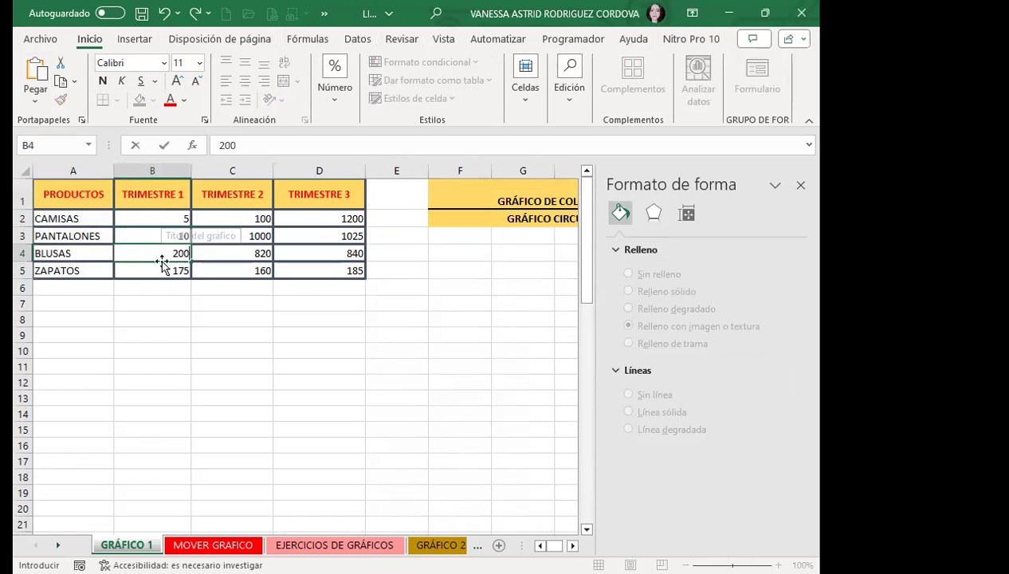
click(213, 545)
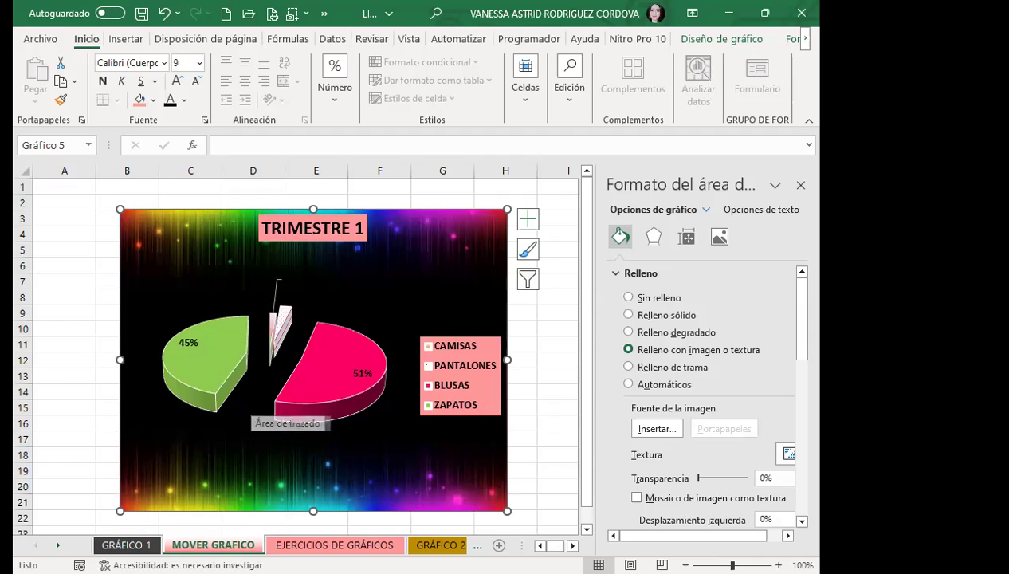
click(127, 542)
click(156, 363)
key(ctrl+z)
key(ctrl+z)
key(ctrl+z)
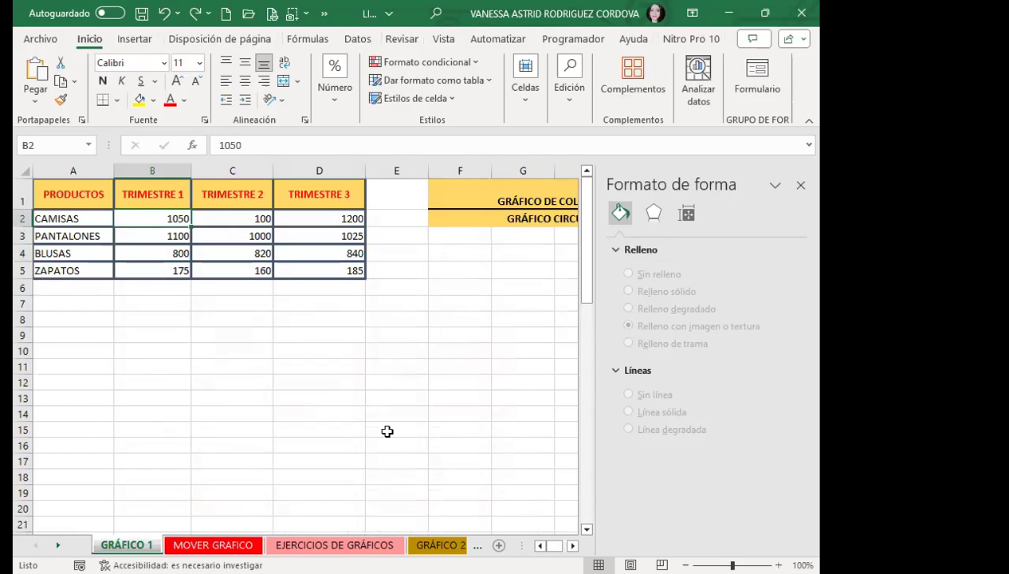
key(ctrl+Page_Down)
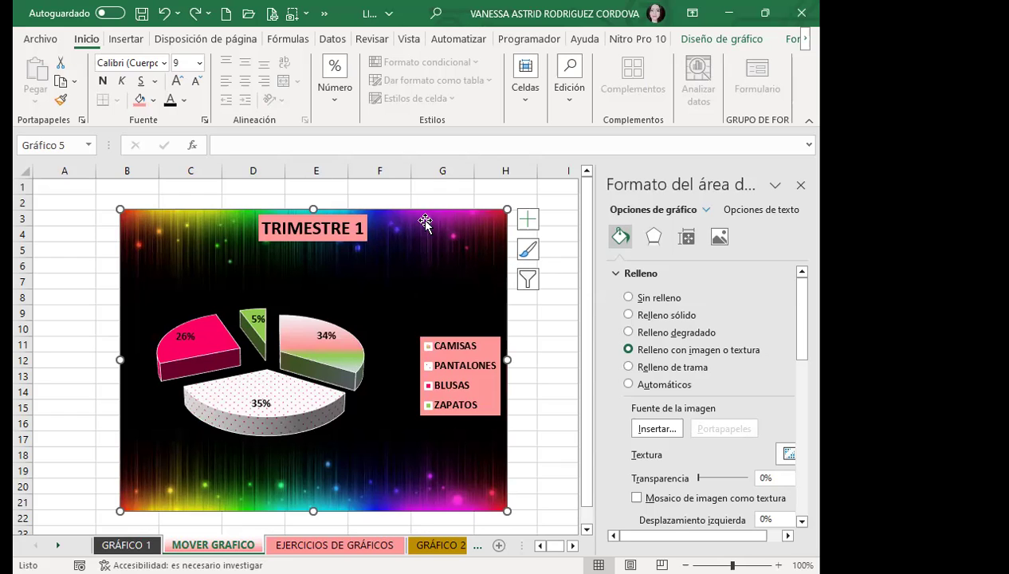
- Close the Formato del área del gráfico pane beside the MOVER GRAFICO pie chart
click(723, 39)
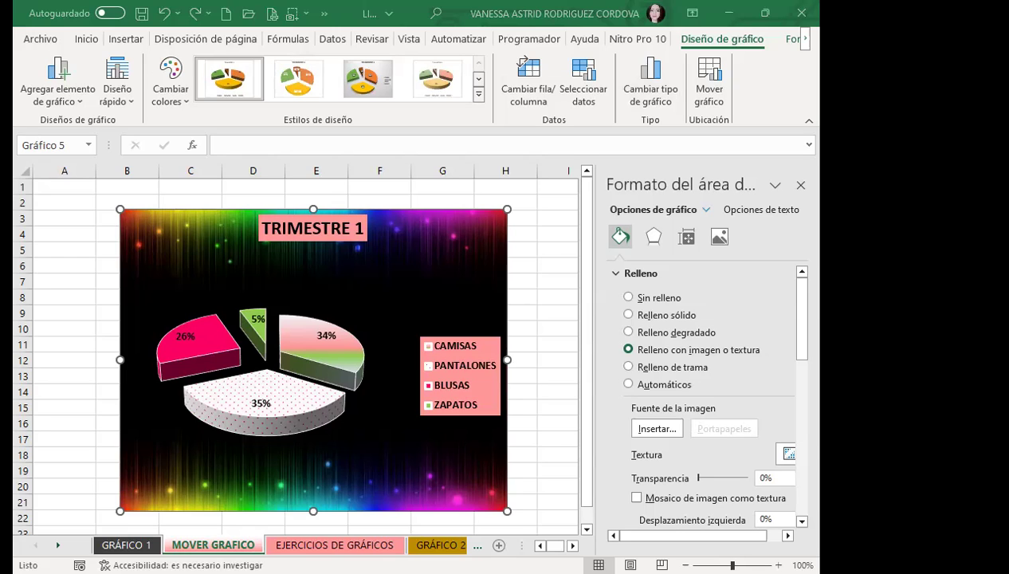
click(801, 184)
- On GRÁFICO 1, move the EJERCICIO column chart up to start near row 19
click(626, 355)
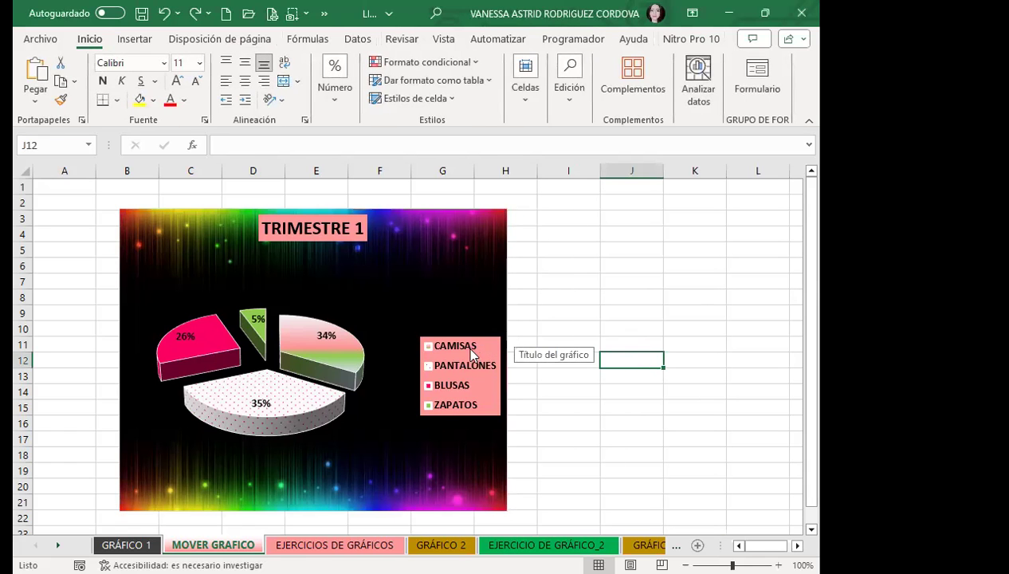
scroll(440, 393, down, 2)
click(126, 545)
scroll(279, 304, down, 3)
scroll(278, 311, down, 6)
scroll(478, 287, up, 3)
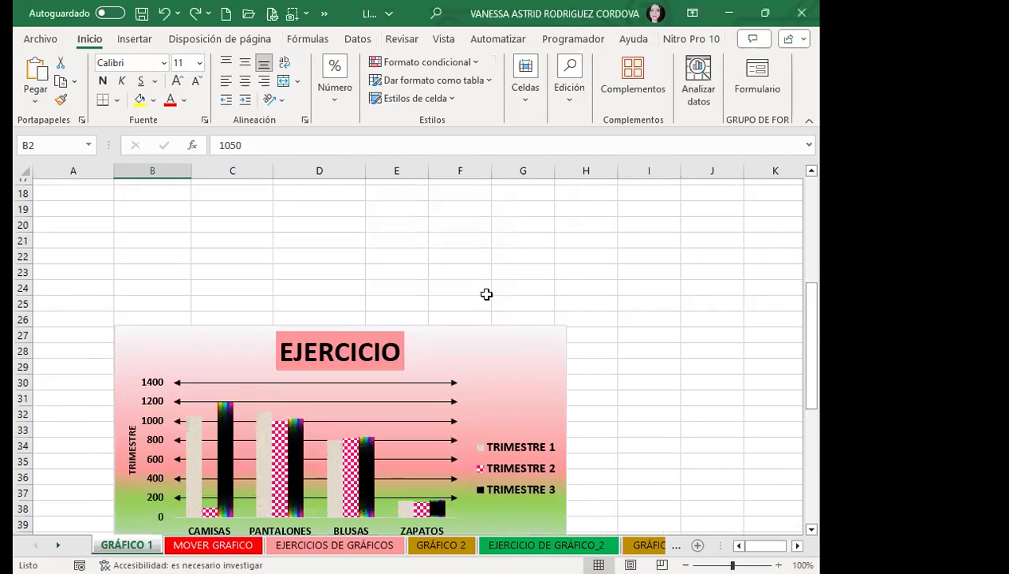
click(480, 340)
drag(480, 340, 490, 216)
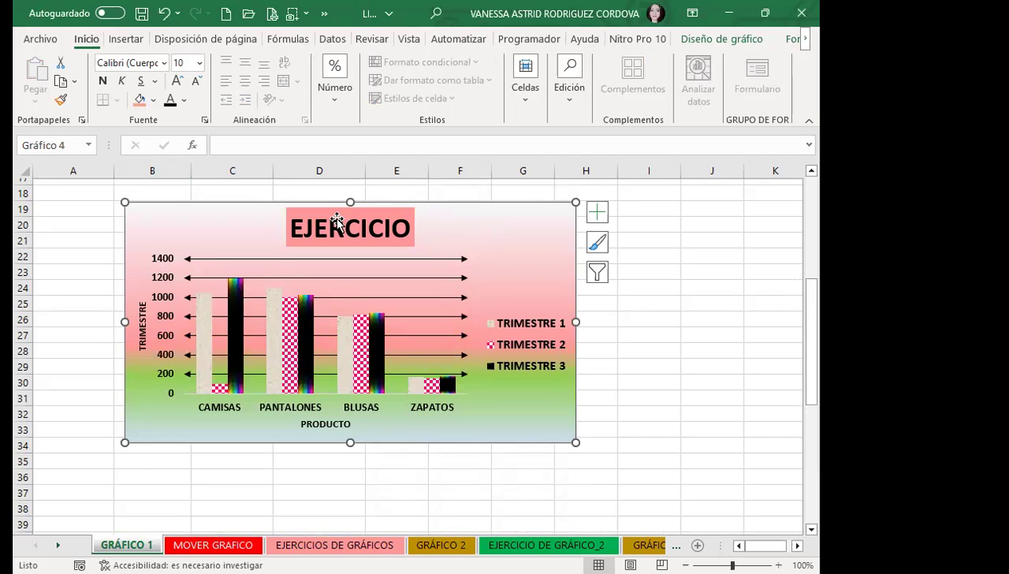
- Select the EJERCICIO title text and bring up its Formato options
drag(295, 232, 424, 228)
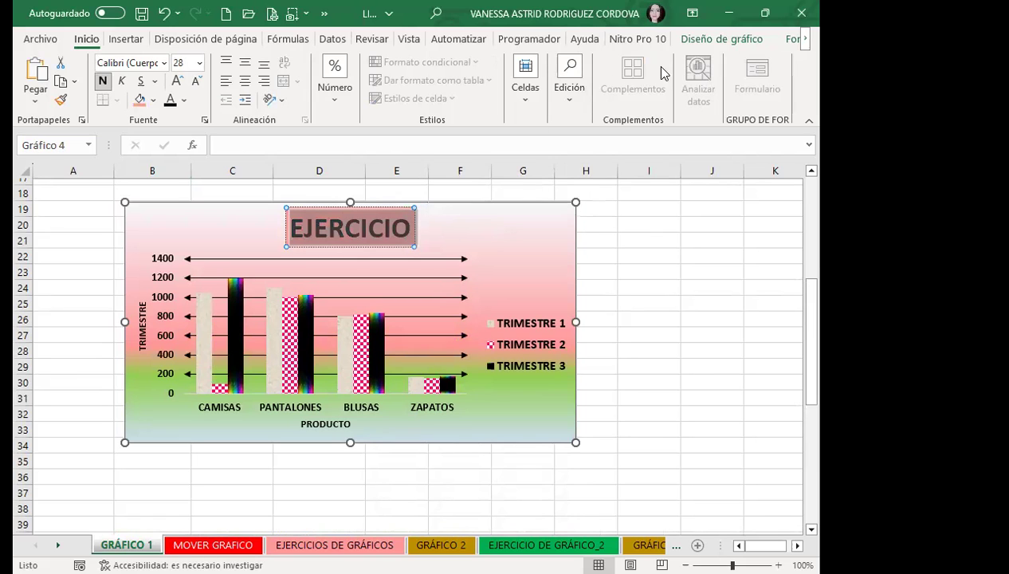
click(720, 41)
click(794, 41)
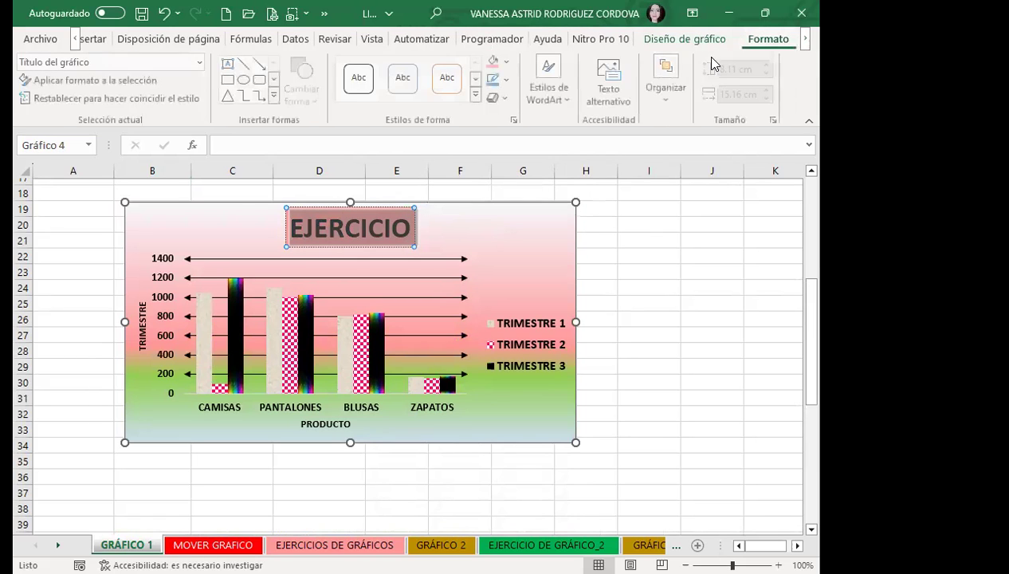
- Browse the WordArt styles for the EJERCICIO title without applying one
click(561, 108)
click(668, 172)
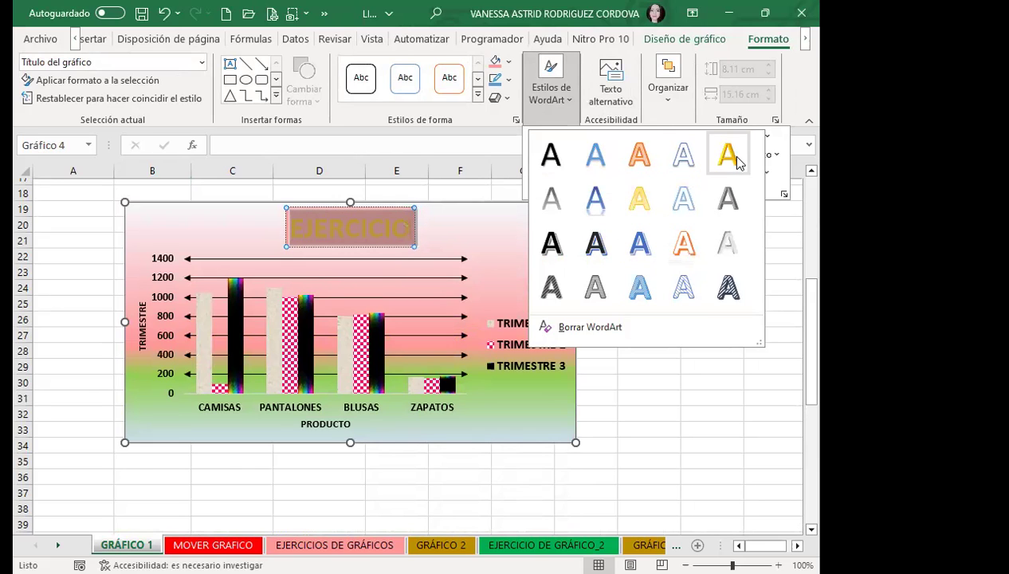
key(Escape)
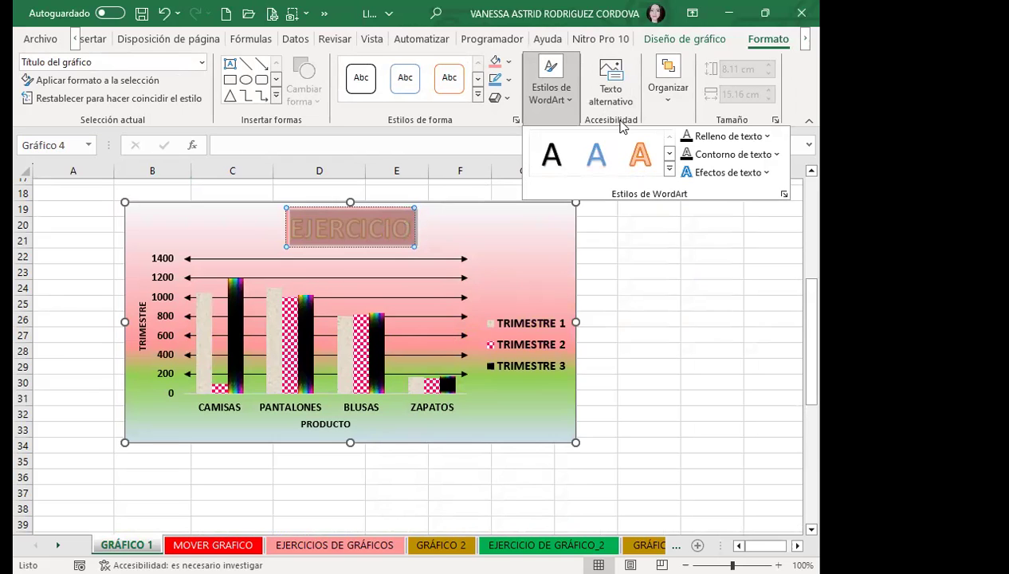
click(573, 104)
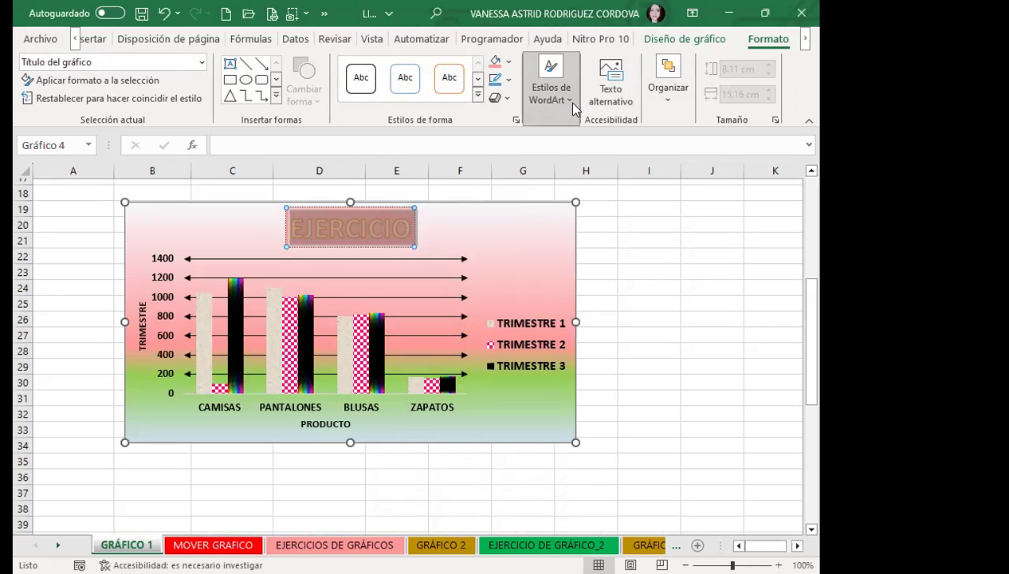
click(573, 104)
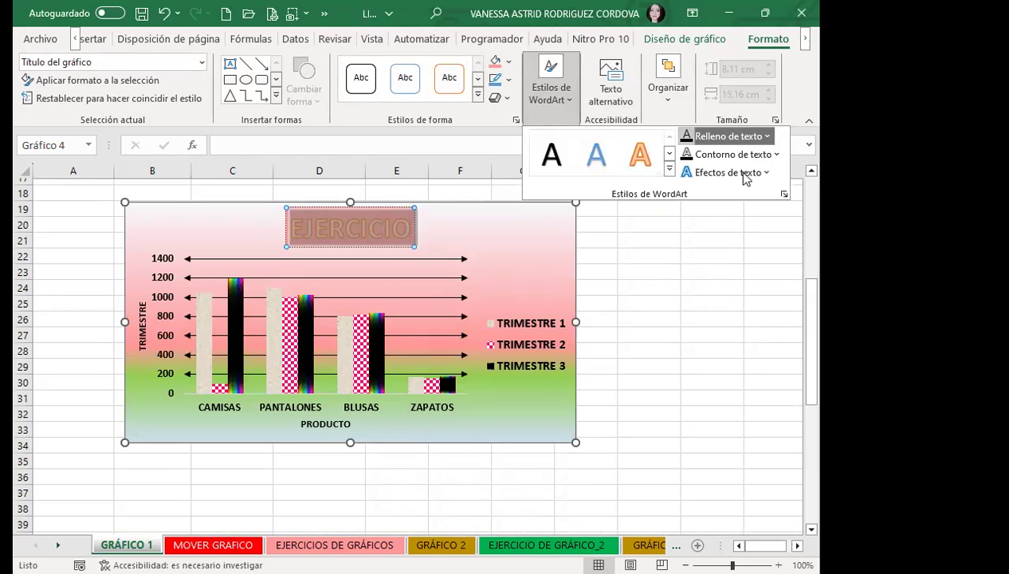
- Give the EJERCICIO title a red text fill and yellow outline, then preview the Iluminado glow options
click(730, 135)
click(691, 353)
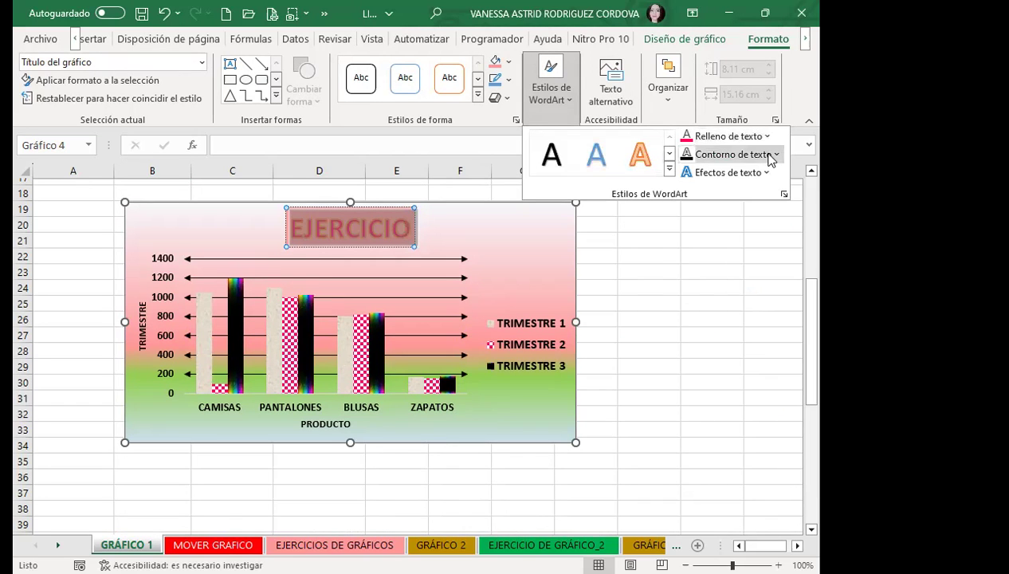
click(729, 153)
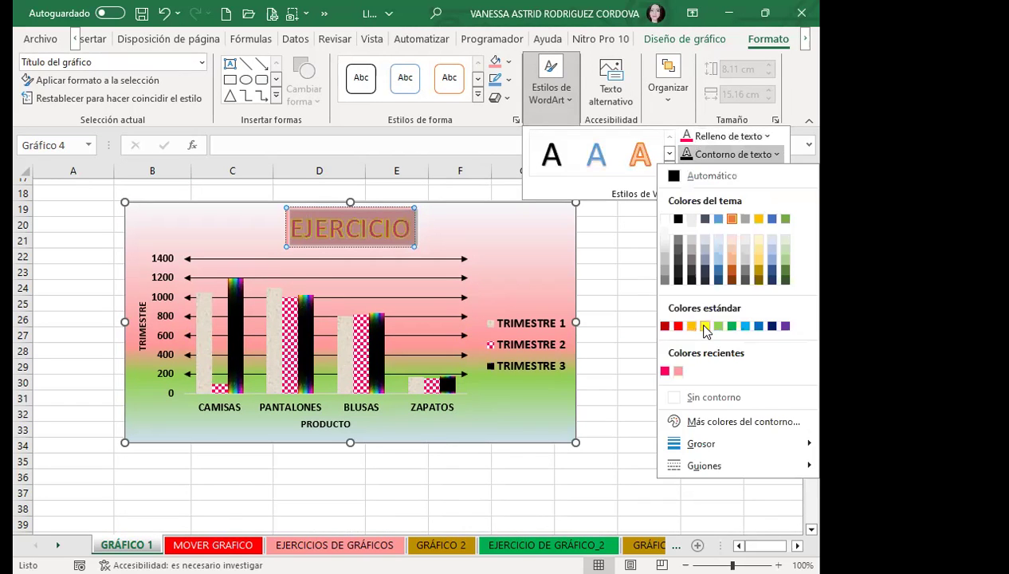
click(704, 326)
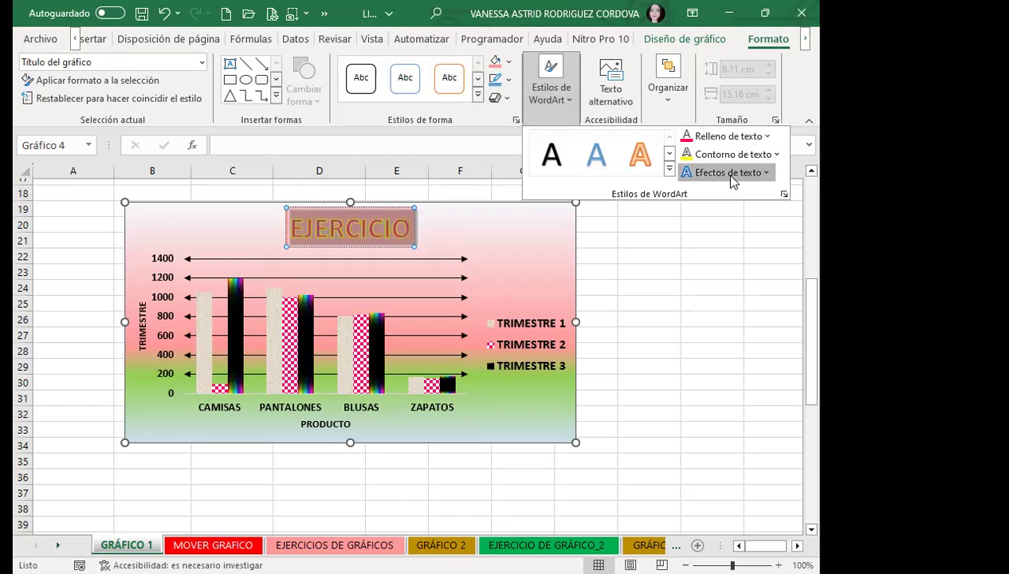
click(726, 172)
mouse_move(737, 267)
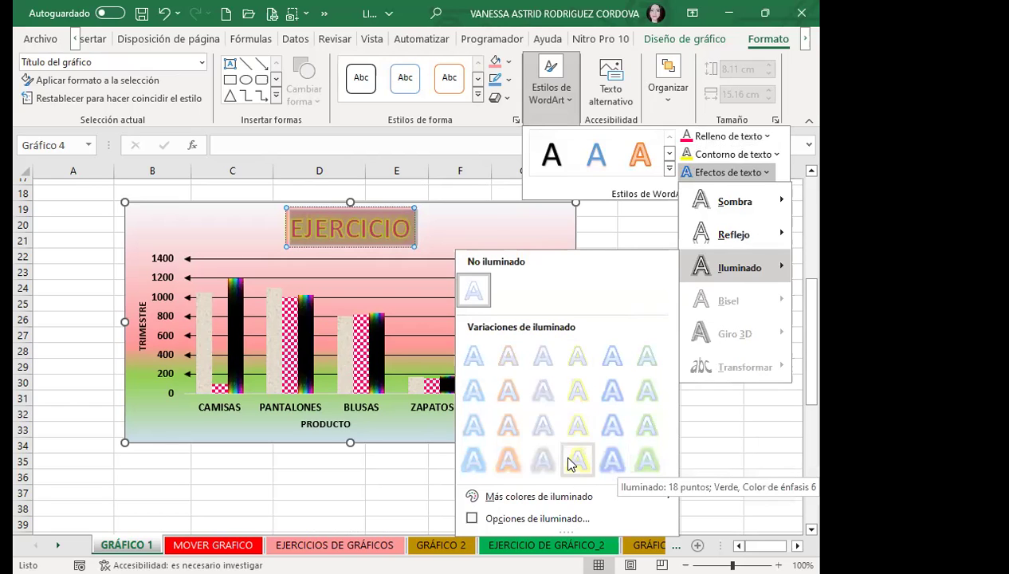
click(491, 221)
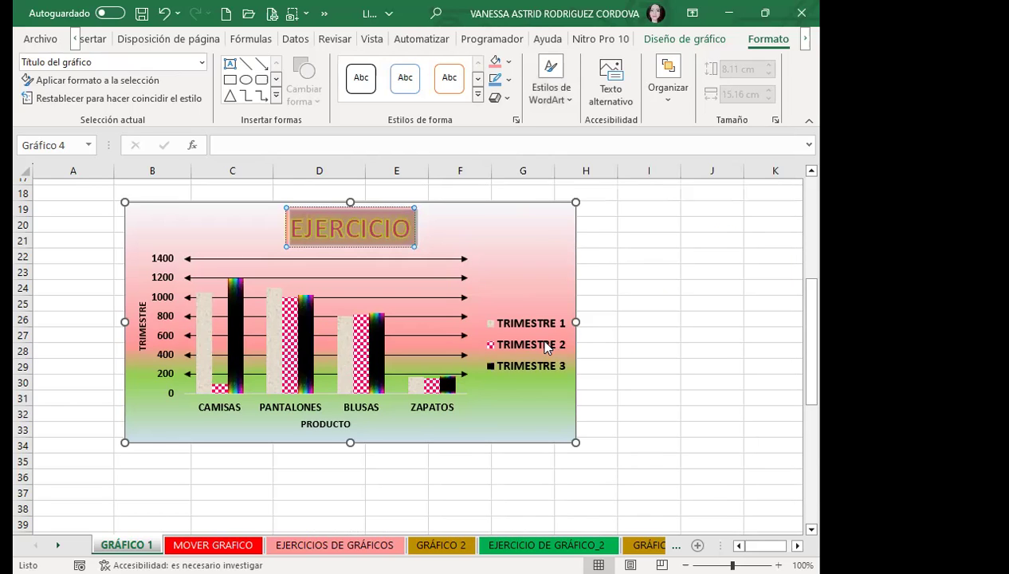
- Enlarge the EJERCICIO chart from its corner to about 8.72 × 15.45 cm, spanning B19 to H35
click(547, 348)
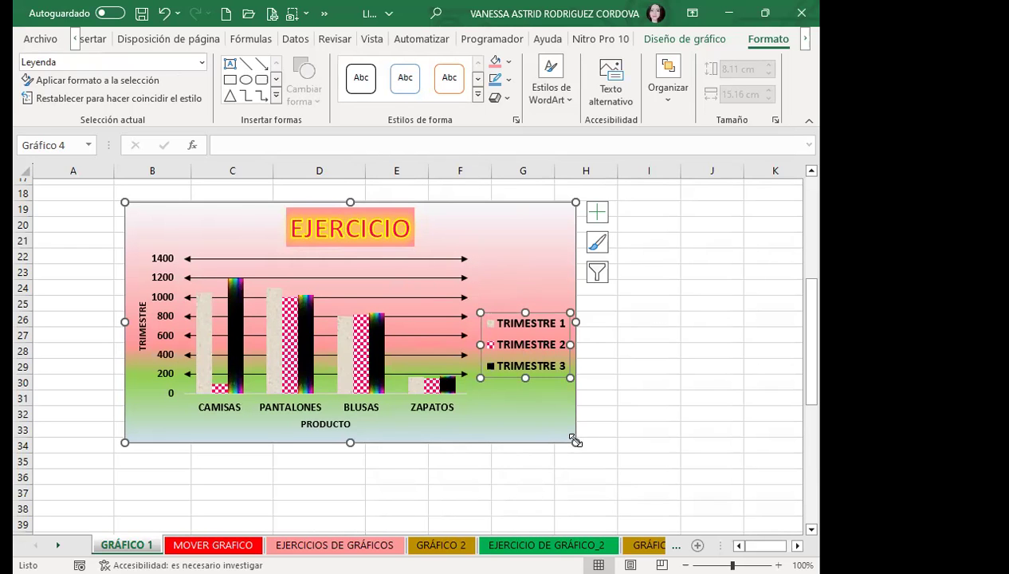
drag(574, 440, 586, 461)
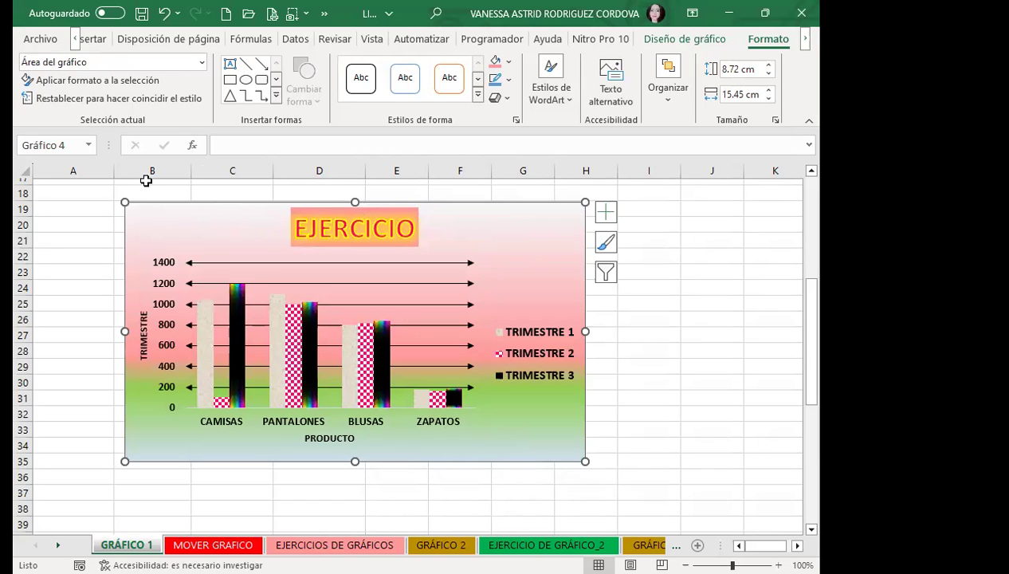
click(94, 39)
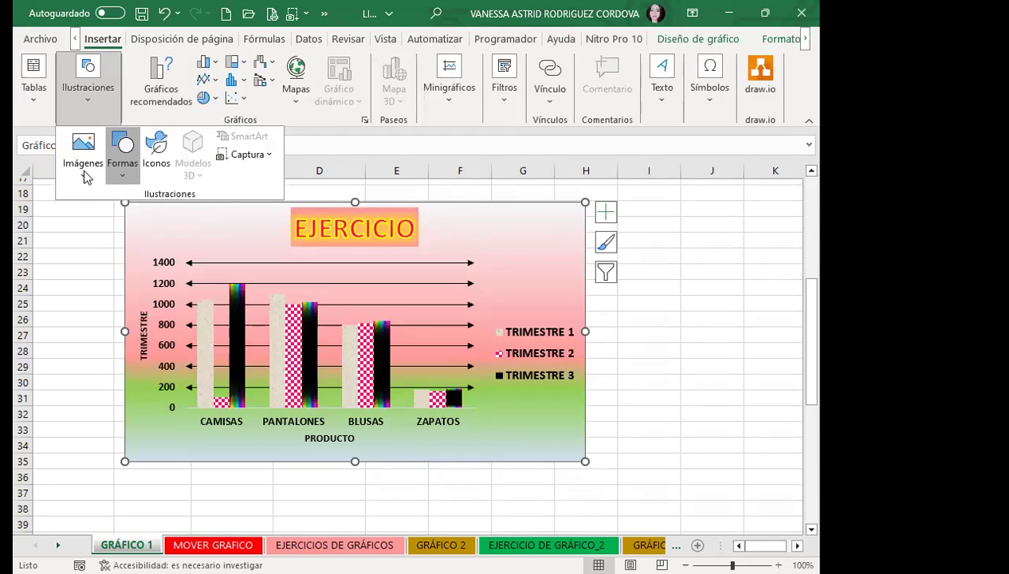
click(82, 170)
click(80, 289)
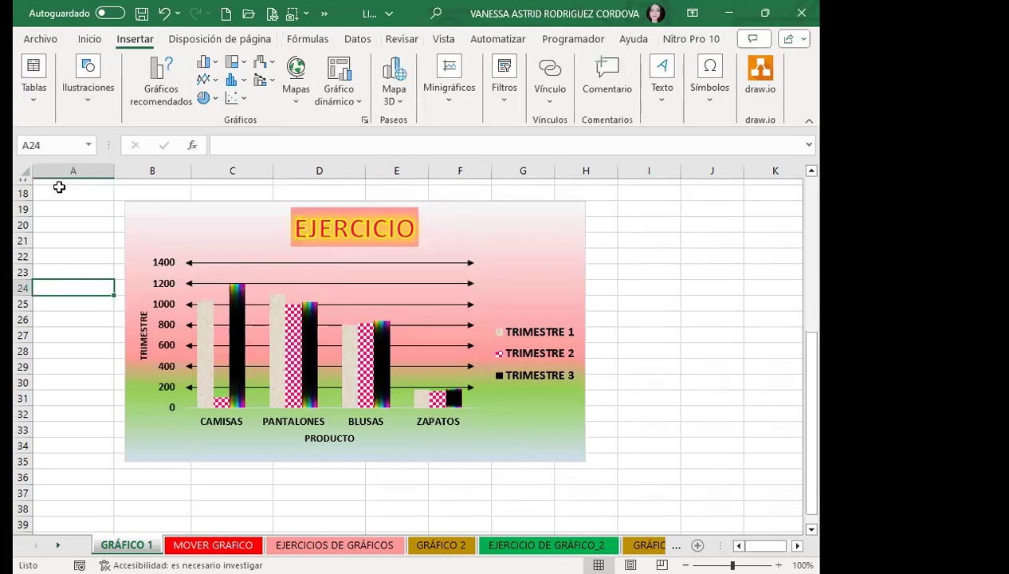
click(92, 104)
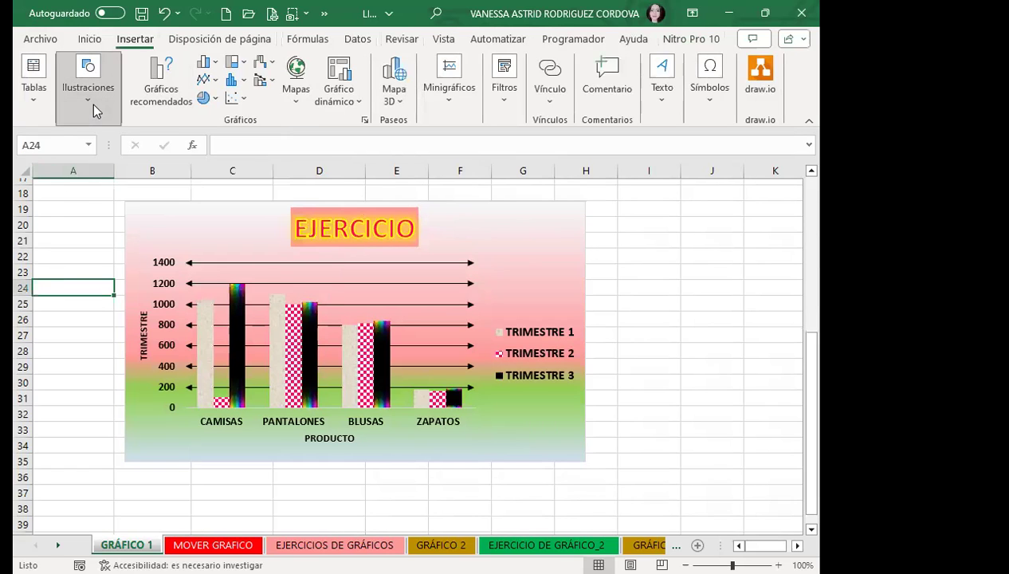
click(79, 169)
mouse_move(107, 201)
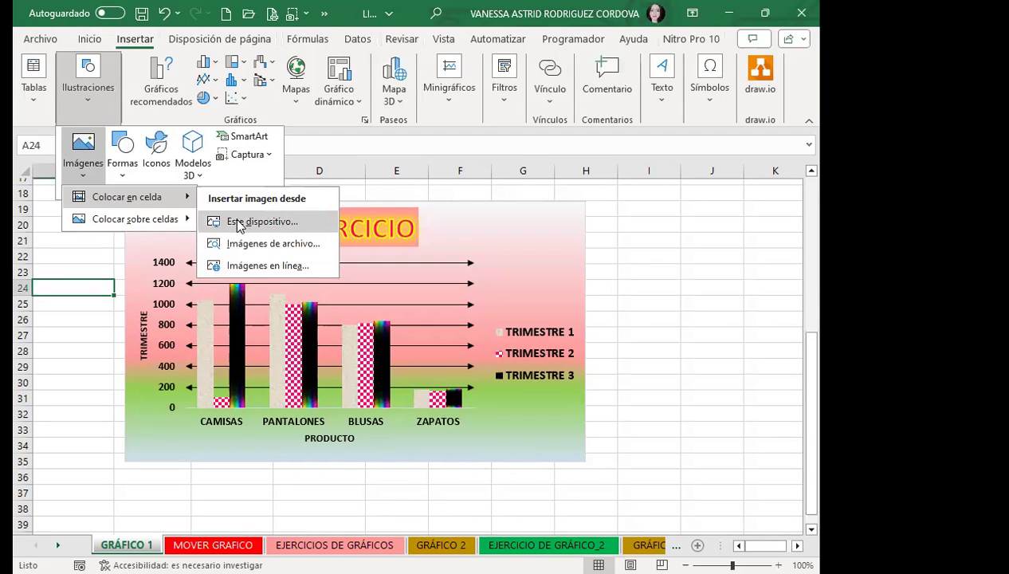
click(201, 217)
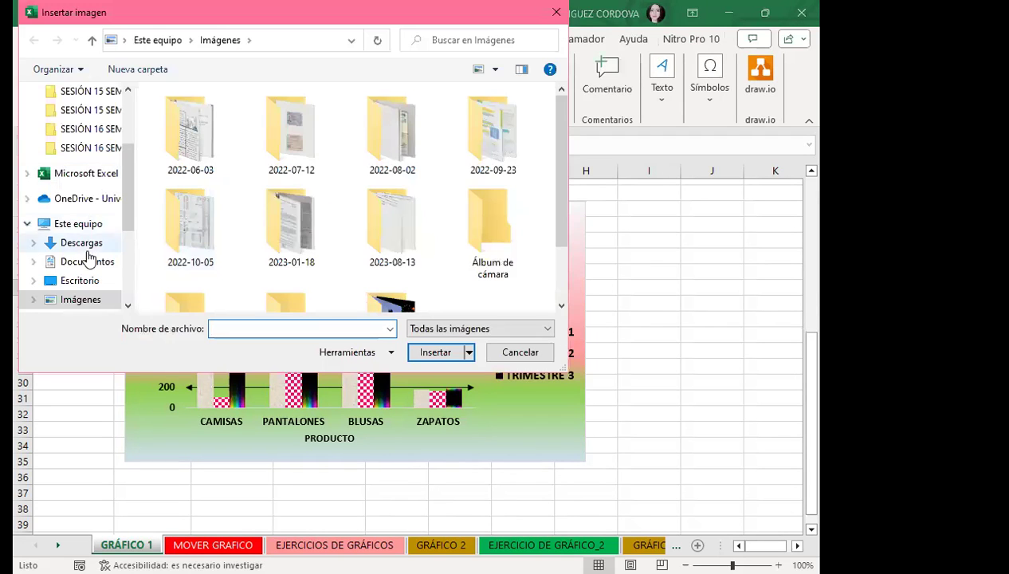
click(81, 285)
click(409, 204)
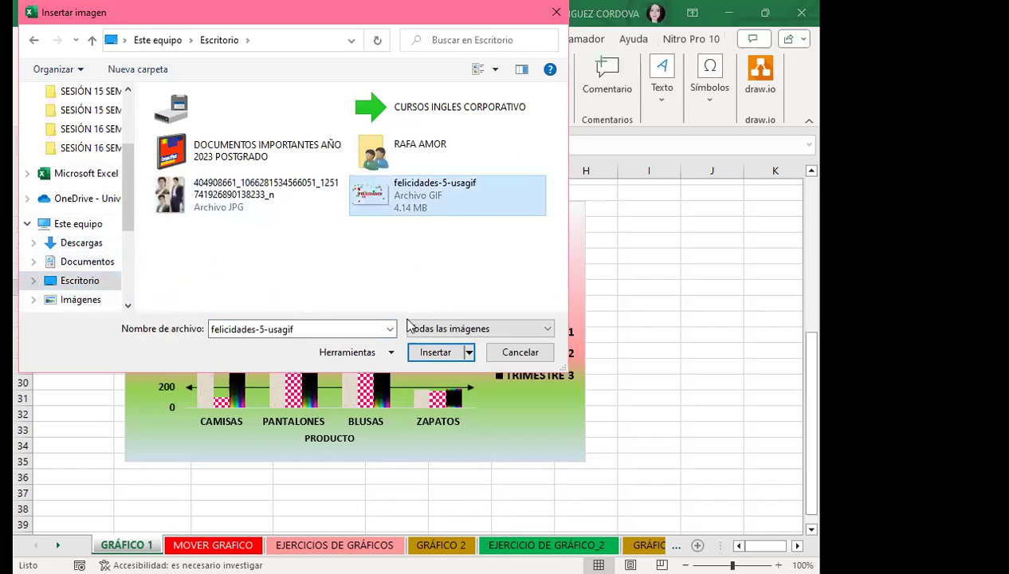
click(411, 356)
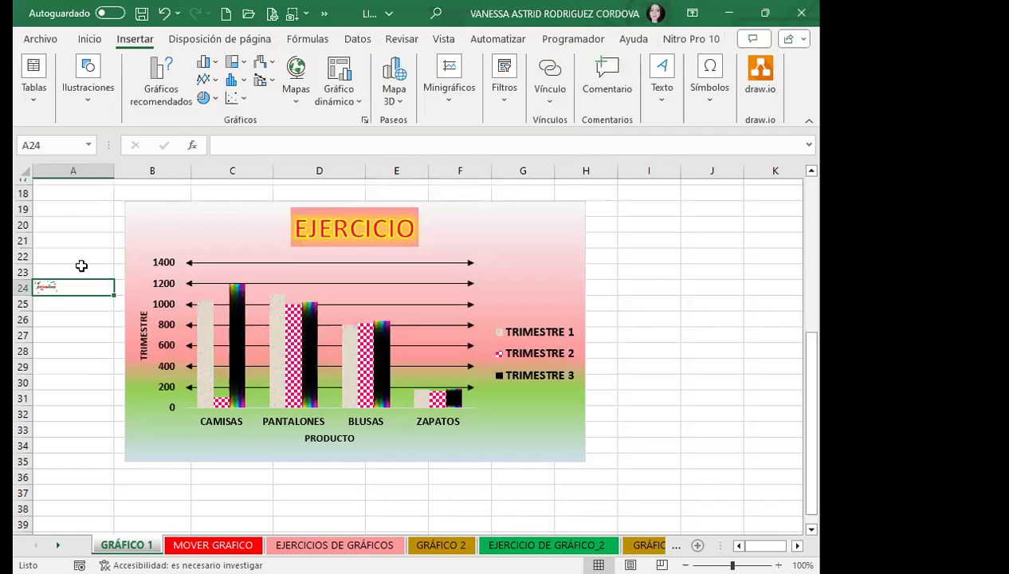
drag(118, 359, 92, 371)
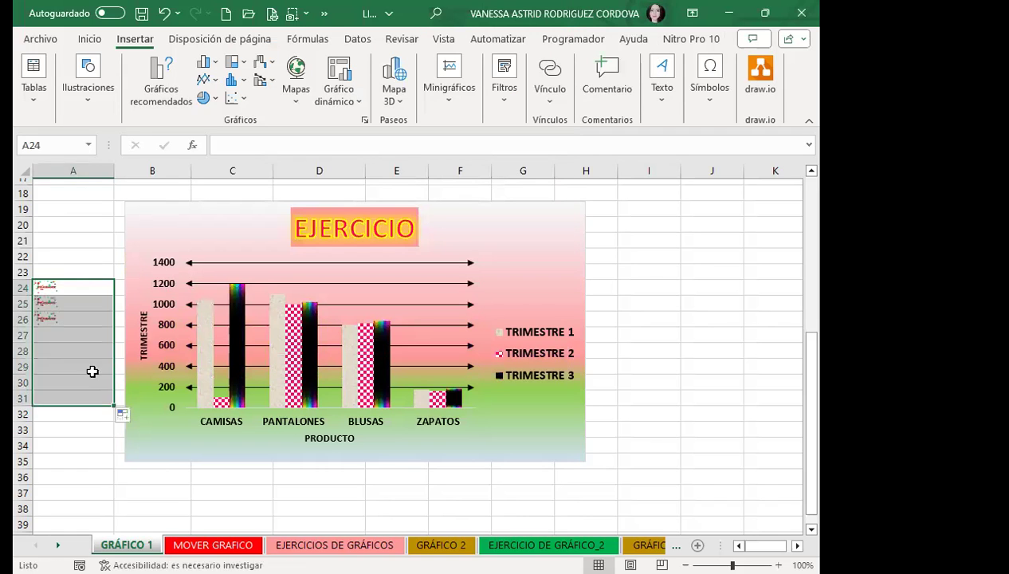
key(ctrl+z)
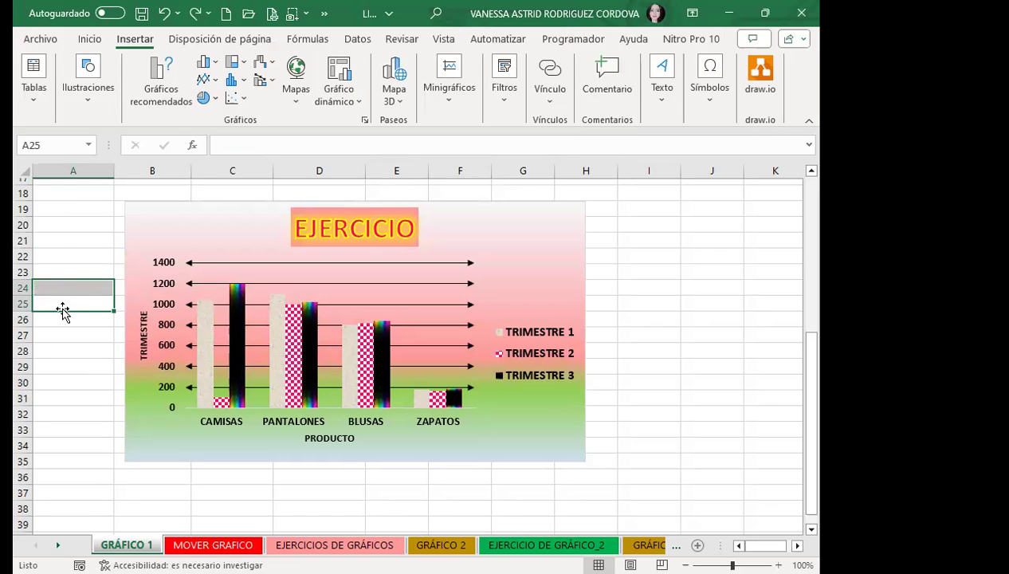
- Insert the felicidades-5-usagif picture from this device, placed over the cells
click(83, 110)
click(83, 177)
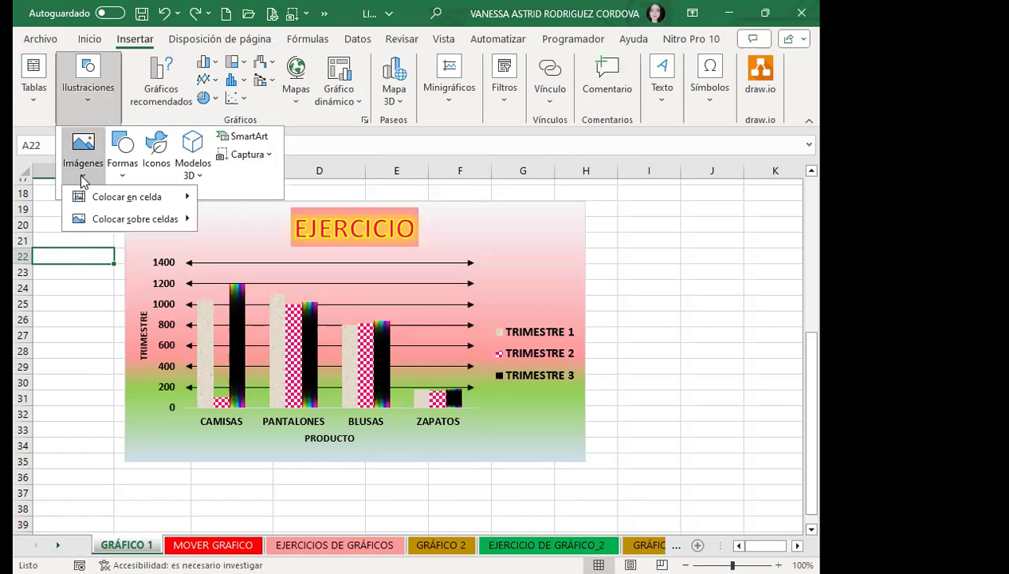
mouse_move(109, 217)
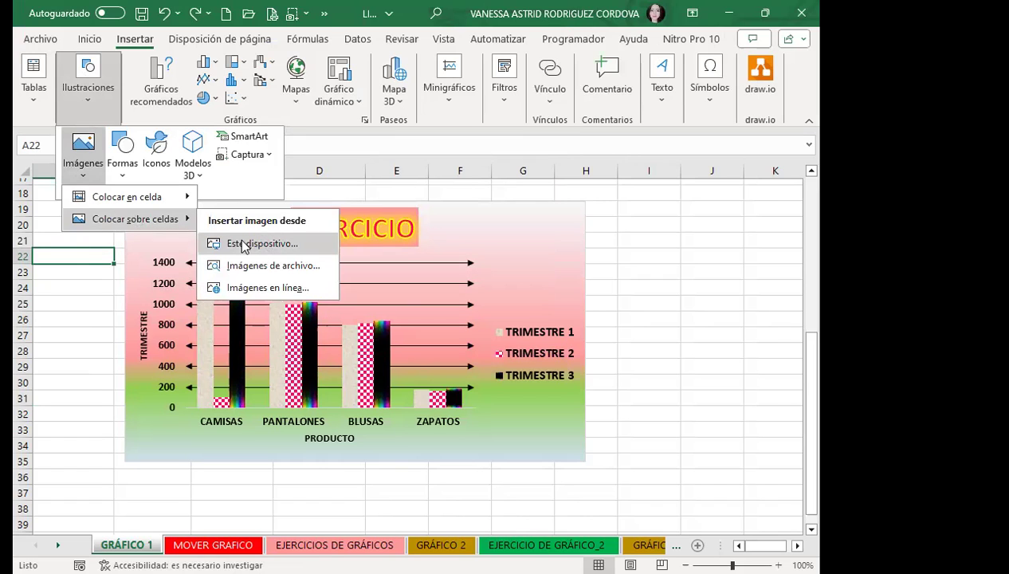
click(242, 241)
click(368, 199)
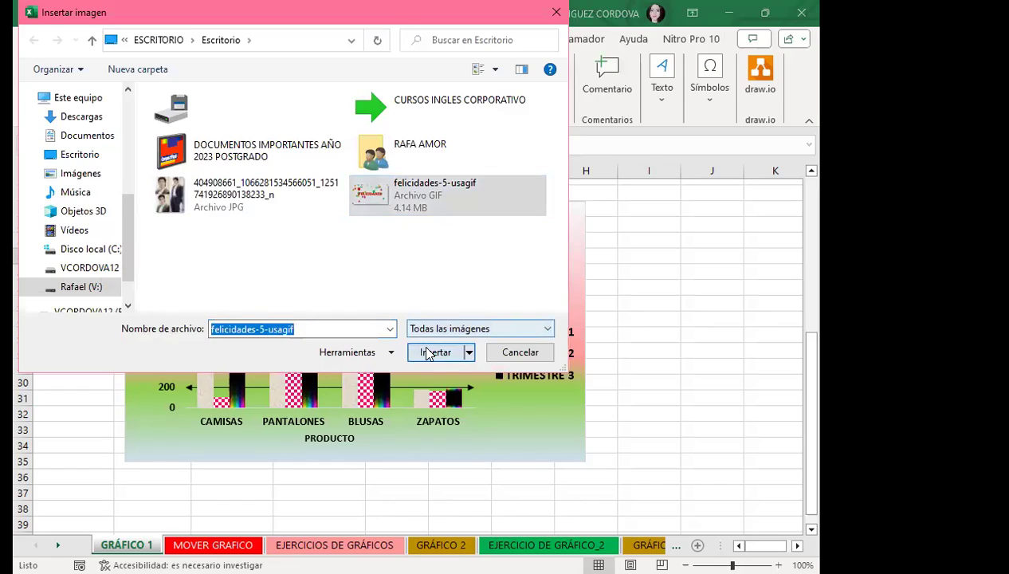
click(428, 353)
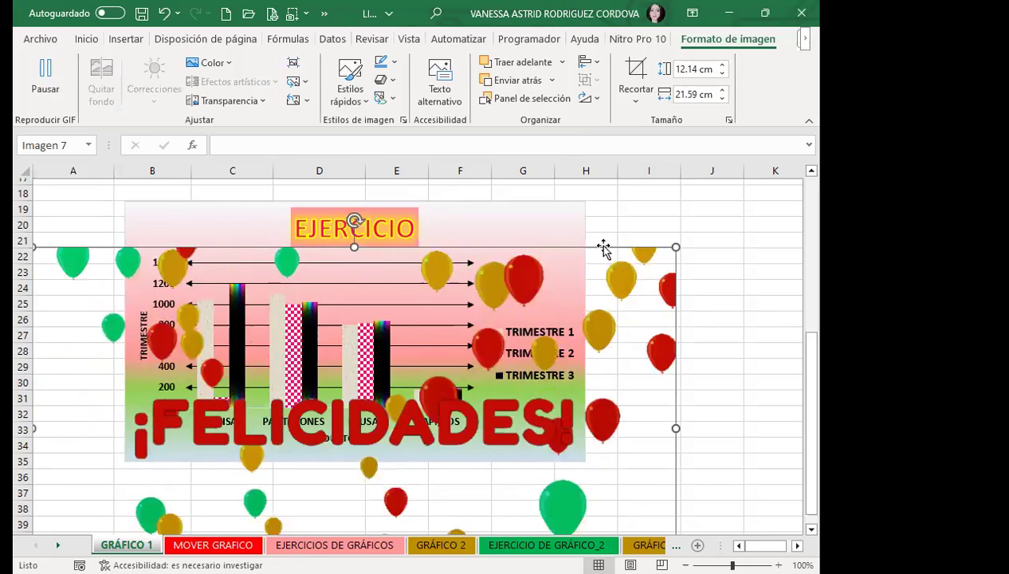
- Move the balloon GIF up over the EJERCICIO chart and stretch it to 16.54 cm tall
scroll(614, 183, up, 1)
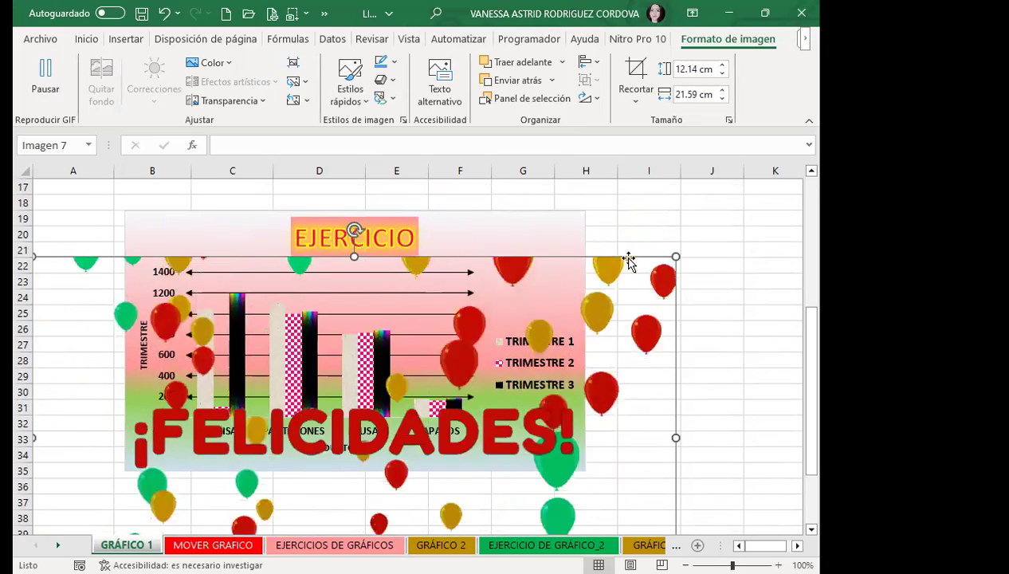
drag(629, 261, 627, 210)
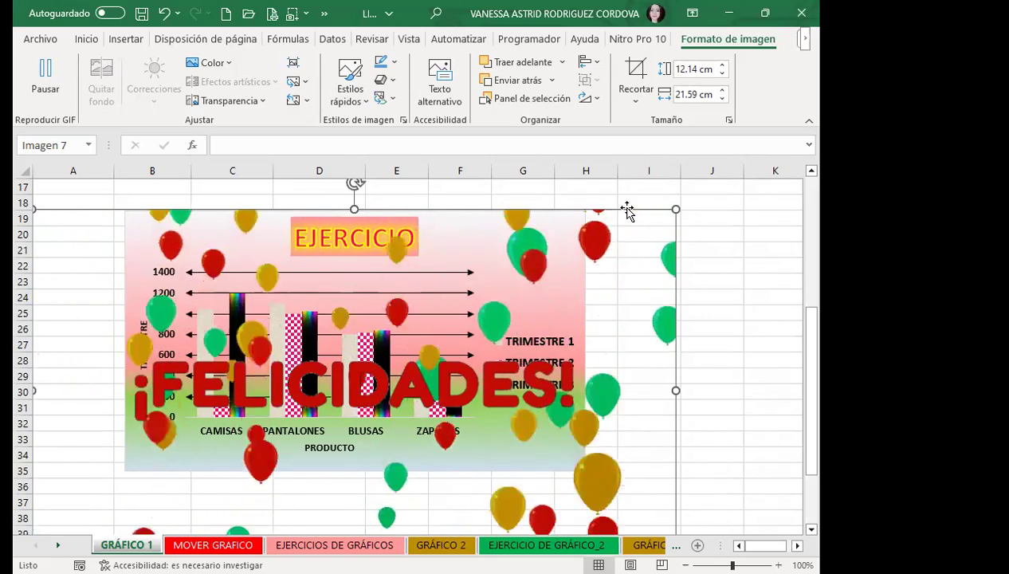
scroll(378, 315, up, 3)
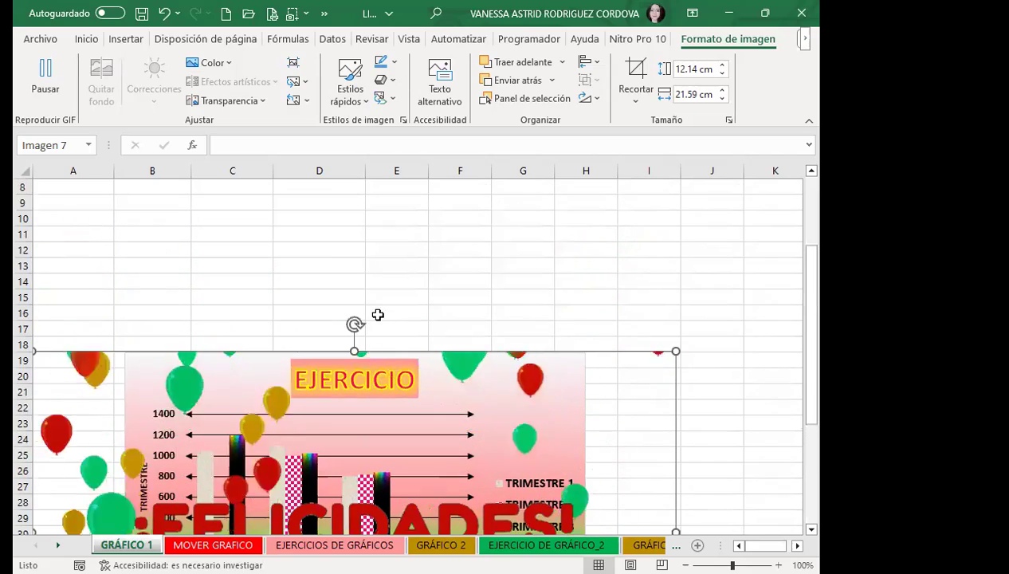
drag(352, 349, 354, 218)
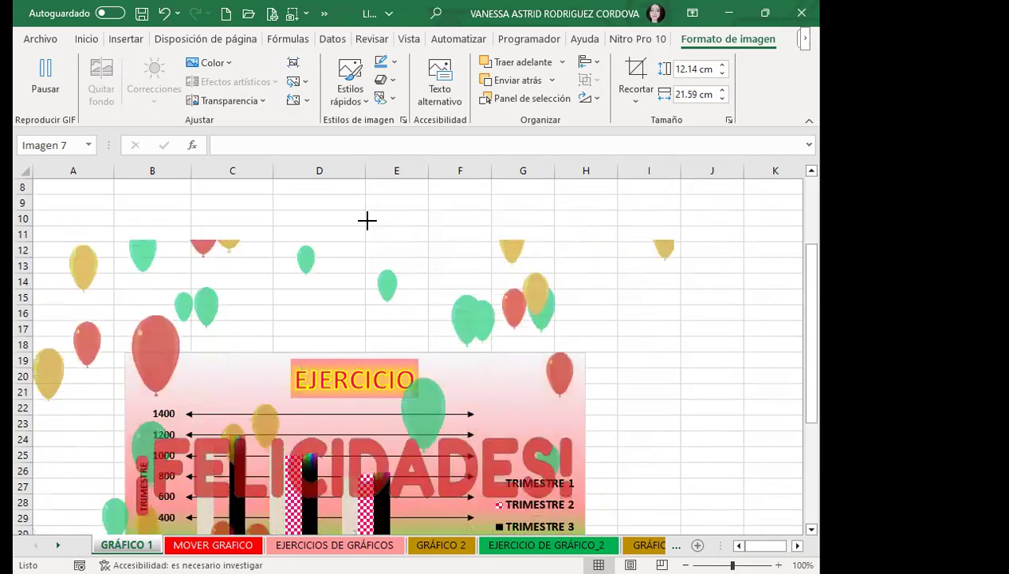
scroll(686, 388, down, 3)
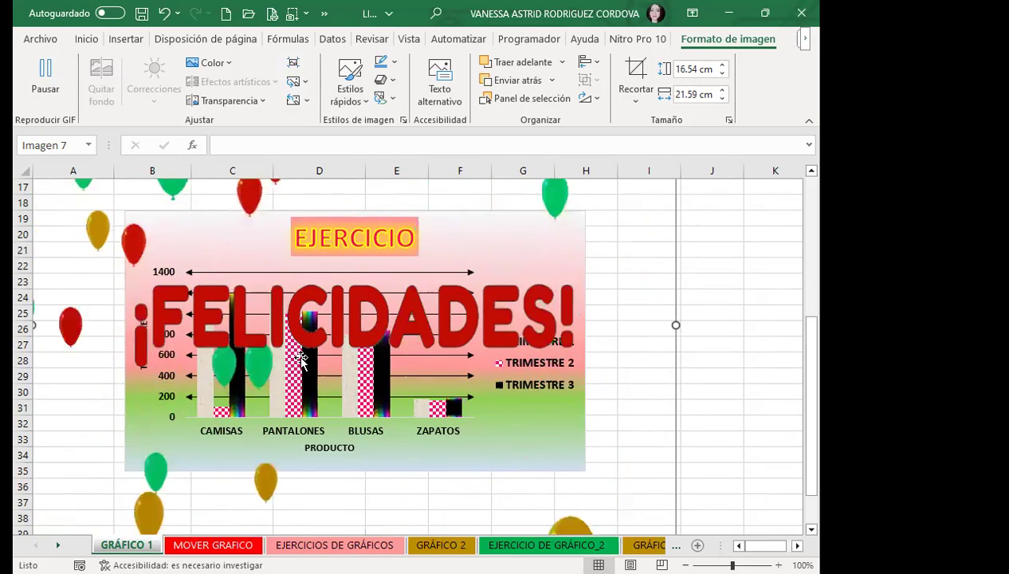
scroll(309, 322, up, 2)
scroll(495, 333, down, 3)
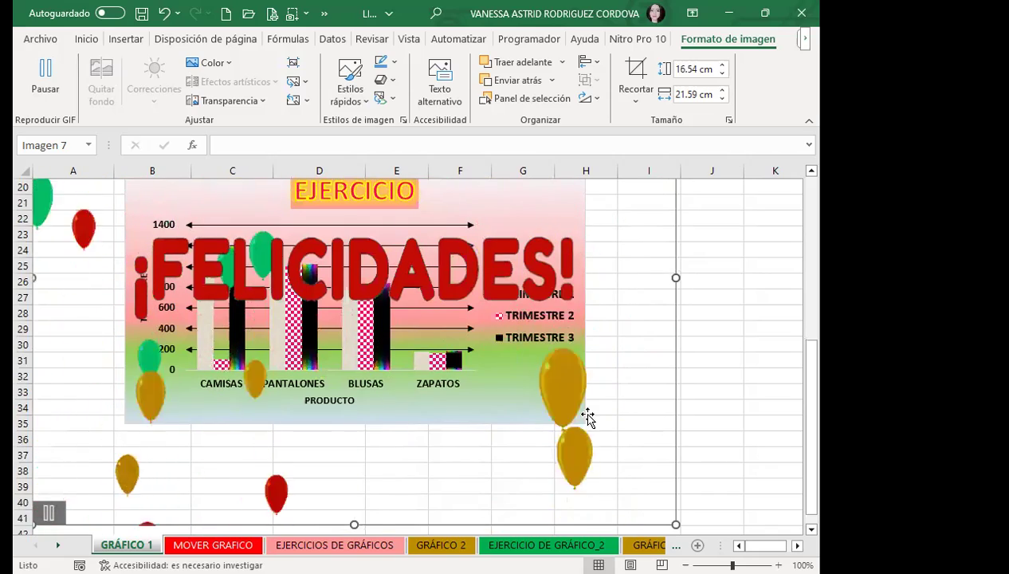
- Send the ¡FELICIDADES! balloon GIF behind the EJERCICIO chart with Enviar atrás, then deselect it
click(696, 380)
scroll(252, 295, up, 3)
scroll(265, 265, up, 3)
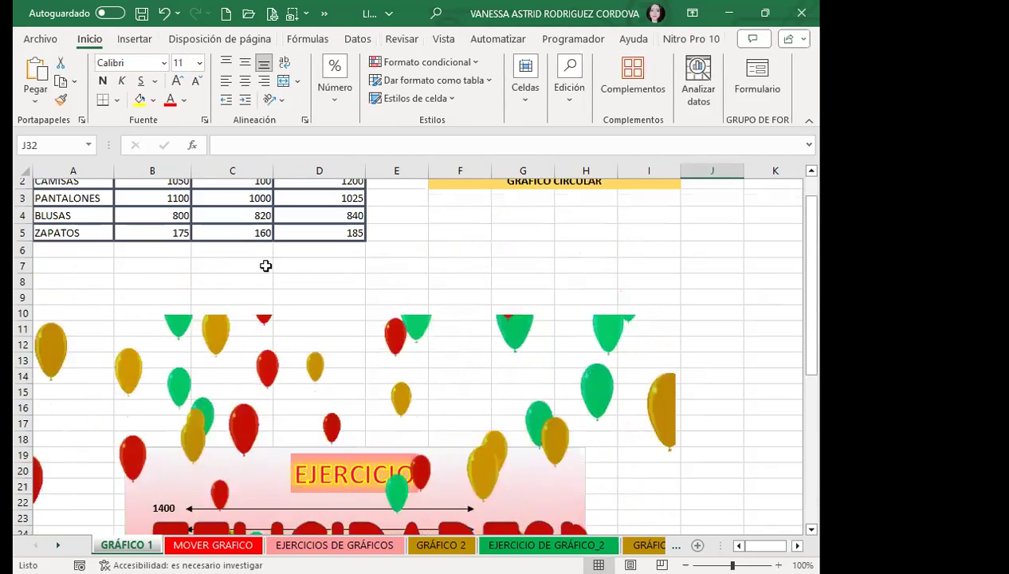
scroll(295, 295, down, 3)
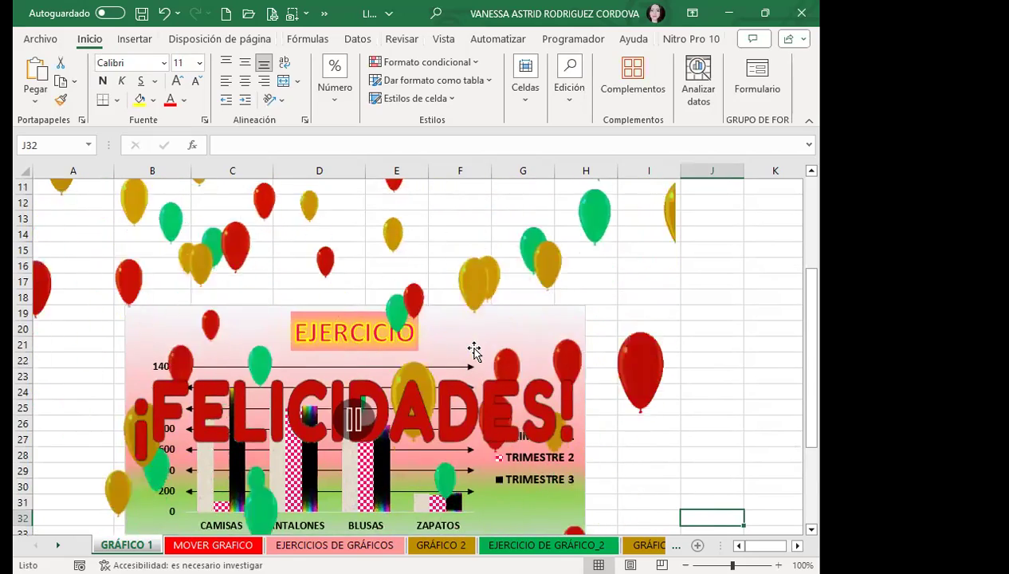
scroll(462, 414, down, 2)
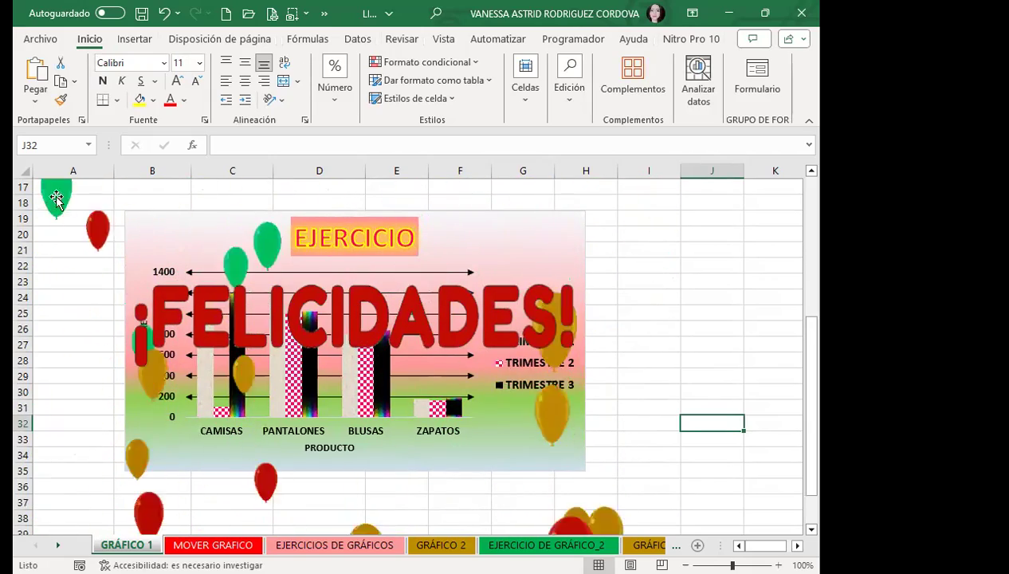
click(401, 286)
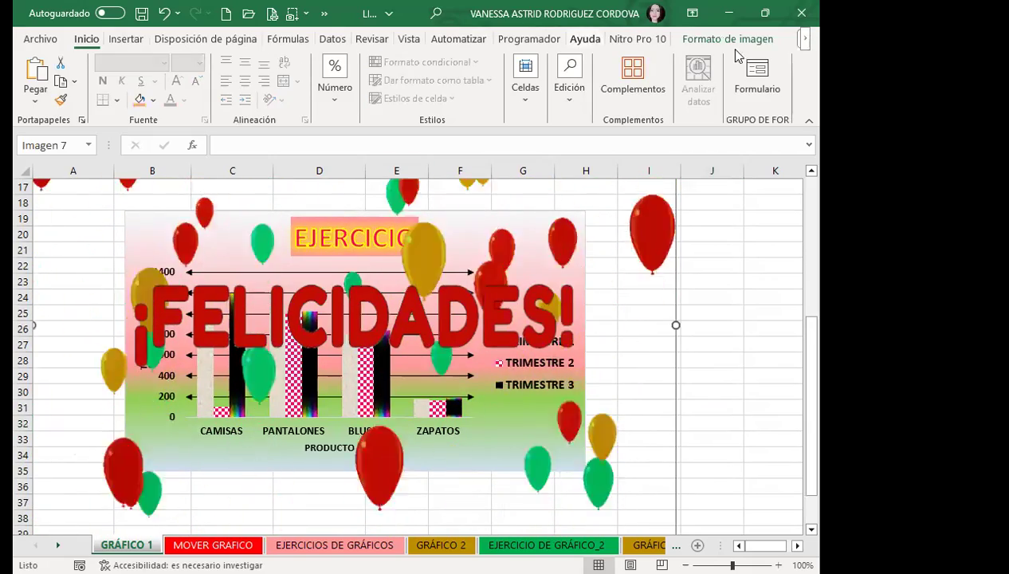
click(728, 39)
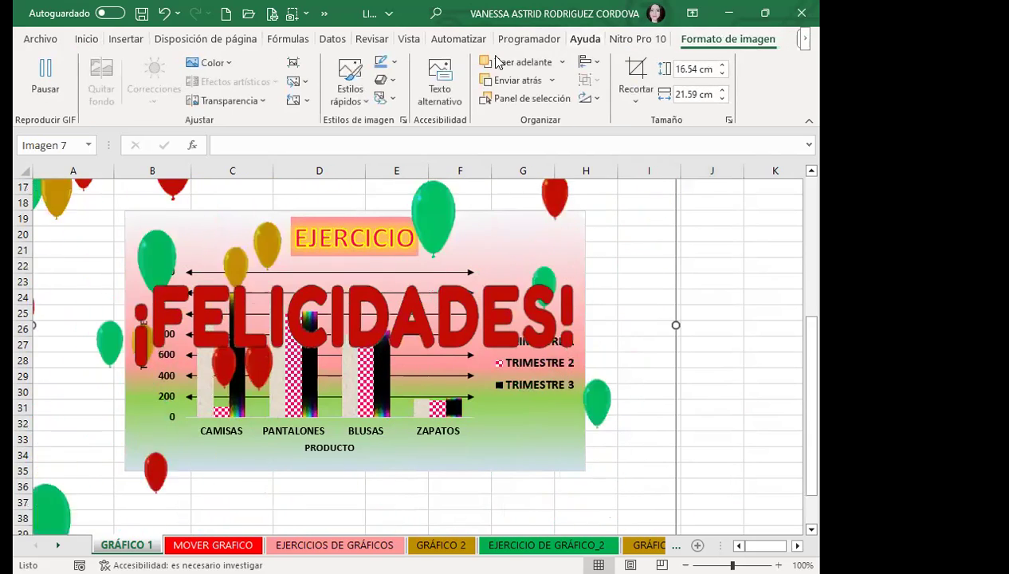
click(553, 82)
click(526, 102)
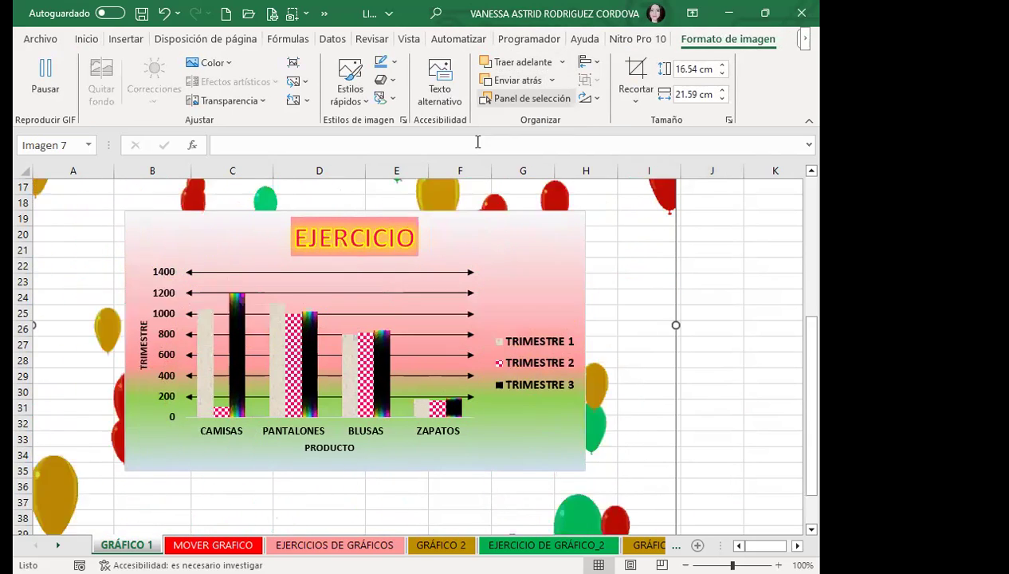
scroll(644, 388, up, 3)
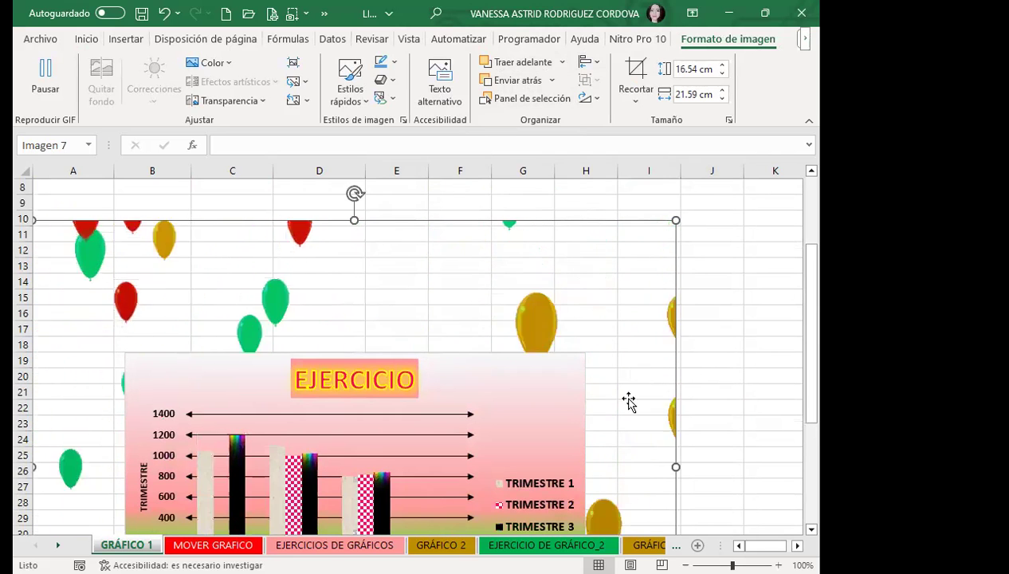
scroll(613, 355, down, 4)
click(719, 313)
scroll(401, 434, down, 3)
scroll(108, 320, up, 4)
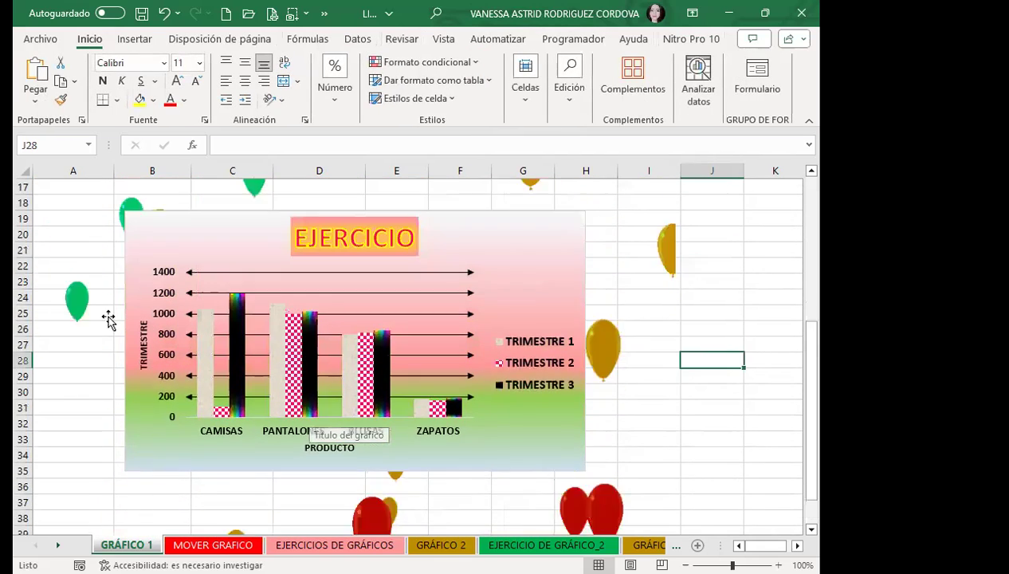
scroll(108, 295, up, 3)
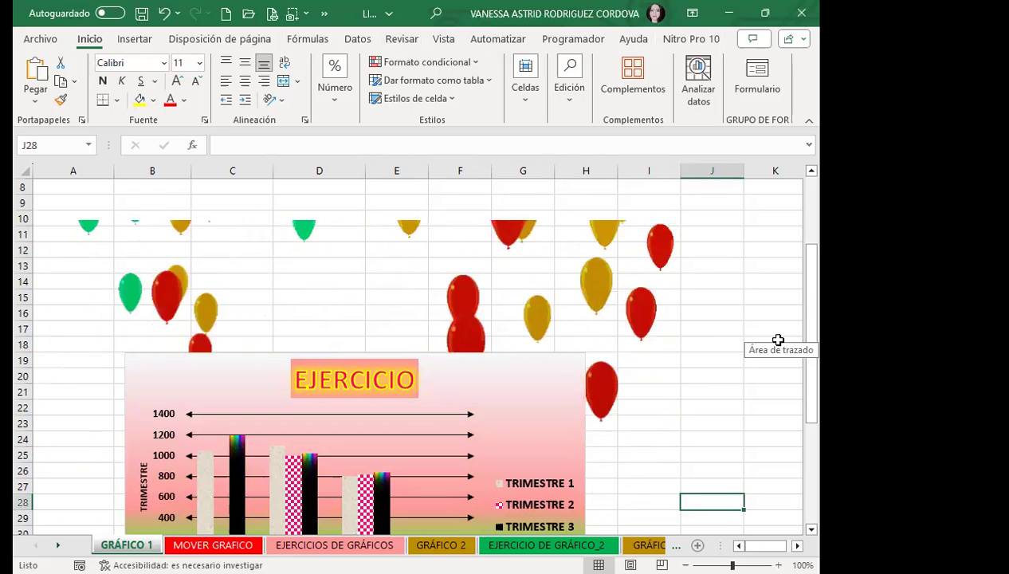
scroll(702, 378, down, 3)
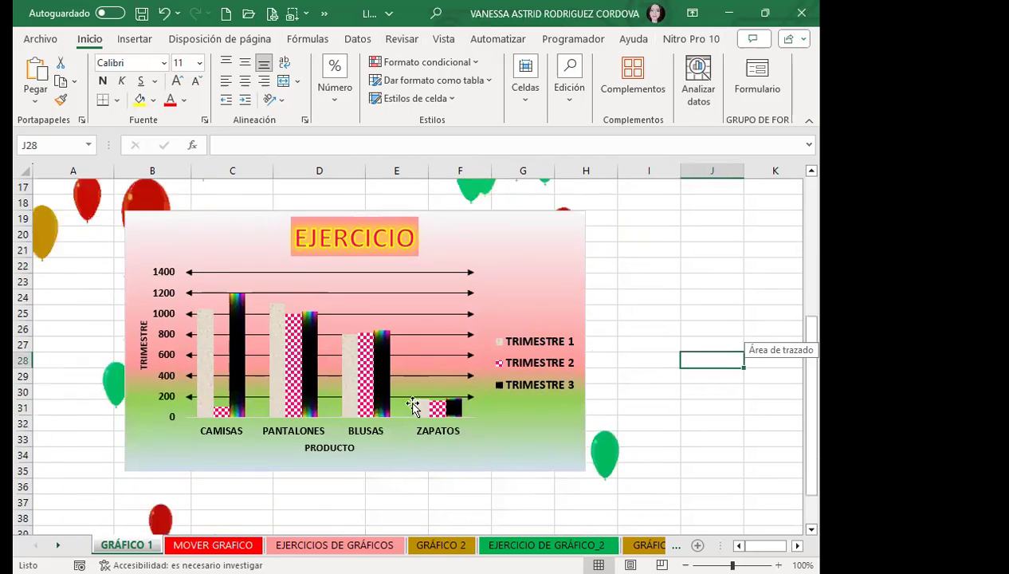
scroll(462, 350, down, 2)
scroll(465, 354, up, 2)
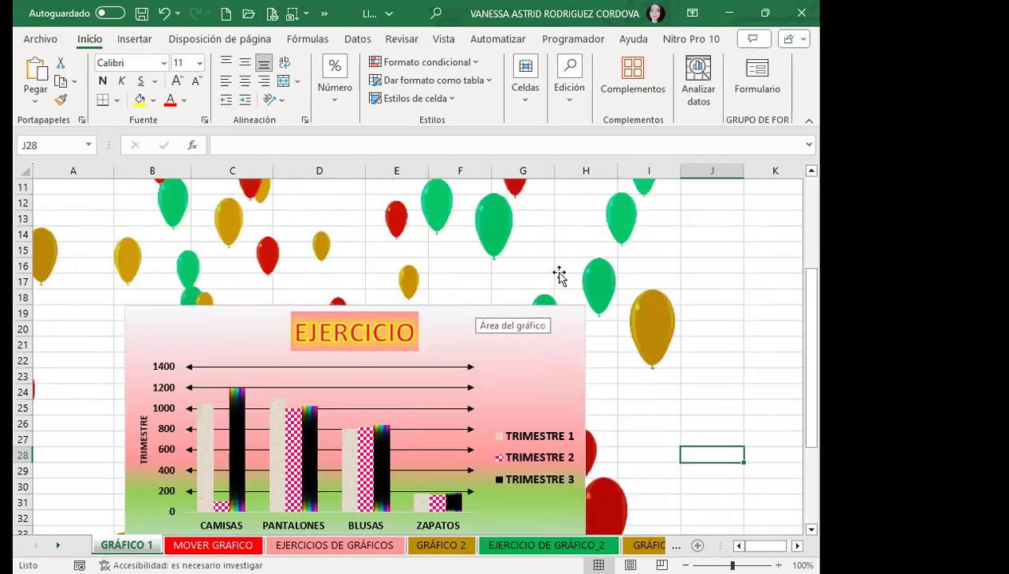
scroll(513, 360, down, 2)
scroll(563, 378, down, 1)
scroll(560, 375, up, 3)
scroll(559, 375, up, 2)
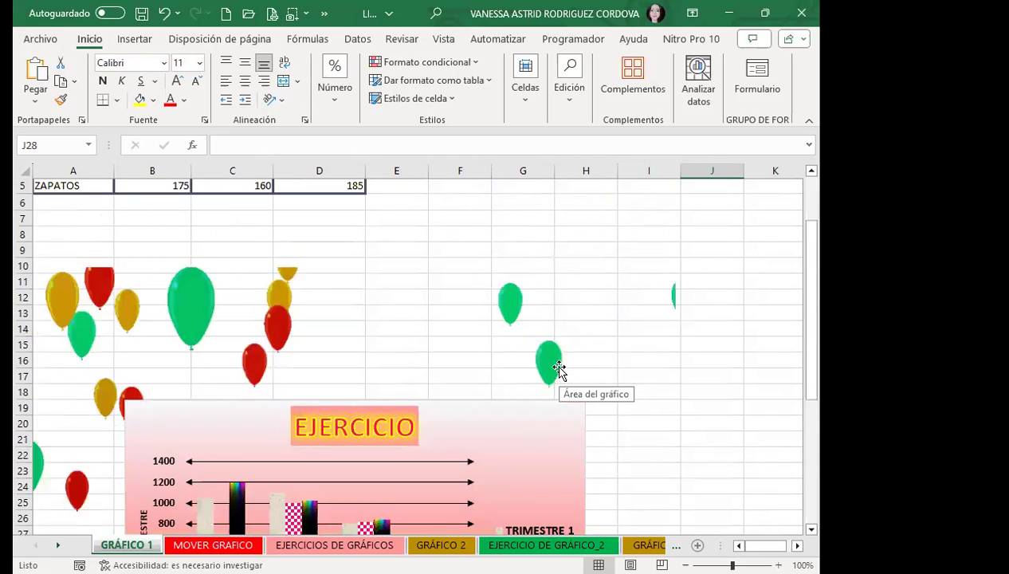
scroll(557, 391, down, 3)
scroll(558, 386, down, 2)
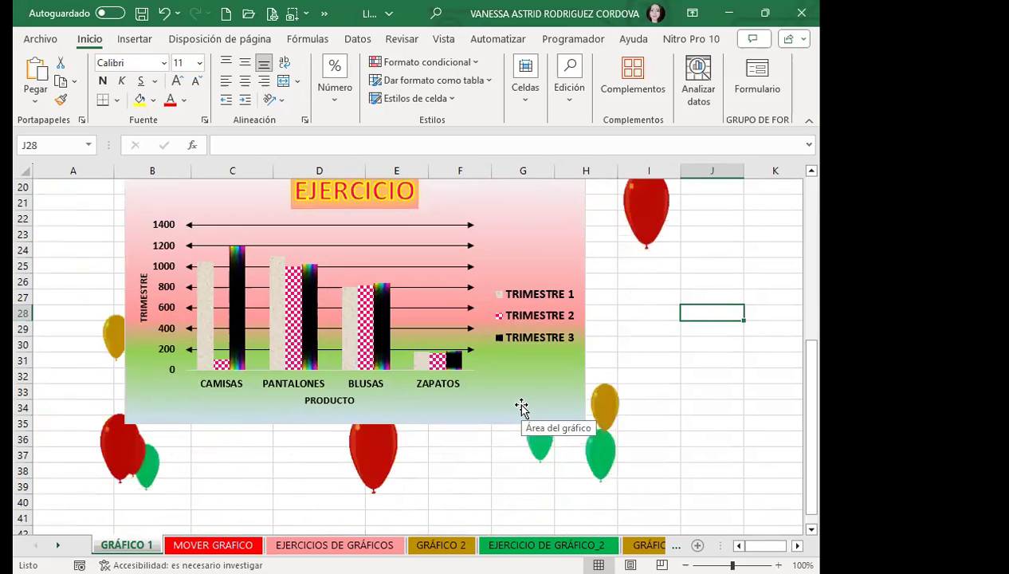
scroll(494, 359, up, 4)
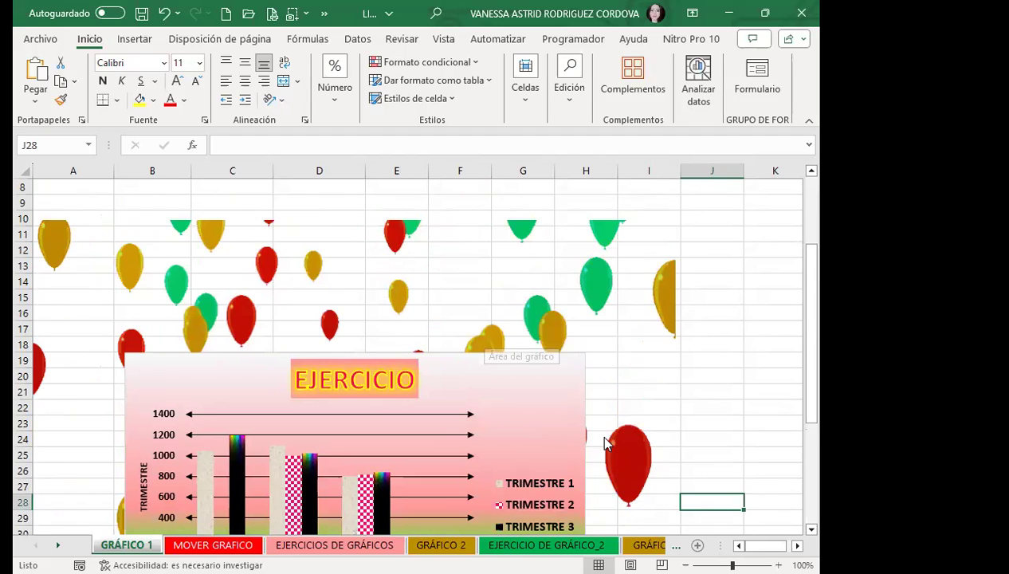
- Move through EJERCICIO DE GRÁFICO_2 and GRÁFICO 2 to the GRÁFICO LÍNEA (2) sheet
click(443, 545)
click(547, 545)
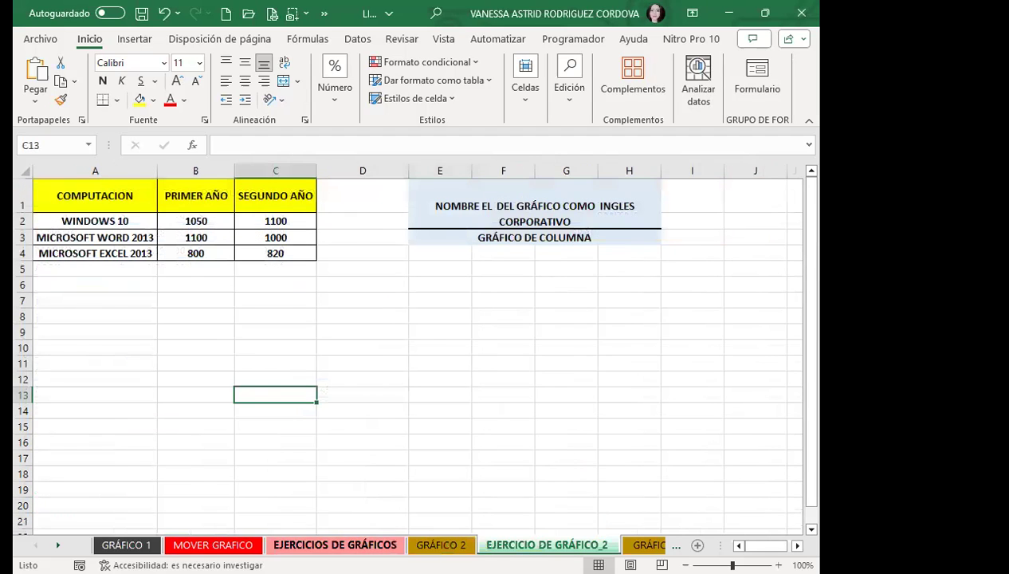
click(440, 545)
click(647, 545)
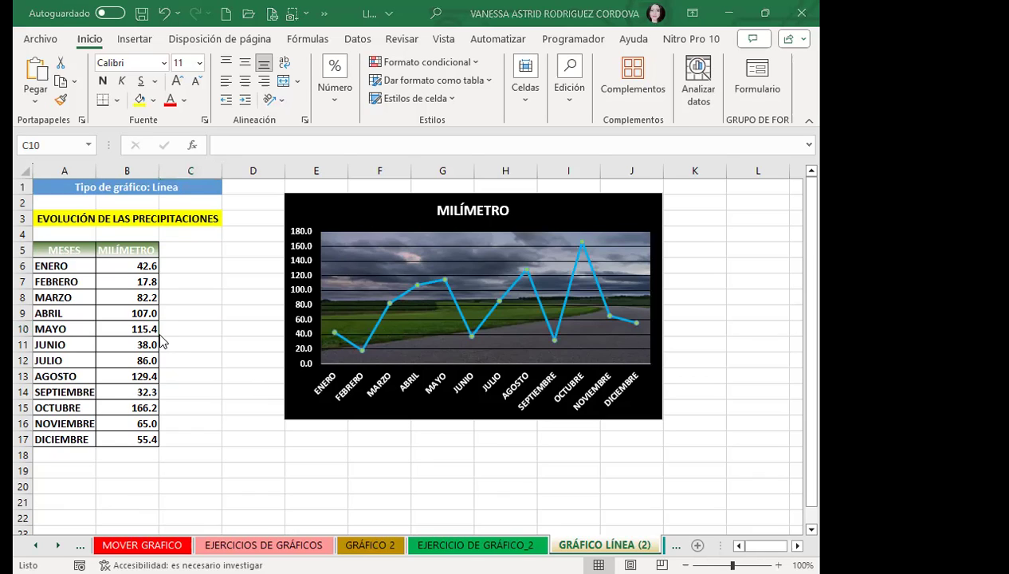
- With the Insertar commands showing, select the MESES and MILÍMETRO data in A5:B17
click(135, 38)
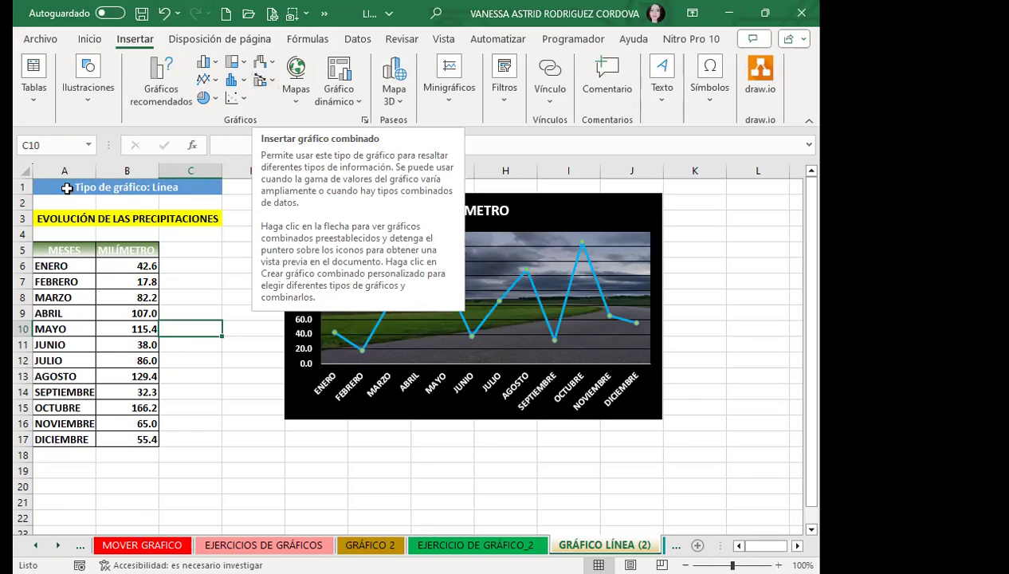
click(58, 252)
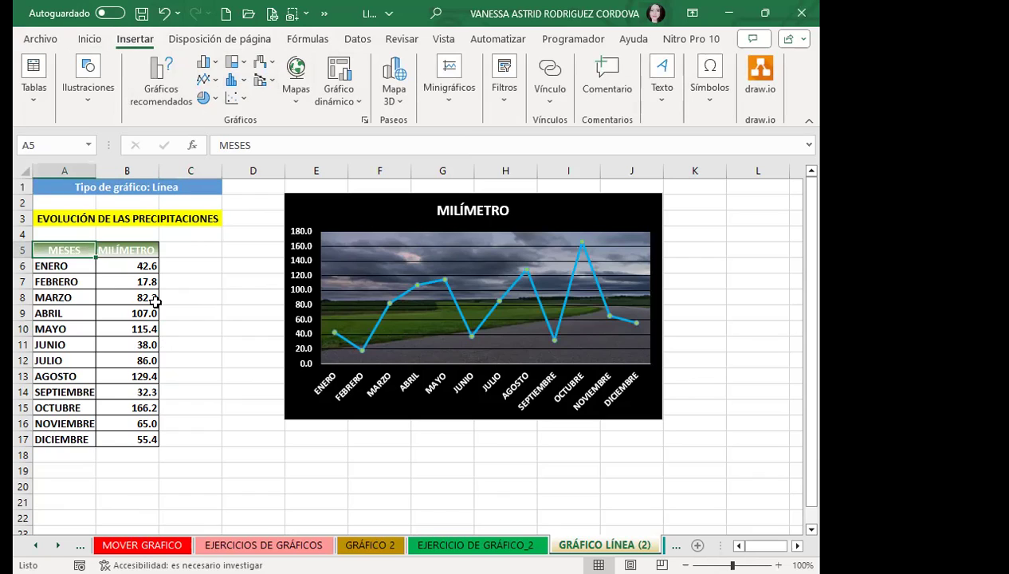
mouse_move(83, 249)
mouse_down()
mouse_move(148, 377)
mouse_move(144, 455)
mouse_up()
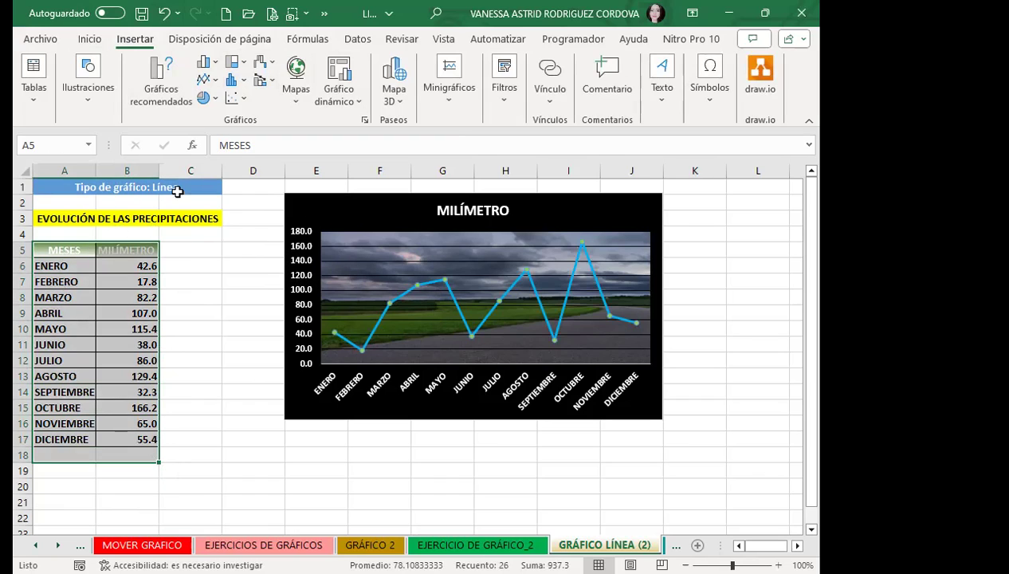
- Read the line's monthly values, from 17.8 in FEBRERO to 166.2 in OCTUBRE
click(394, 308)
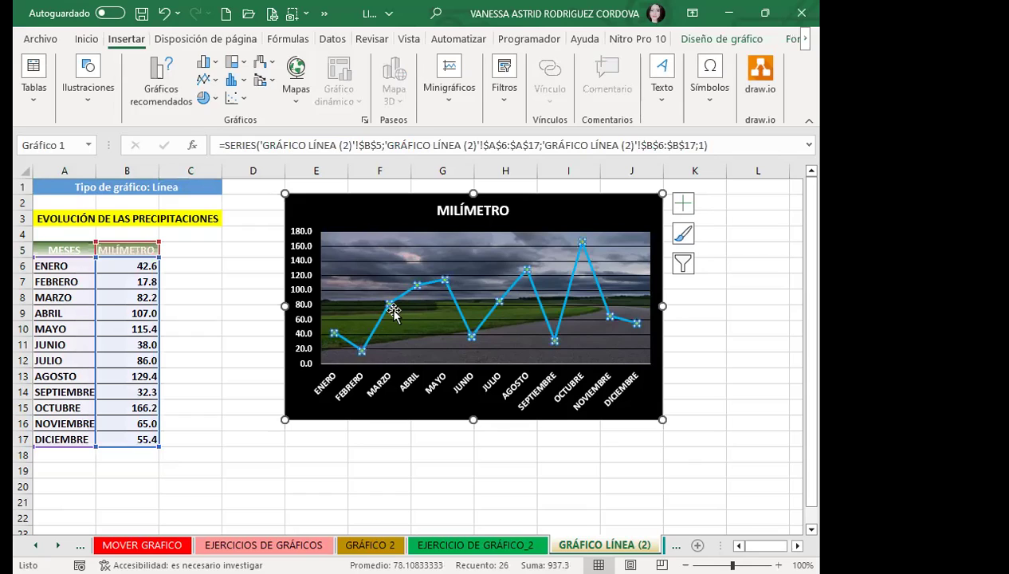
mouse_move(393, 306)
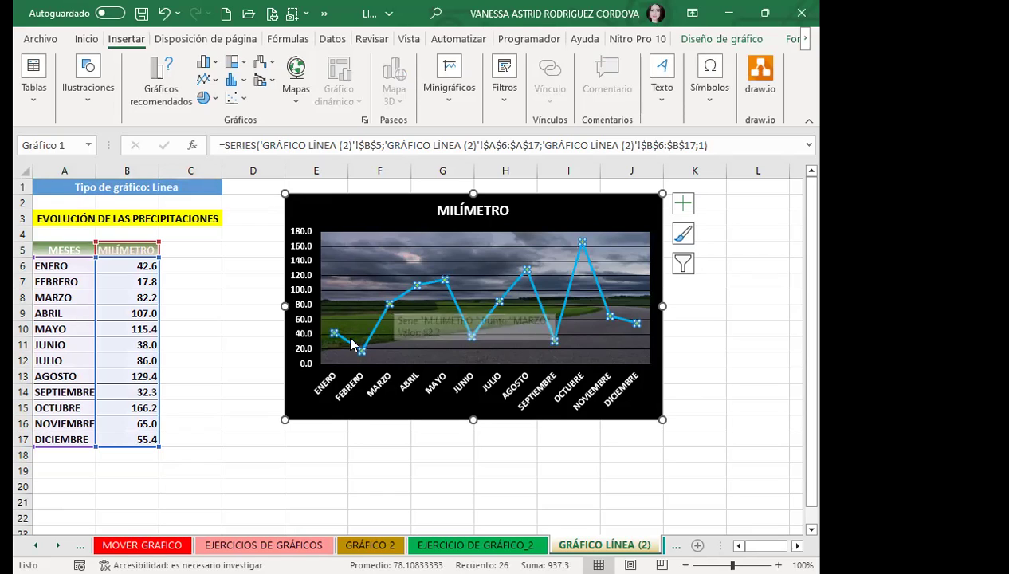
mouse_move(360, 354)
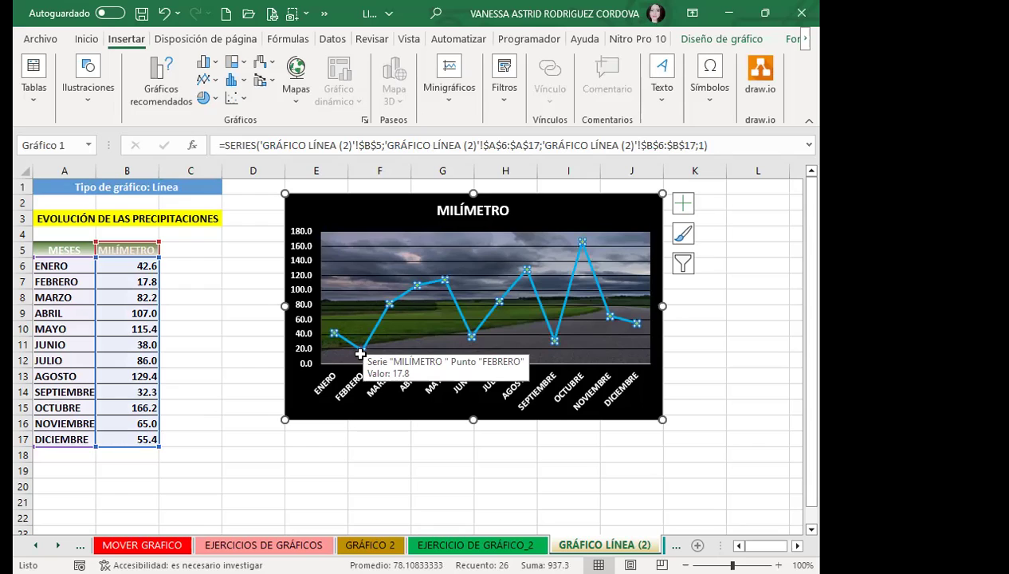
click(369, 218)
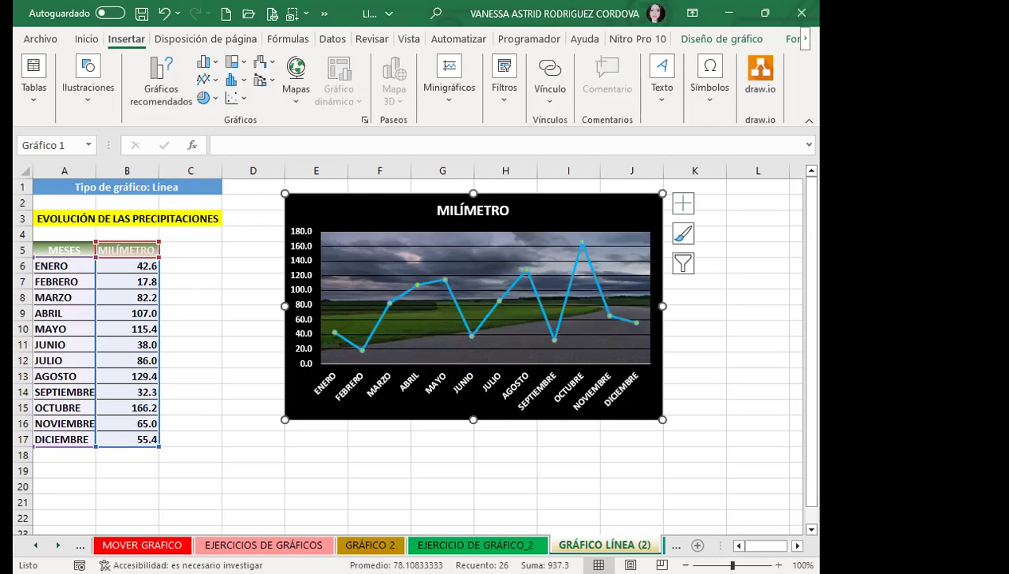
- Browse the GRÁFICO 2, GRÁFICO LÍNEA (2) and EJERCICIO DE GRÁFICO_3 sheets, ending on GRÁFICO DE BARRA (2)
click(673, 546)
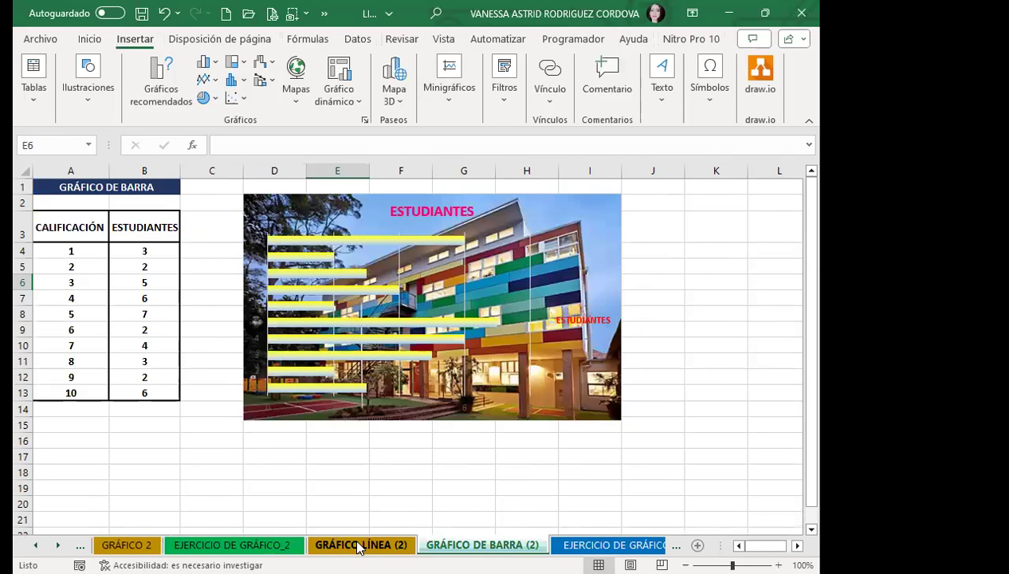
click(356, 545)
click(102, 547)
scroll(144, 500, down, 1)
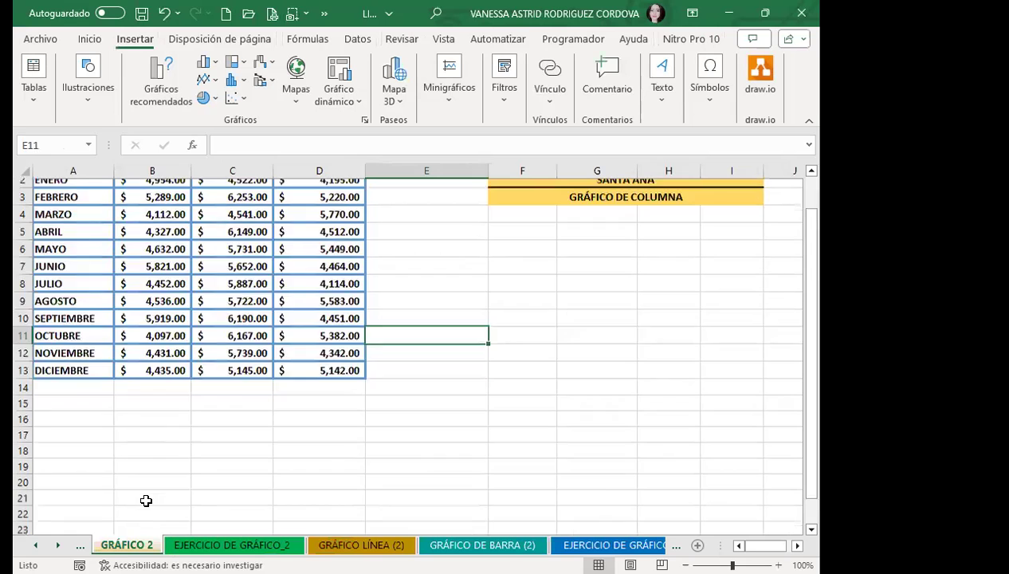
scroll(145, 501, down, 2)
scroll(146, 500, up, 3)
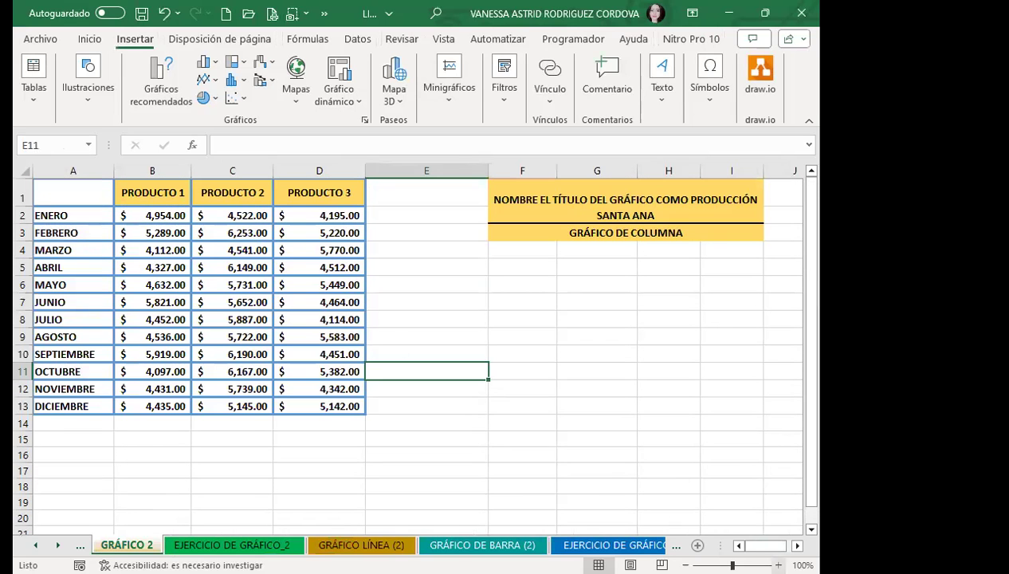
scroll(789, 539, right, 3)
scroll(772, 545, right, 2)
drag(772, 545, 742, 545)
click(375, 544)
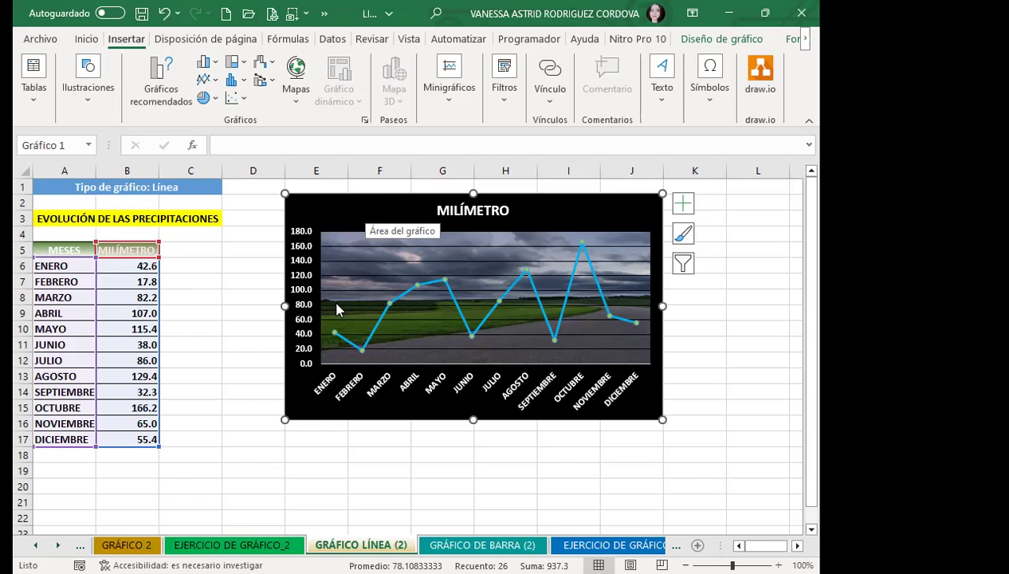
click(614, 544)
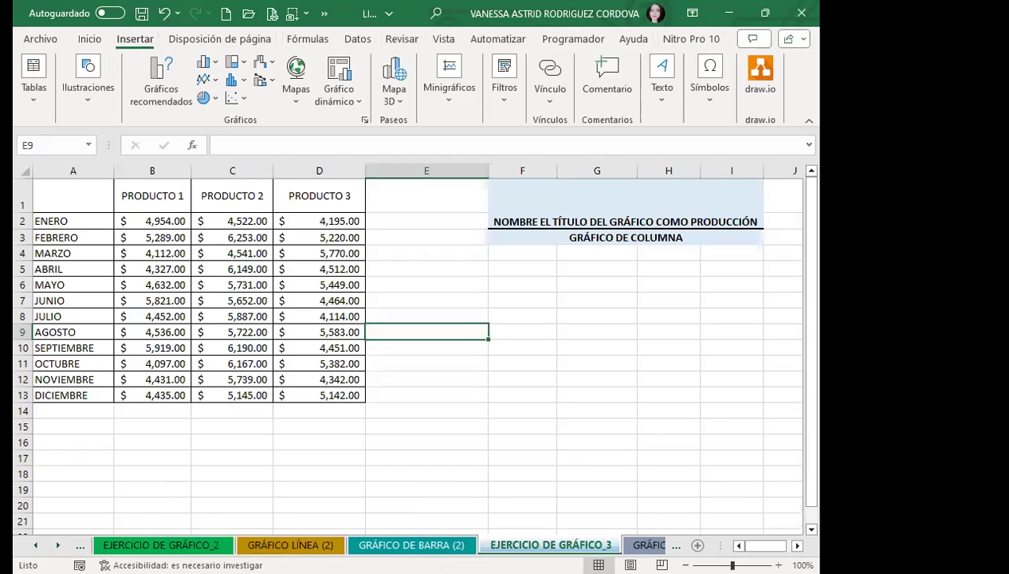
click(426, 547)
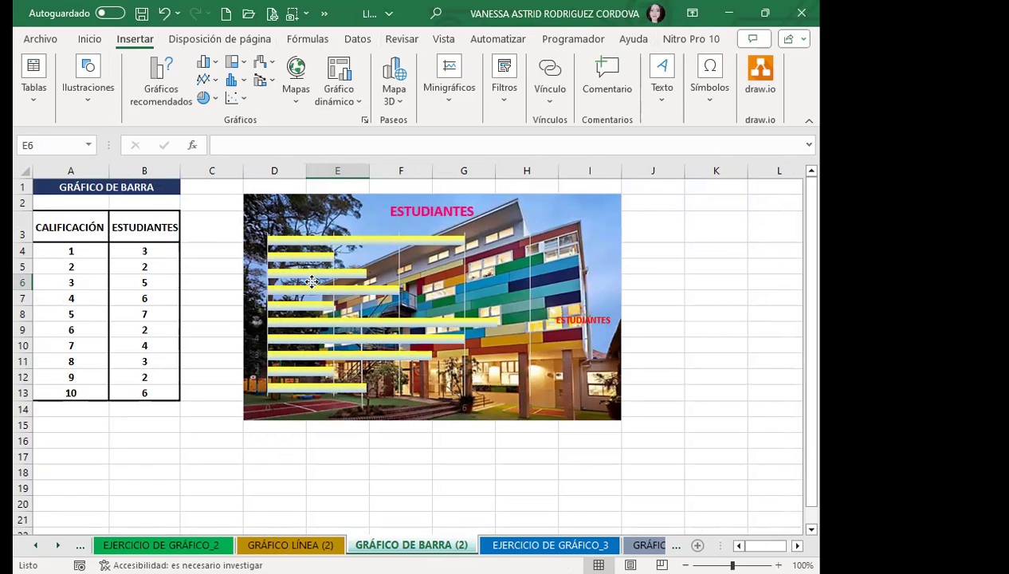
- Inspect the ESTUDIANTES chart's data source, legend and bar series without changing them
click(312, 281)
click(704, 40)
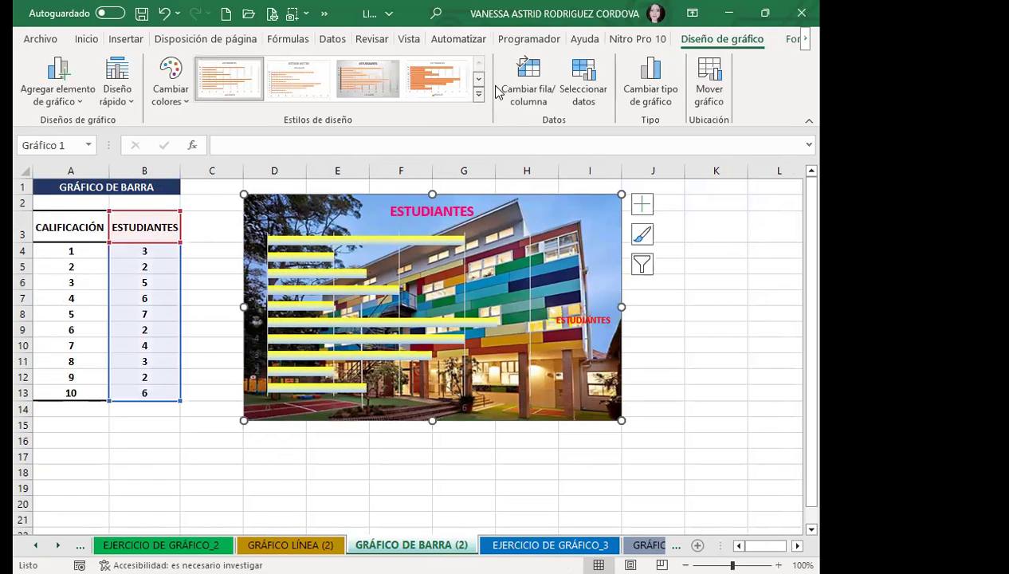
click(597, 100)
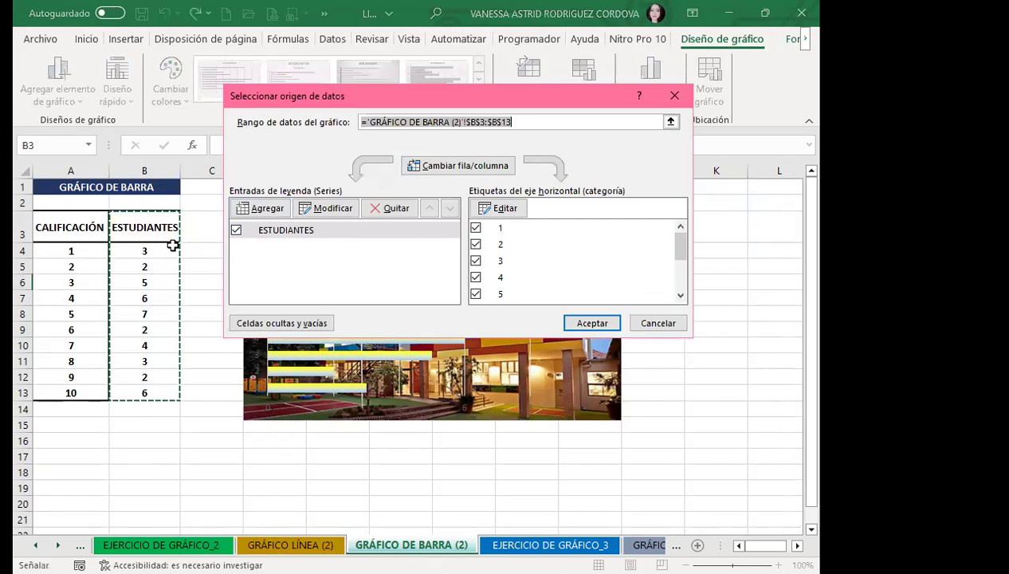
click(675, 95)
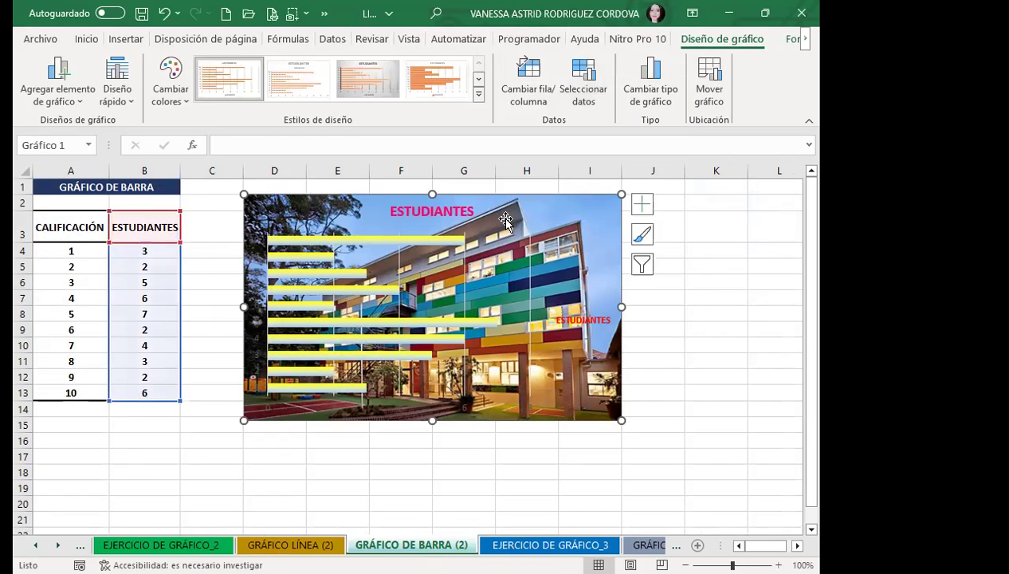
click(564, 319)
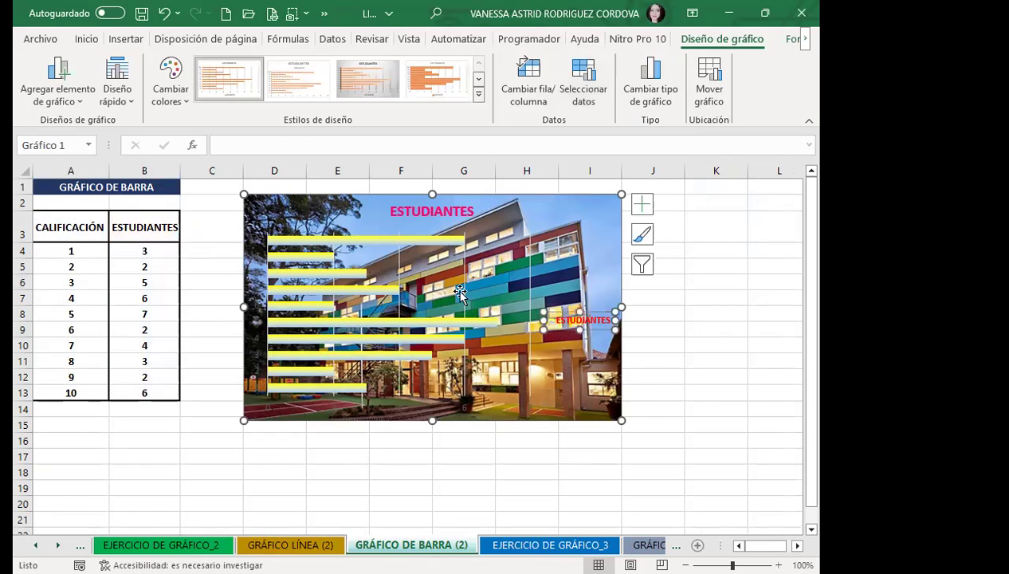
click(288, 225)
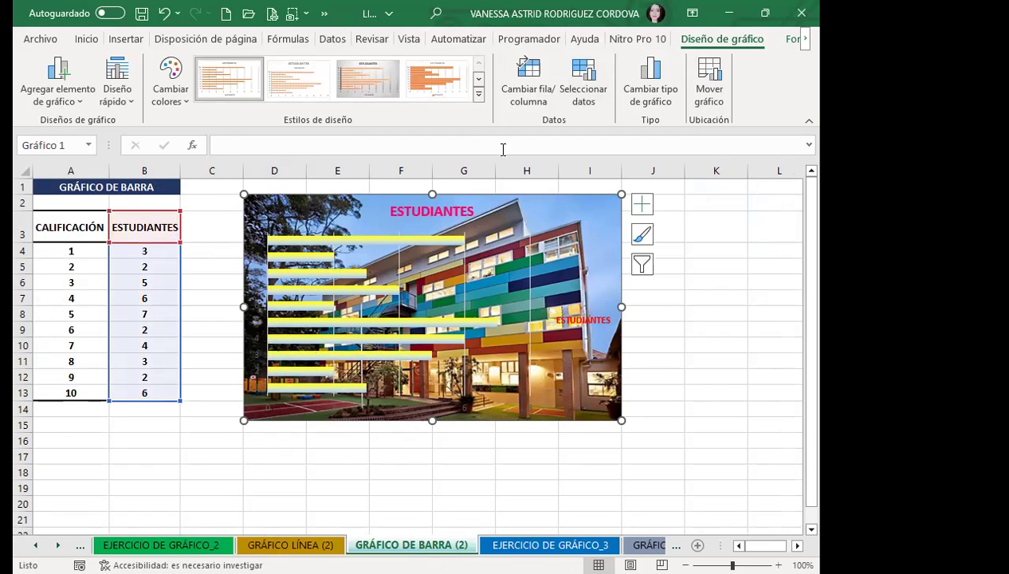
click(289, 253)
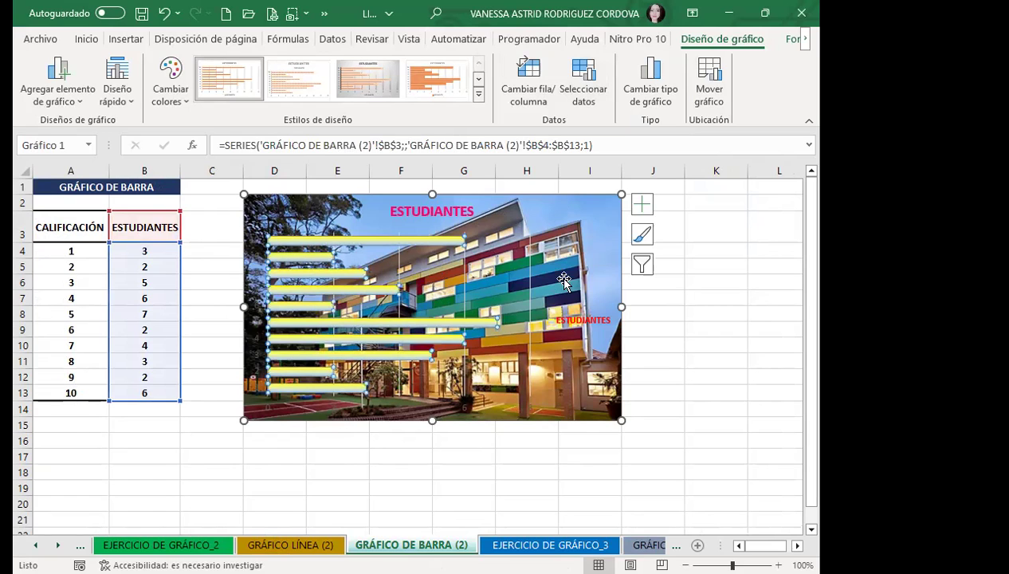
click(596, 242)
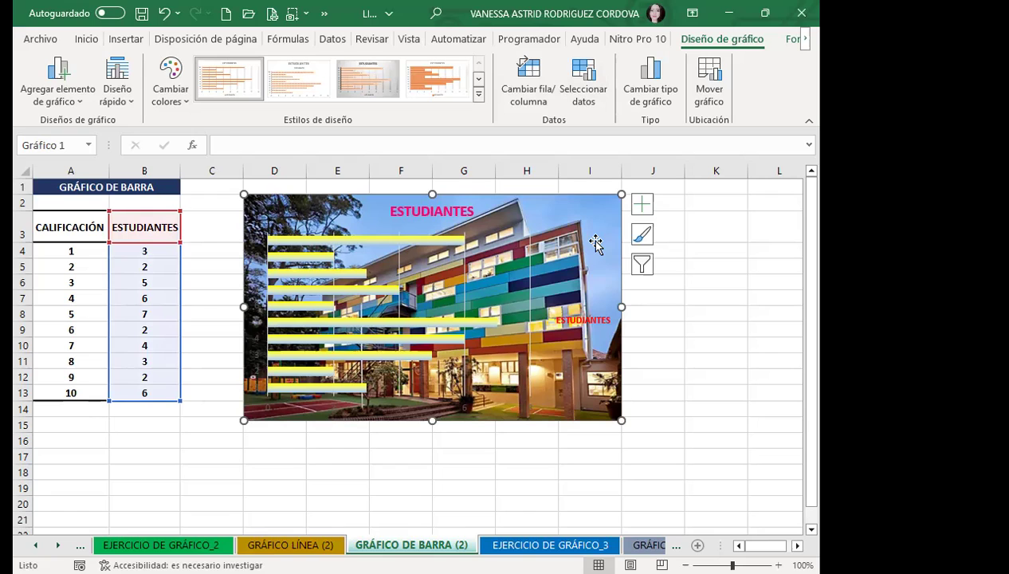
- Give the vertical axis labels a dark fill, bold the horizontal axis labels, then go to GRÁFICO COMBINADO 1
click(254, 319)
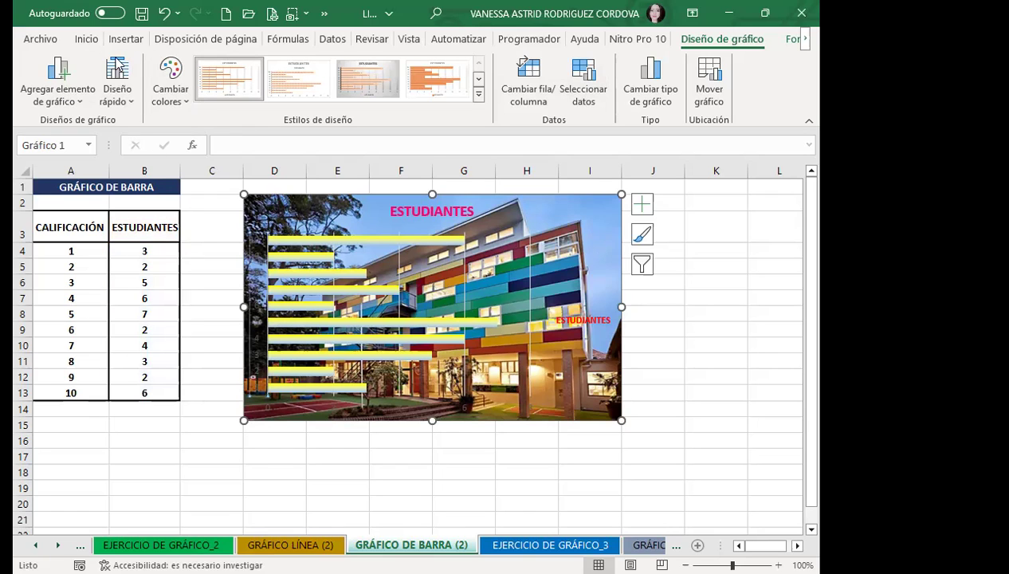
click(86, 39)
click(140, 100)
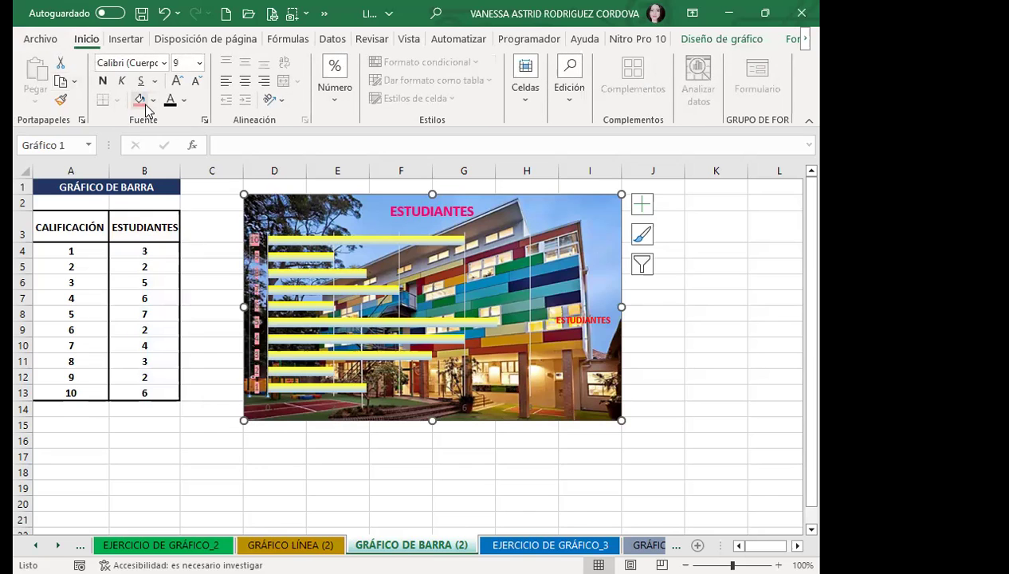
click(335, 408)
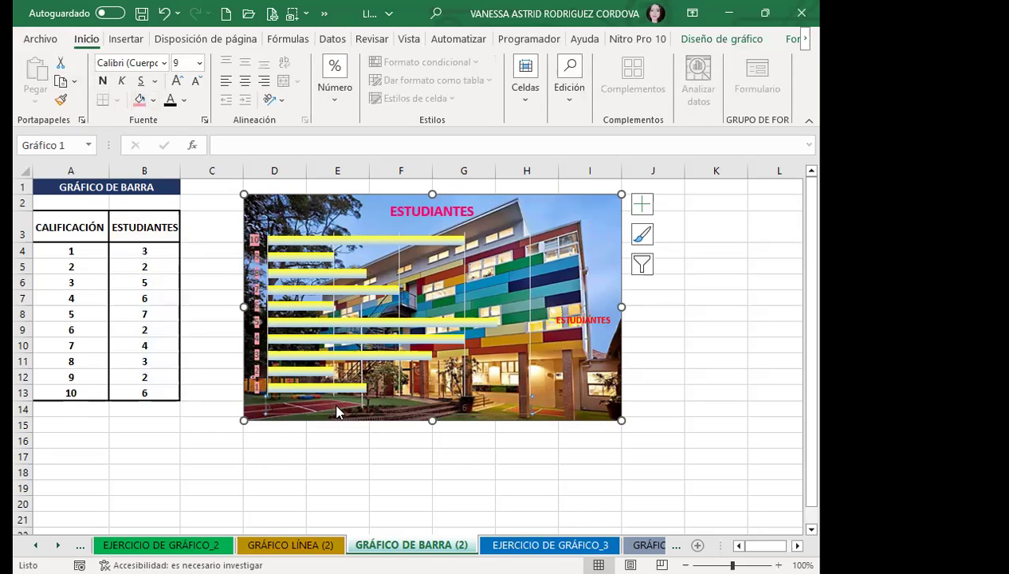
click(102, 80)
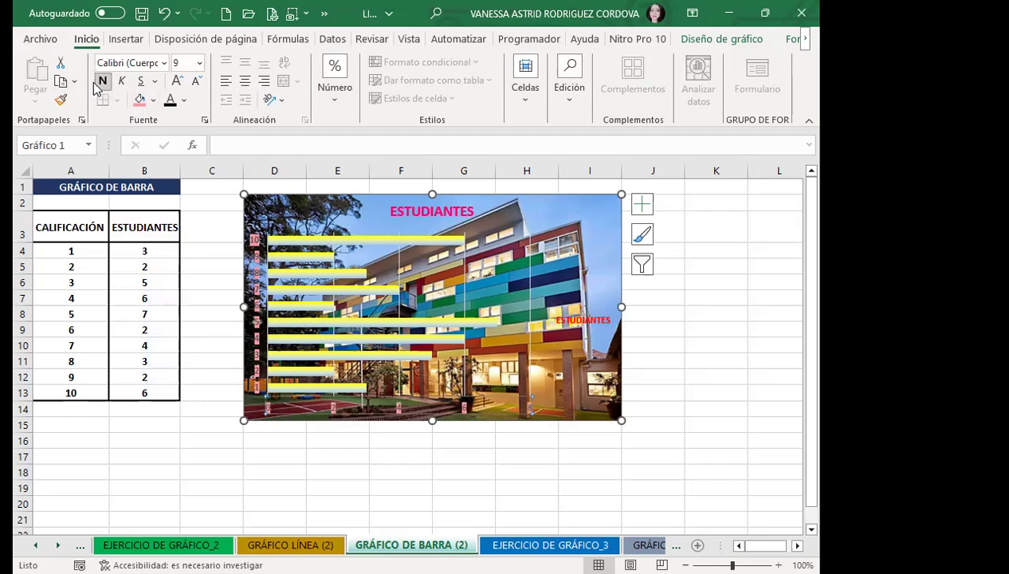
click(600, 237)
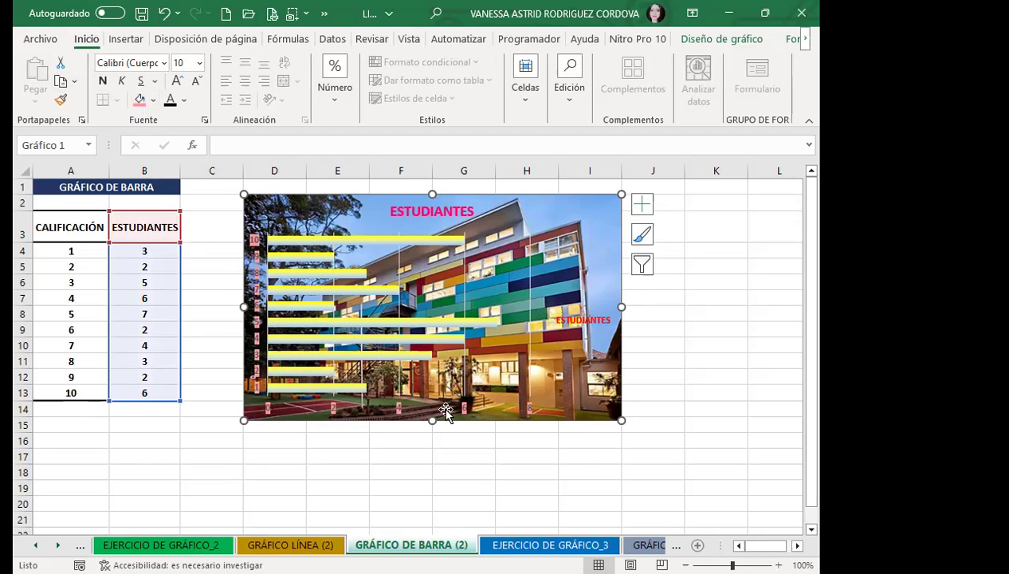
key(ctrl+Page_Down)
key(ctrl+Page_Down)
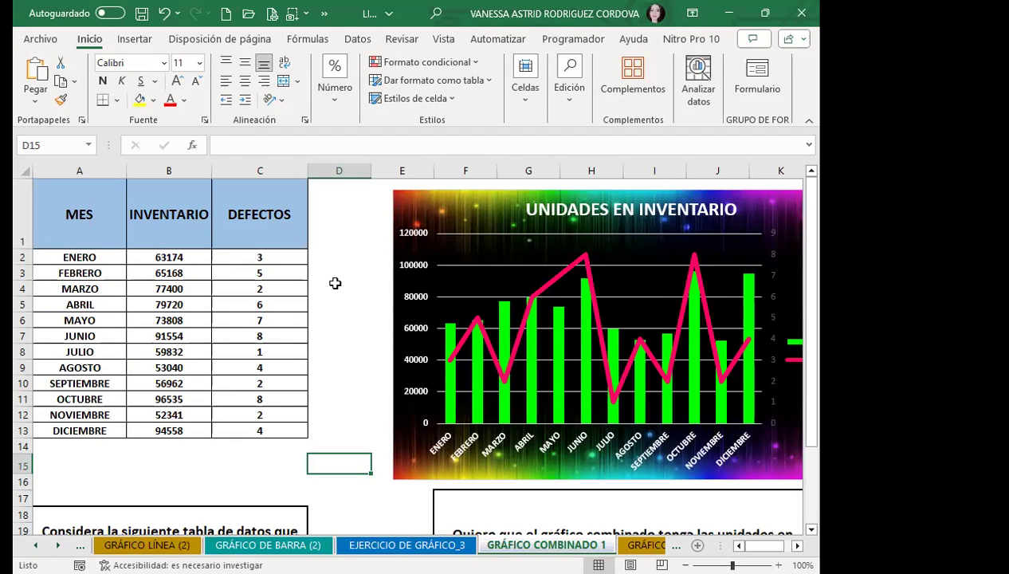
- Select the INVENTARIO and DEFECTOS cells, then the chart's INVENTARIO bar series and the whole chart
click(248, 253)
click(446, 293)
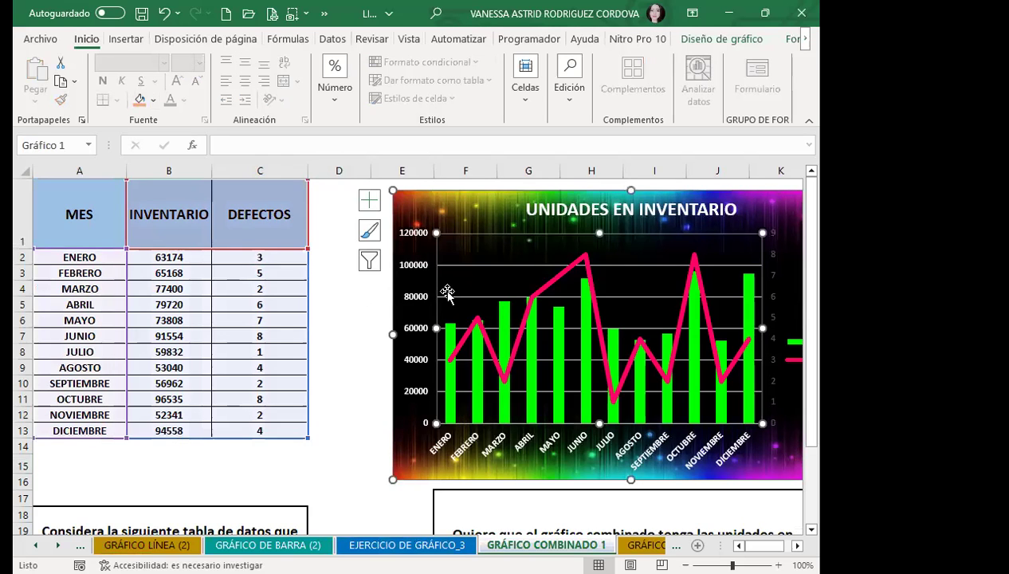
click(217, 397)
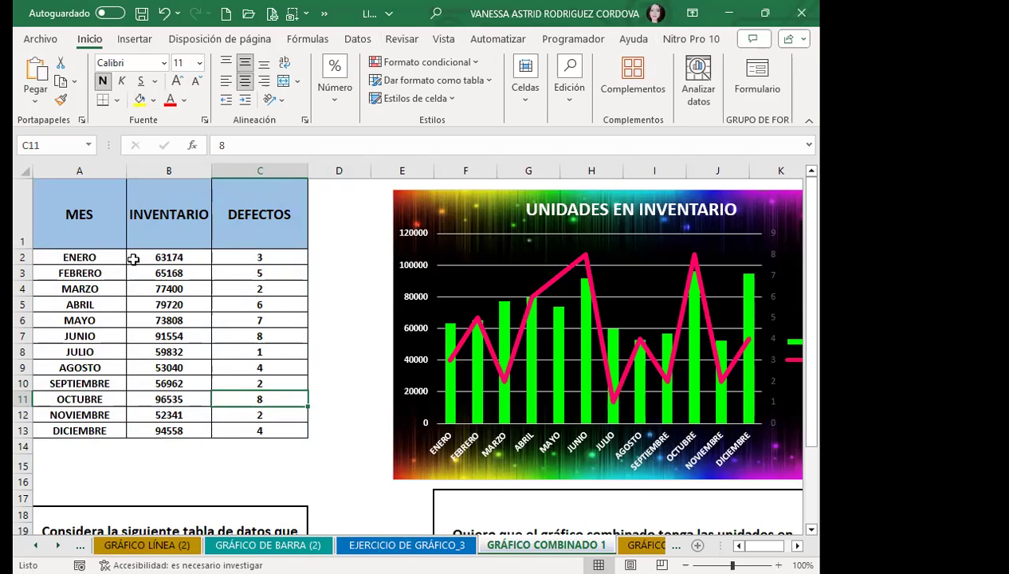
click(195, 256)
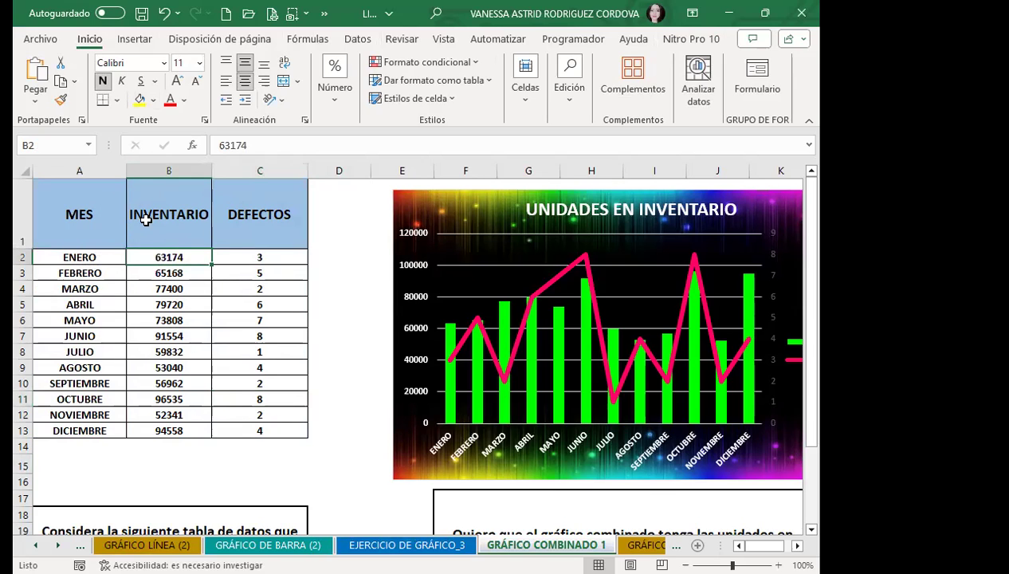
click(289, 264)
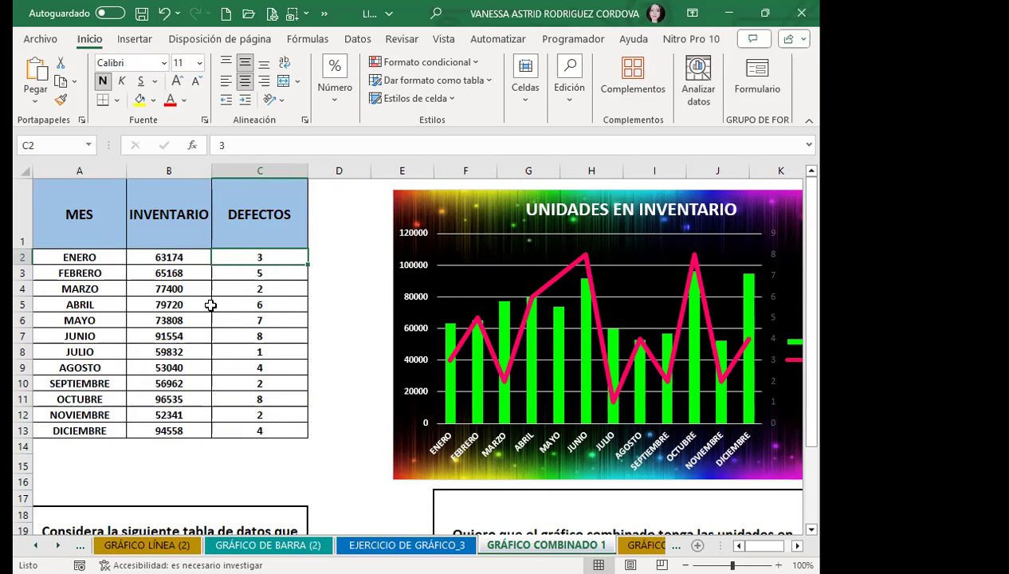
click(533, 415)
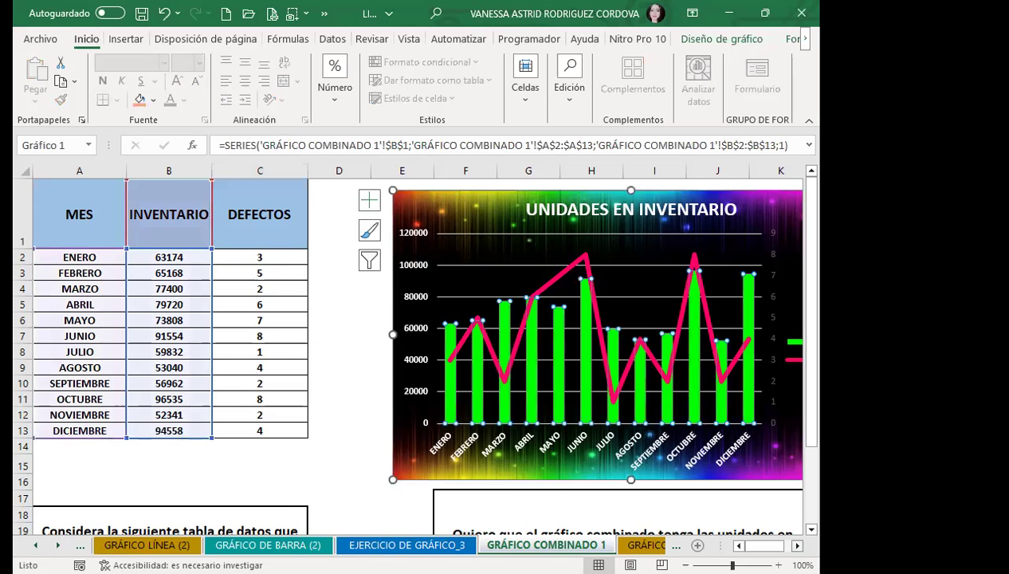
click(640, 296)
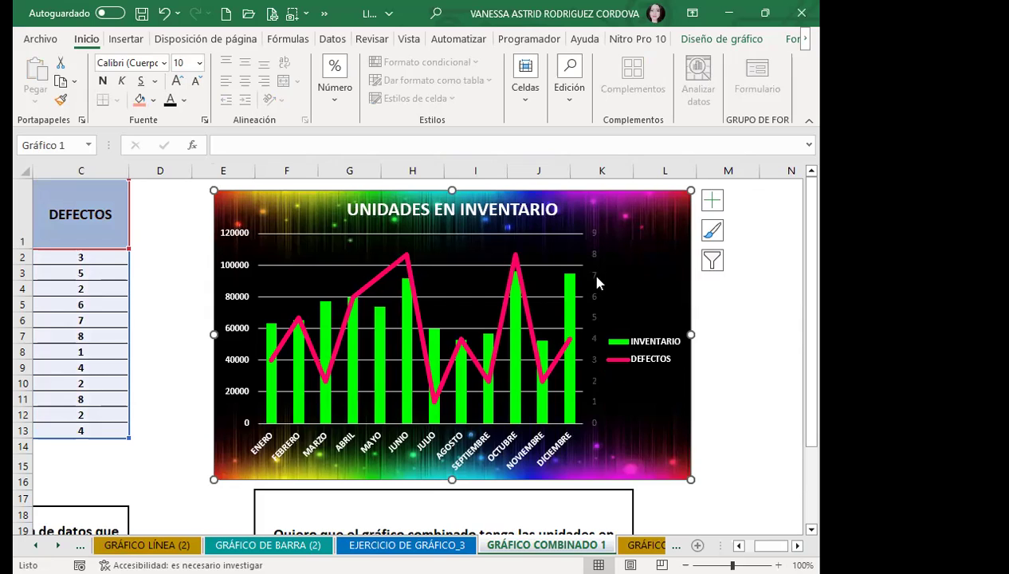
- Make the secondary vertical axis labels white, then reselect the whole combined chart
click(597, 279)
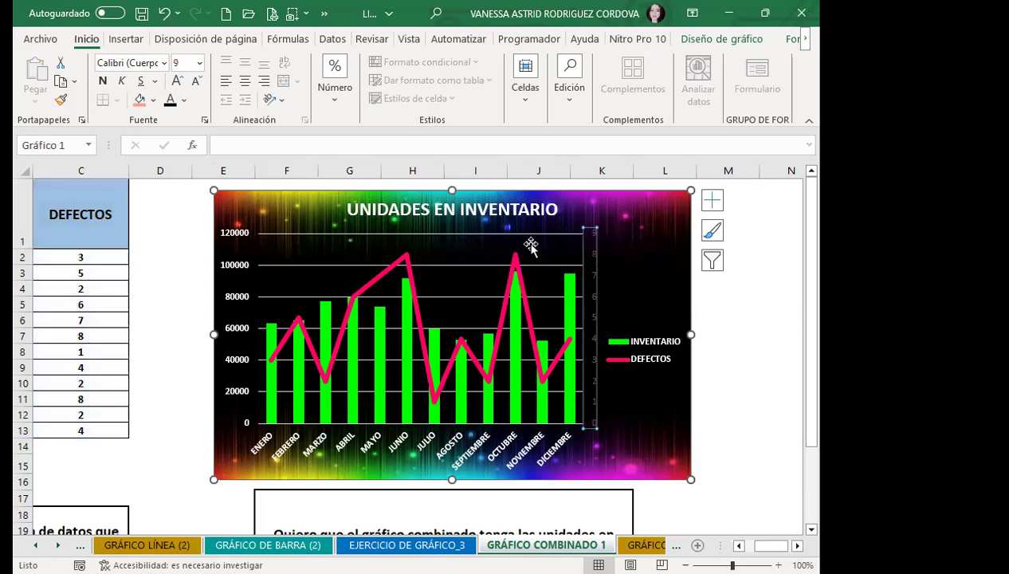
click(185, 100)
click(177, 162)
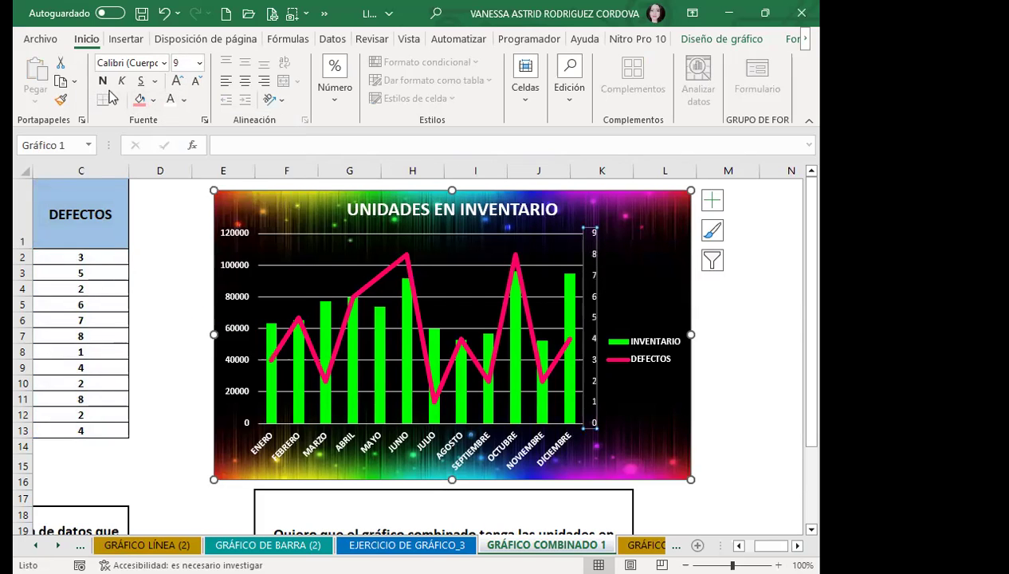
click(648, 259)
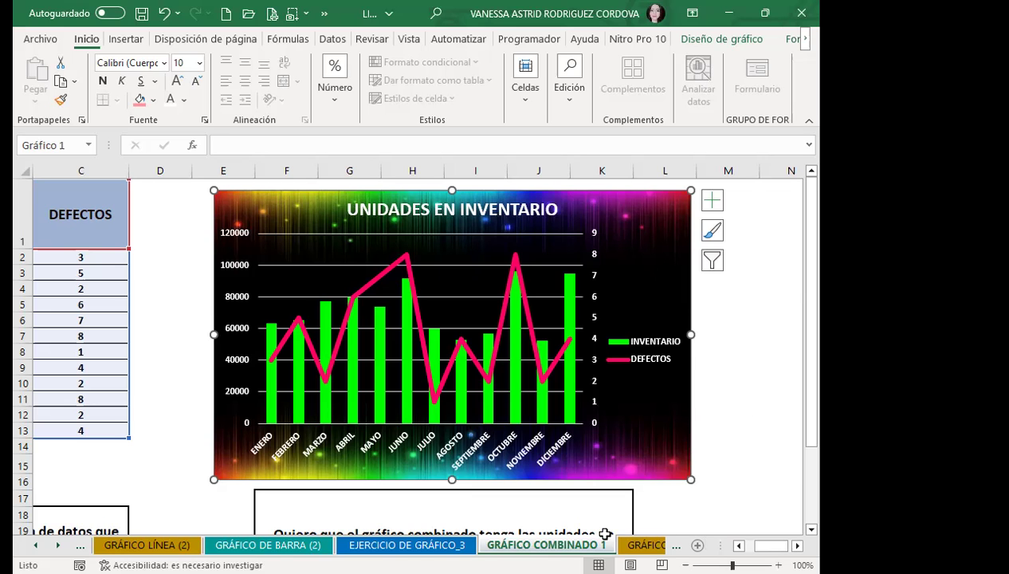
- Switch to the GRÁFICO COMBINADO 2 sheet and show the Insertar ribbon options
click(642, 544)
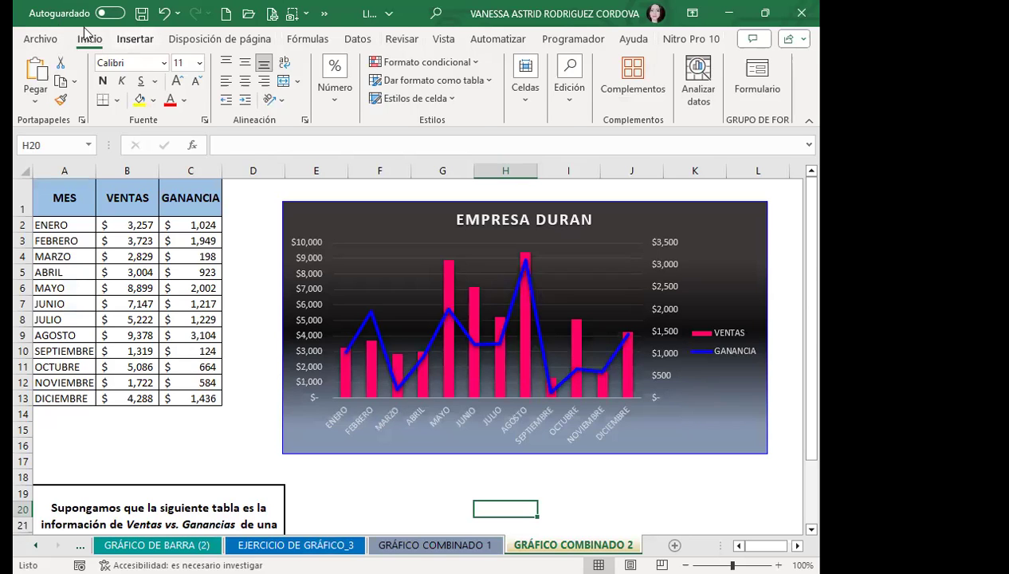
click(133, 40)
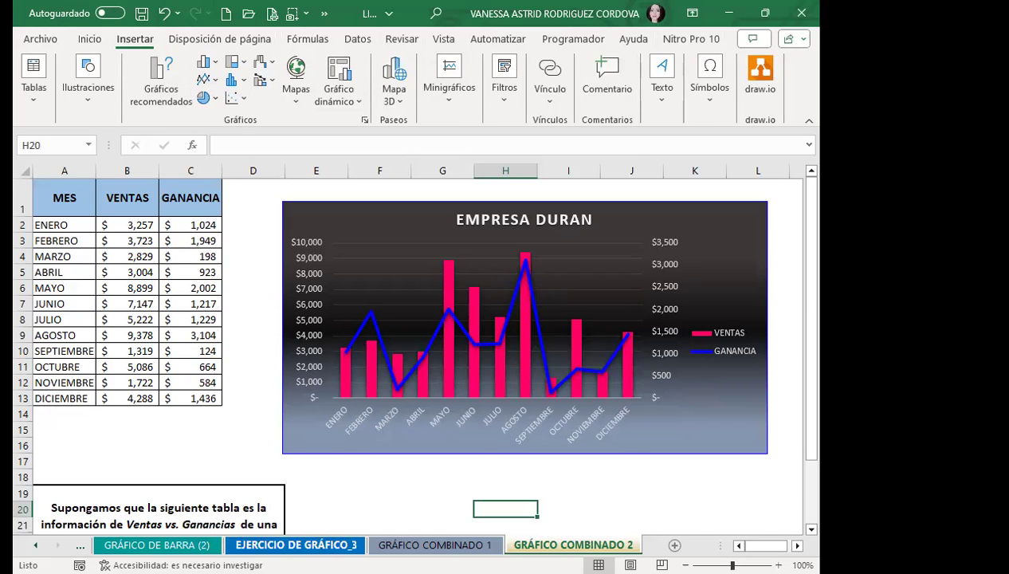
- On EJERCICIO DE GRÁFICO_3, insert a recommended clustered column chart of the production table, then apply a dark style with the legend on top
click(295, 544)
click(166, 315)
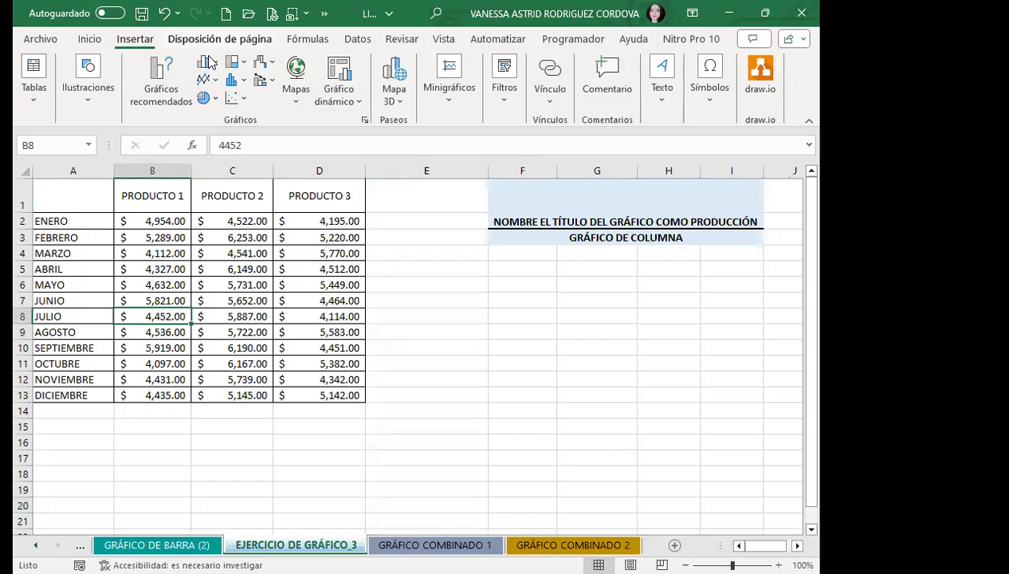
click(159, 72)
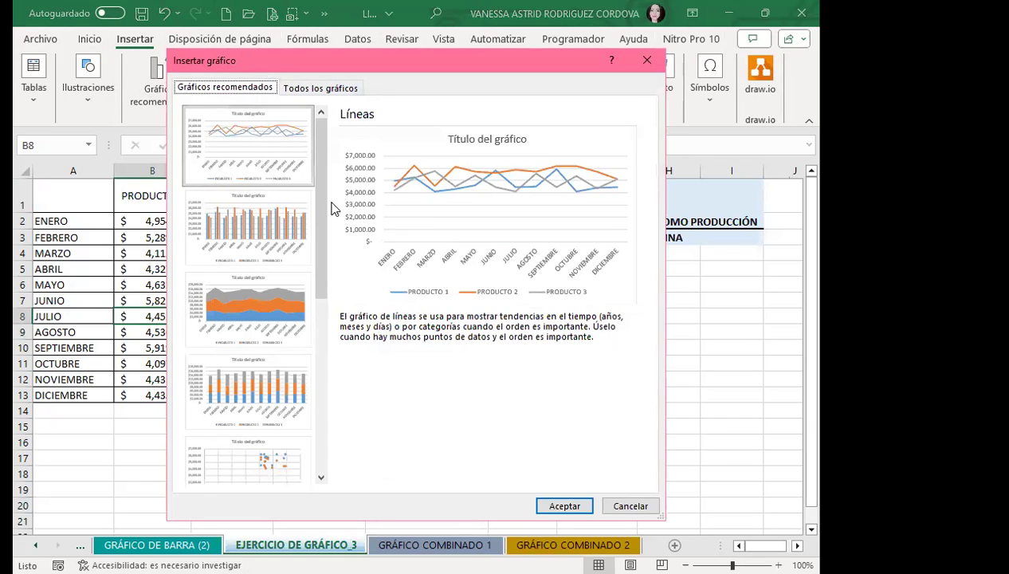
drag(322, 270, 342, 466)
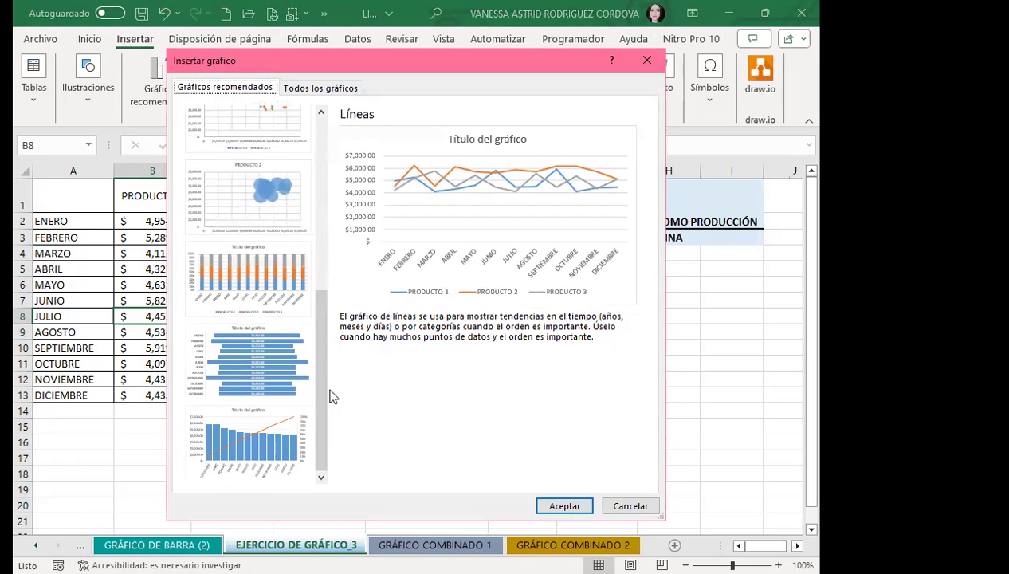
drag(321, 390, 343, 198)
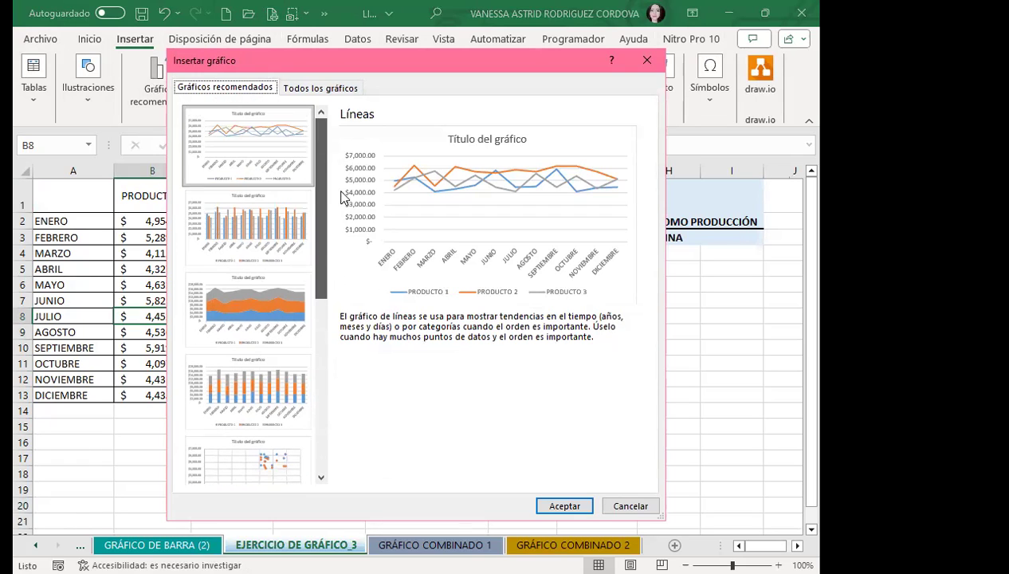
click(221, 232)
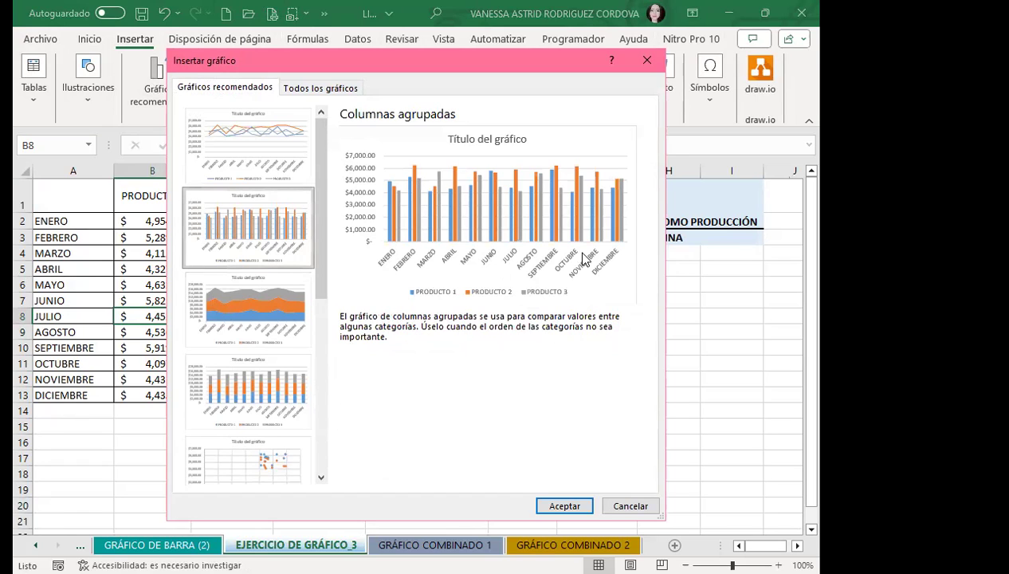
click(248, 152)
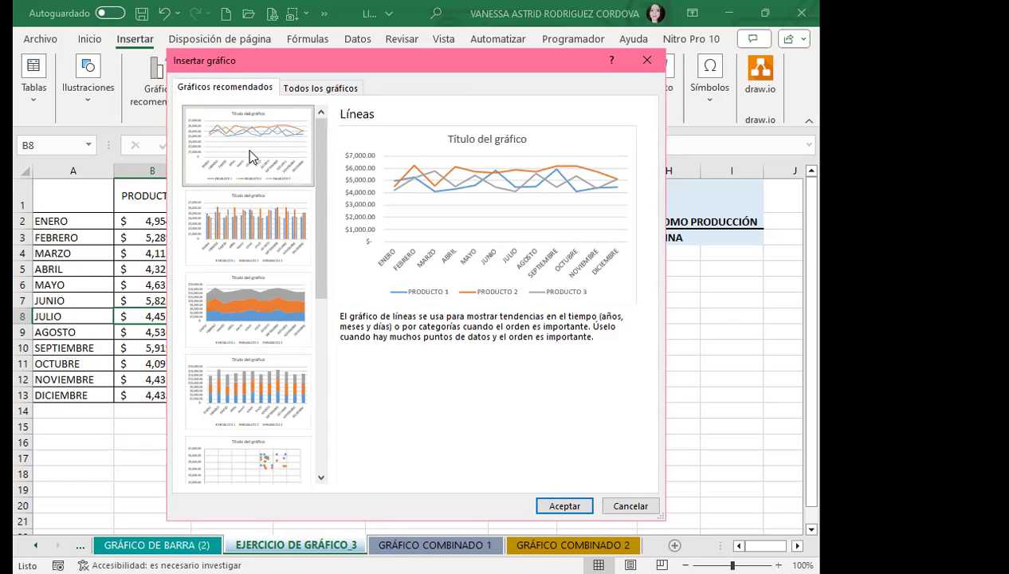
click(223, 212)
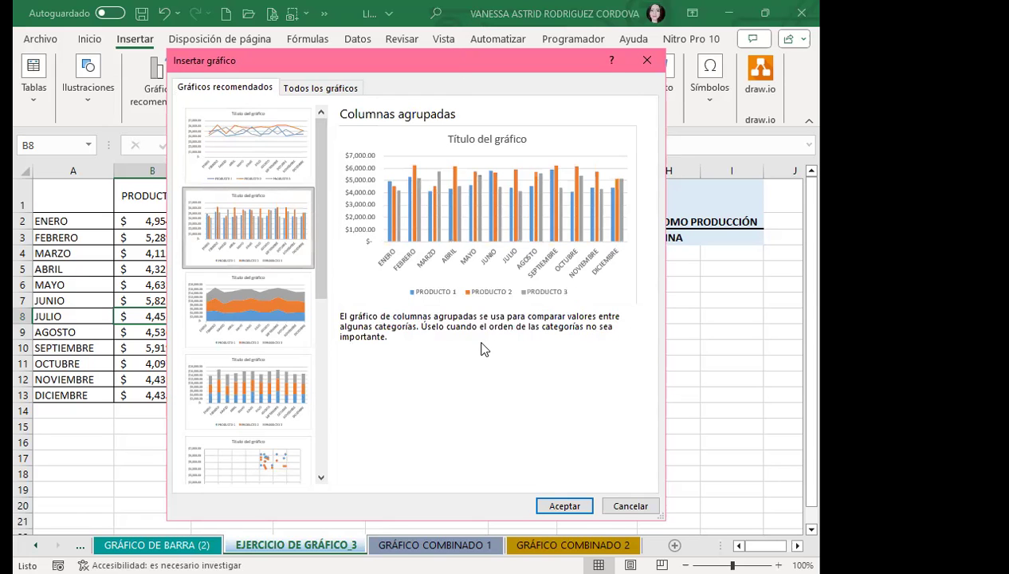
key(Return)
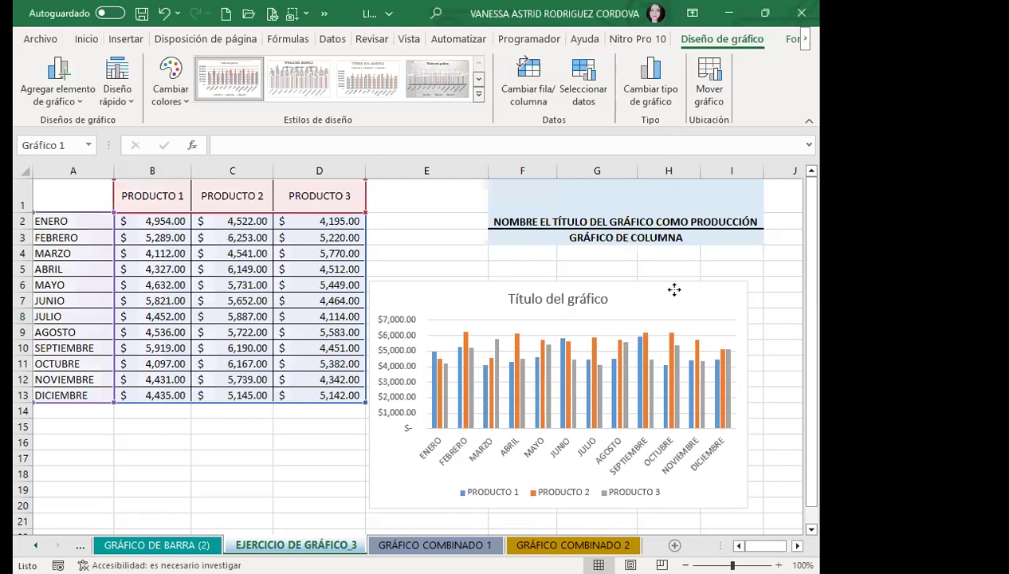
click(479, 97)
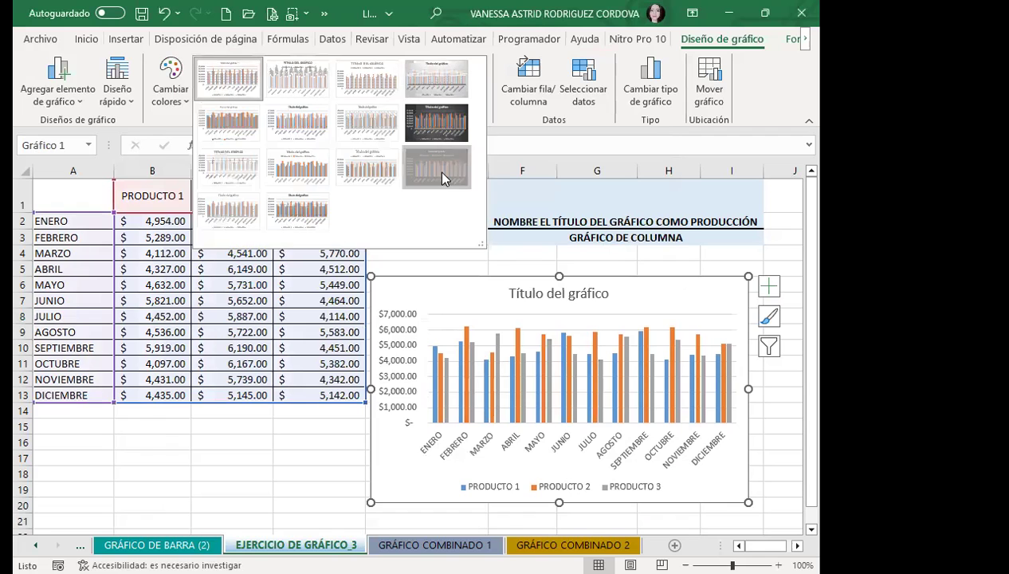
click(437, 171)
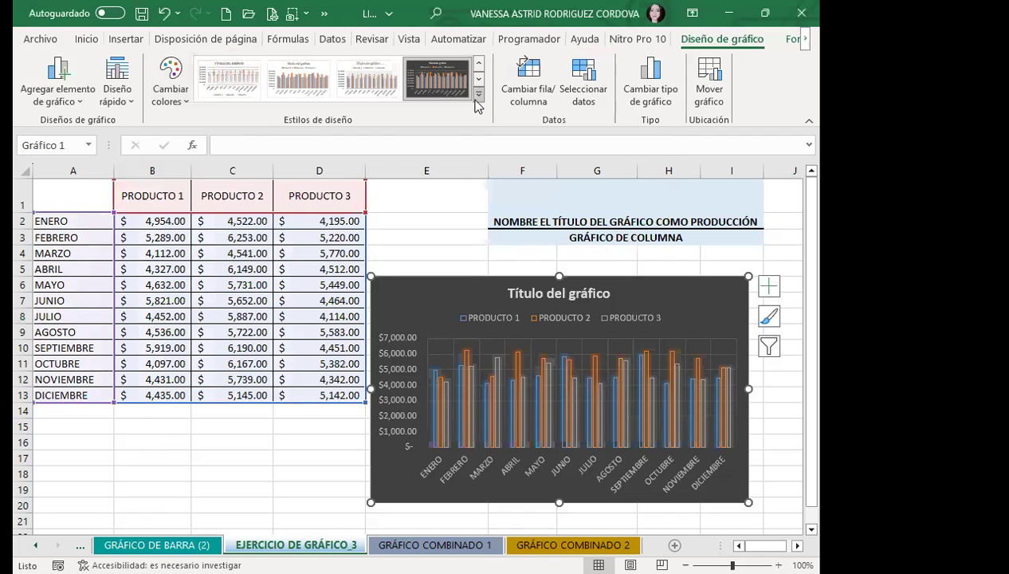
- Apply a dark style with bottom legend, orange-yellow-green colours, and a layout with axis titles and right legend
click(478, 96)
click(456, 126)
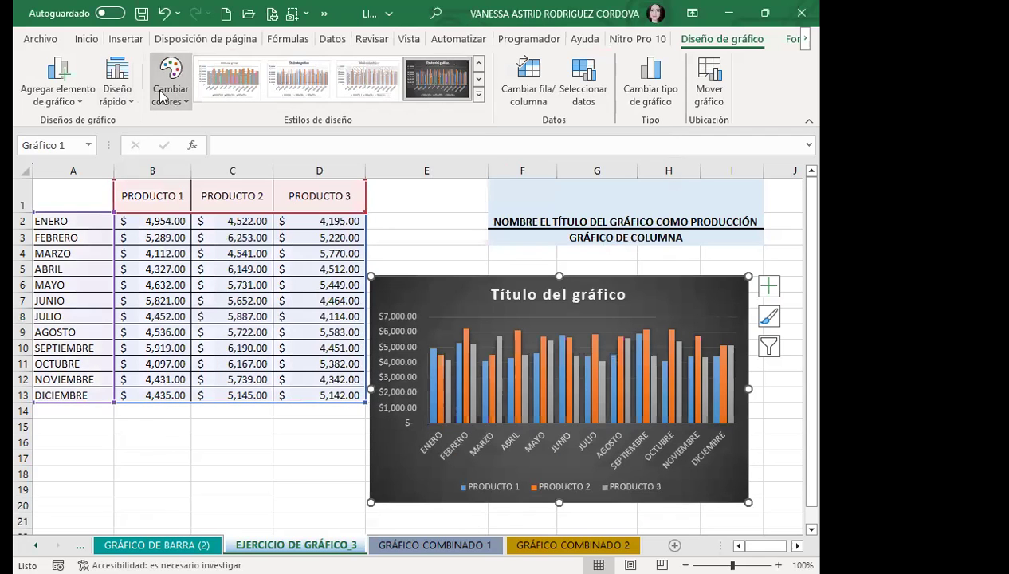
click(167, 89)
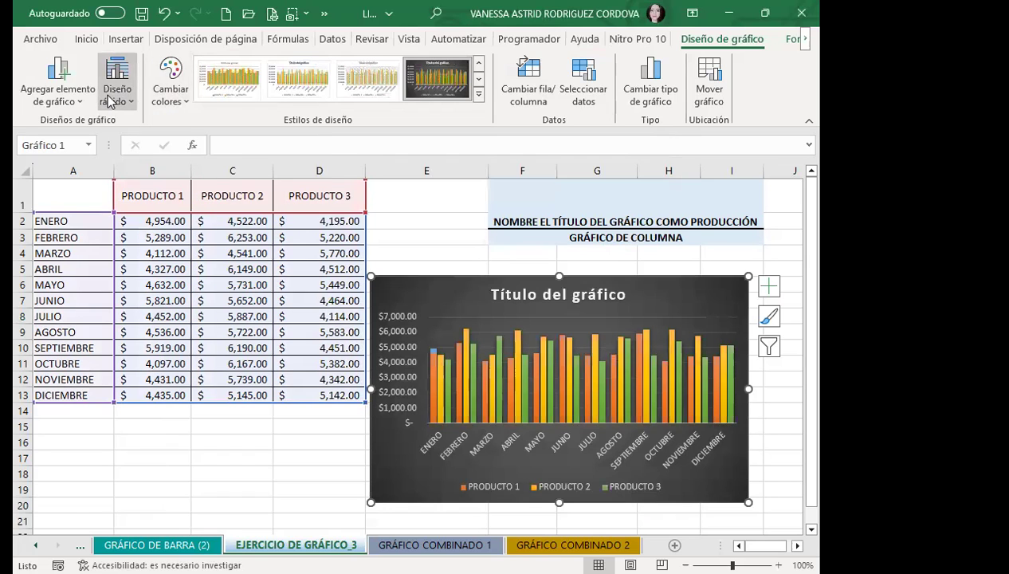
click(110, 100)
click(201, 228)
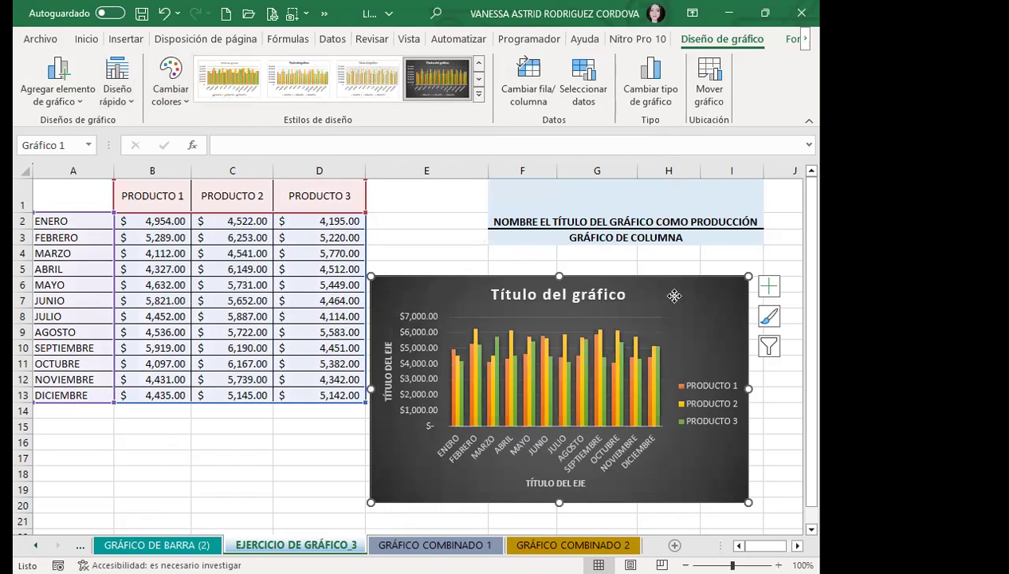
- Move the chart below the table to the left and enlarge it, leaving the DICIEMBRE row visible
drag(699, 332, 429, 302)
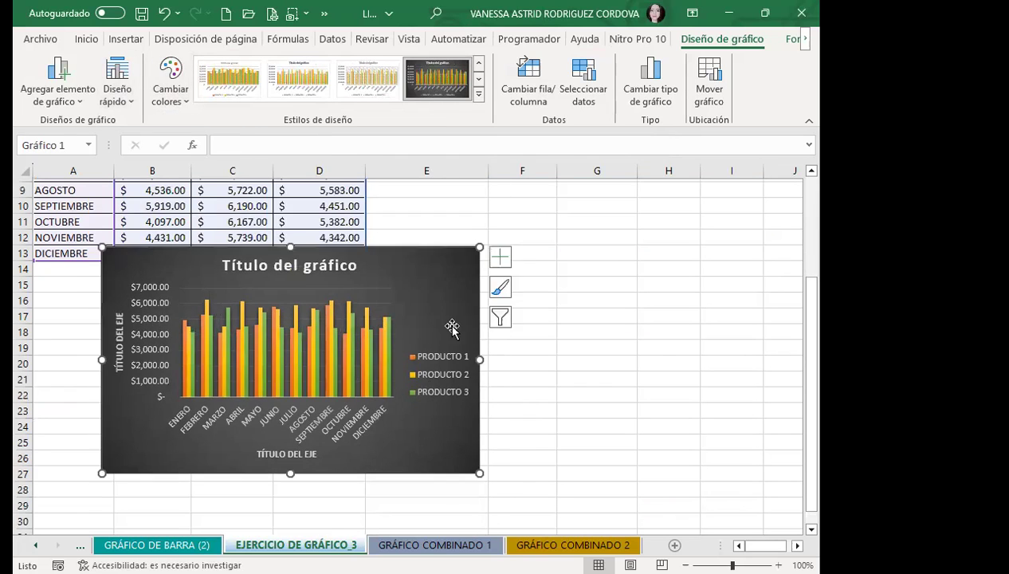
scroll(453, 327, down, 3)
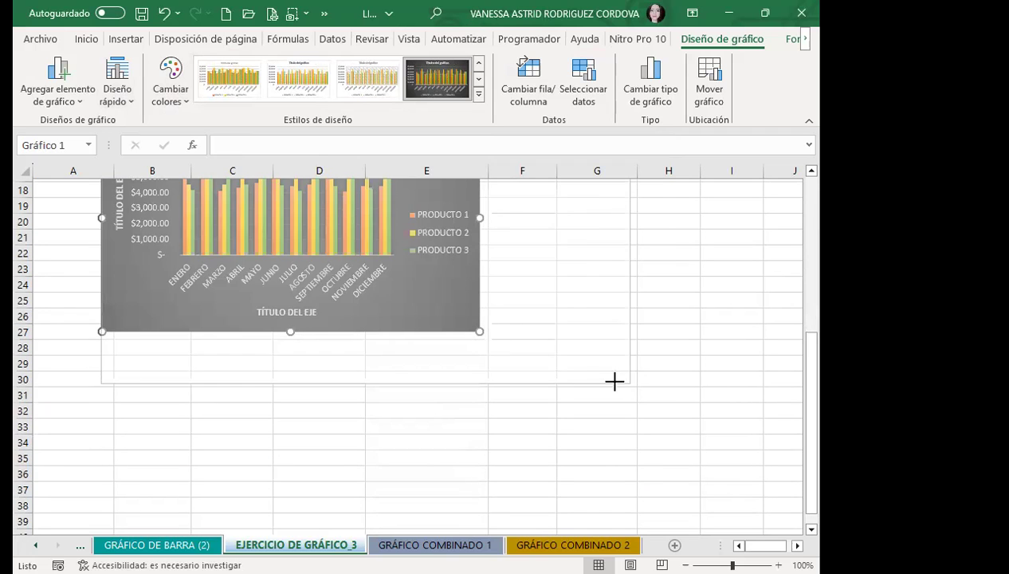
drag(479, 332, 630, 381)
scroll(539, 311, up, 2)
drag(559, 244, 515, 262)
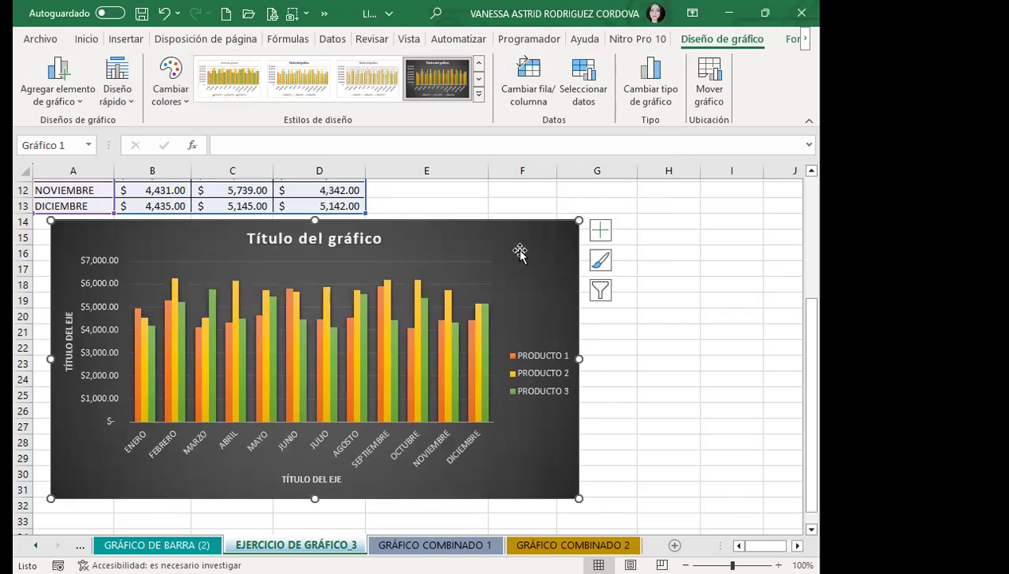
- Remove the PRODUCTO 2 series from the chart via Select Data Source
click(603, 91)
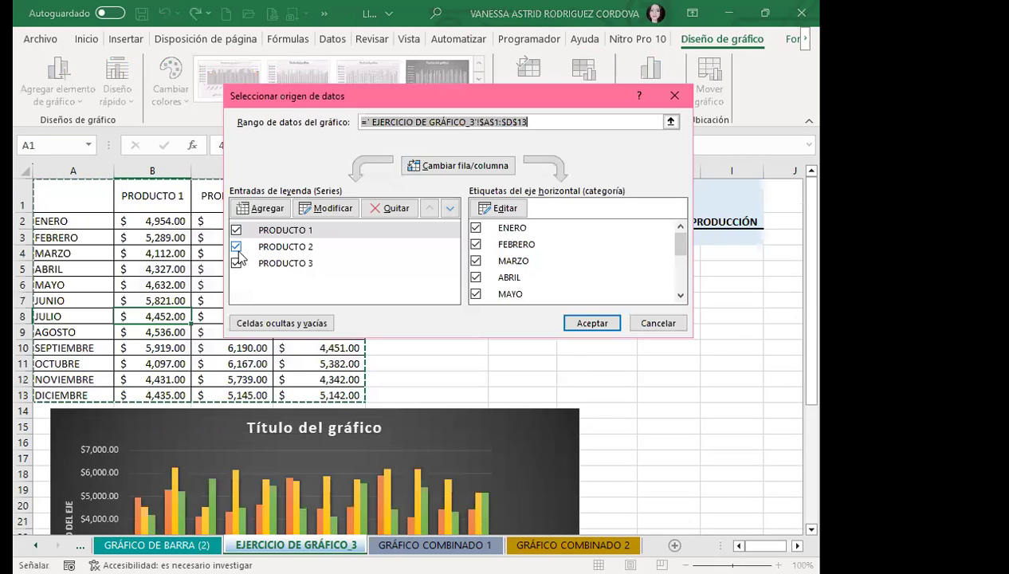
click(237, 247)
click(570, 323)
scroll(436, 346, down, 3)
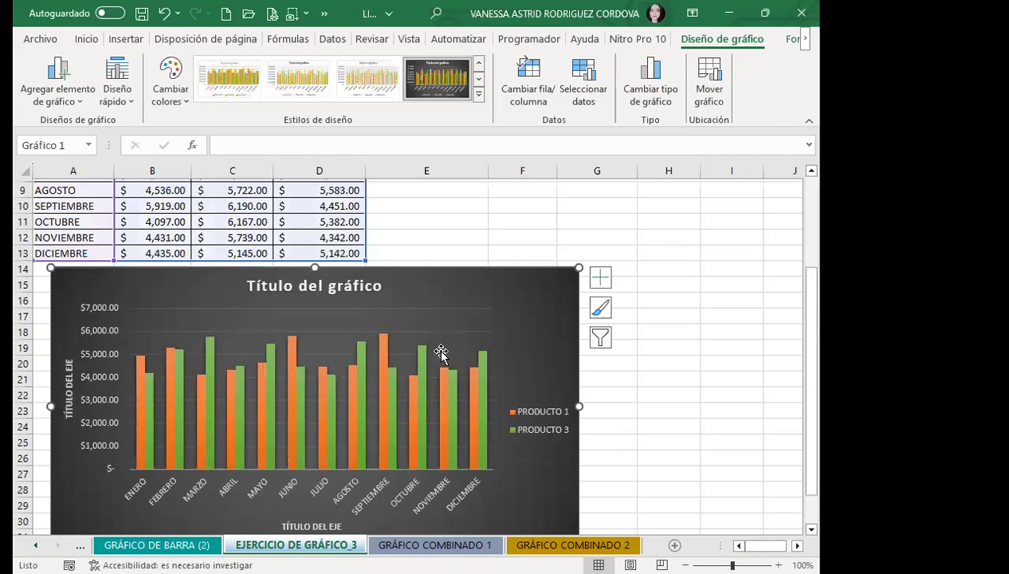
scroll(438, 349, down, 3)
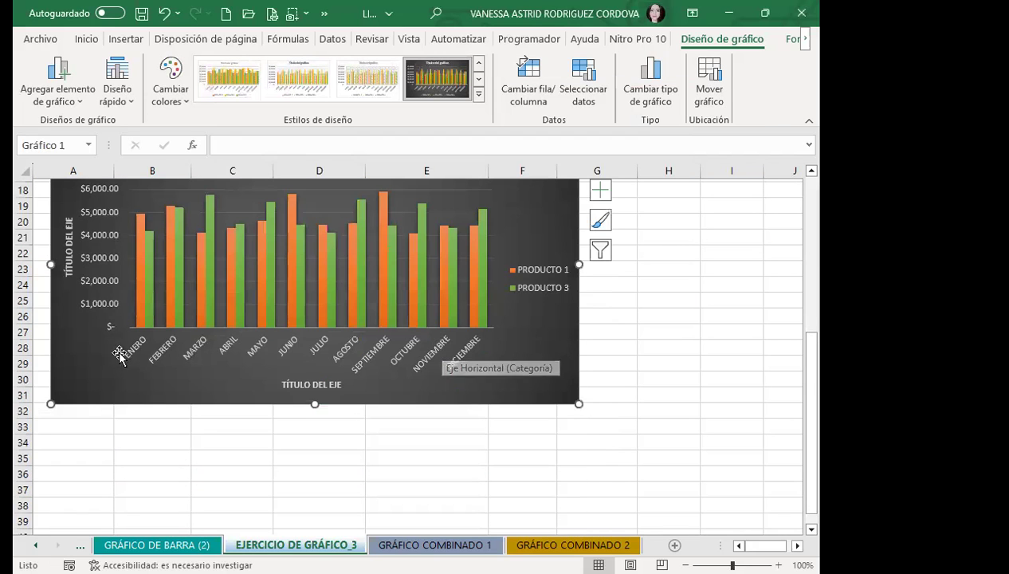
scroll(475, 321, up, 3)
- Hide PRODUCTO 1 and show PRODUCTO 2 again in the chart's data source
click(583, 86)
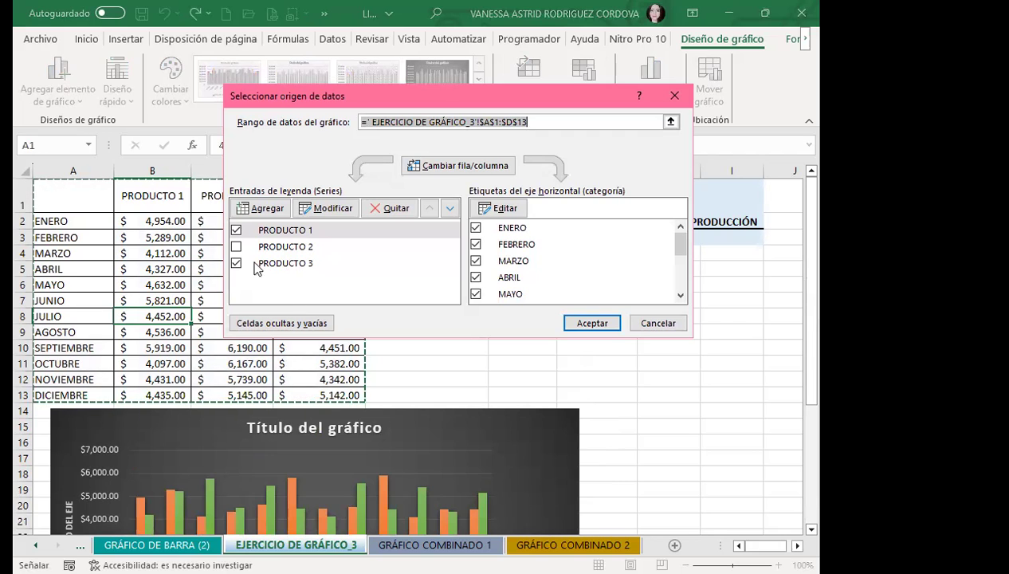
click(236, 230)
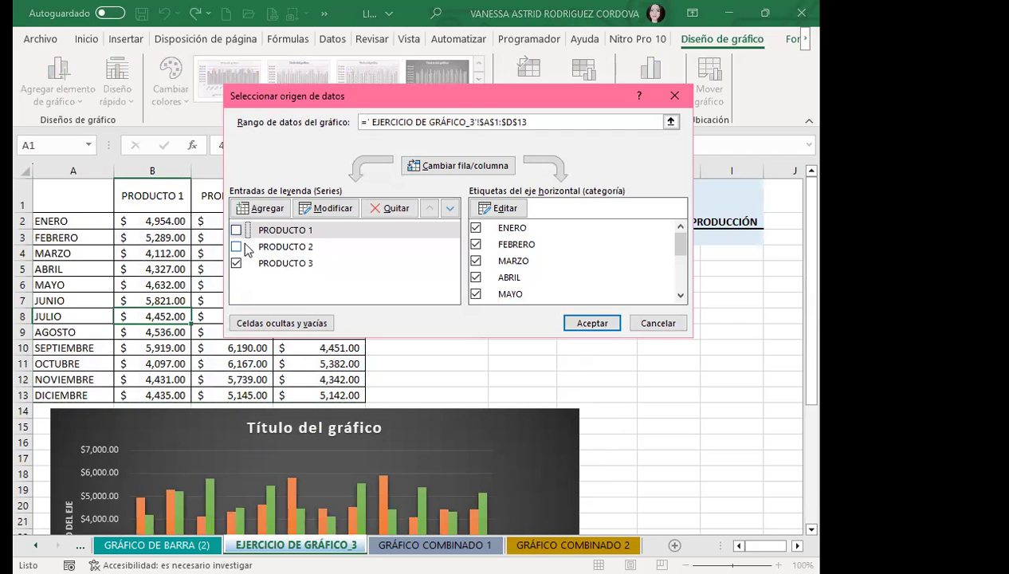
click(235, 246)
click(583, 322)
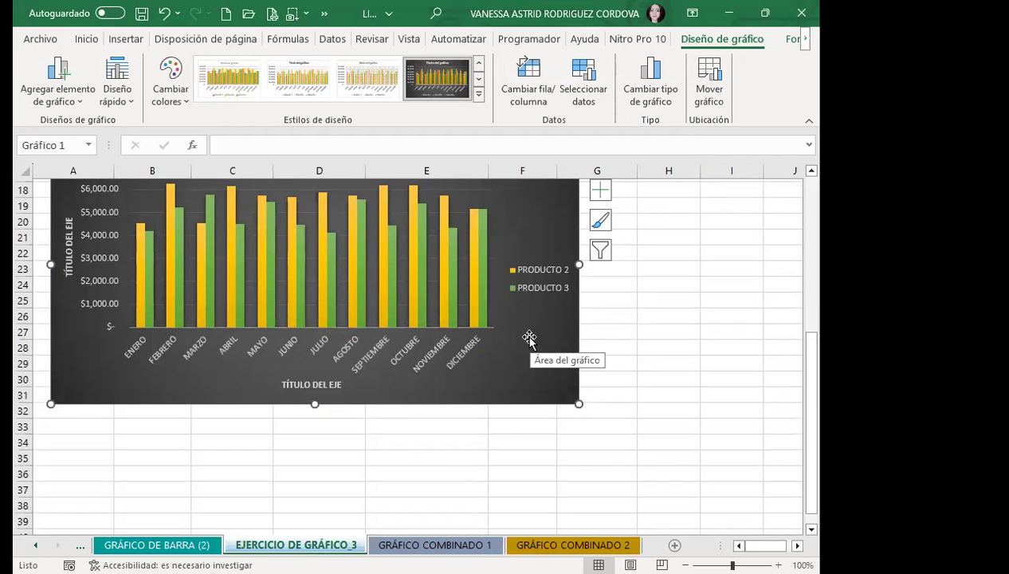
scroll(529, 339, up, 6)
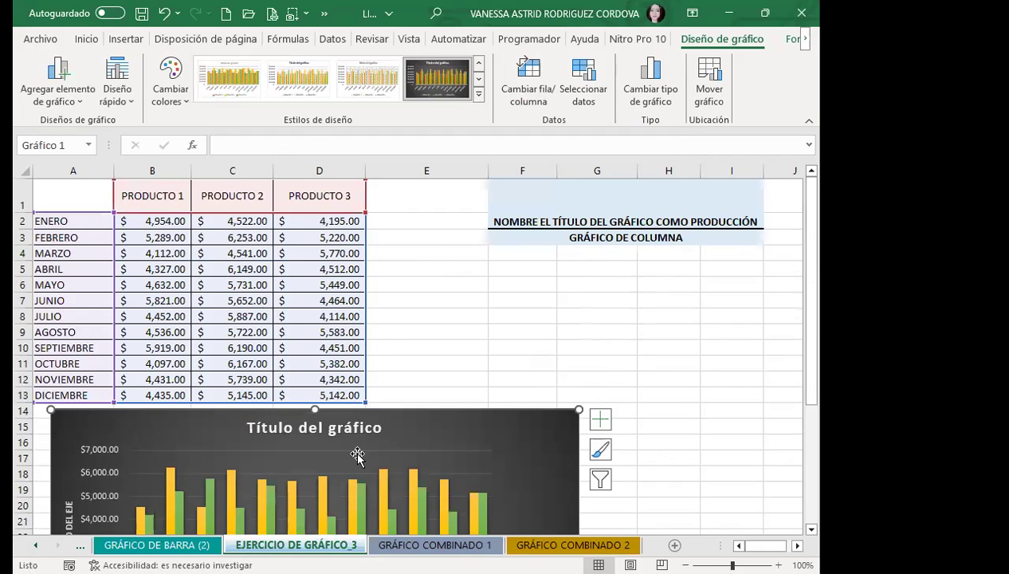
- Restore all three products, PRODUCTO 1–3, in the chart's data source
click(583, 91)
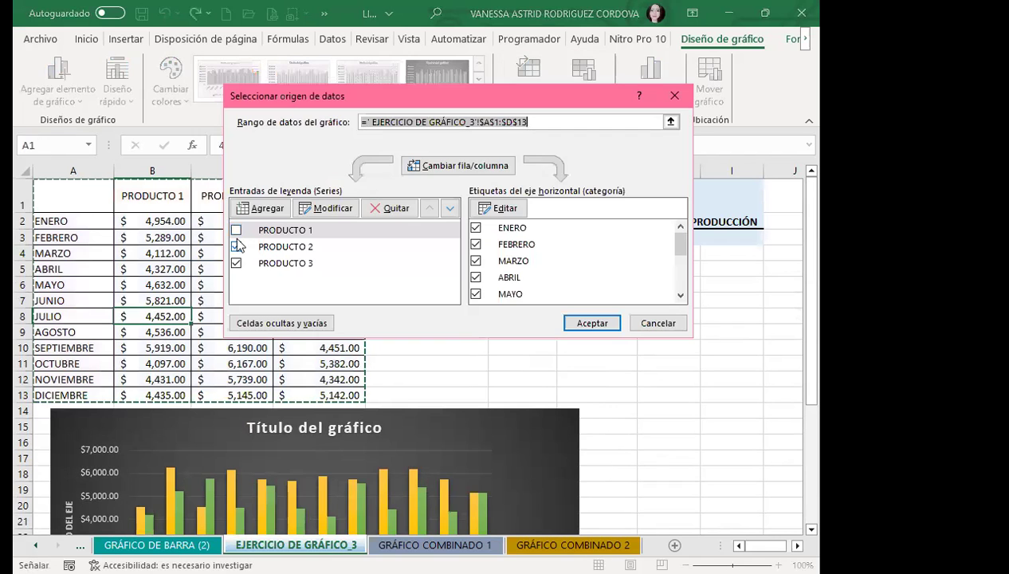
click(594, 323)
scroll(463, 359, down, 3)
scroll(469, 360, down, 3)
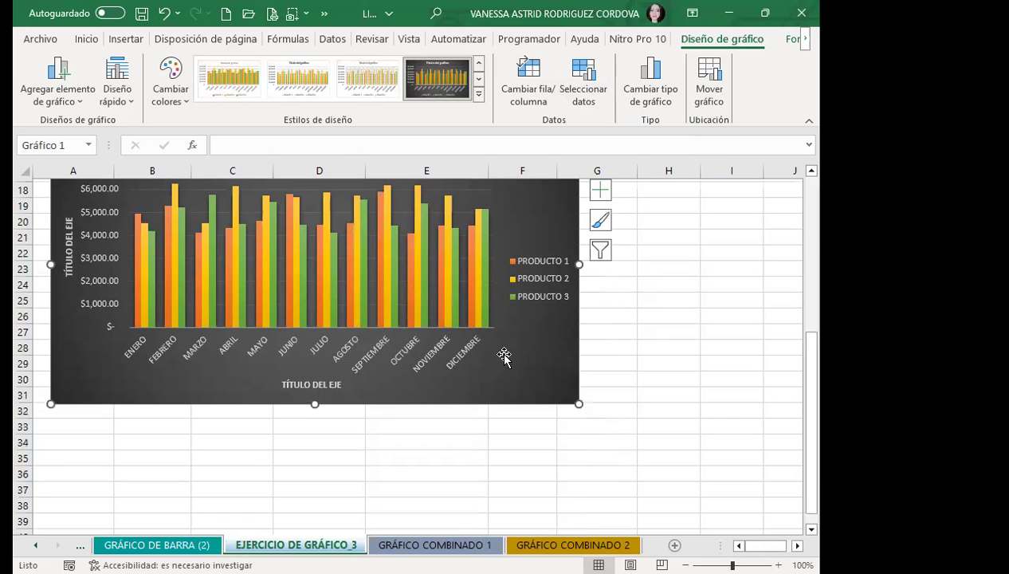
scroll(504, 360, up, 1)
scroll(505, 362, up, 5)
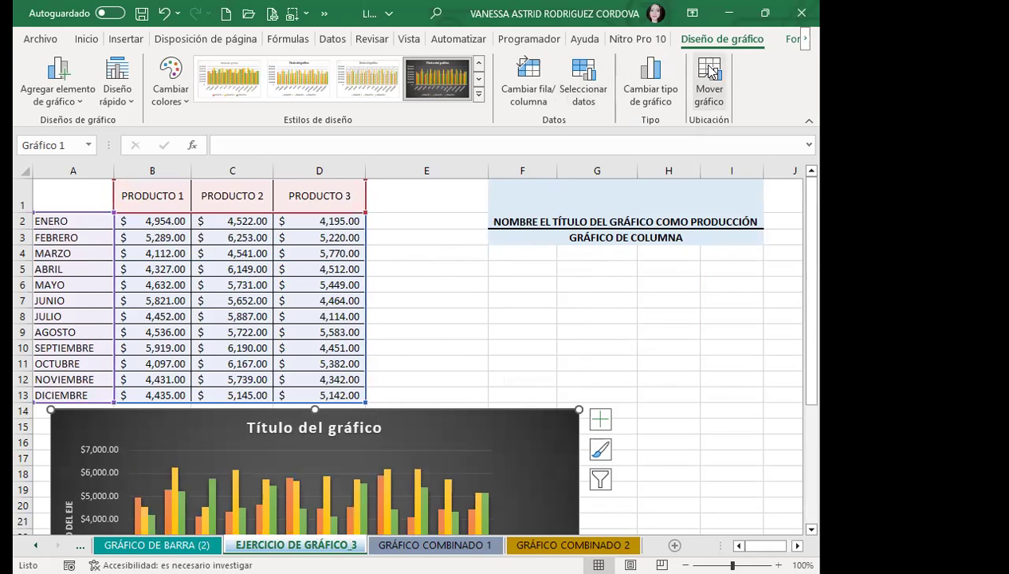
click(652, 76)
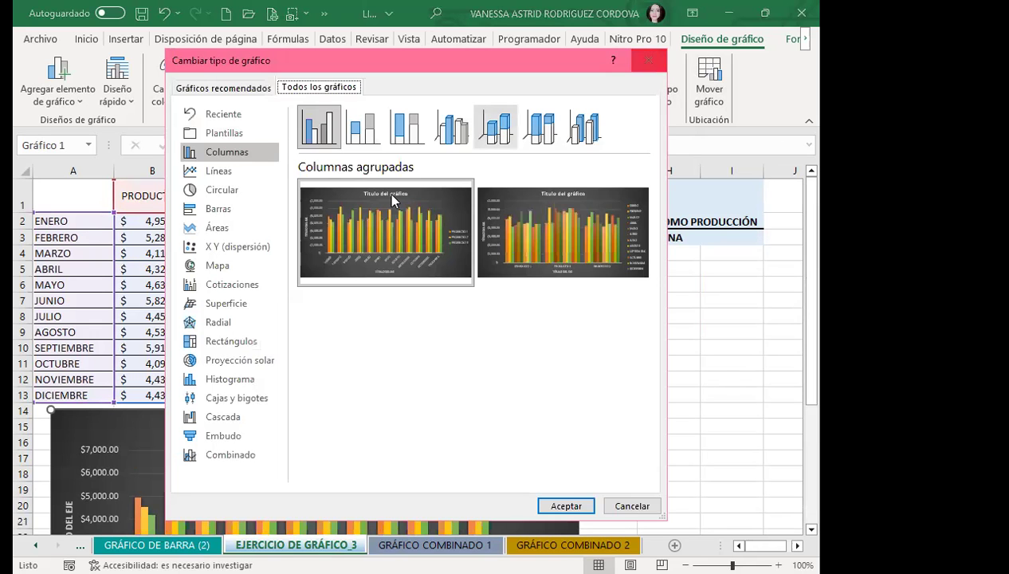
click(212, 173)
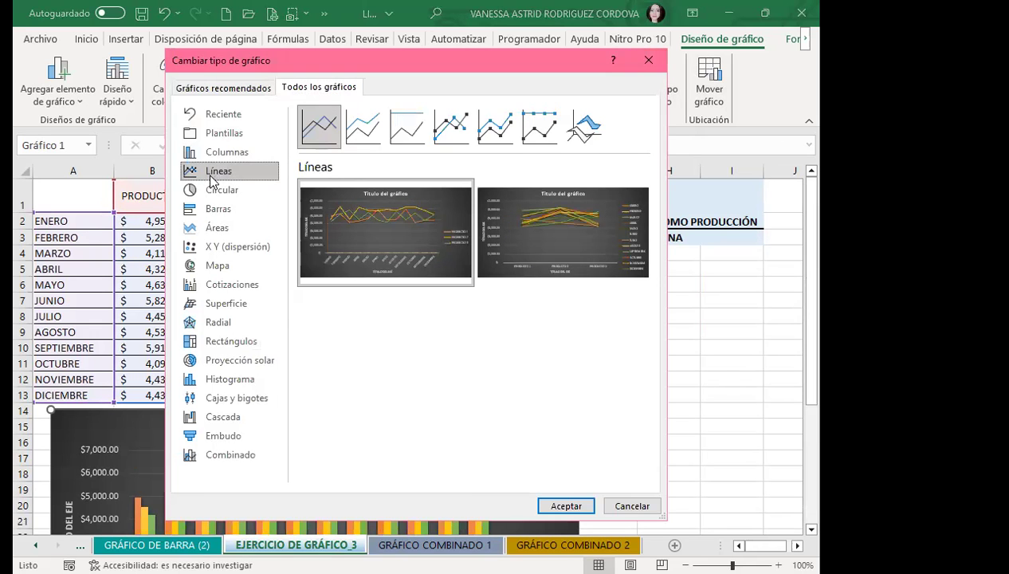
click(212, 191)
click(218, 208)
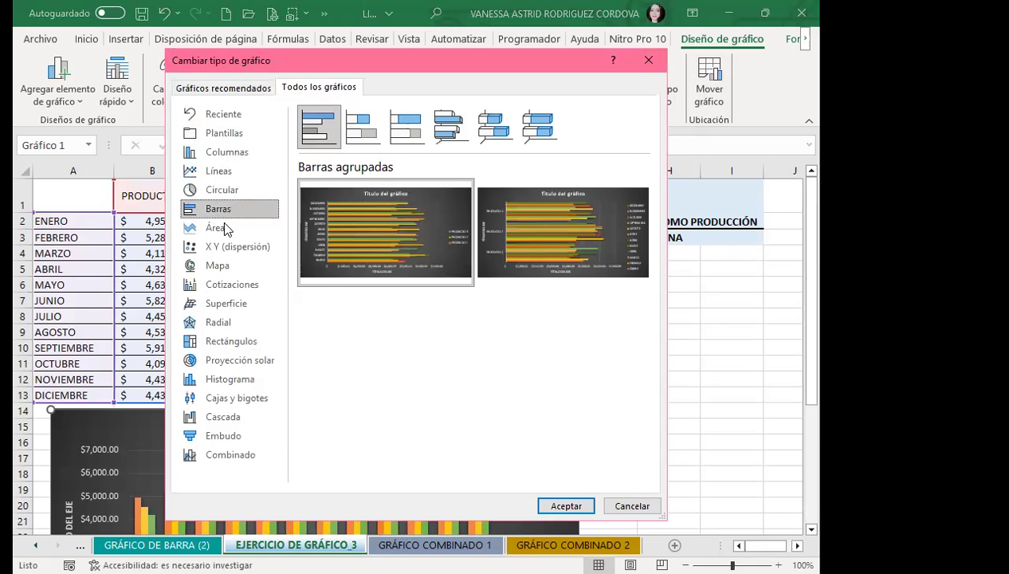
click(222, 230)
click(220, 247)
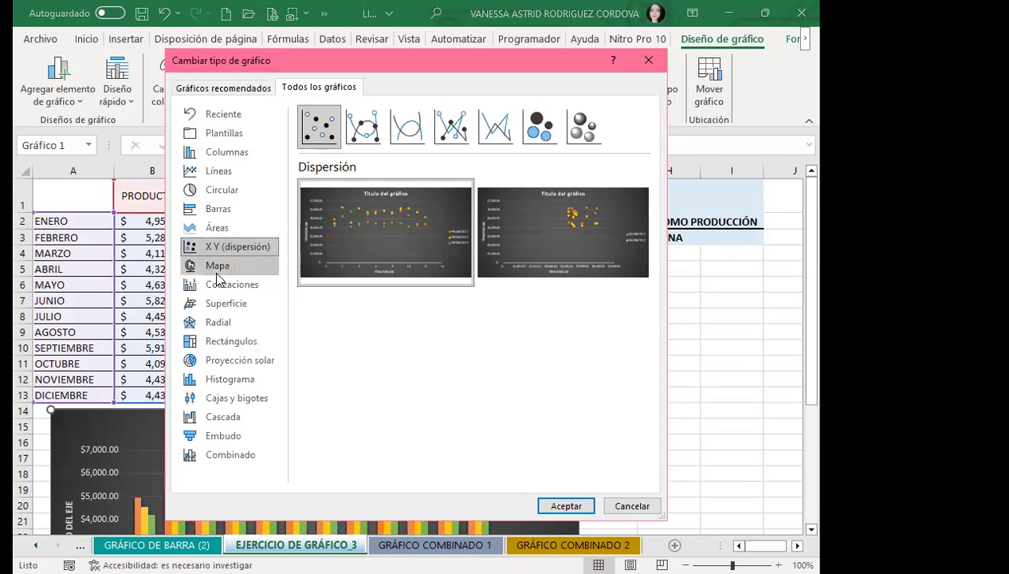
click(227, 284)
click(231, 455)
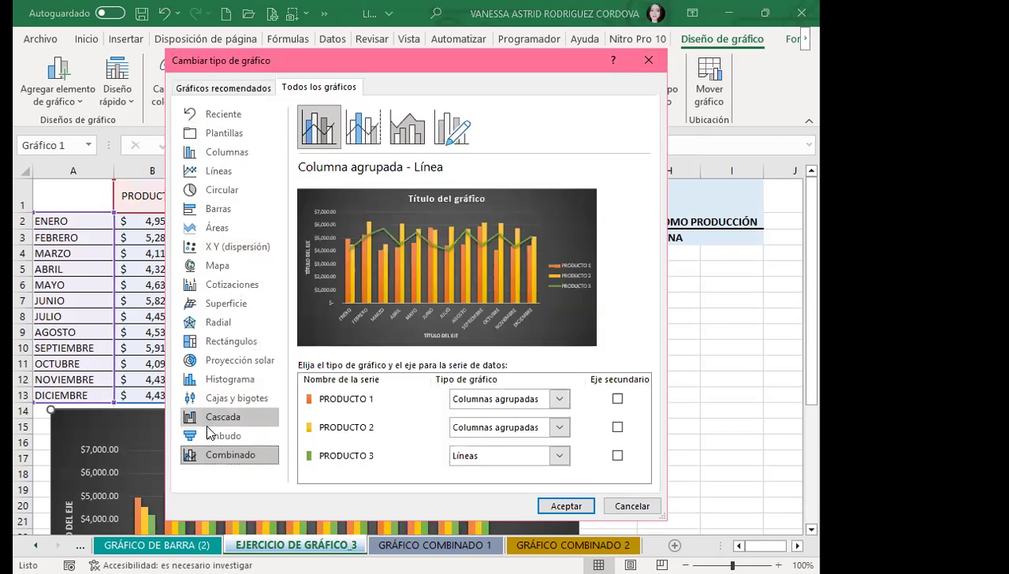
click(219, 417)
click(223, 398)
click(230, 379)
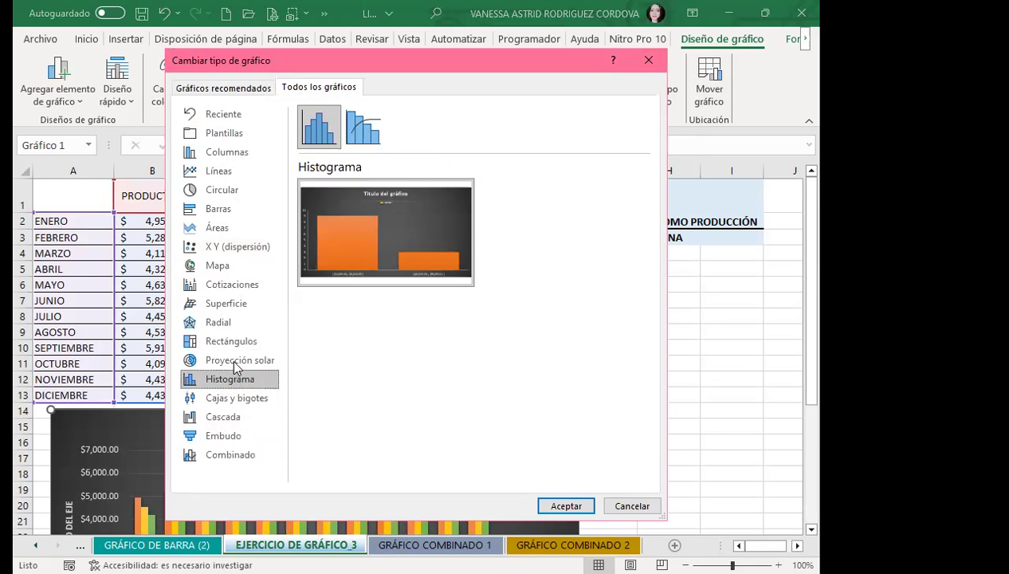
click(231, 341)
click(219, 265)
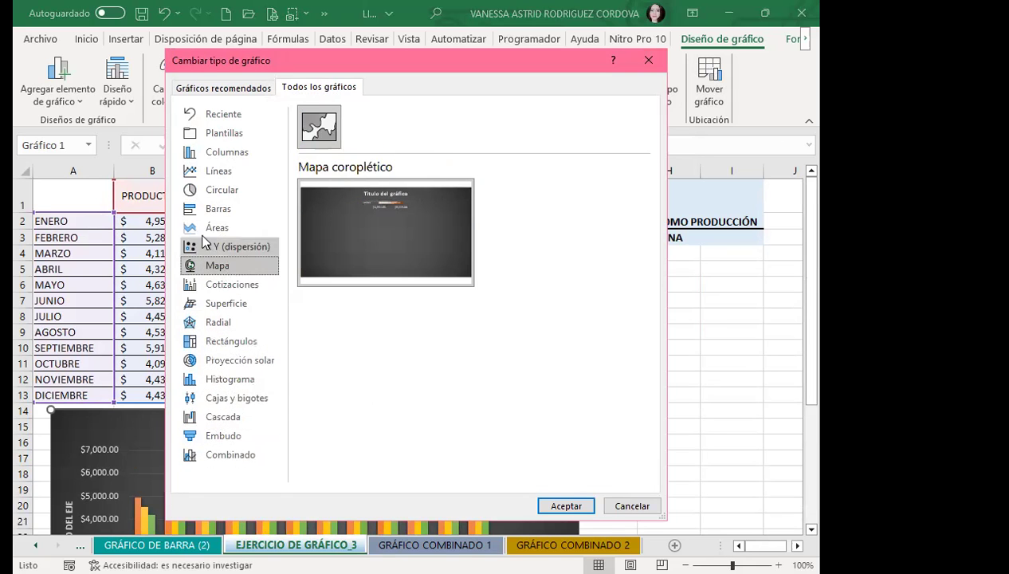
click(223, 171)
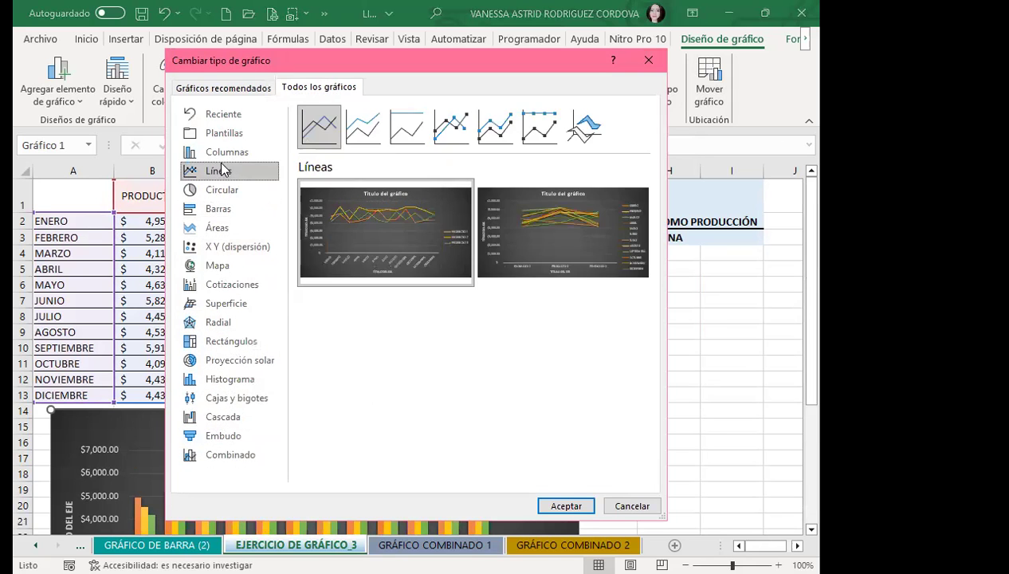
click(490, 137)
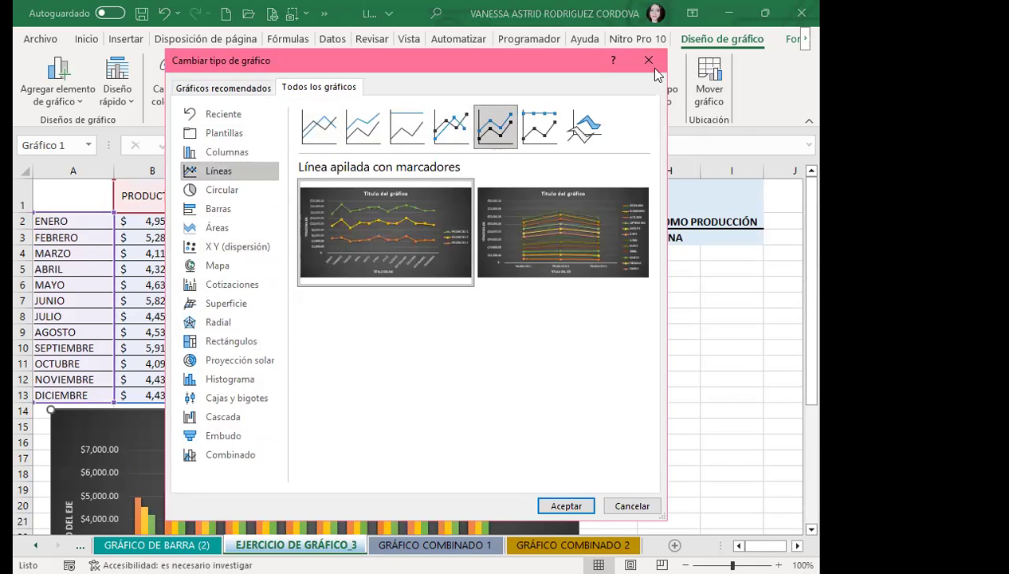
key(Escape)
- Lower the production column chart a couple of rows so its top edge sits at row 17
scroll(463, 383, down, 3)
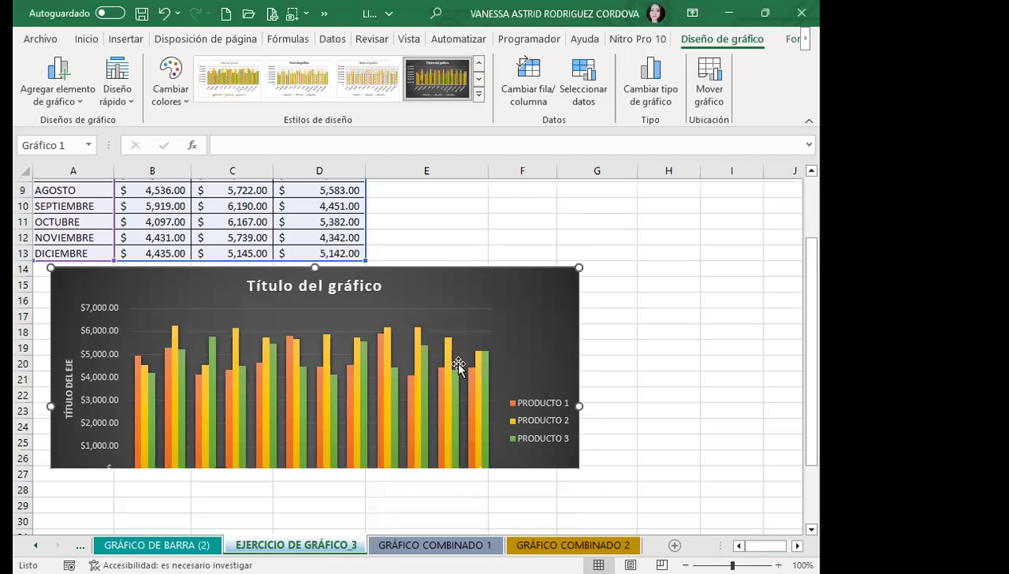
scroll(478, 263, down, 2)
drag(526, 187, 526, 214)
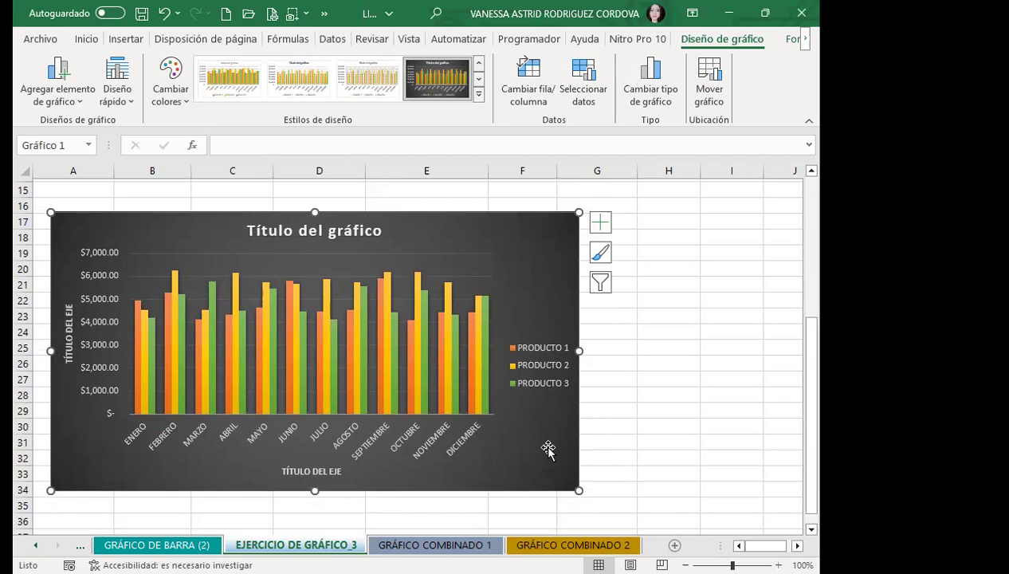
- Browse the GRÁFICO COMBINADO, GRÁFICO DE BARRA (2), GRÁFICO LÍNEA (2) and EJERCICIOS DE GRÁFICOS sheets
click(572, 545)
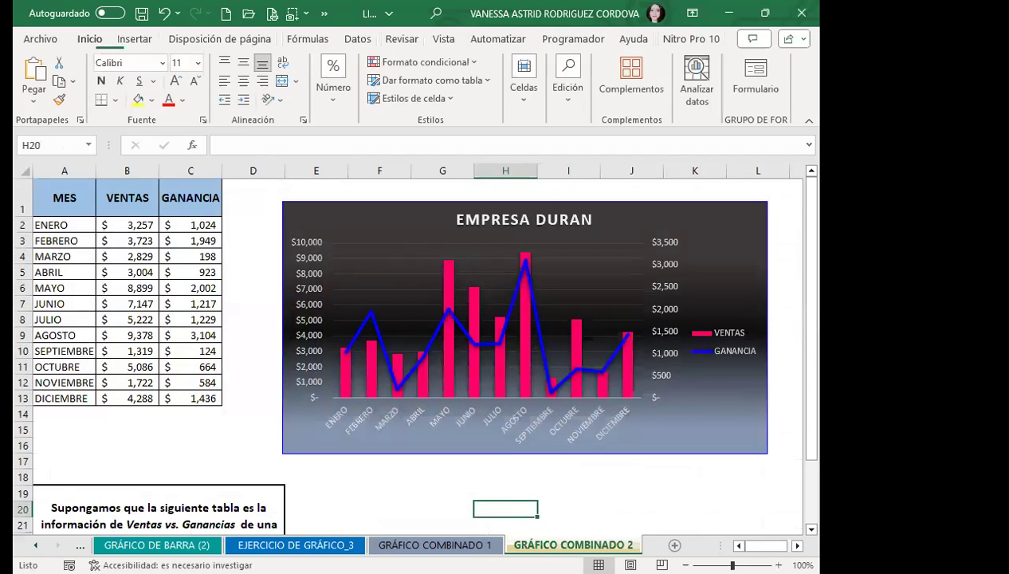
click(435, 545)
click(318, 545)
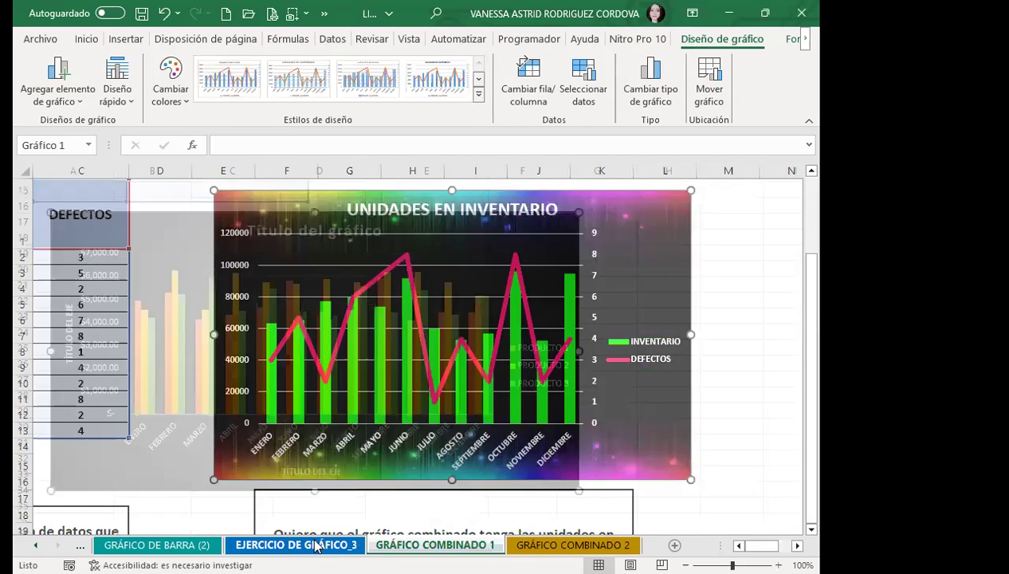
click(156, 545)
click(35, 546)
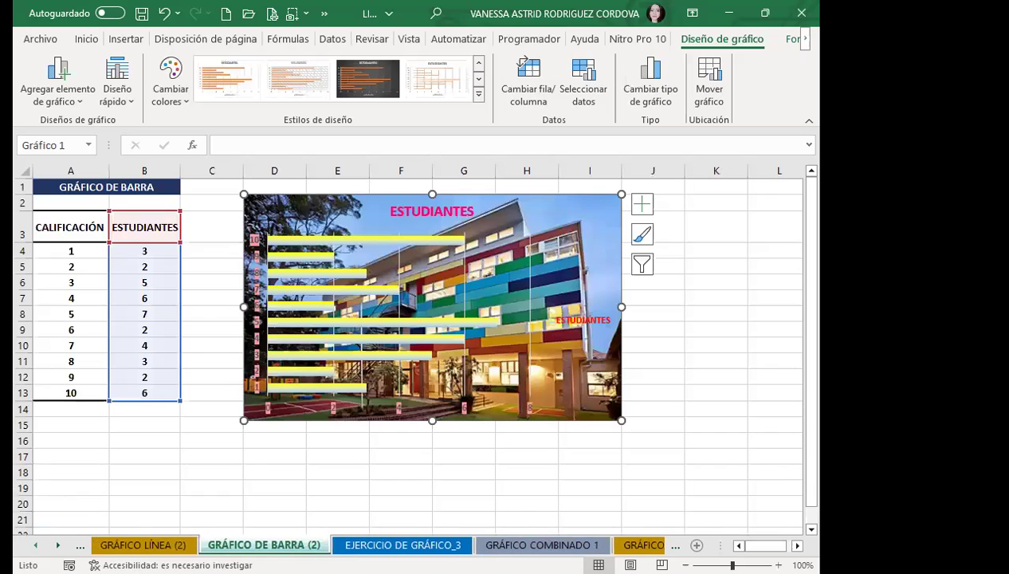
click(143, 545)
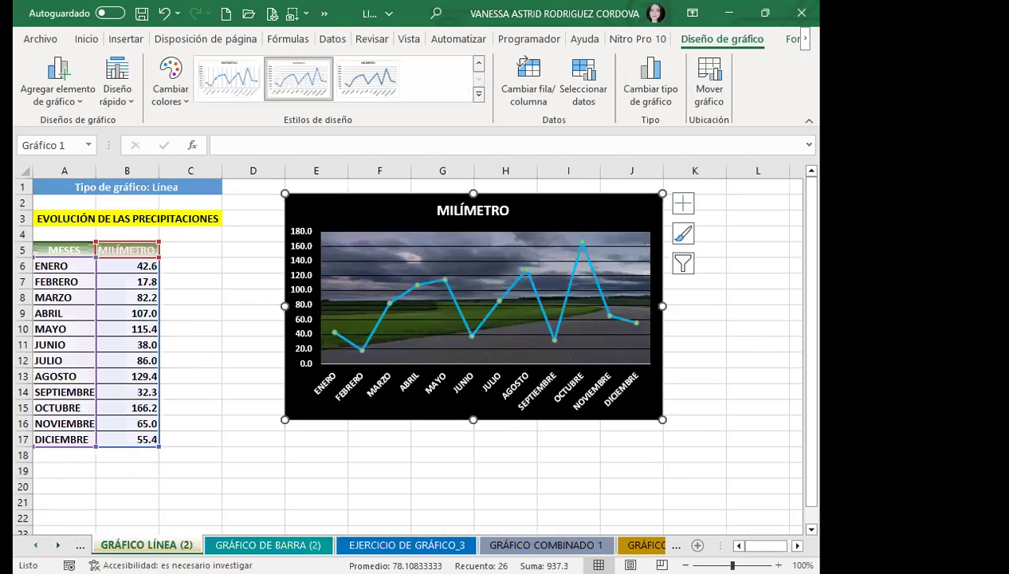
click(36, 545)
click(152, 545)
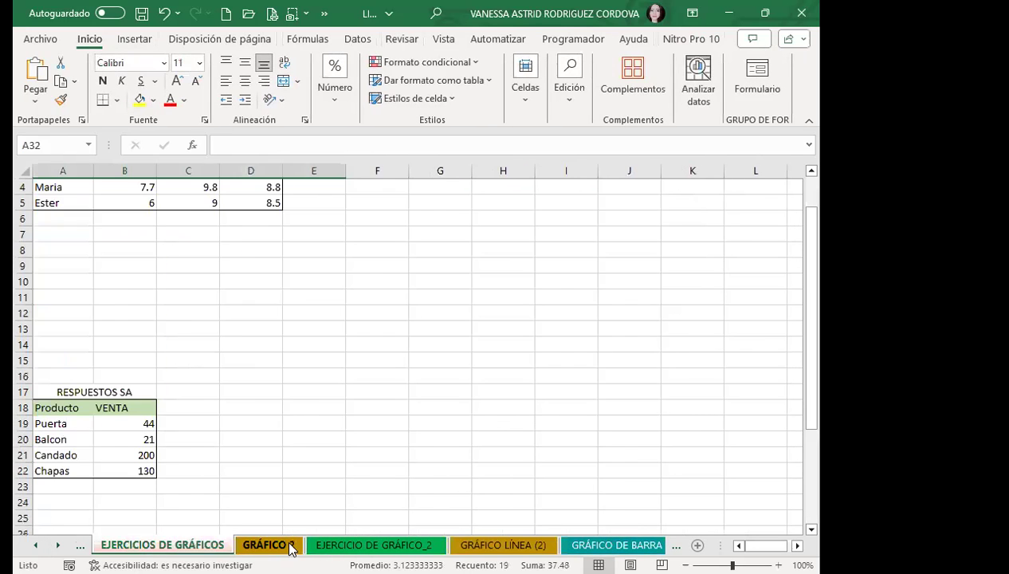
- Check GRÁFICO 2, GRÁFICO LÍNEA (2) and GRÁFICO DE BARRA (2), ending on GRÁFICO COMBINADO 1
click(290, 545)
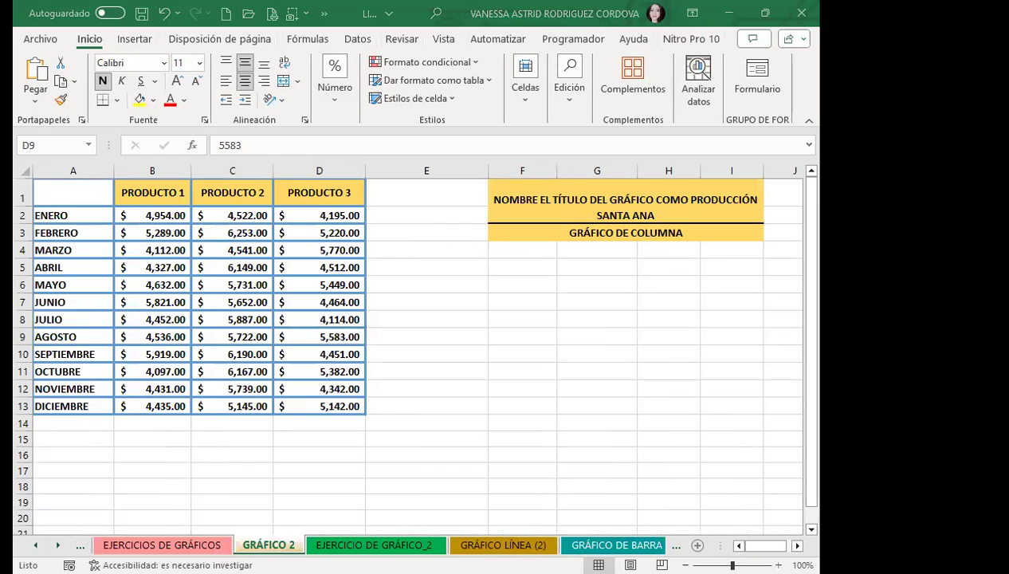
click(504, 546)
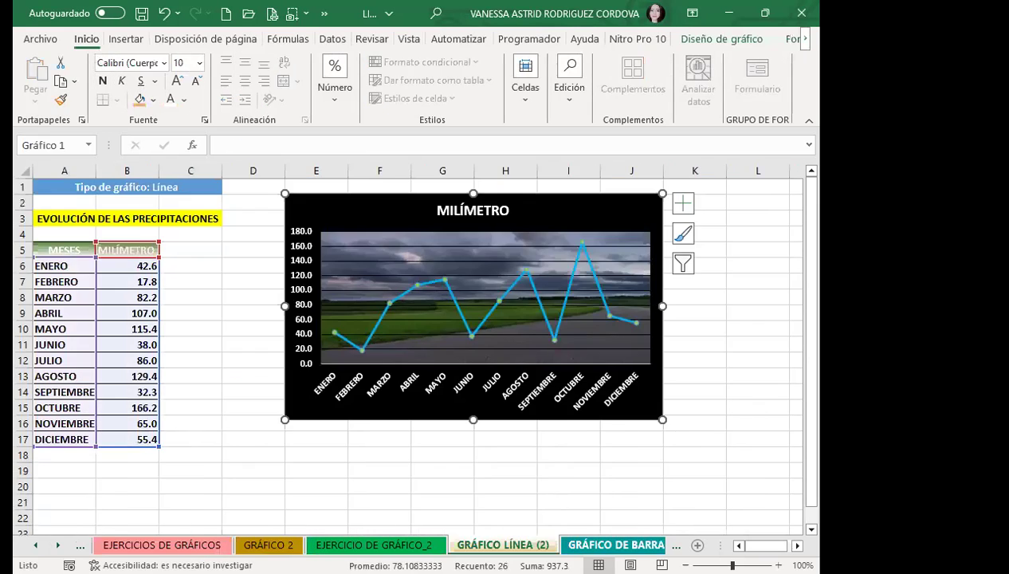
click(616, 546)
click(700, 398)
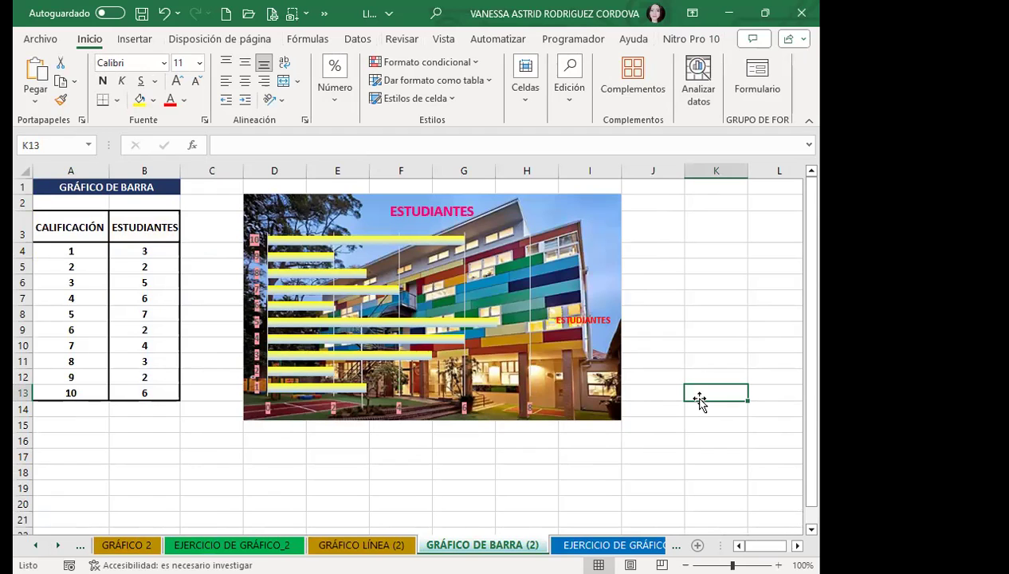
click(626, 545)
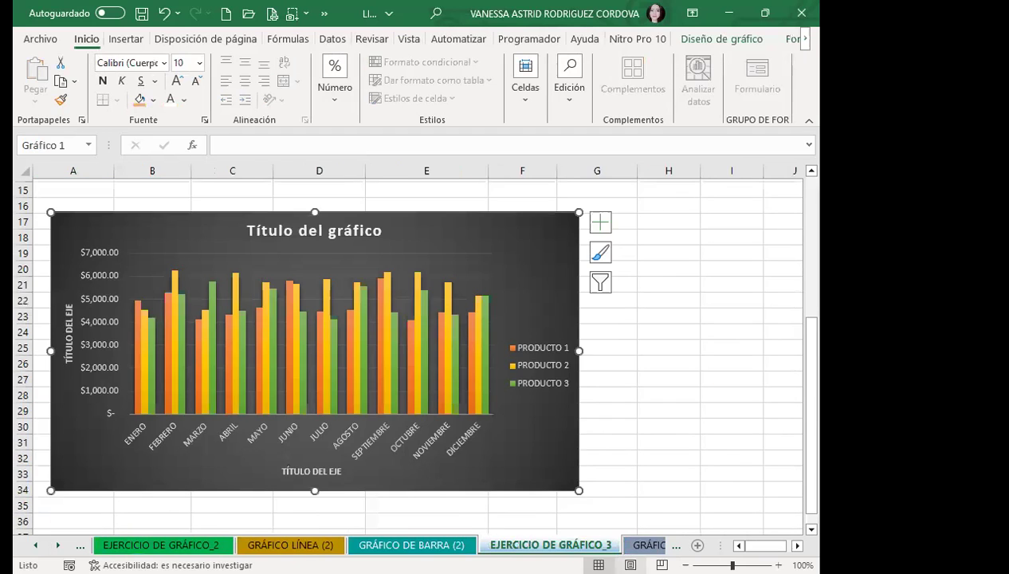
click(647, 546)
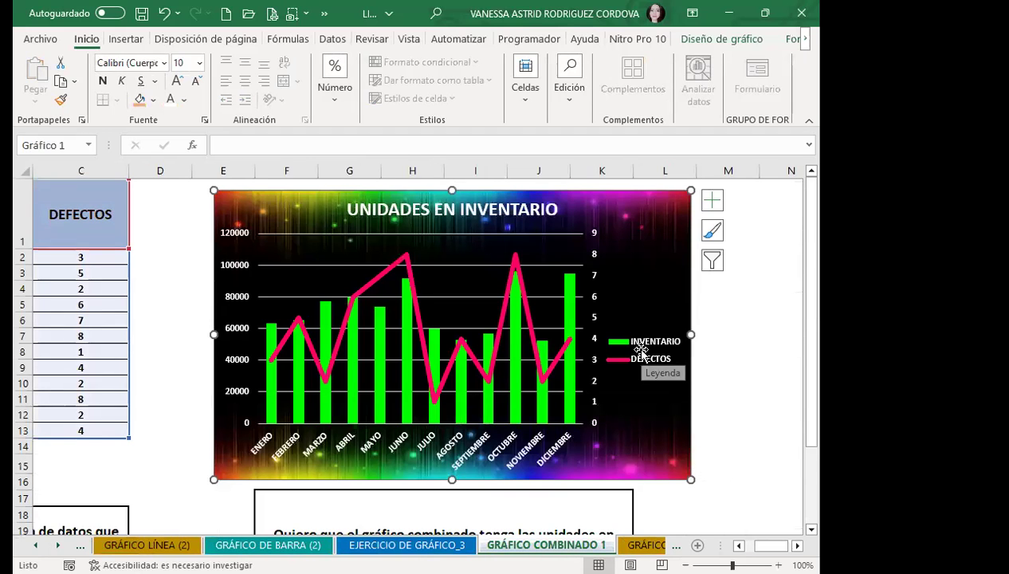